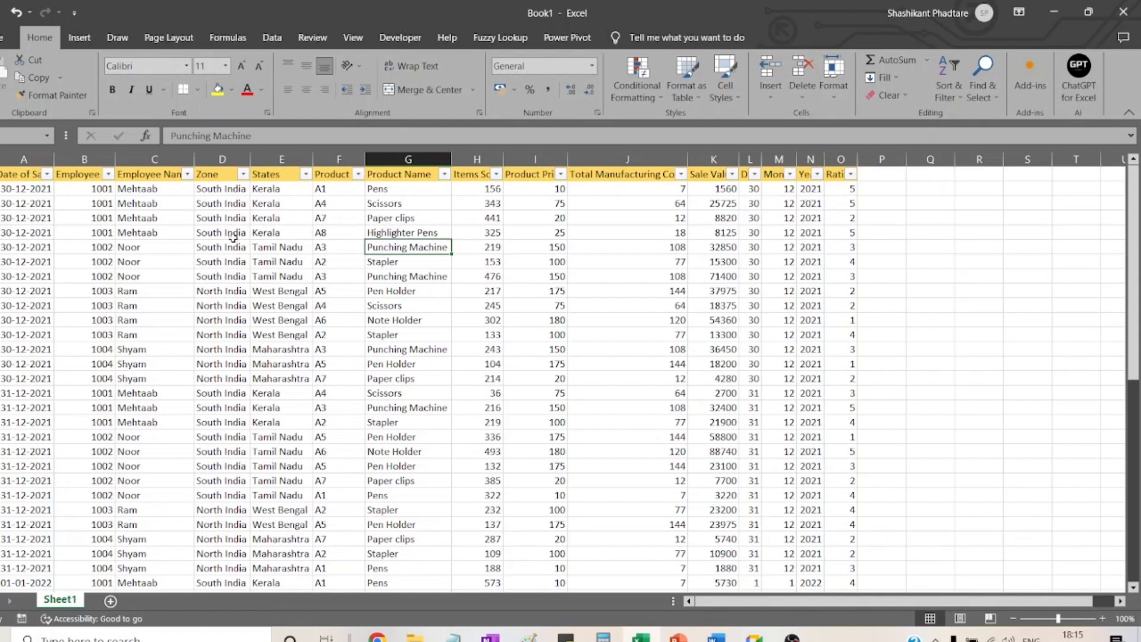
- Create a PivotTable on a new worksheet from the full sales data range A1:O56 of Sheet1
{"action": "left_click", "coordinate": [25, 175]}
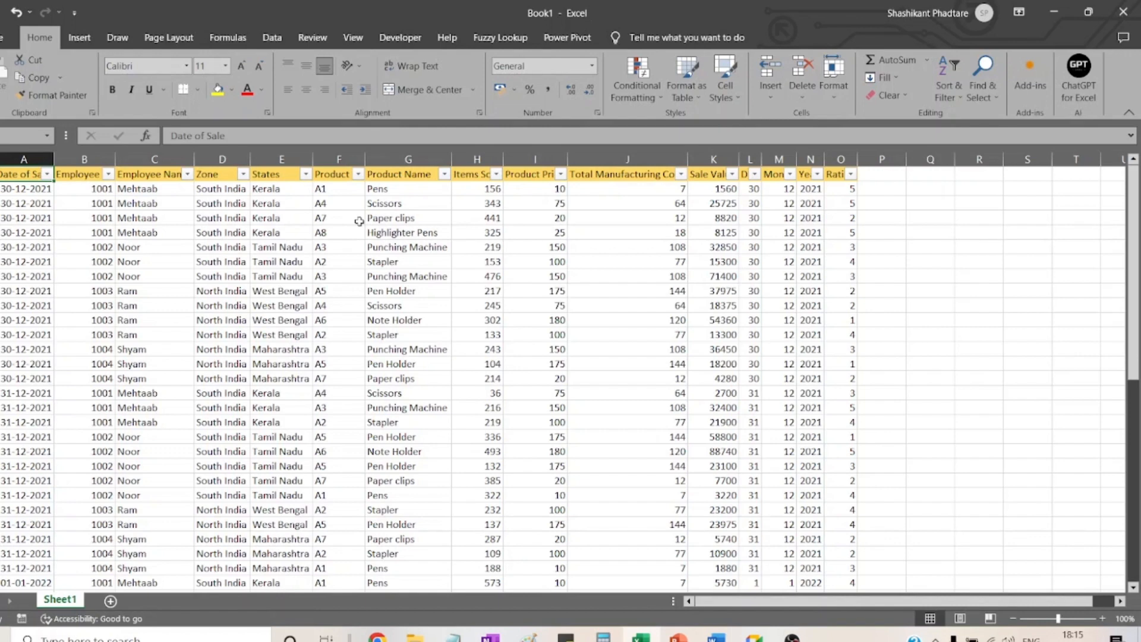
{"action": "key", "text": "ctrl+shift+Right"}
{"action": "key", "text": "ctrl+shift+Down"}
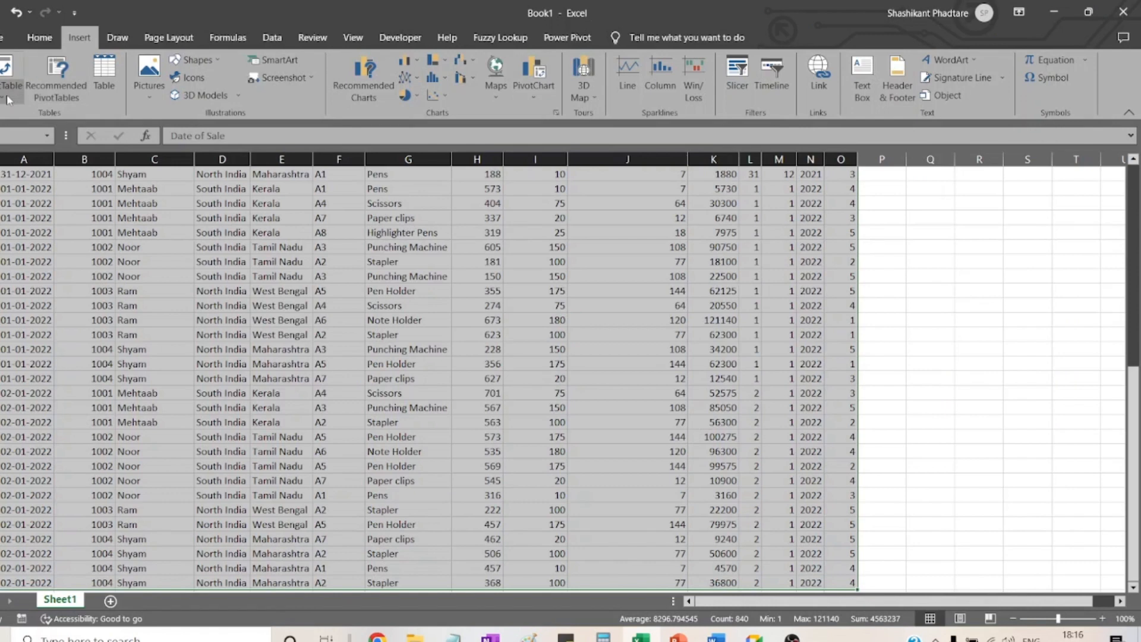
{"action": "left_click", "coordinate": [8, 100]}
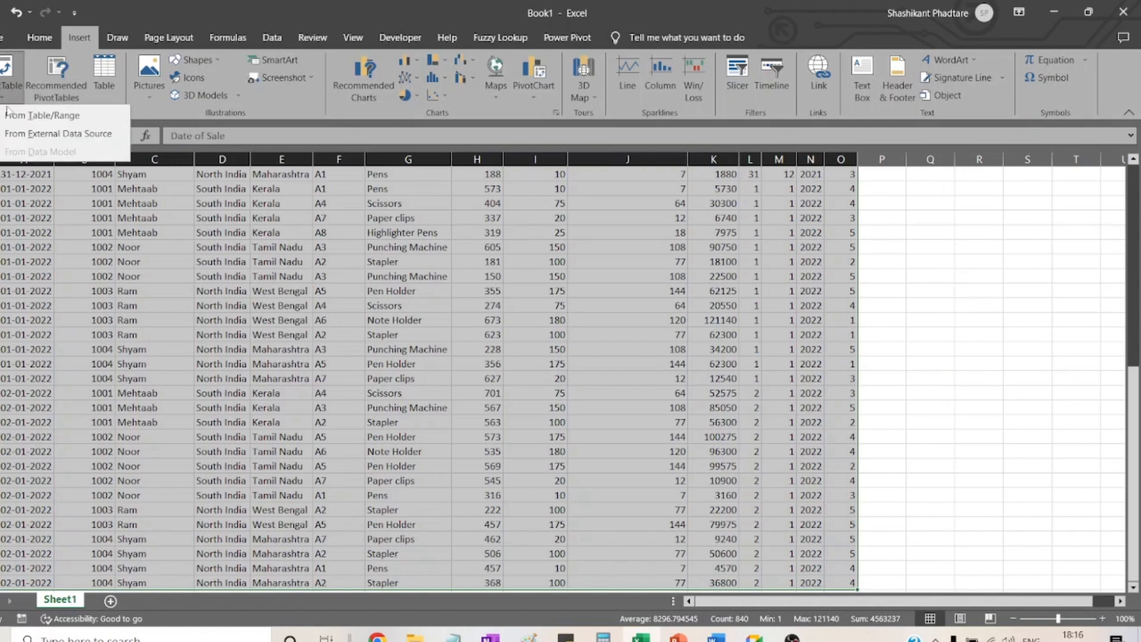
{"action": "left_click", "coordinate": [68, 116]}
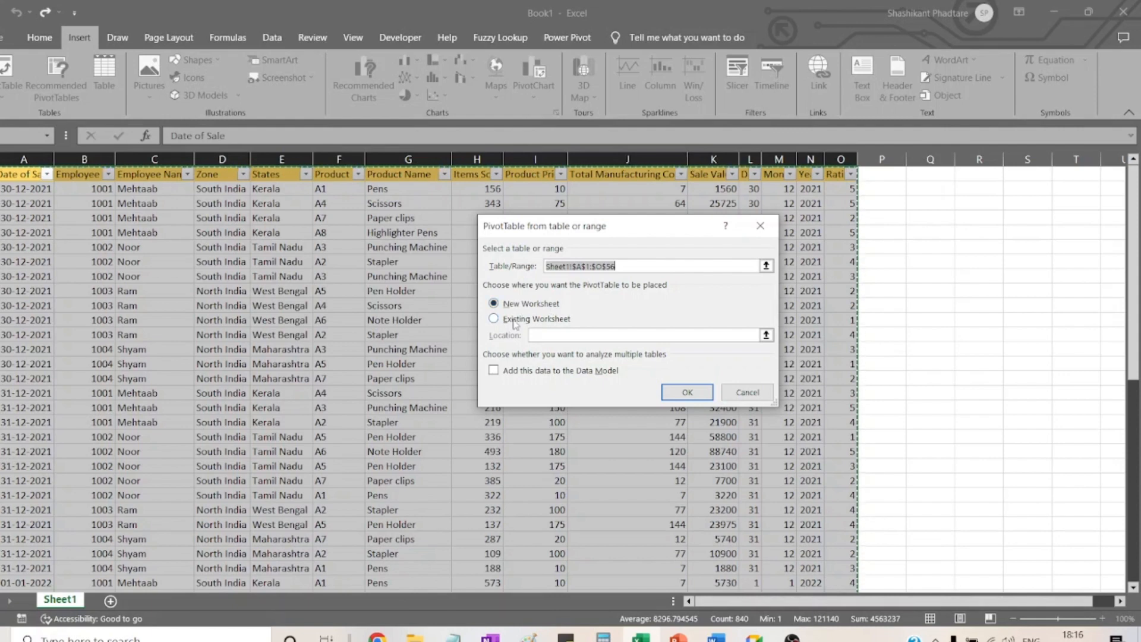
{"action": "left_click", "coordinate": [542, 308]}
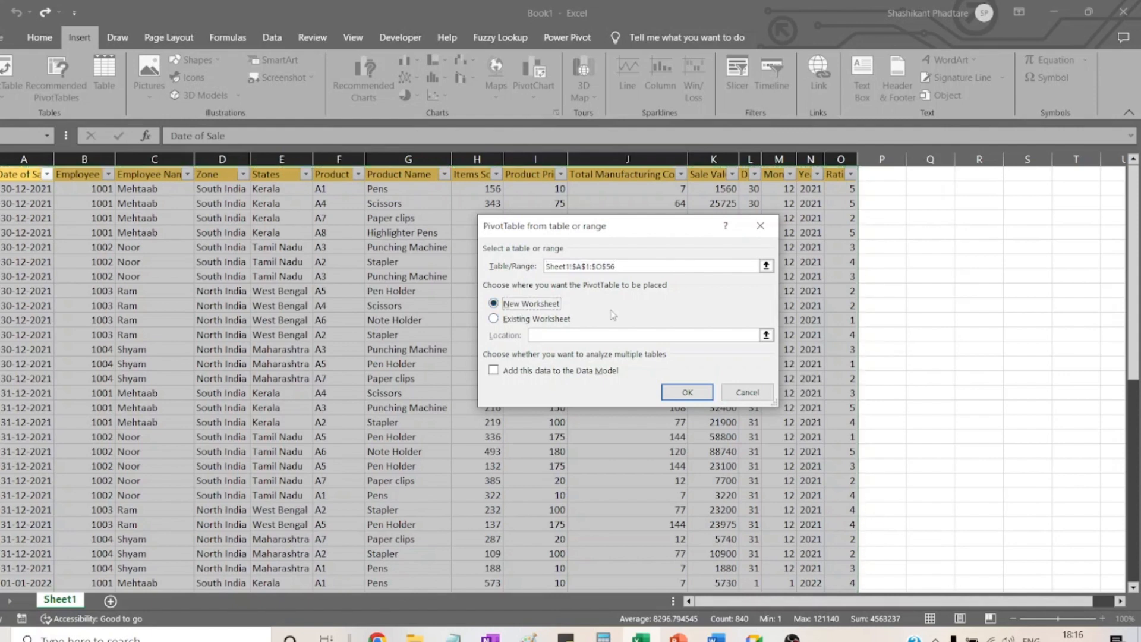
{"action": "left_click", "coordinate": [686, 393]}
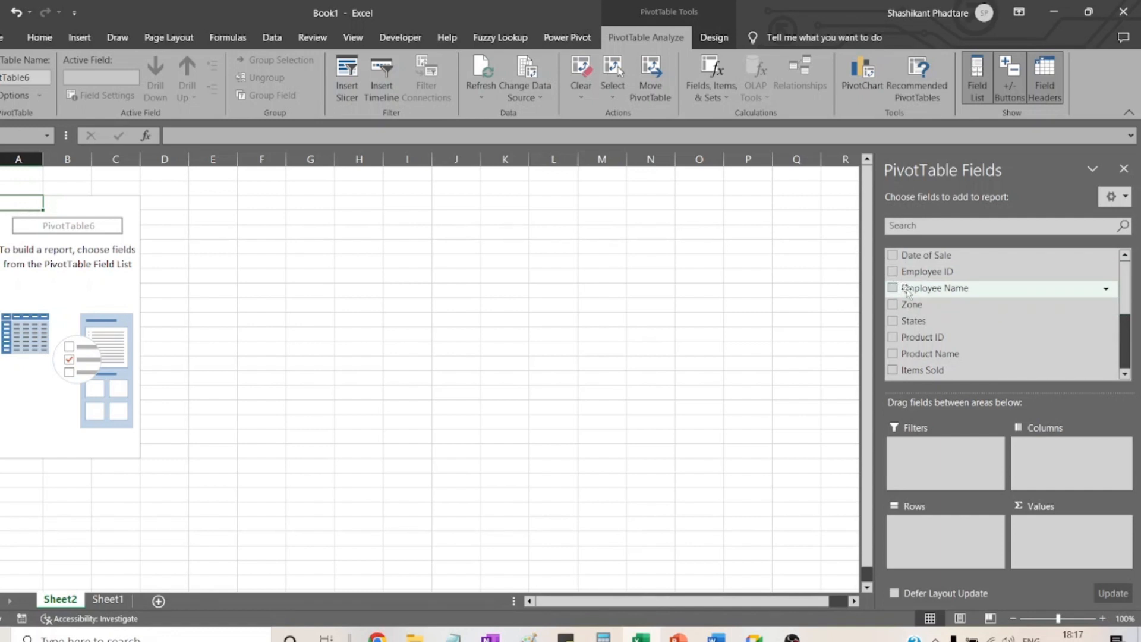
- Lay out the PivotTable with Employee Name as rows and the sum of Items Sold as values
{"action": "left_click_drag", "start_coordinate": [907, 290], "coordinate": [931, 532]}
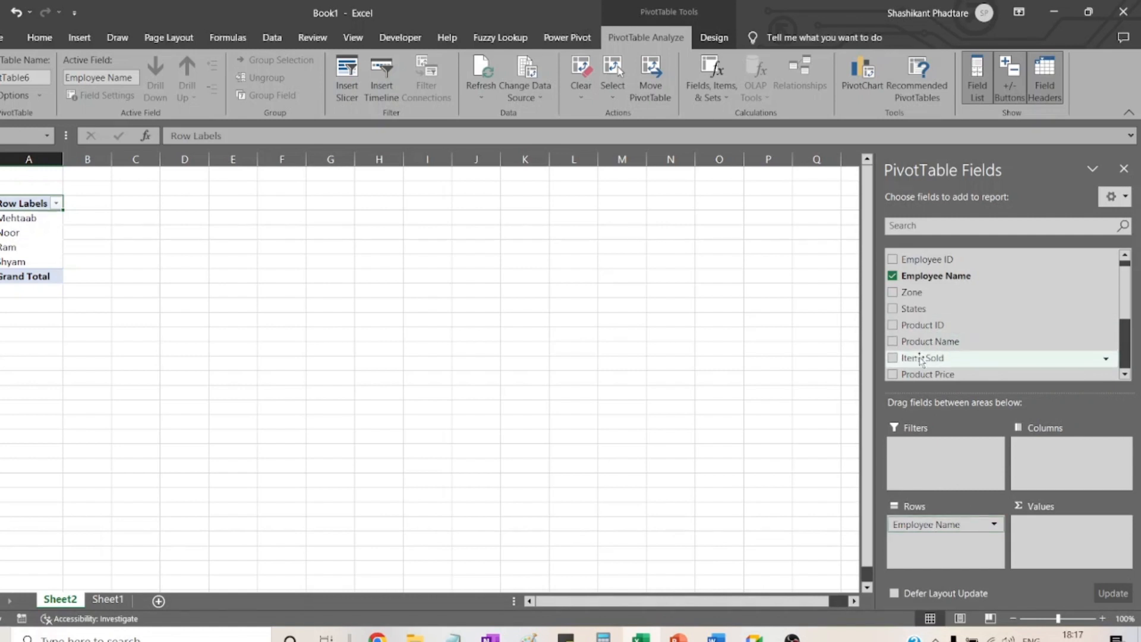
{"action": "left_click_drag", "start_coordinate": [920, 359], "coordinate": [1070, 541]}
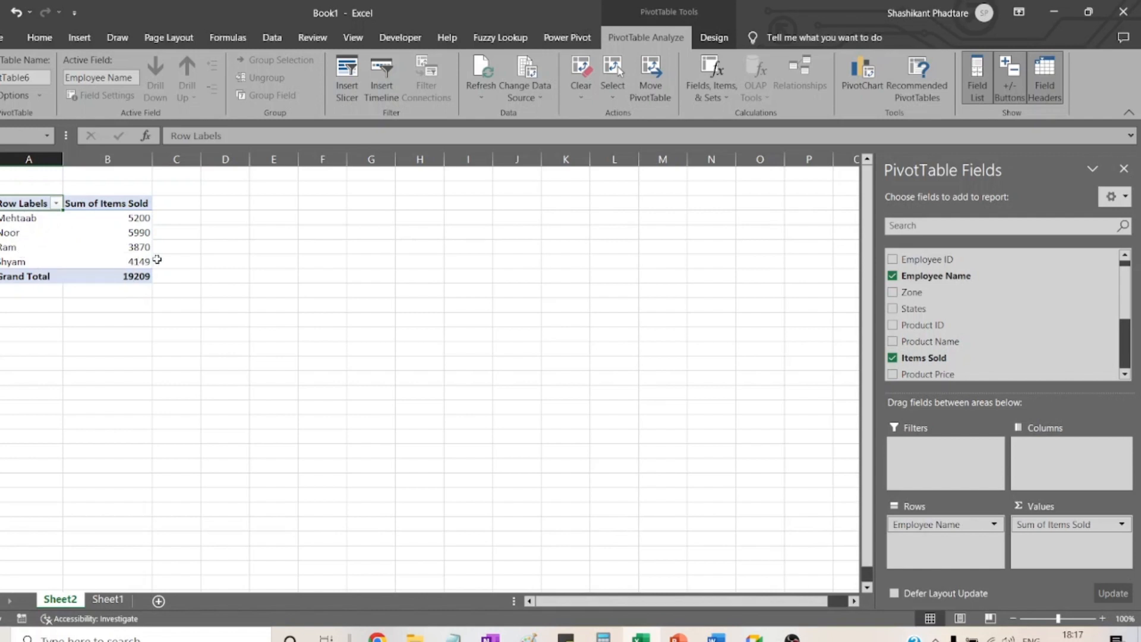
- Insert a clustered column PivotChart of the items sold per employee and place it beside the top of the PivotTable
{"action": "left_click_drag", "start_coordinate": [16, 199], "coordinate": [114, 277]}
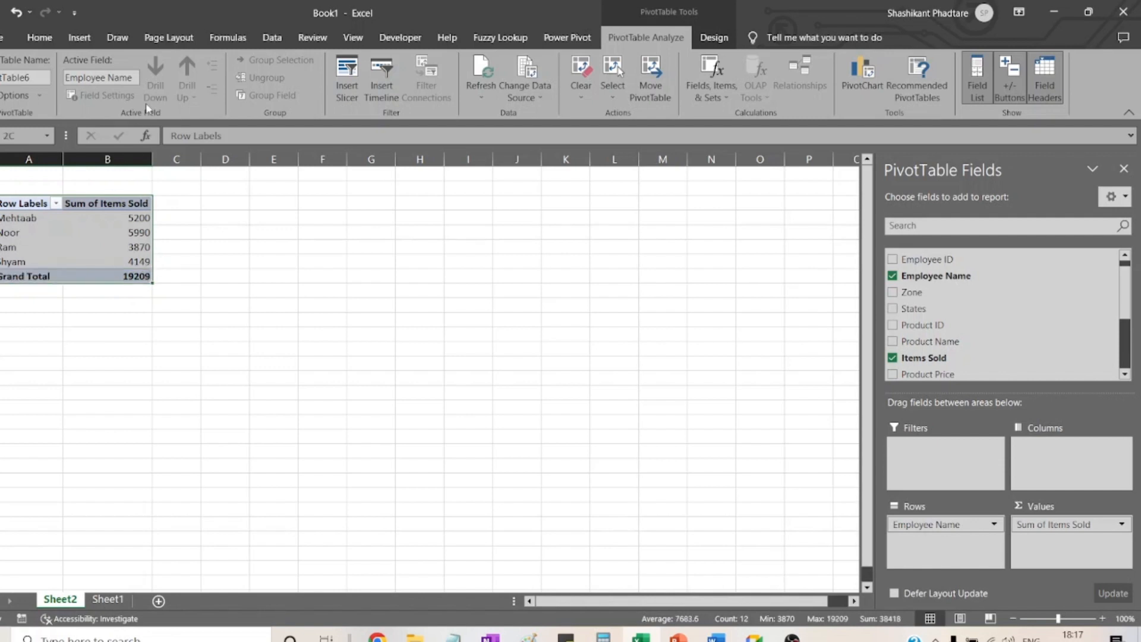
{"action": "left_click", "coordinate": [85, 40]}
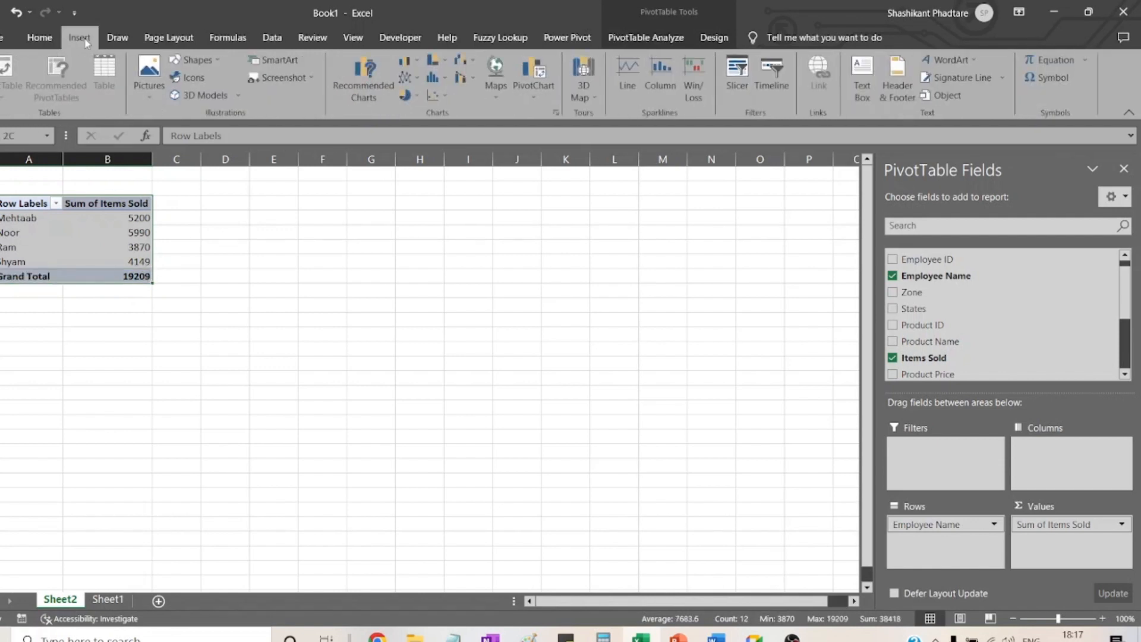
{"action": "left_click", "coordinate": [363, 71]}
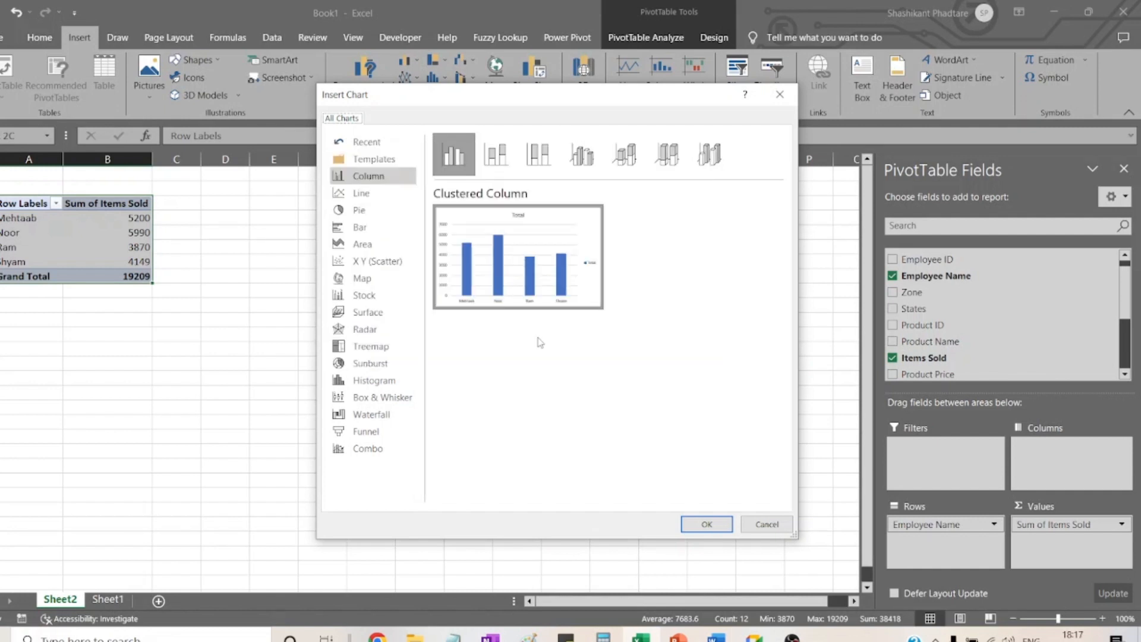
{"action": "left_click", "coordinate": [707, 524]}
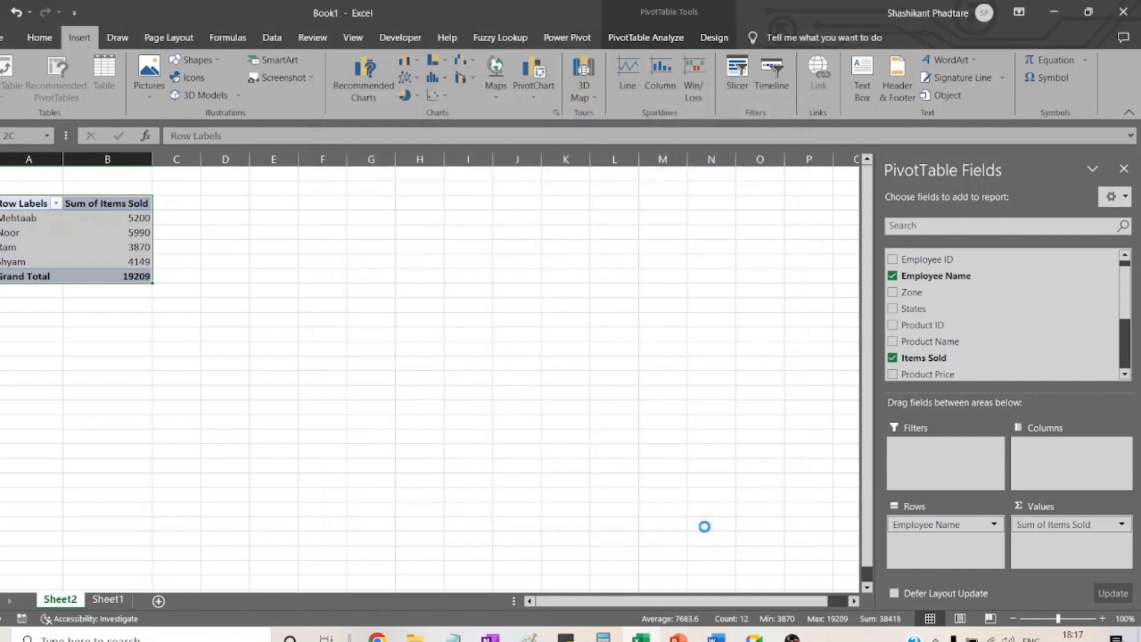
{"action": "left_click_drag", "start_coordinate": [499, 289], "coordinate": [461, 195]}
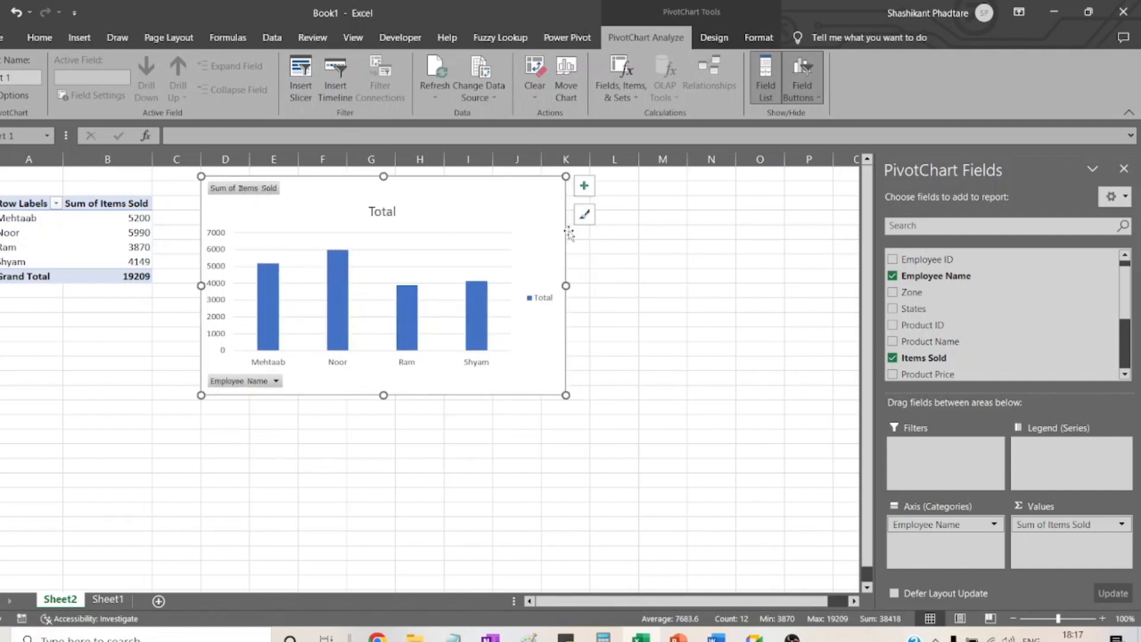
- Add data labels to the columns of the items sold chart
{"action": "left_click", "coordinate": [584, 185]}
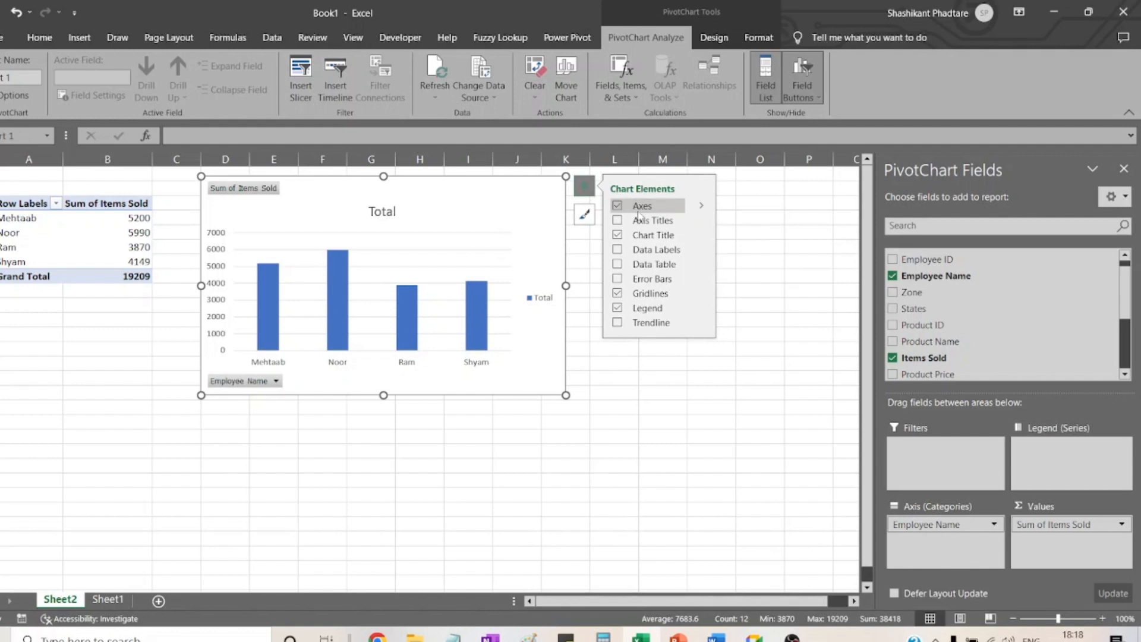
{"action": "left_click", "coordinate": [618, 250]}
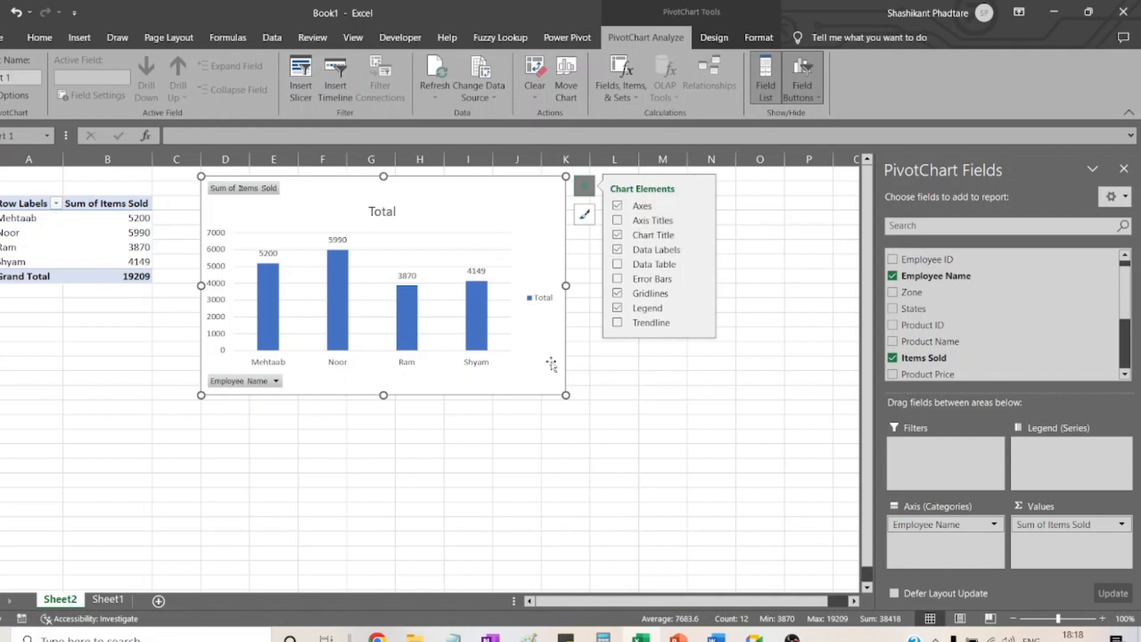
{"action": "left_click", "coordinate": [495, 502]}
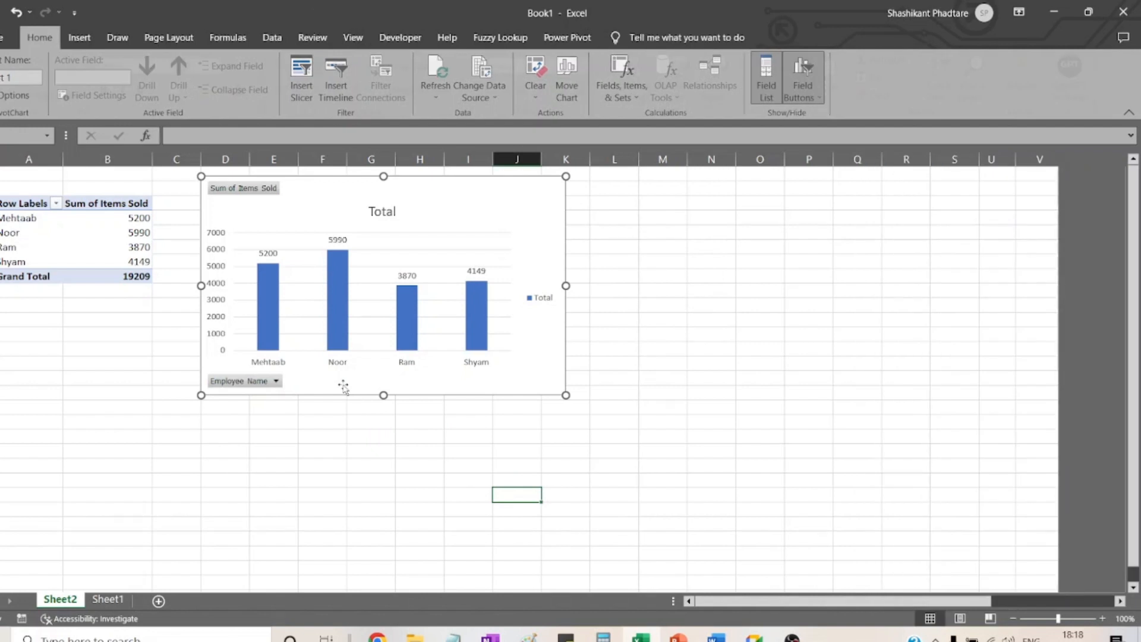
- Hide all field buttons on the items sold chart and delete its legend
{"action": "right_click", "coordinate": [244, 194]}
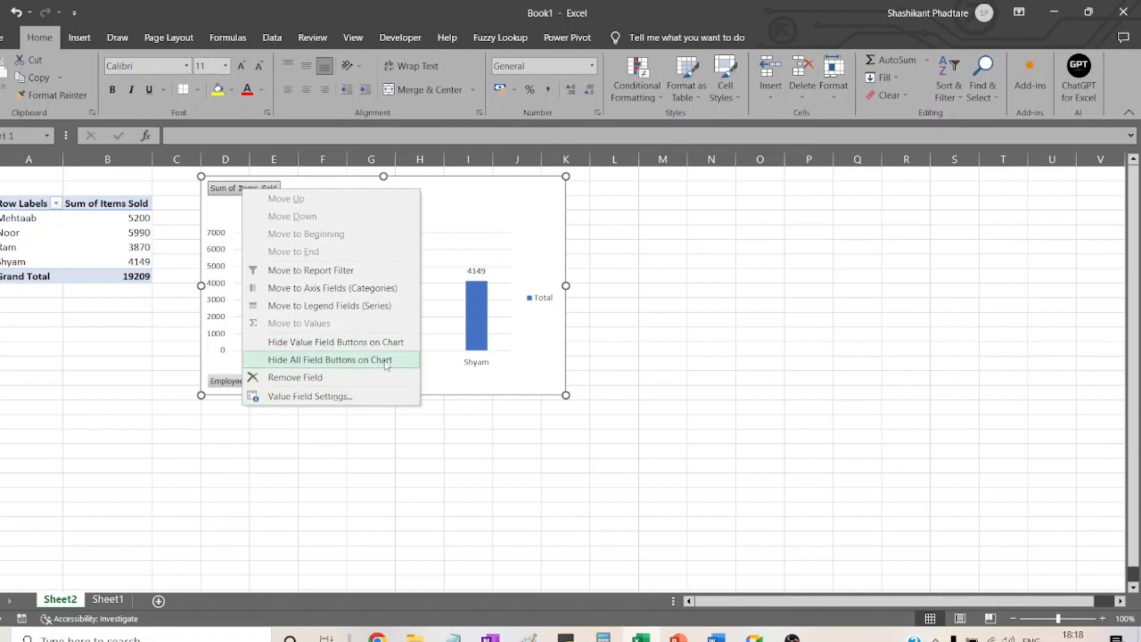
{"action": "left_click", "coordinate": [418, 362]}
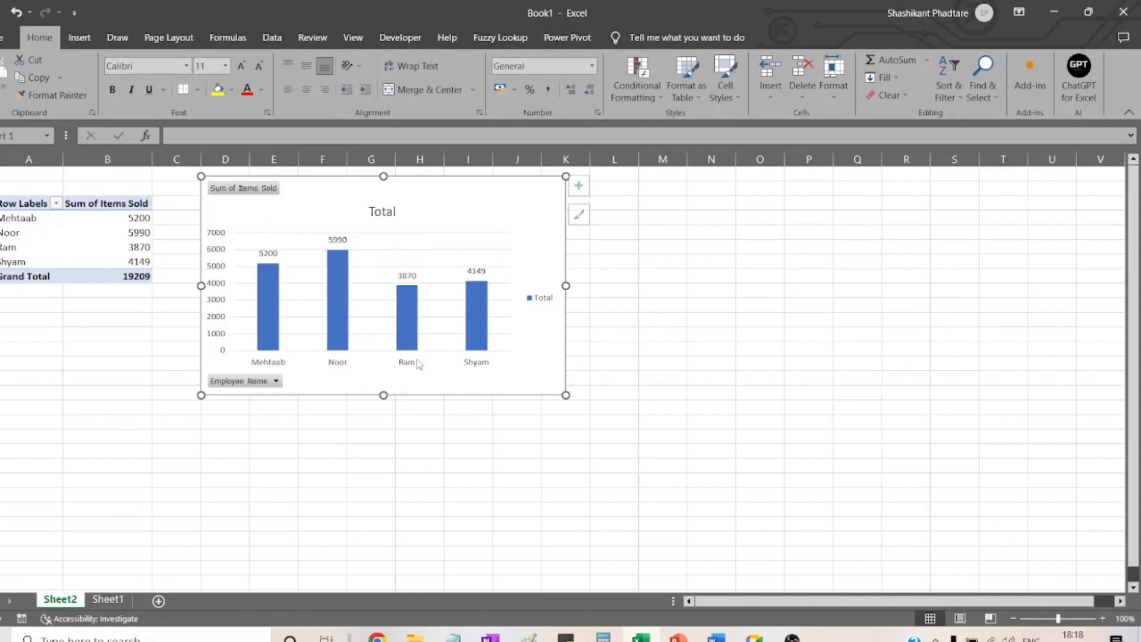
{"action": "left_click", "coordinate": [543, 302]}
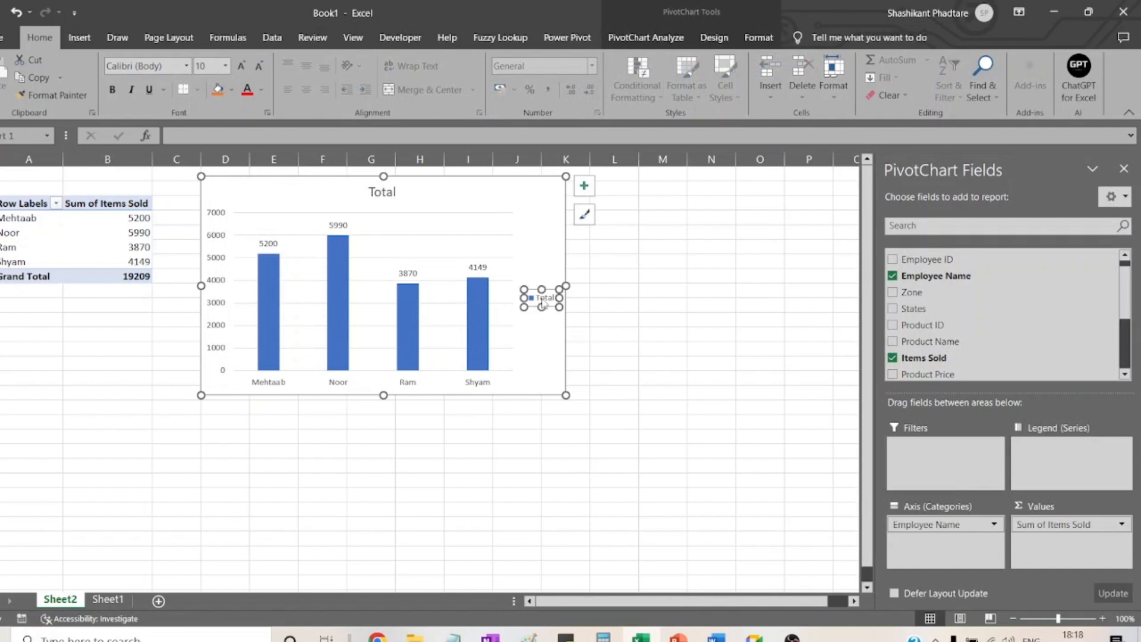
{"action": "key", "text": "Delete"}
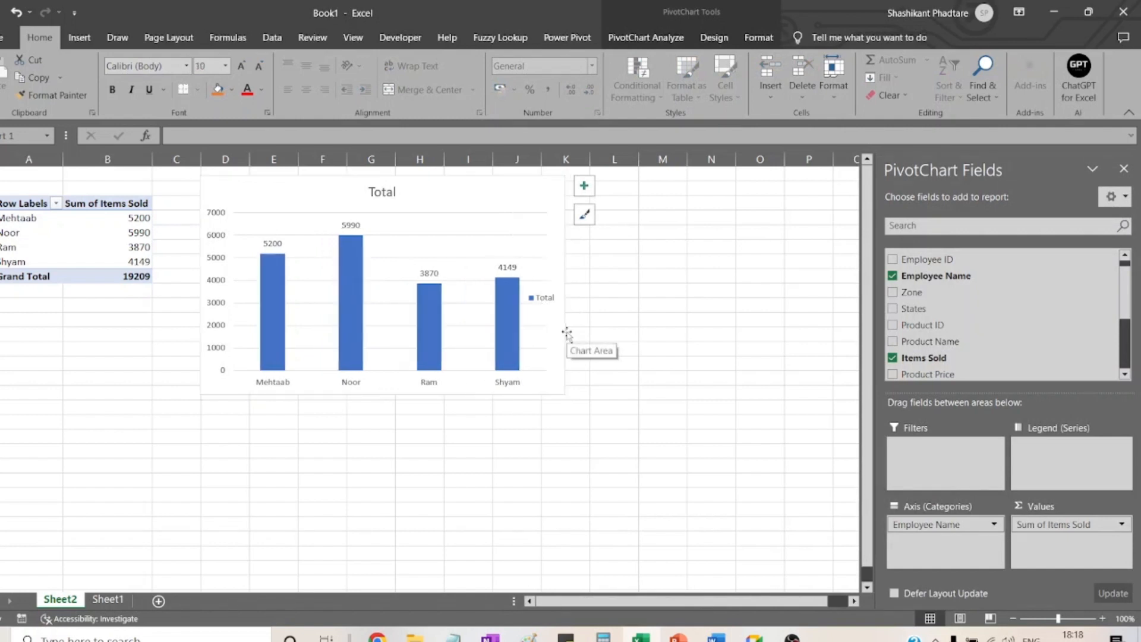
- Change the chart title to "Employee-wise Items sold" and close the title formatting pane
{"action": "left_click", "coordinate": [381, 195]}
{"action": "double_click", "coordinate": [381, 195]}
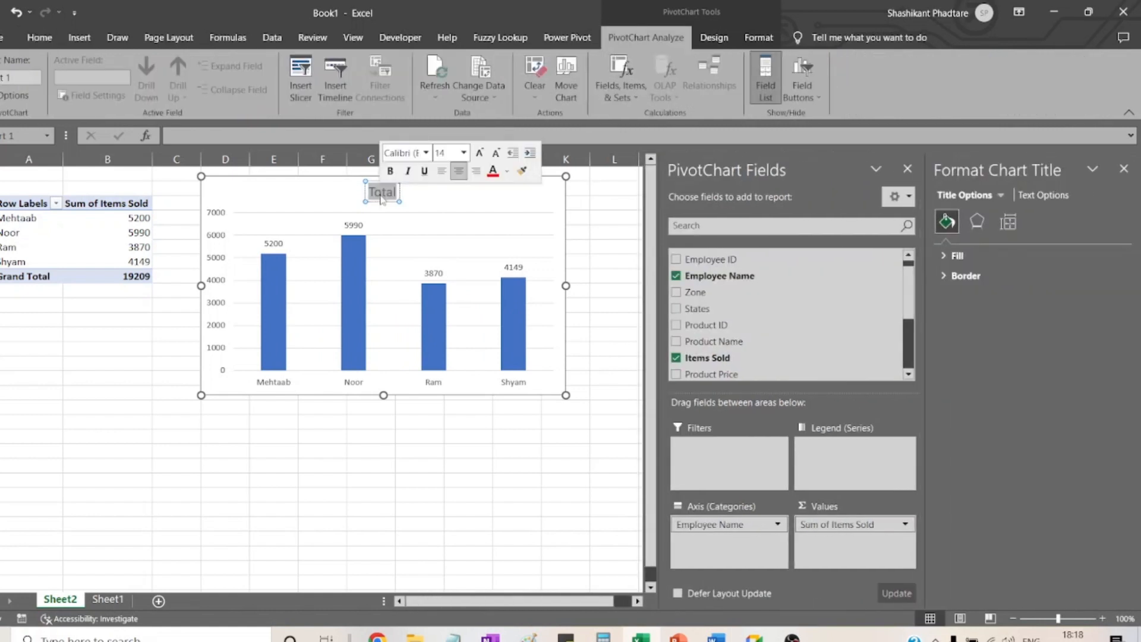
{"action": "double_click", "coordinate": [381, 192]}
{"action": "type", "text": "Emp"}
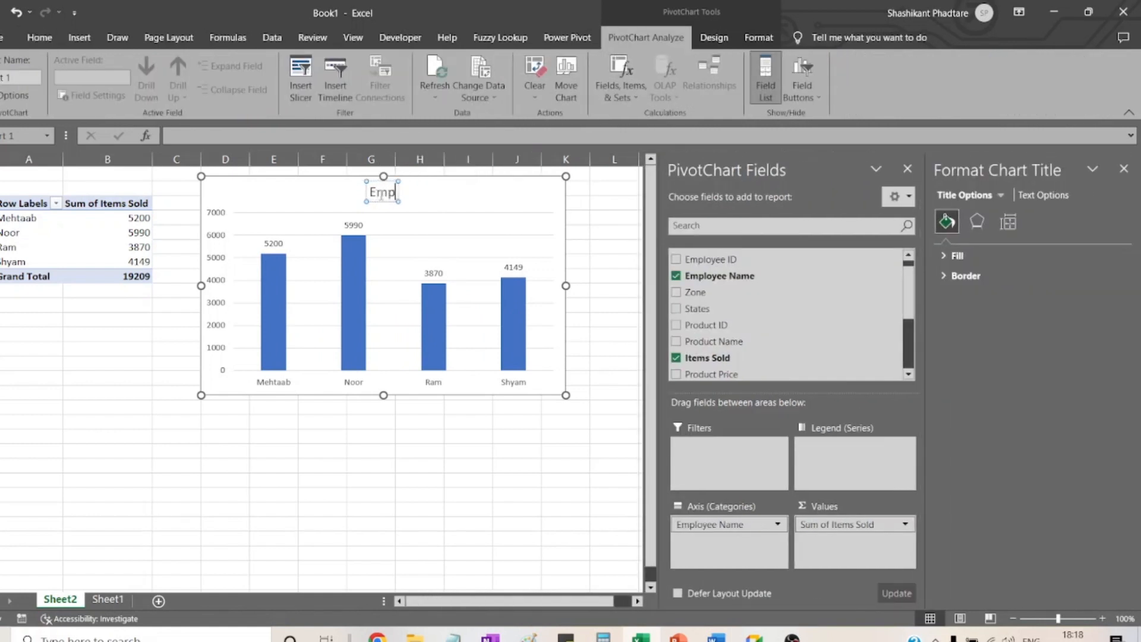
{"action": "type", "text": "loyee-"}
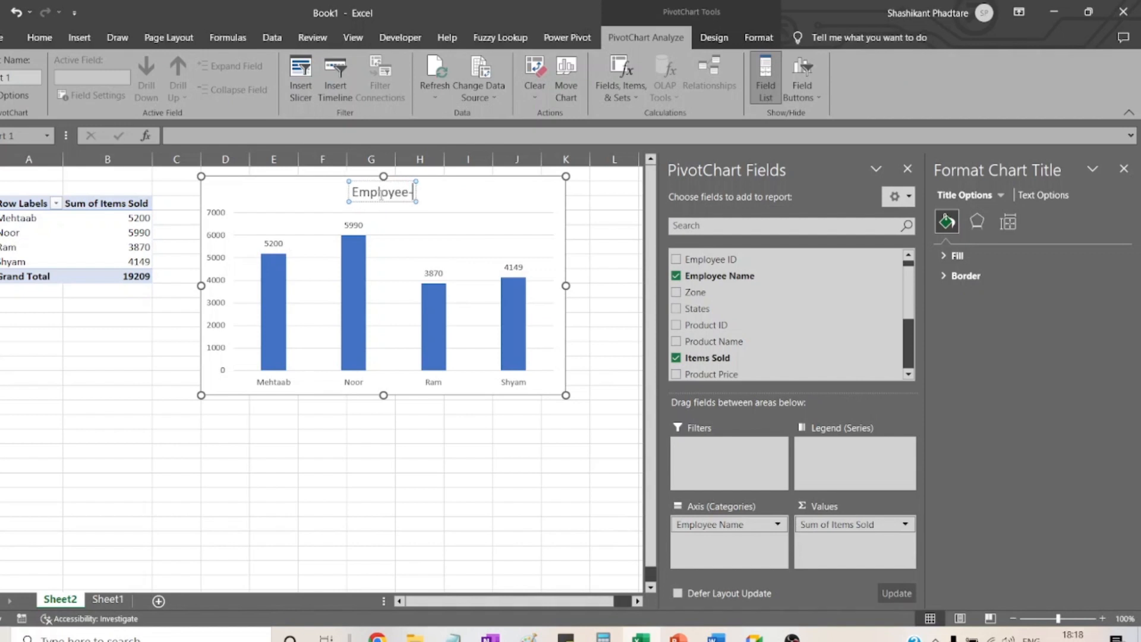
{"action": "type", "text": "wise"}
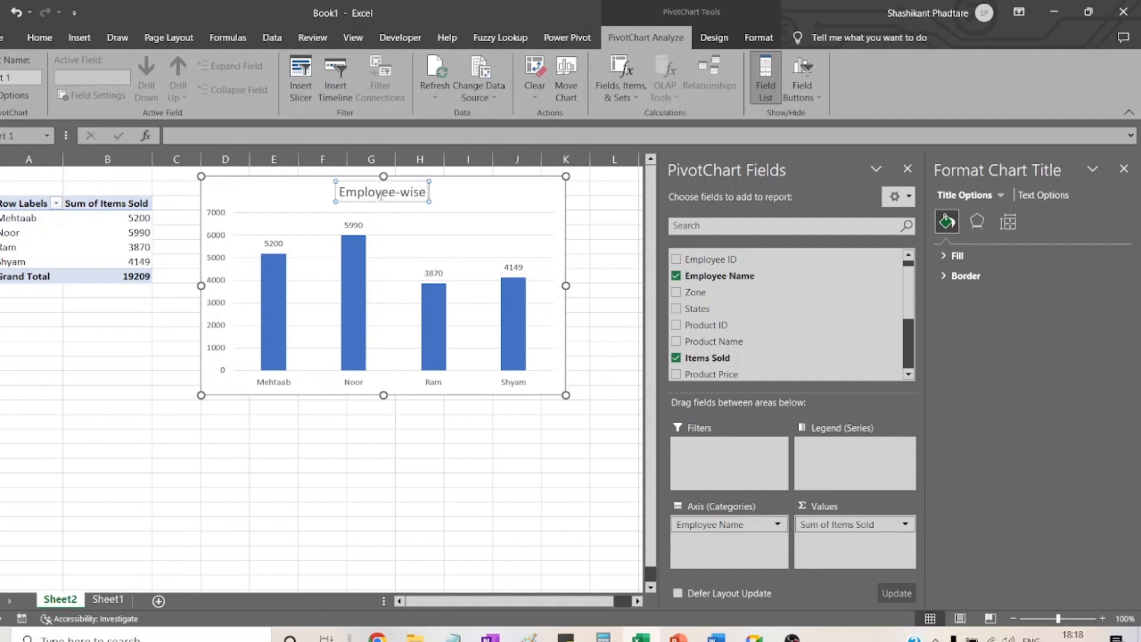
{"action": "type", "text": " ITems"}
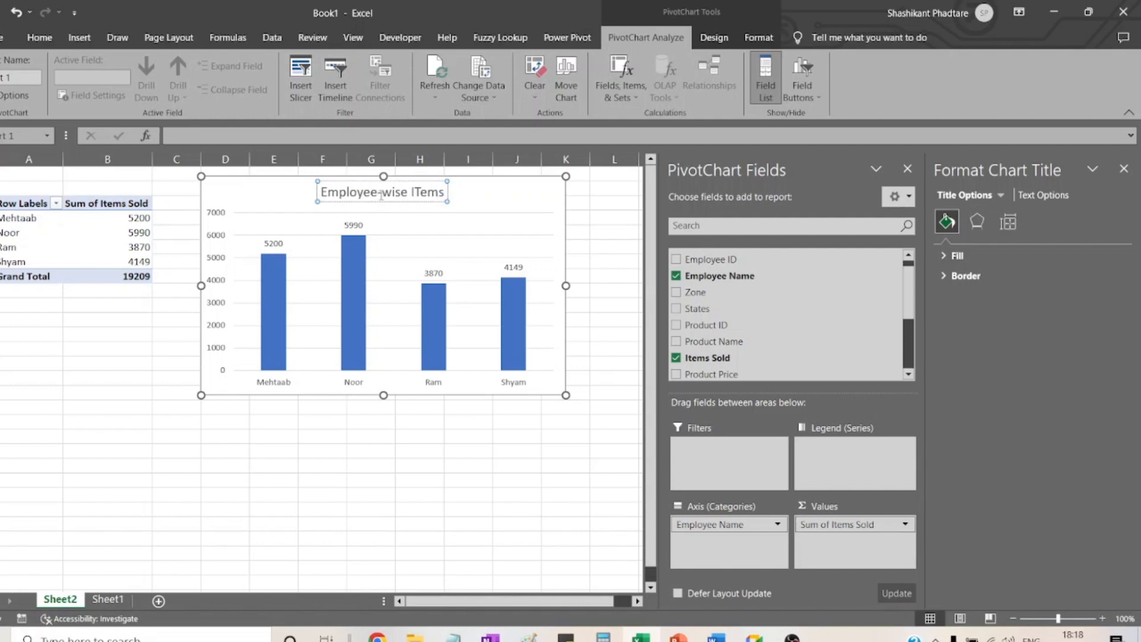
{"action": "key", "text": "BackSpace"}
{"action": "key", "text": "BackSpace"}
{"action": "key", "text": "BackSpace"}
{"action": "key", "text": "BackSpace"}
{"action": "type", "text": "tems sold"}
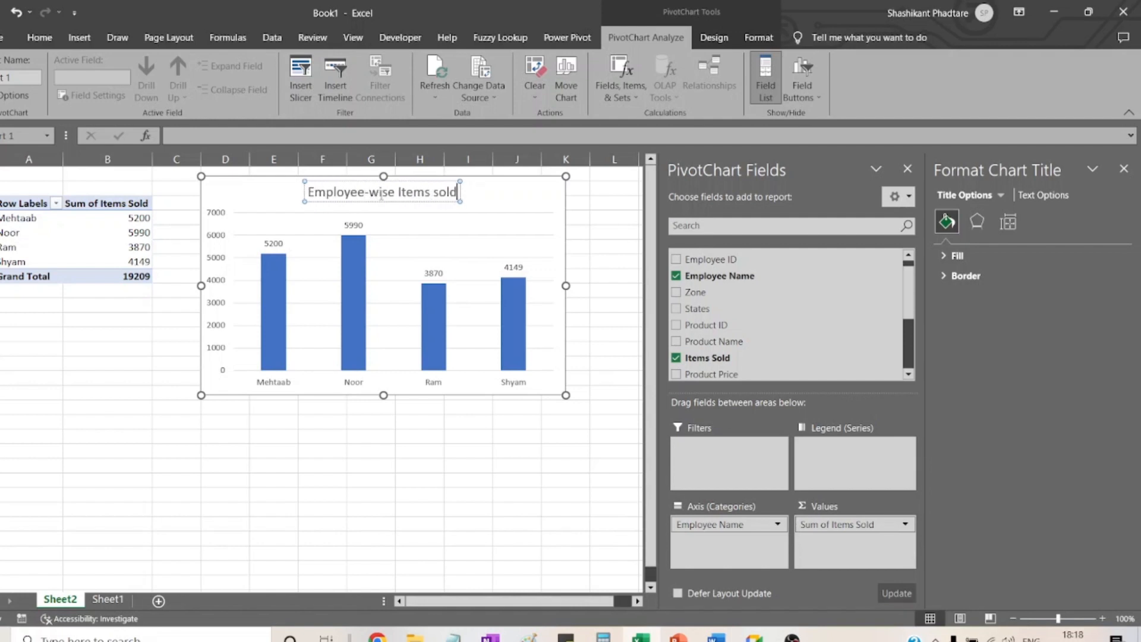
{"action": "left_click", "coordinate": [420, 466]}
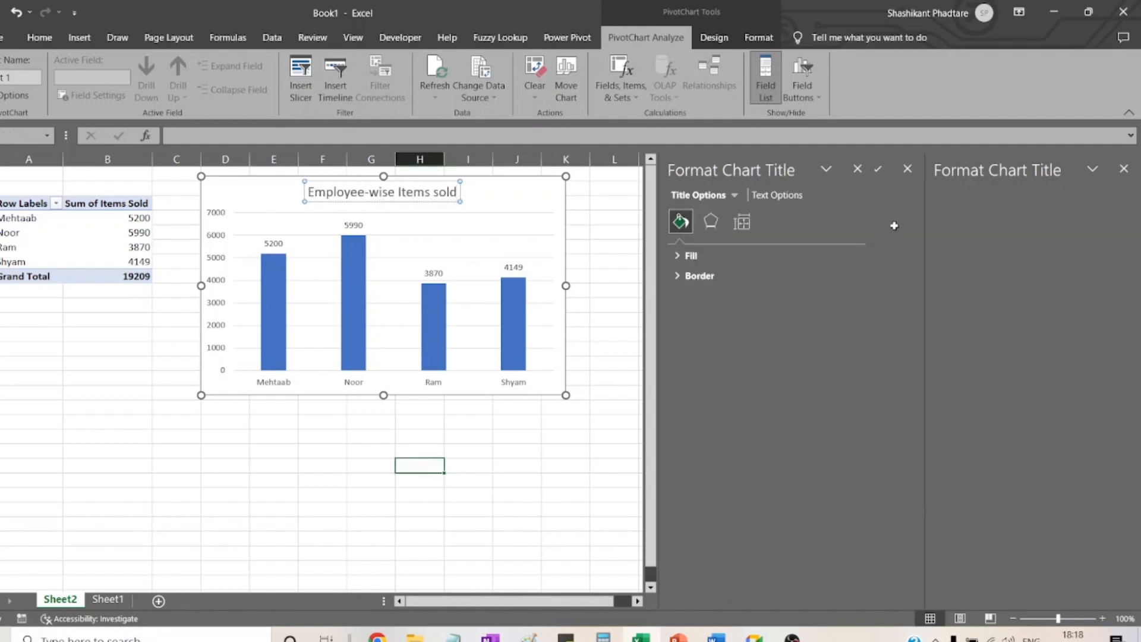
{"action": "left_click", "coordinate": [1124, 169]}
- Copy the whole PivotTable and paste the duplicate in column A, several rows below the original
{"action": "left_click_drag", "start_coordinate": [3, 204], "coordinate": [118, 273]}
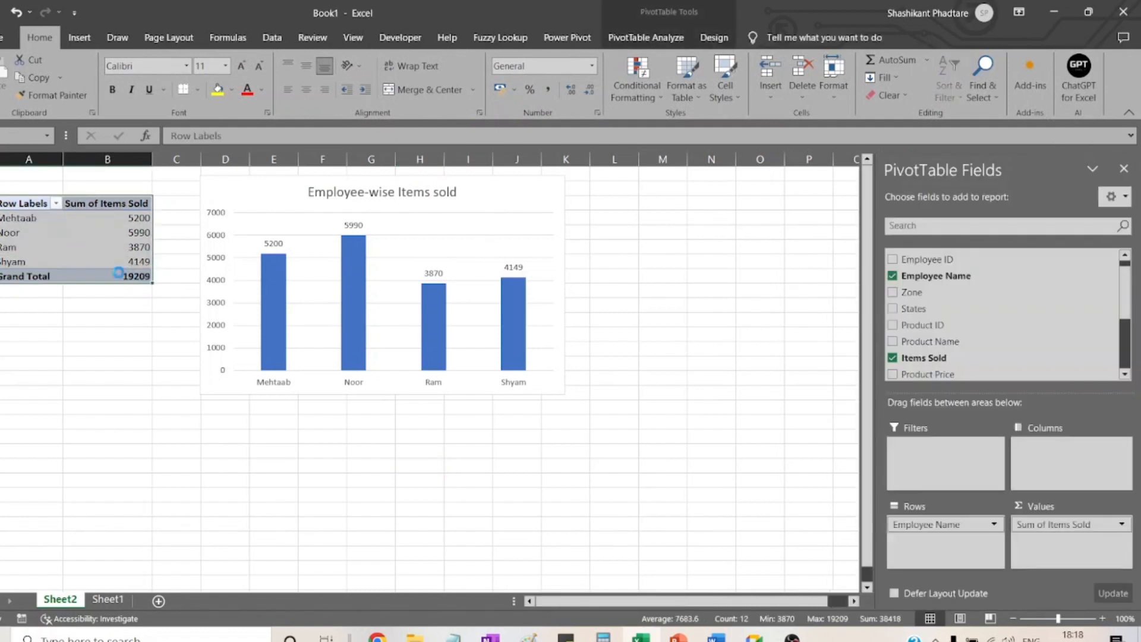
{"action": "key", "text": "ctrl+c"}
{"action": "left_click", "coordinate": [30, 409]}
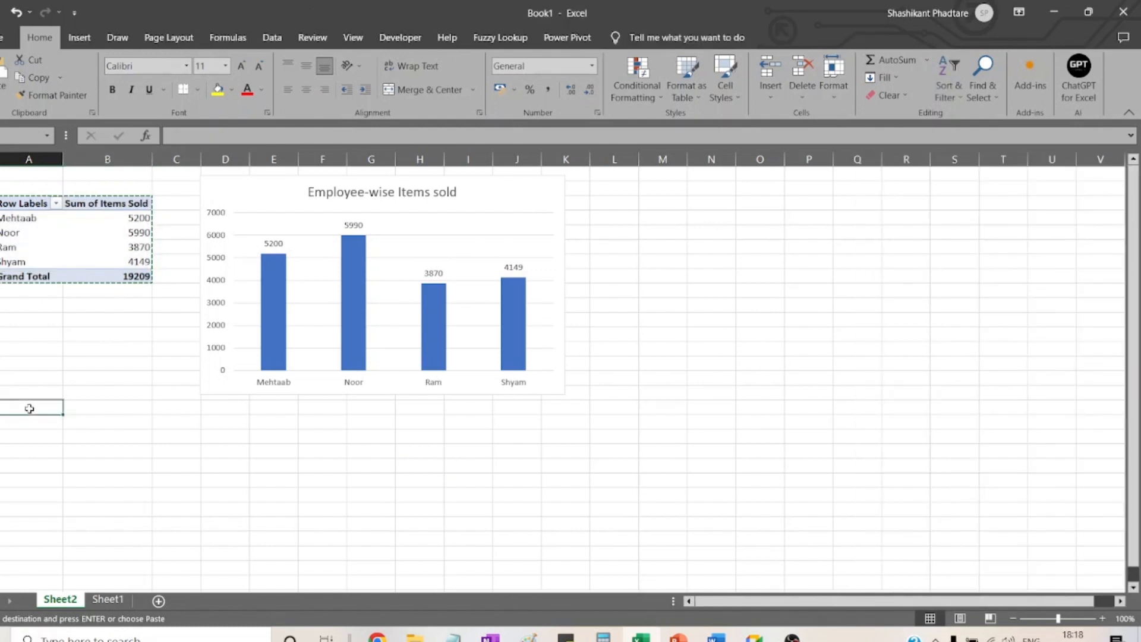
{"action": "key", "text": "ctrl+v"}
{"action": "left_click", "coordinate": [205, 436]}
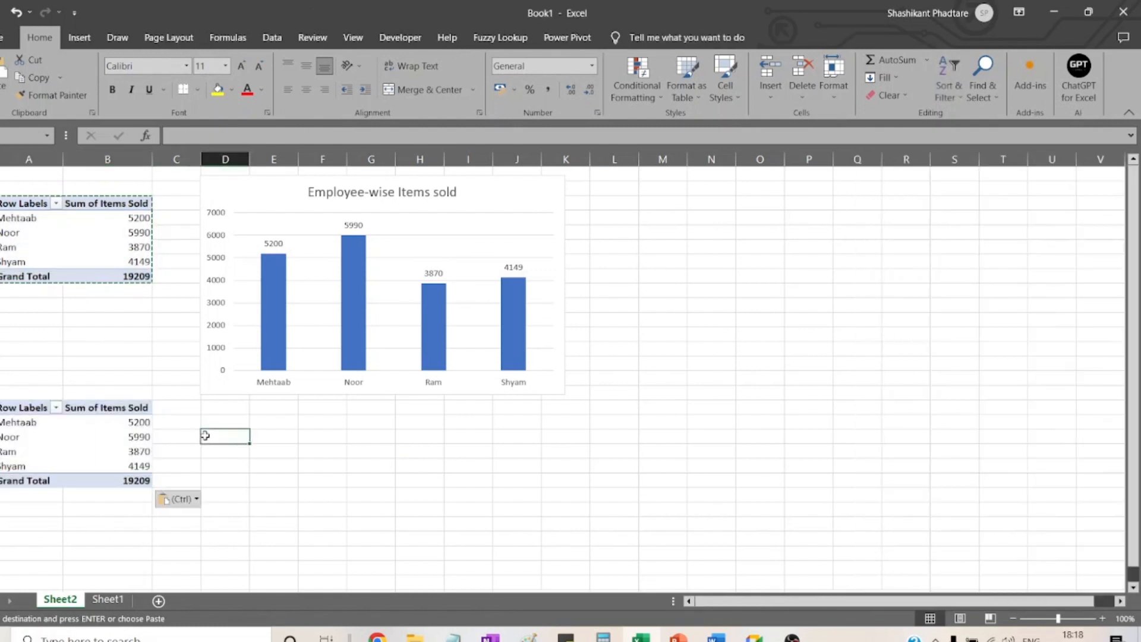
{"action": "key", "text": "Escape"}
- In the copied PivotTable, replace Items Sold with Sale Value as the values field and move Employee Name from rows to columns
{"action": "left_click", "coordinate": [68, 451]}
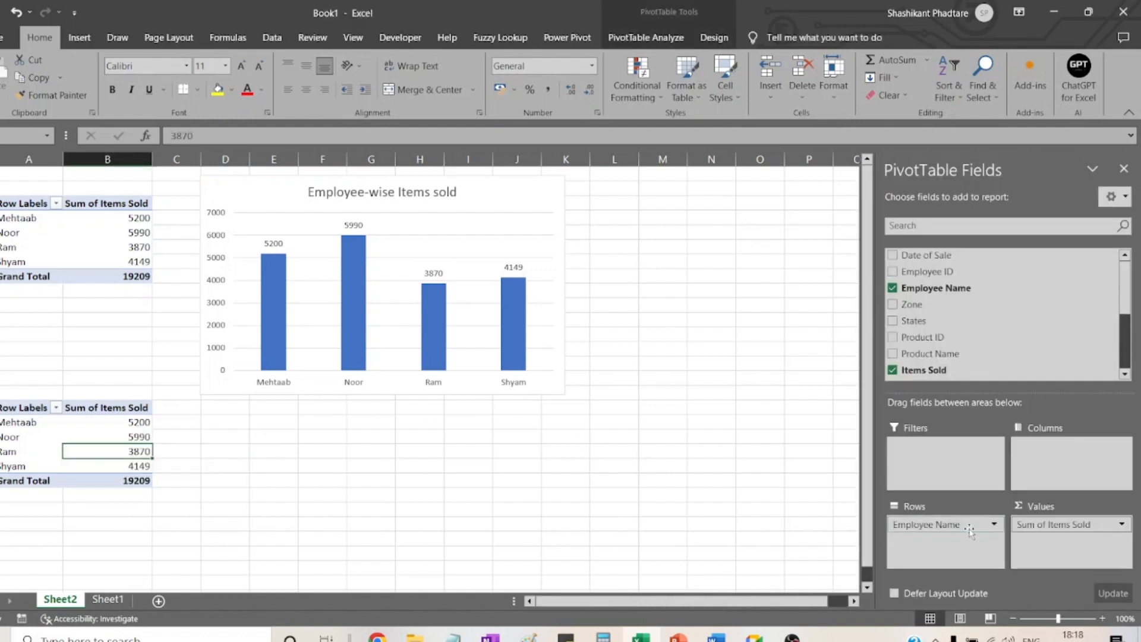
{"action": "left_click_drag", "start_coordinate": [1055, 527], "coordinate": [743, 431]}
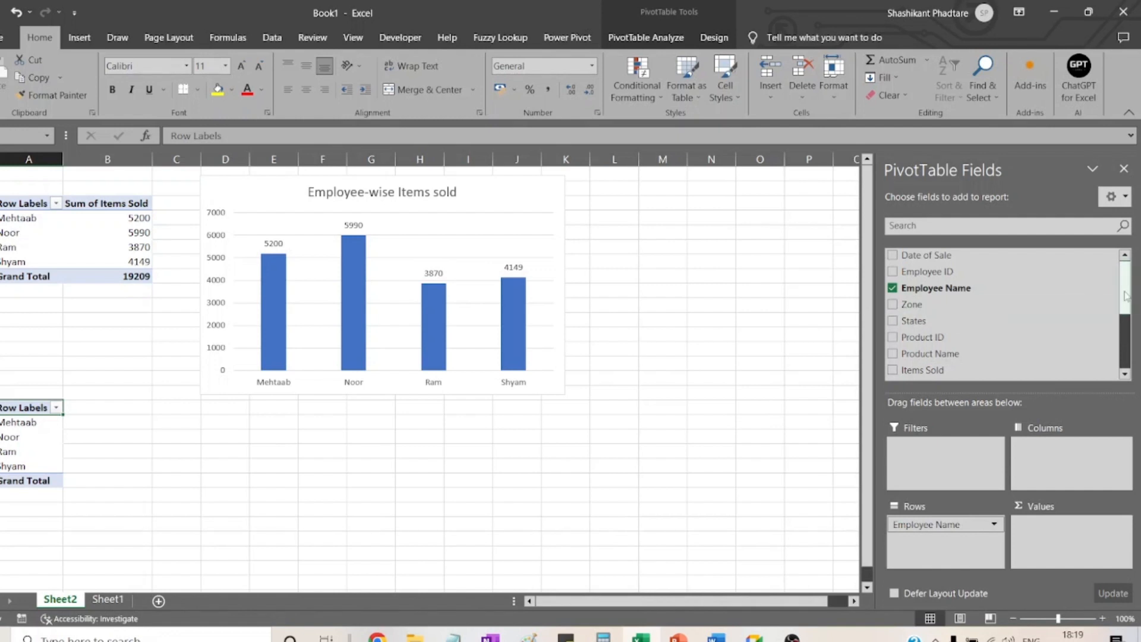
{"action": "scroll", "coordinate": [1125, 298], "scroll_direction": "down", "scroll_amount": 4}
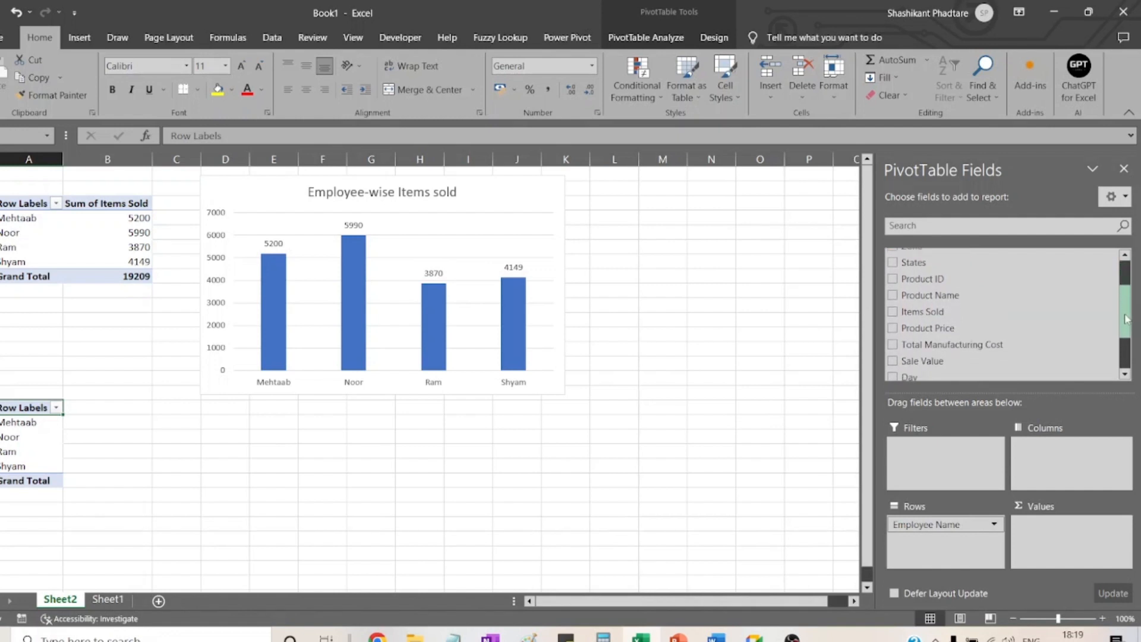
{"action": "left_click_drag", "start_coordinate": [923, 367], "coordinate": [1064, 534]}
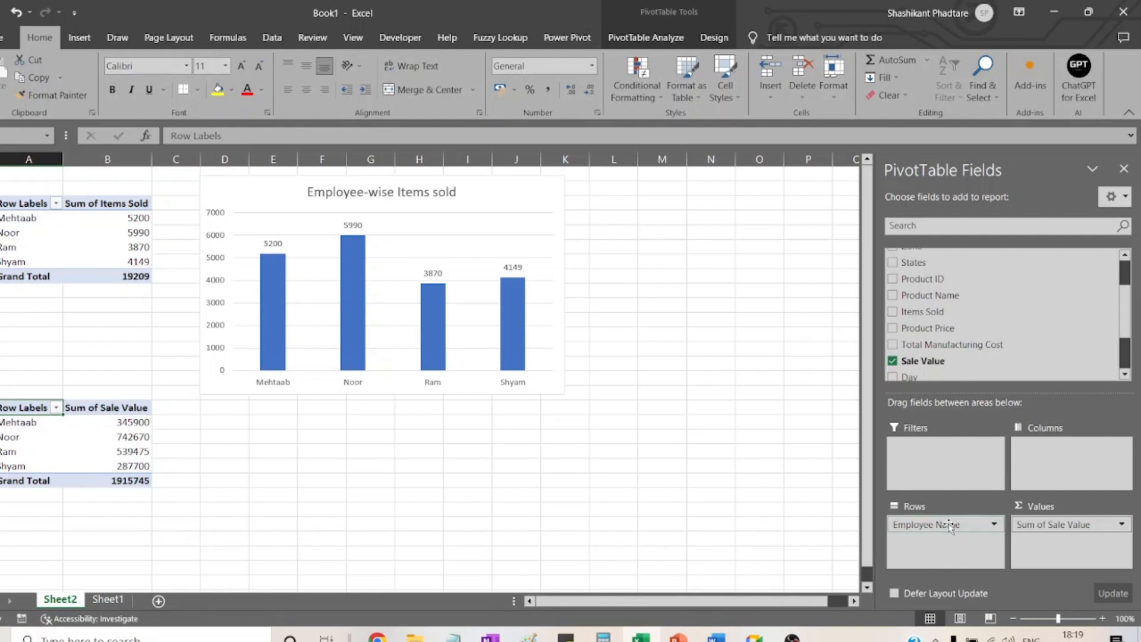
{"action": "left_click_drag", "start_coordinate": [950, 526], "coordinate": [1067, 465]}
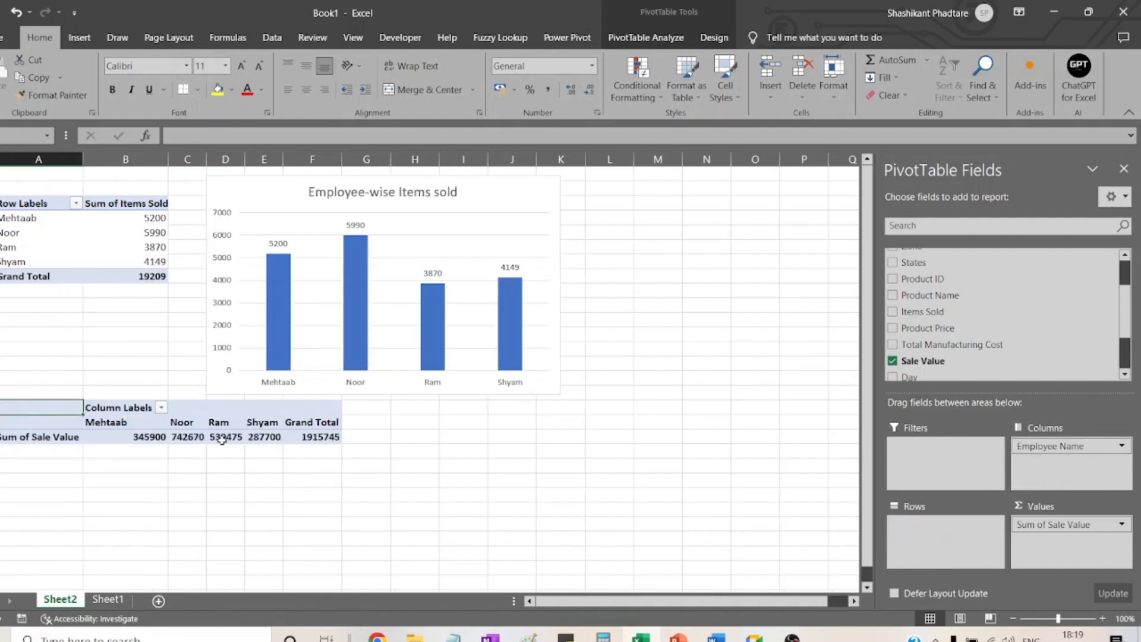
- Move Employee Name back to rows in the sale value PivotTable and insert its Clustered Bar PivotChart below the items sold chart
{"action": "left_click_drag", "start_coordinate": [1066, 450], "coordinate": [938, 541]}
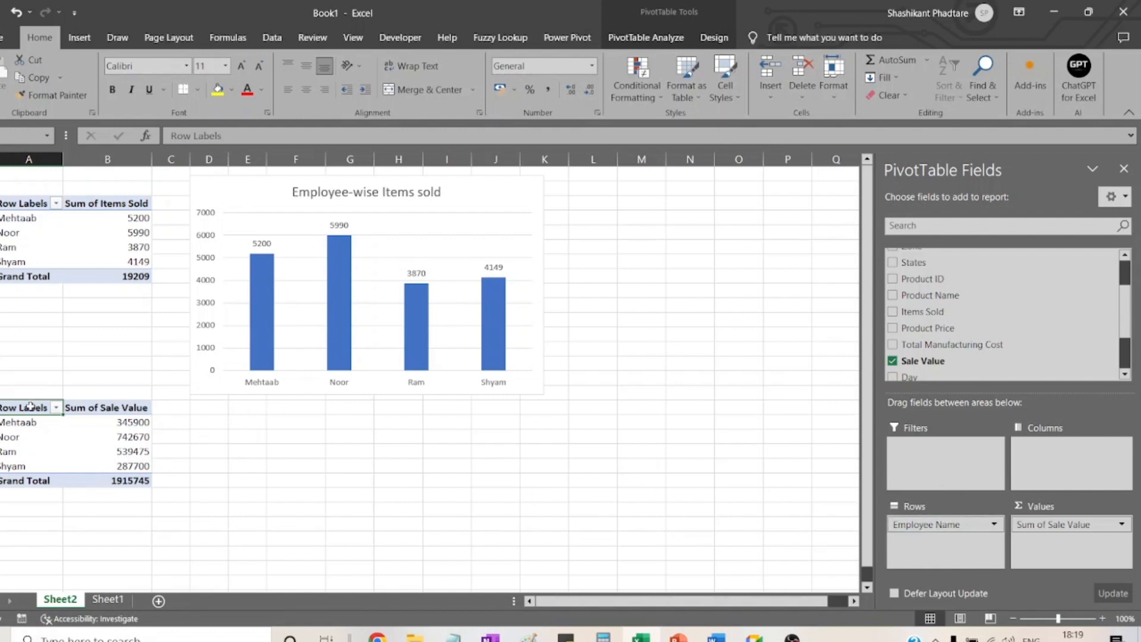
{"action": "left_click_drag", "start_coordinate": [29, 406], "coordinate": [91, 479]}
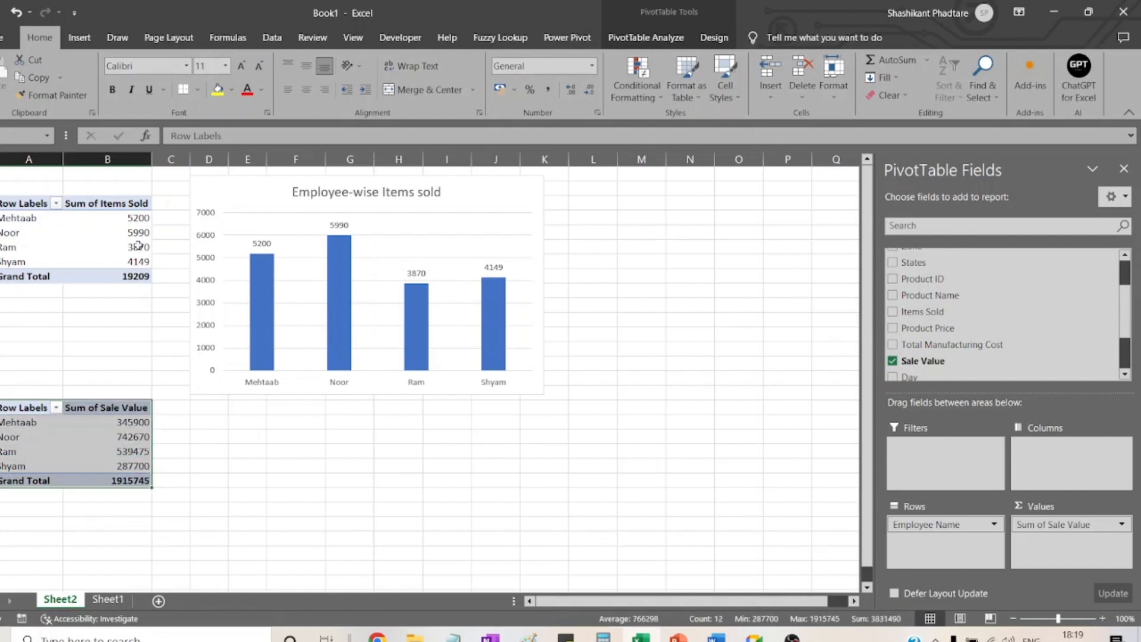
{"action": "left_click", "coordinate": [79, 37]}
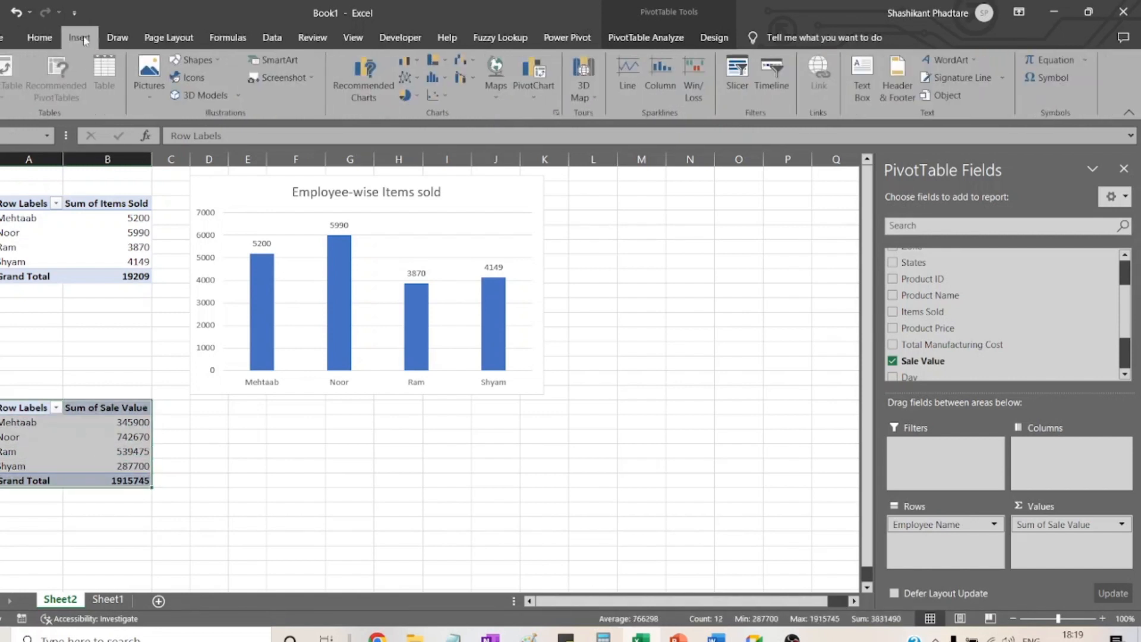
{"action": "left_click", "coordinate": [363, 77]}
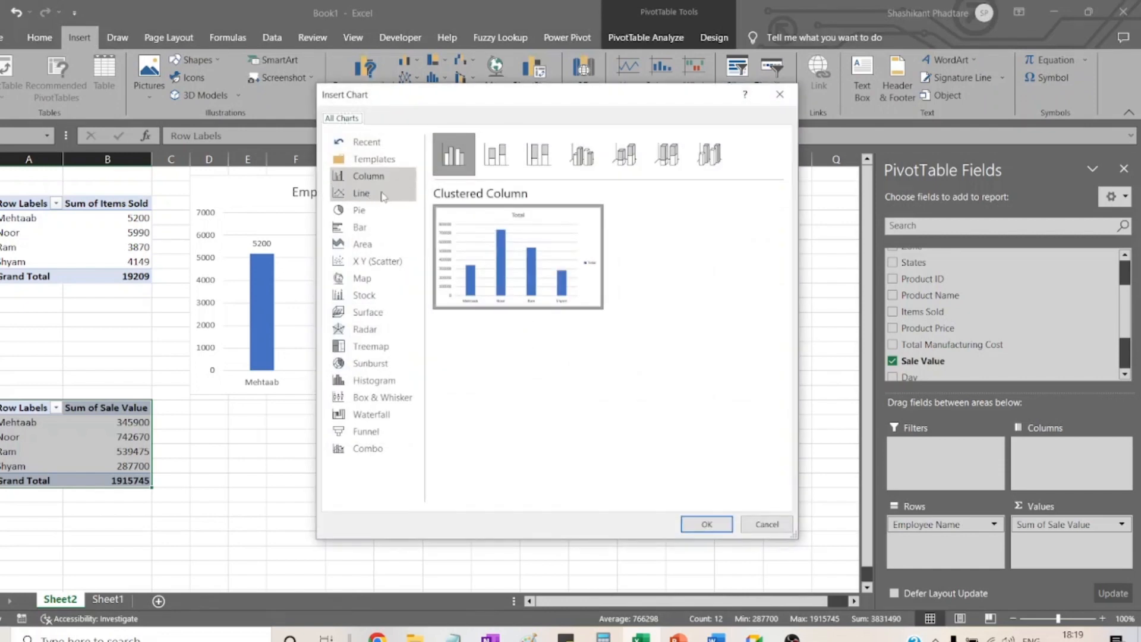
{"action": "left_click", "coordinate": [362, 231]}
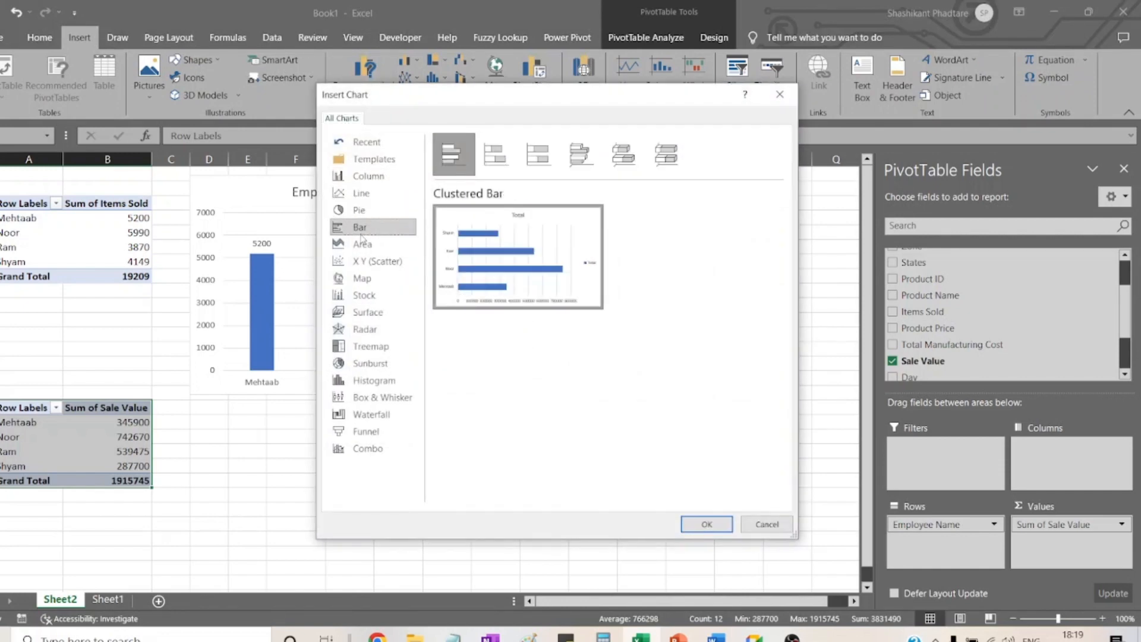
{"action": "left_click", "coordinate": [708, 524]}
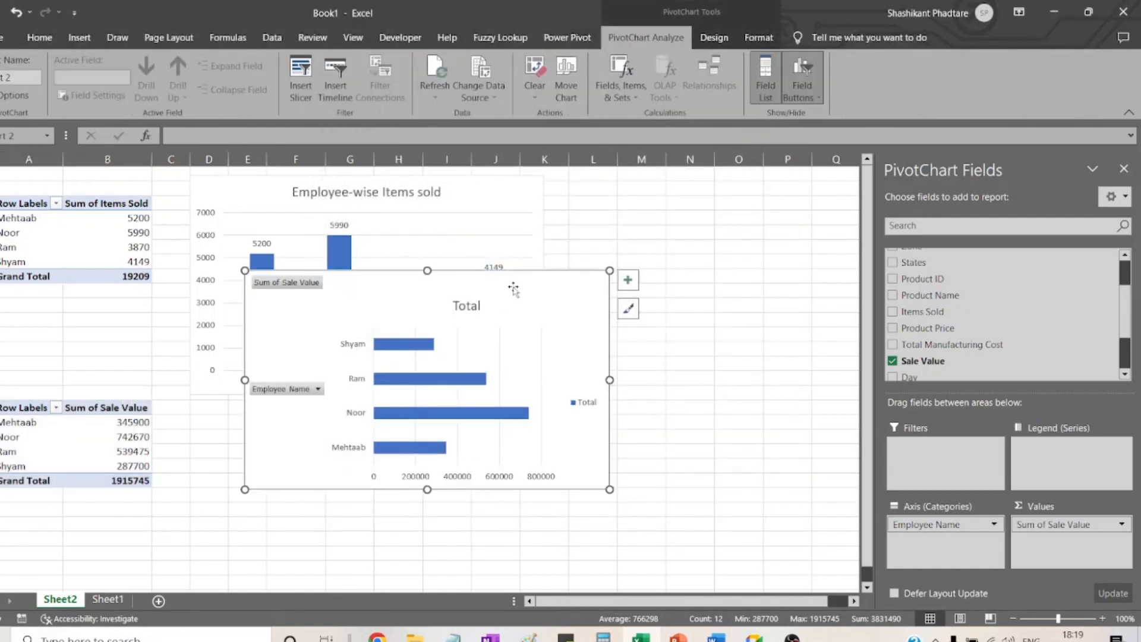
{"action": "mouse_move", "coordinate": [512, 289]}
{"action": "left_mouse_down"}
{"action": "mouse_move", "coordinate": [441, 412]}
{"action": "mouse_move", "coordinate": [457, 418]}
{"action": "left_mouse_up"}
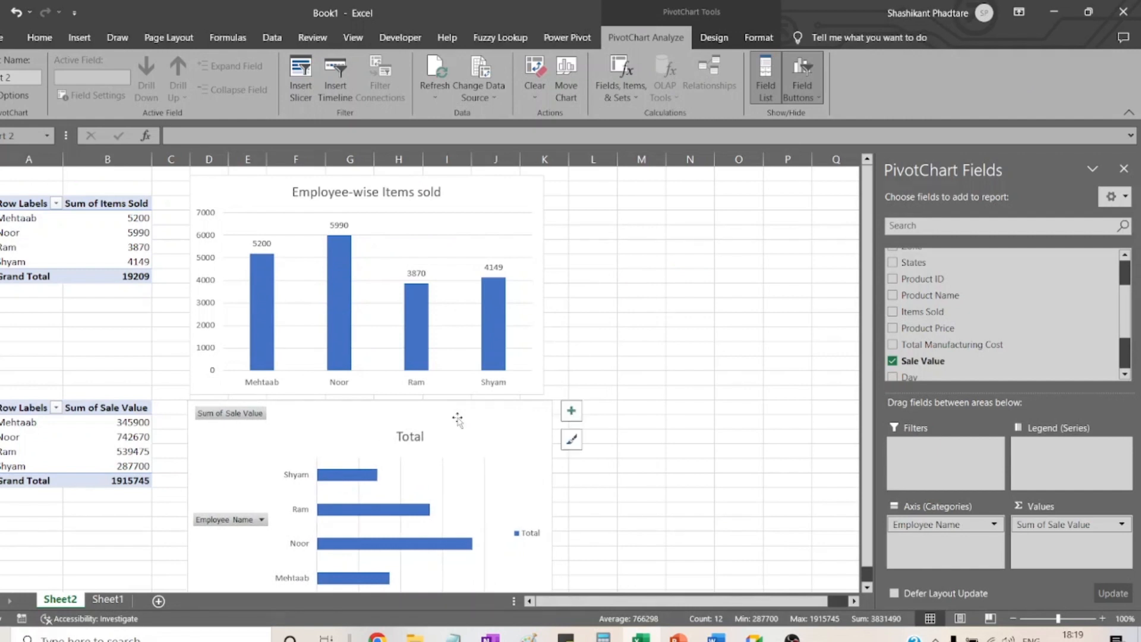
- Remove all field buttons and the legend from the sale value bar chart and add data labels
{"action": "right_click", "coordinate": [259, 418]}
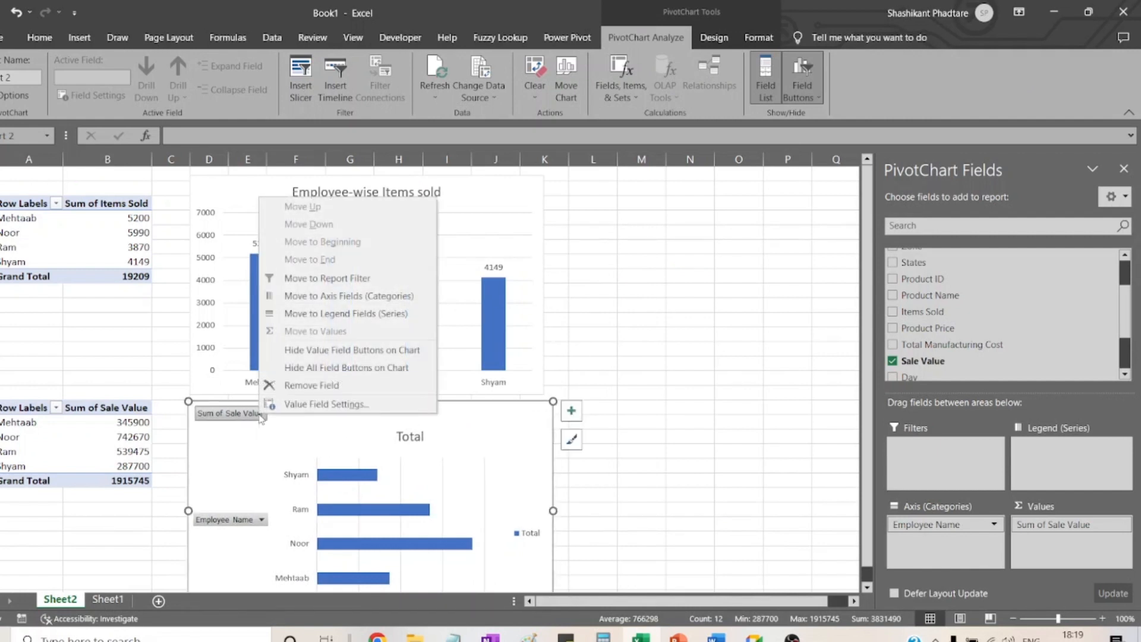
{"action": "left_click", "coordinate": [358, 368]}
{"action": "left_click", "coordinate": [529, 526]}
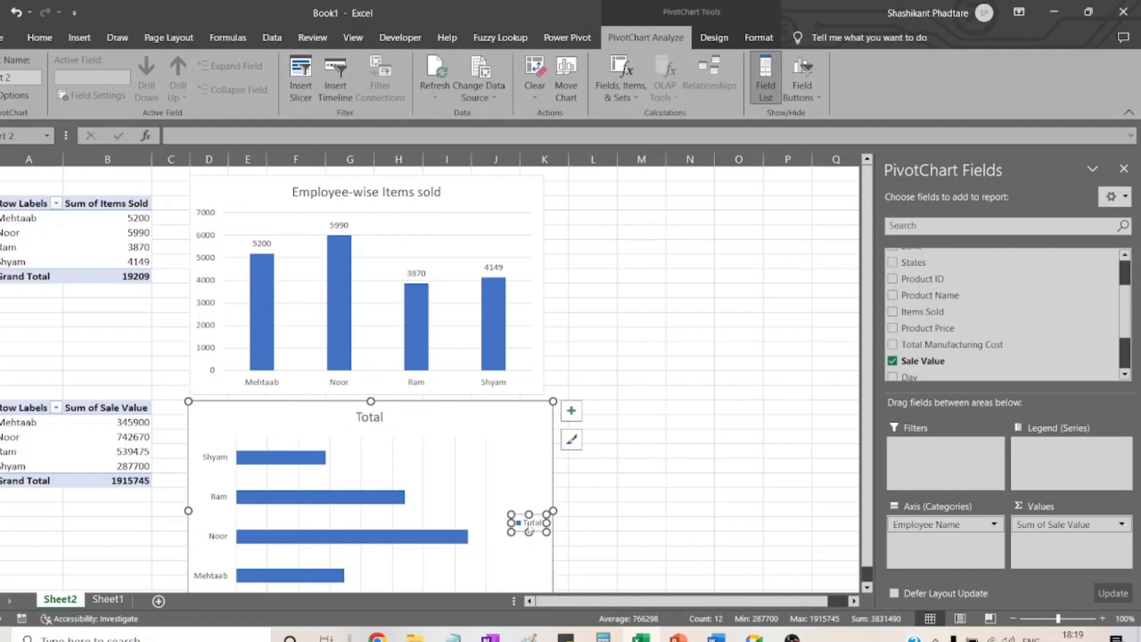
{"action": "key", "text": "Delete"}
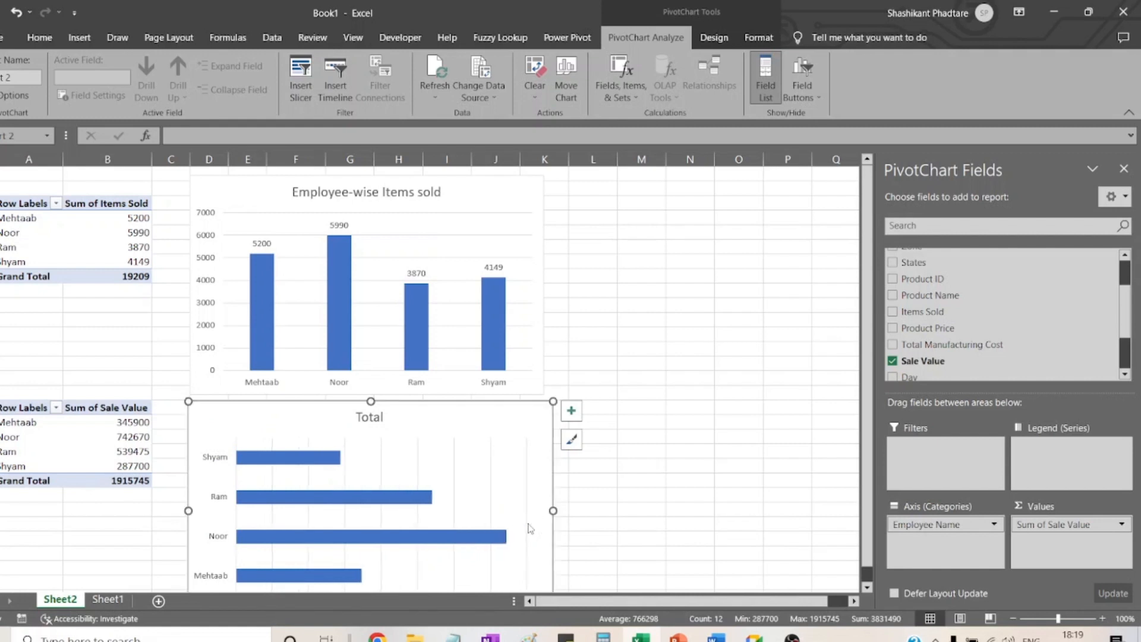
{"action": "left_click", "coordinate": [573, 412]}
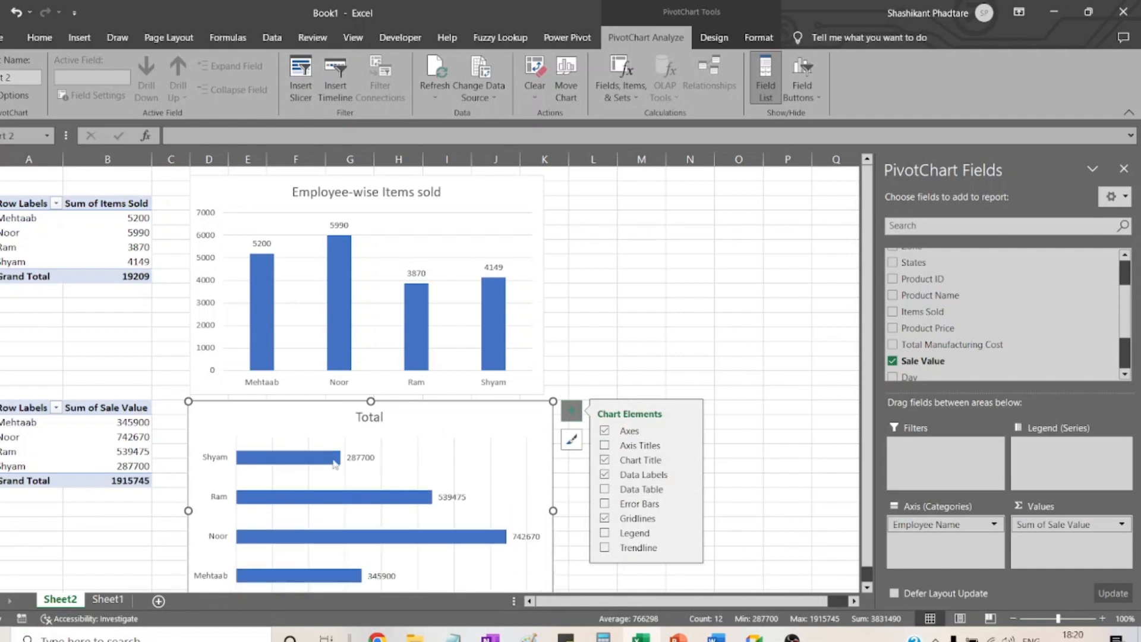
- Change the bar chart's title to "Employee-wise Total sales"
{"action": "left_click", "coordinate": [376, 420]}
{"action": "double_click", "coordinate": [374, 420]}
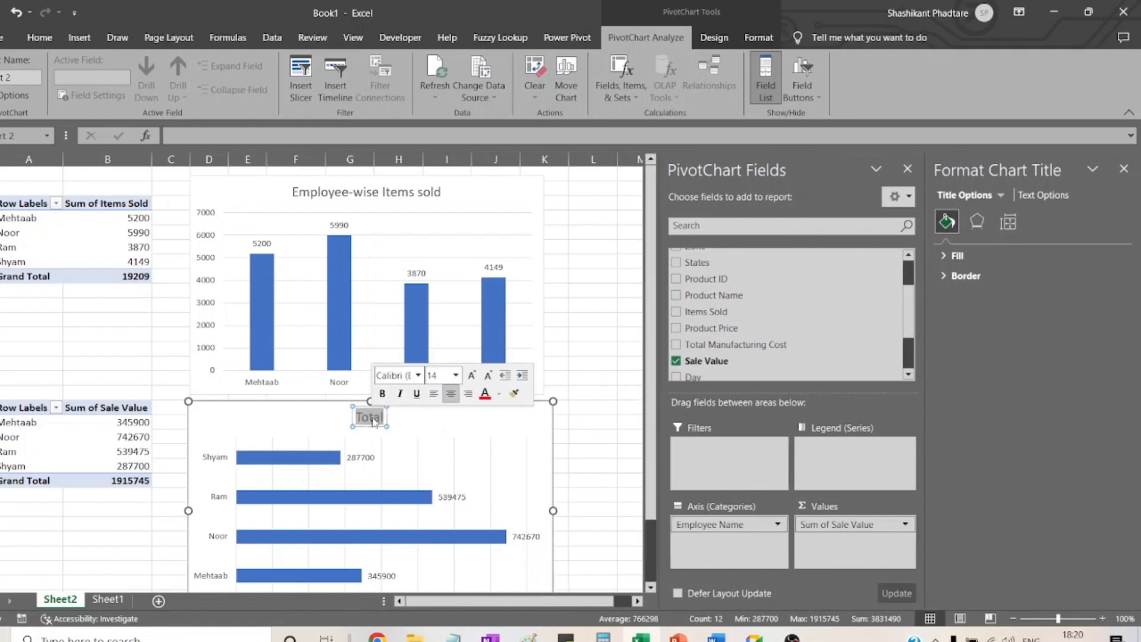
{"action": "type", "text": "E"}
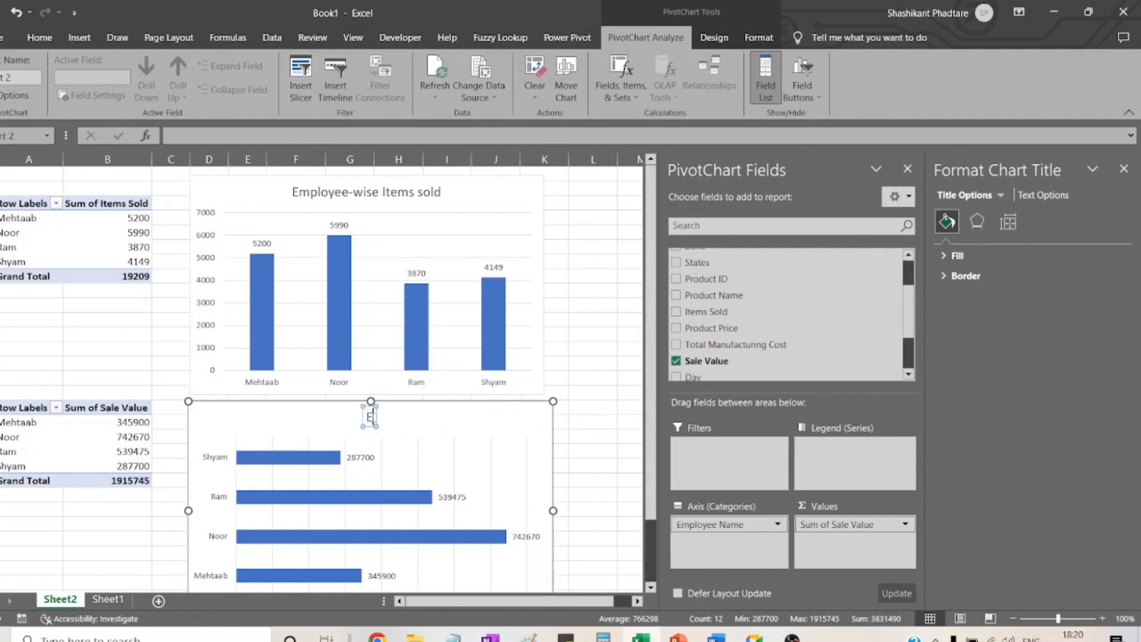
{"action": "type", "text": "mployee-w"}
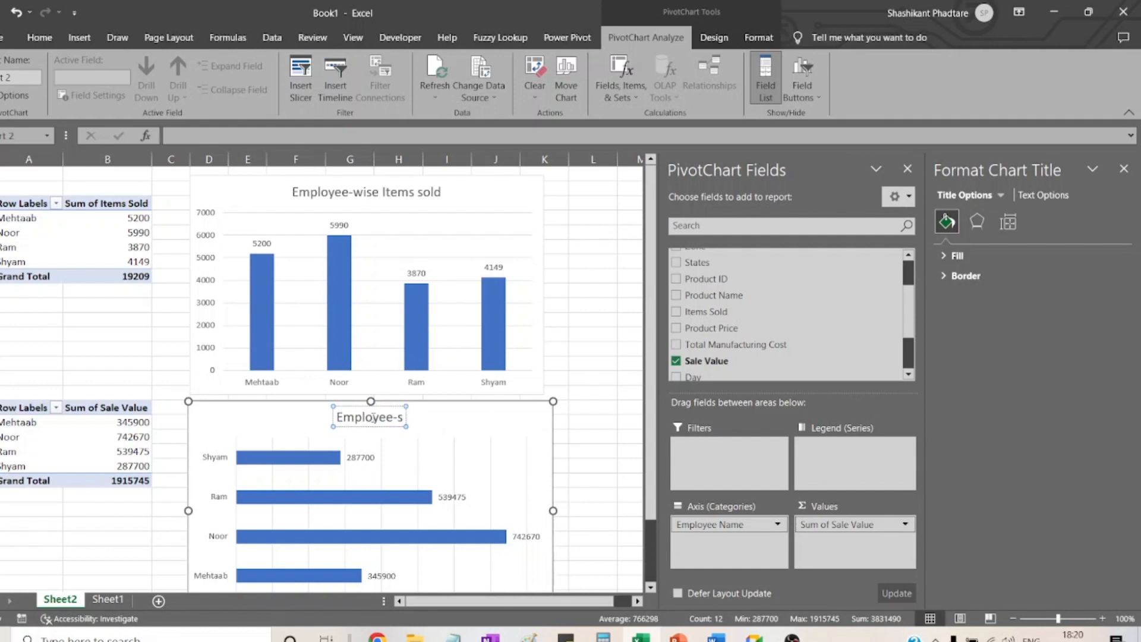
{"action": "type", "text": "ise"}
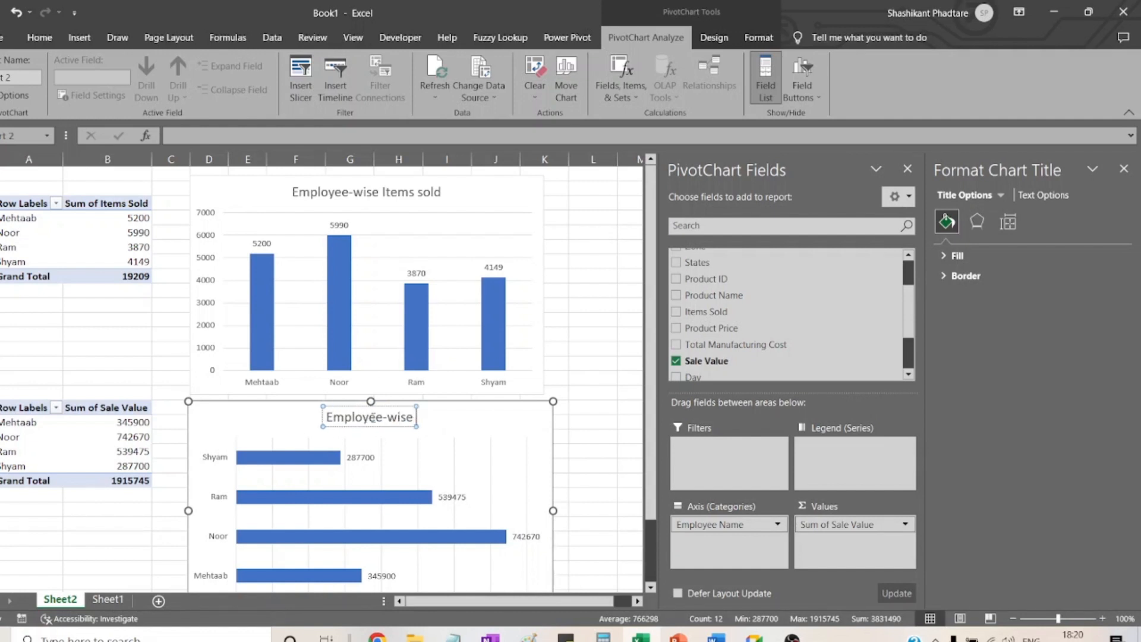
{"action": "type", "text": " Total sale"}
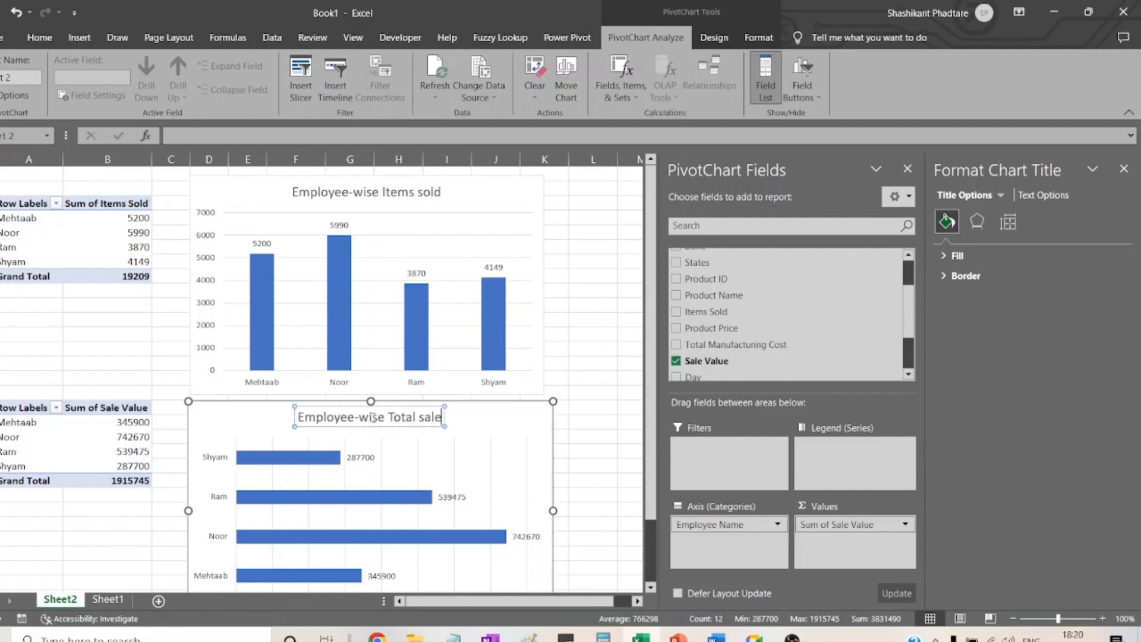
{"action": "type", "text": "s"}
{"action": "left_click", "coordinate": [588, 346]}
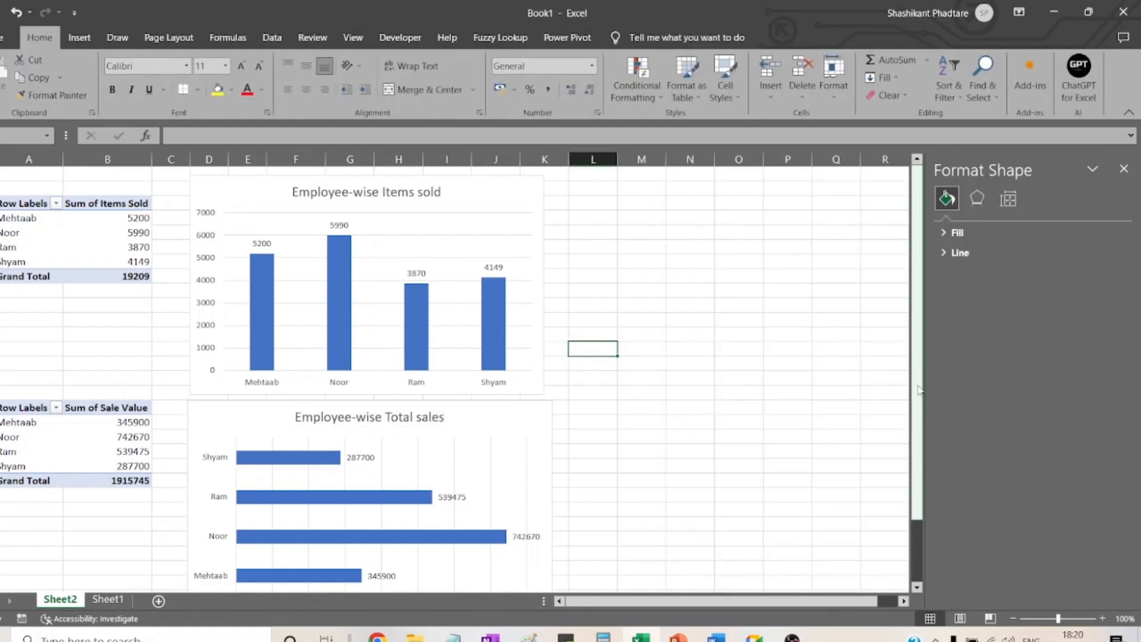
- Copy the sale value PivotTable and paste the duplicate in column A, level with the rows just below the bar chart
{"action": "left_click_drag", "start_coordinate": [918, 385], "coordinate": [917, 450]}
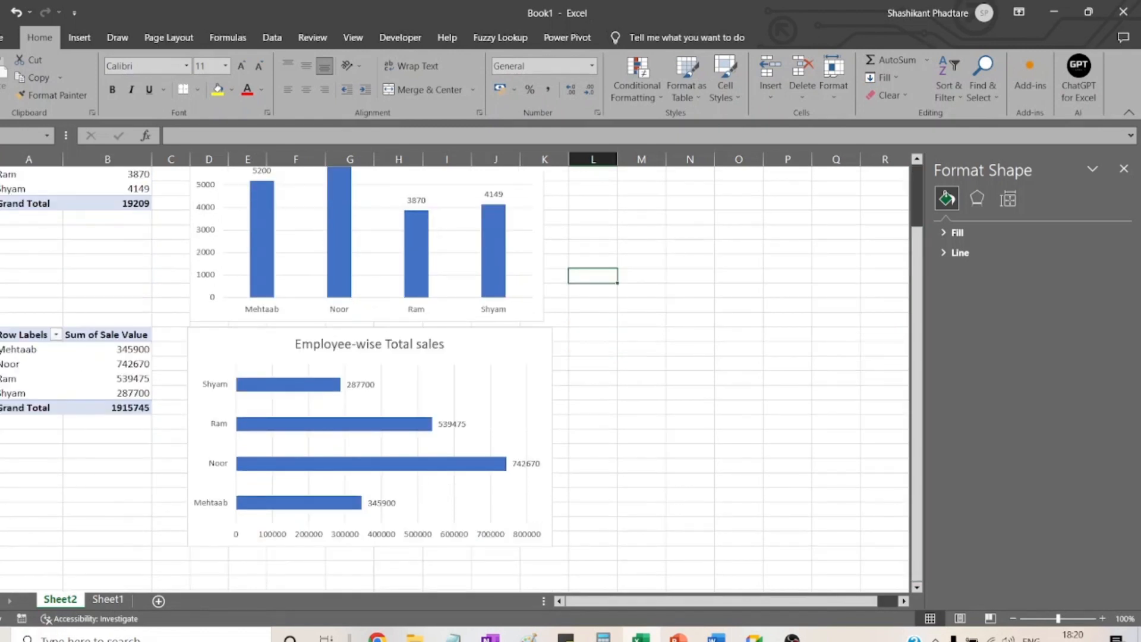
{"action": "left_click_drag", "start_coordinate": [20, 336], "coordinate": [89, 408]}
{"action": "key", "text": "ctrl+c"}
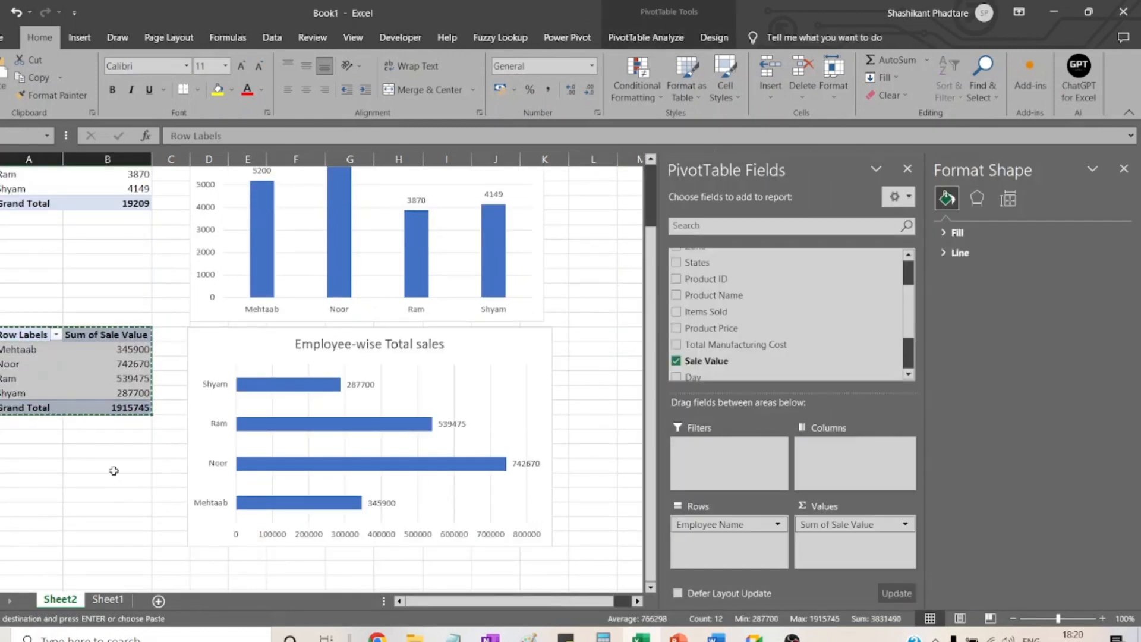
{"action": "left_click", "coordinate": [55, 571]}
{"action": "key", "text": "ctrl+v"}
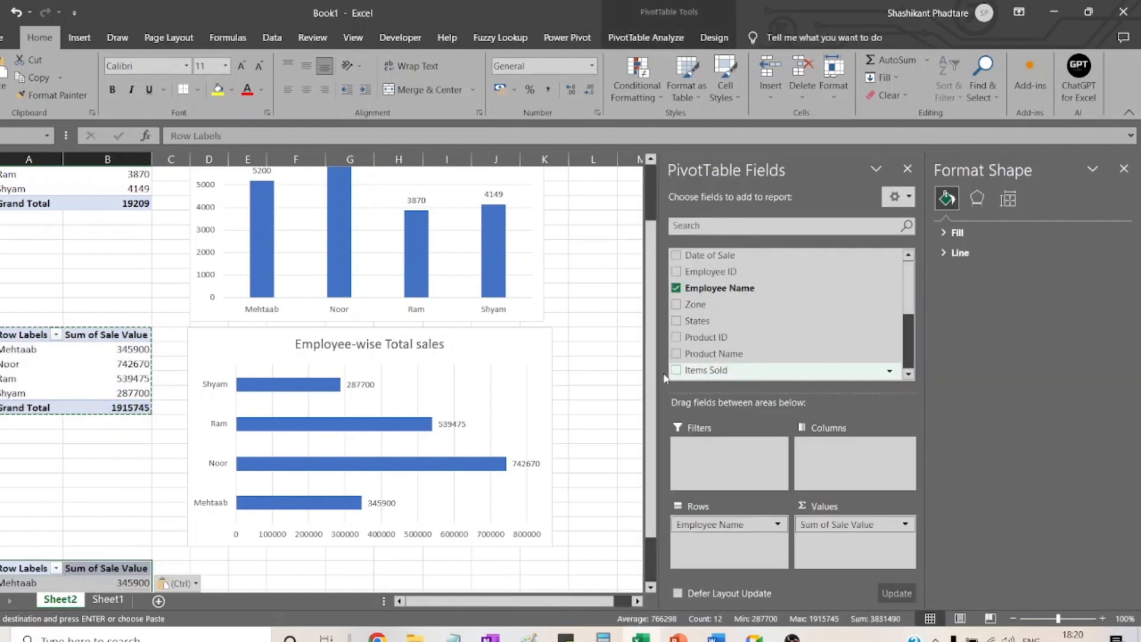
- Clear the Sale Value and Employee Name fields from the newly pasted PivotTable
{"action": "left_click_drag", "start_coordinate": [654, 379], "coordinate": [654, 424]}
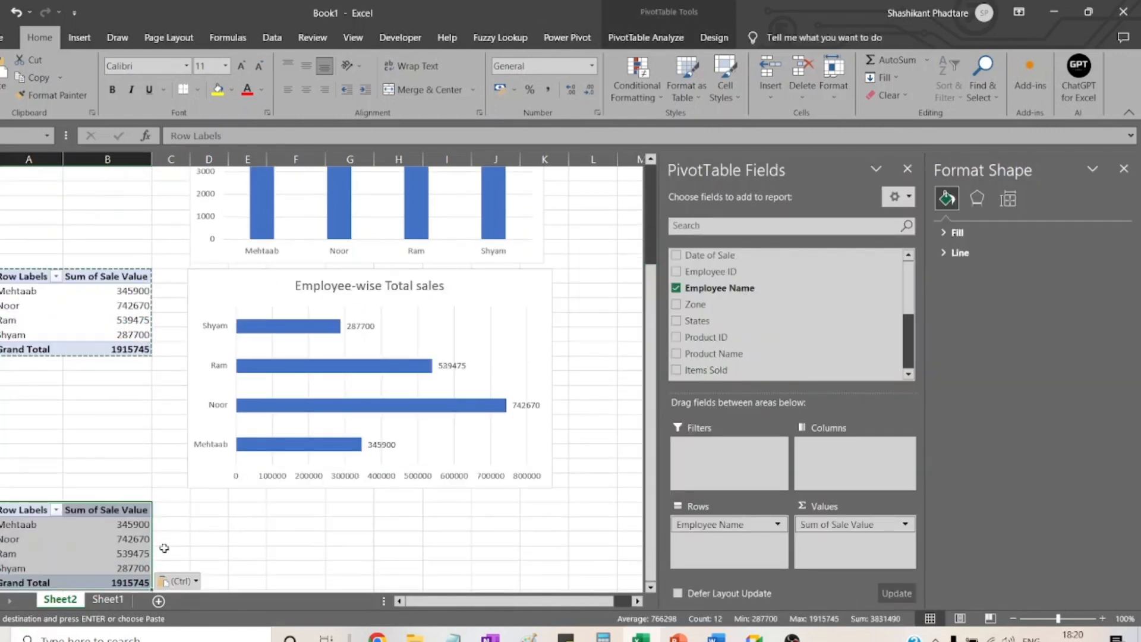
{"action": "left_click", "coordinate": [101, 554]}
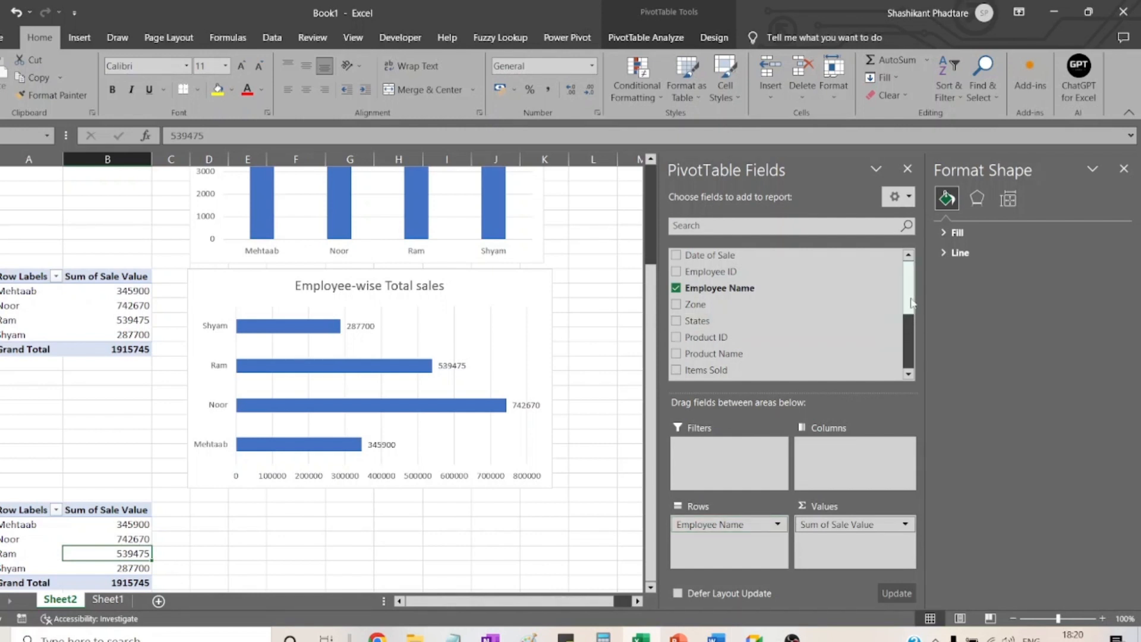
{"action": "scroll", "coordinate": [907, 324], "scroll_direction": "down", "scroll_amount": 2}
{"action": "left_click_drag", "start_coordinate": [913, 321], "coordinate": [914, 356]}
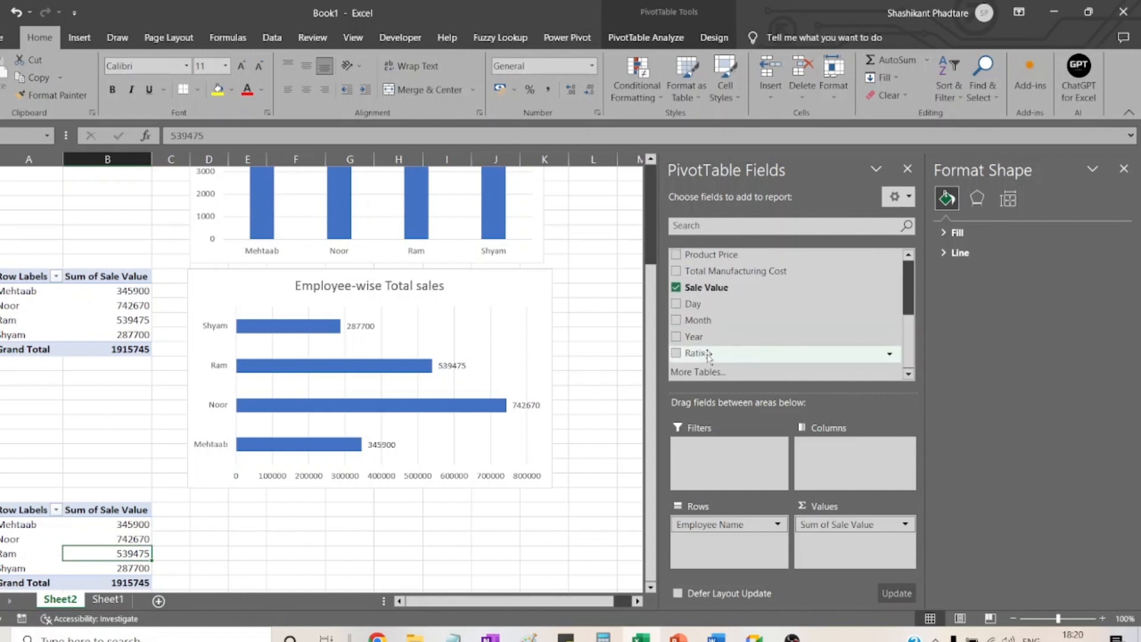
{"action": "left_click_drag", "start_coordinate": [829, 538], "coordinate": [576, 532]}
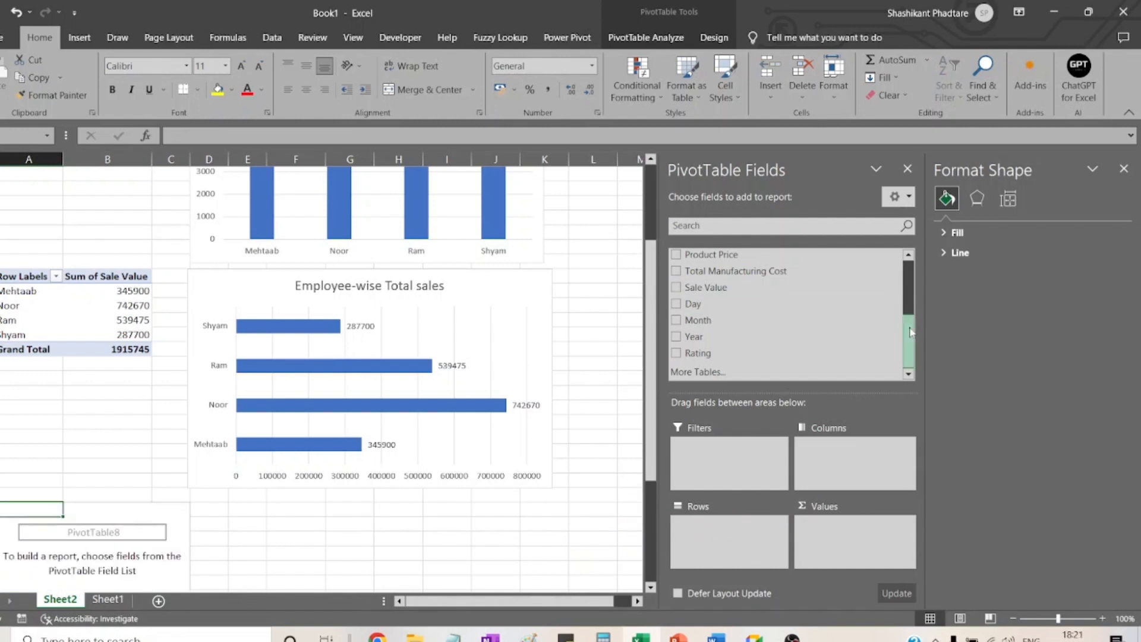
- Add Rating as the values field and Employee Name as the rows field of the emptied PivotTable
{"action": "scroll", "coordinate": [897, 327], "scroll_direction": "up", "scroll_amount": 1}
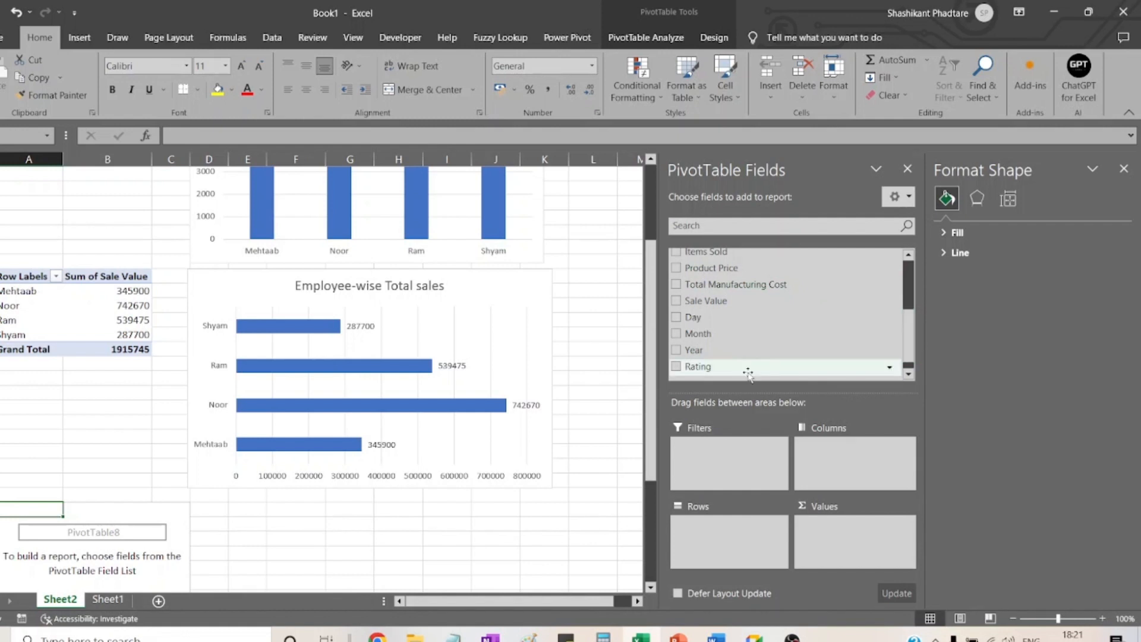
{"action": "left_click_drag", "start_coordinate": [720, 369], "coordinate": [858, 536]}
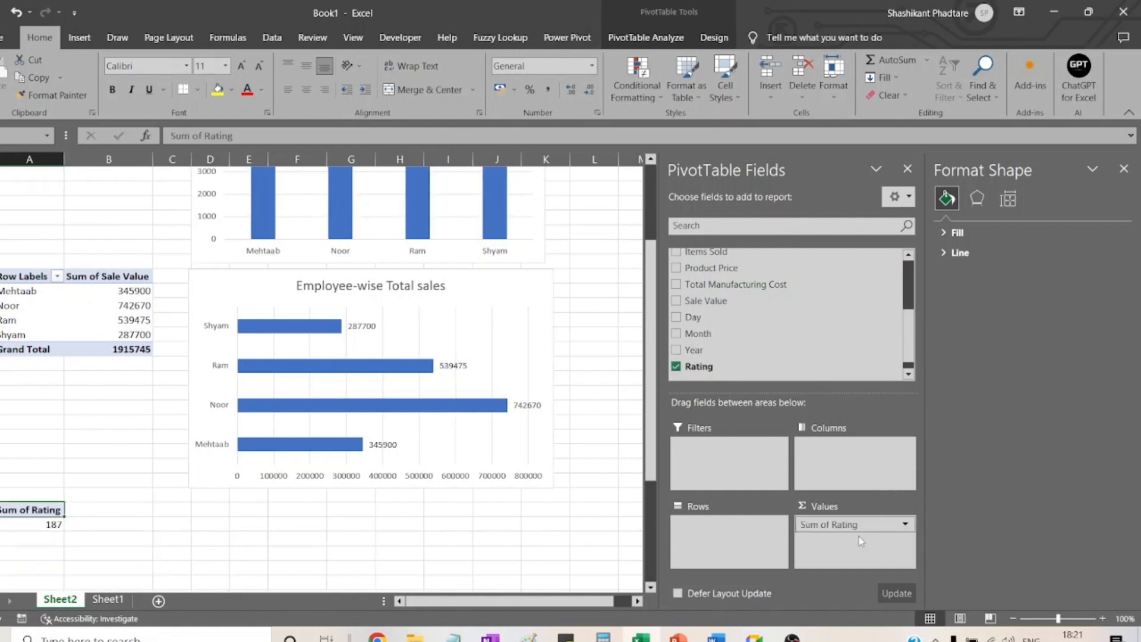
{"action": "left_click_drag", "start_coordinate": [916, 342], "coordinate": [914, 293]}
{"action": "left_click_drag", "start_coordinate": [742, 289], "coordinate": [733, 531]}
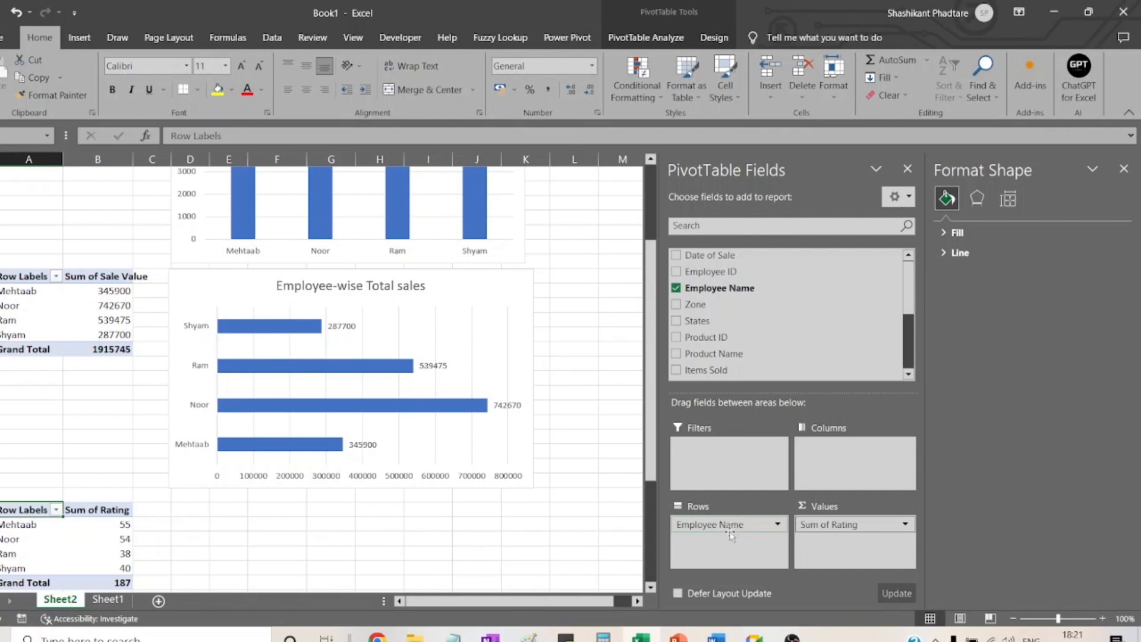
- Summarize the Rating values field by Average instead of Sum
{"action": "scroll", "coordinate": [650, 589], "scroll_direction": "down", "scroll_amount": 3}
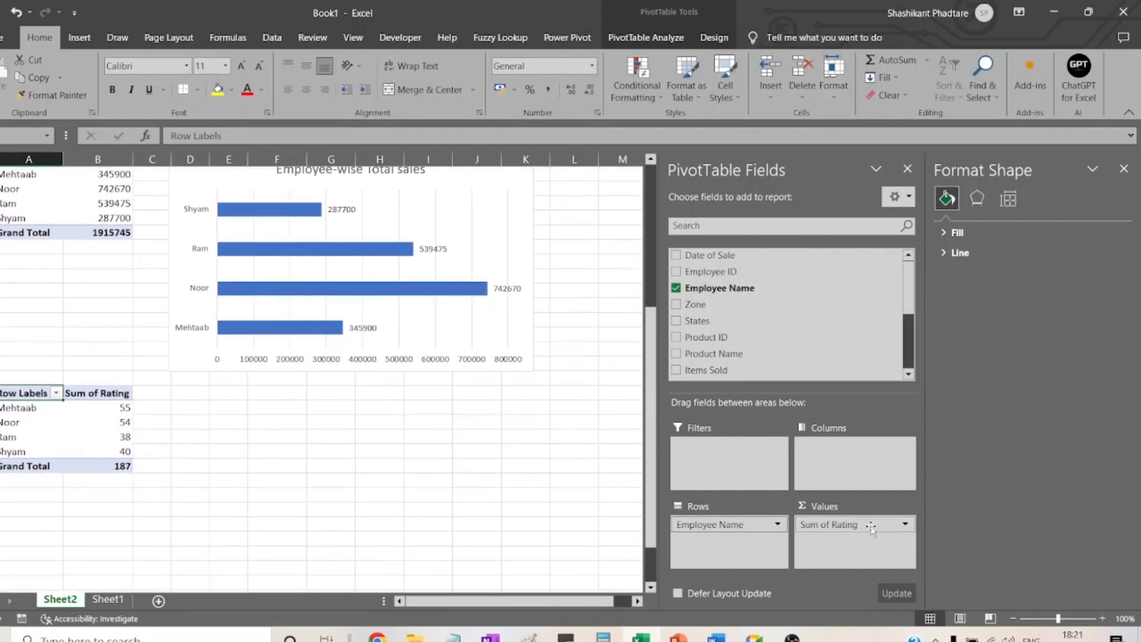
{"action": "left_click", "coordinate": [906, 525]}
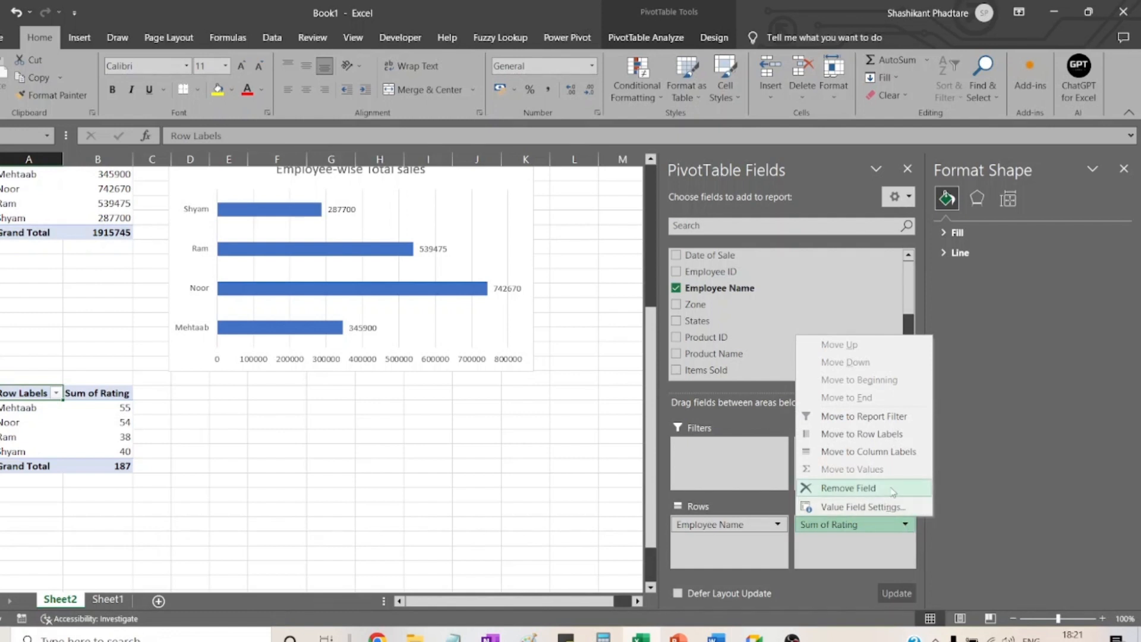
{"action": "left_click", "coordinate": [862, 507]}
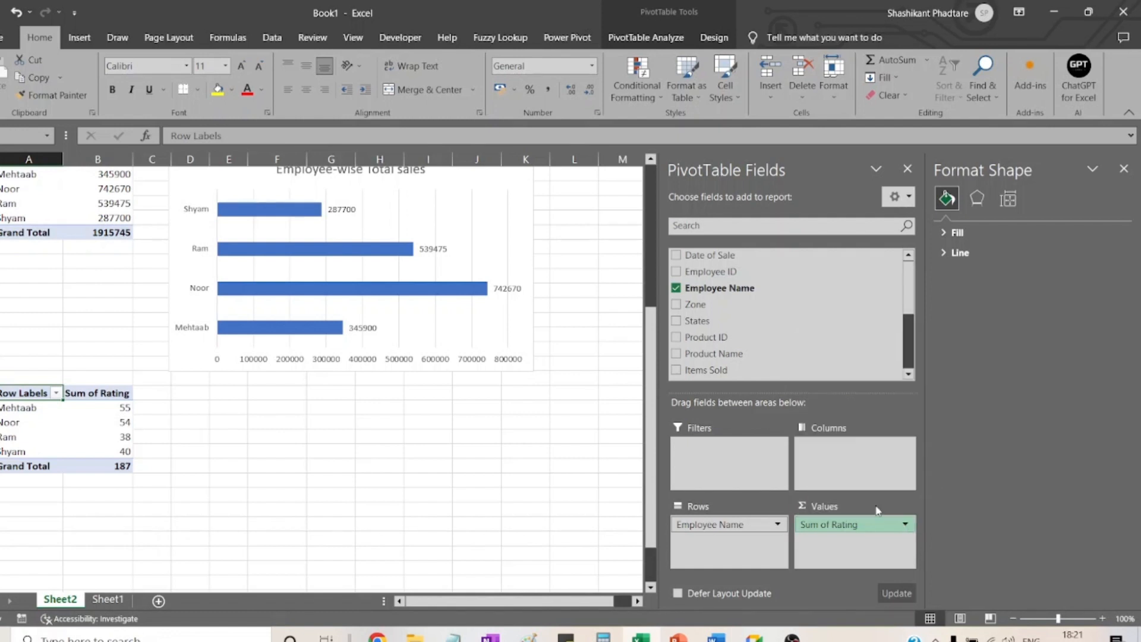
{"action": "left_click", "coordinate": [517, 321]}
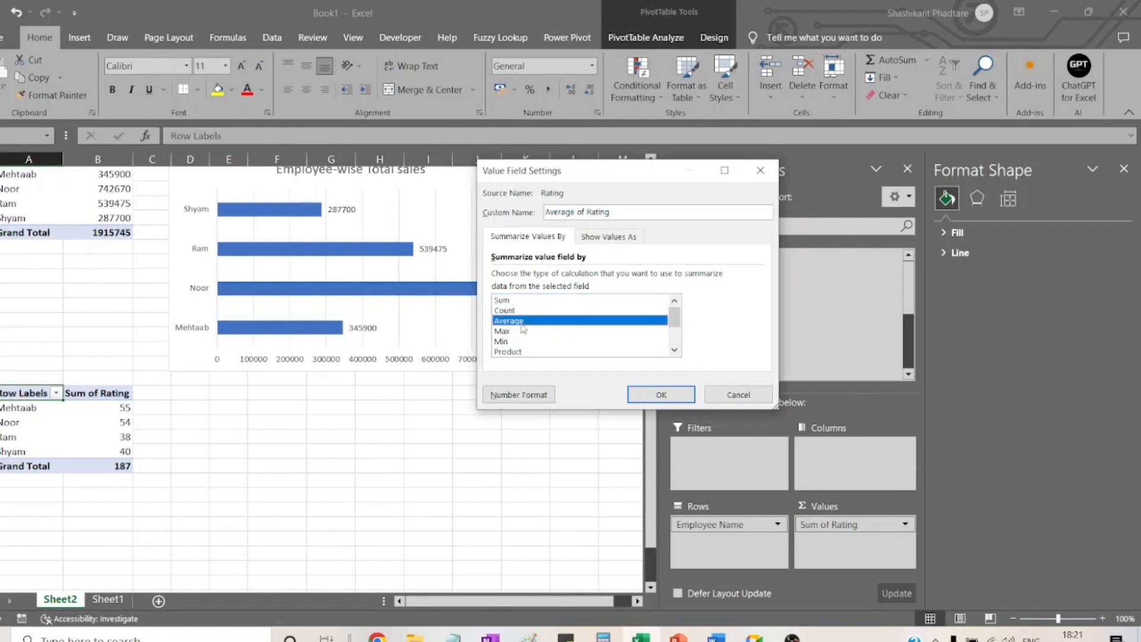
{"action": "left_click", "coordinate": [661, 395]}
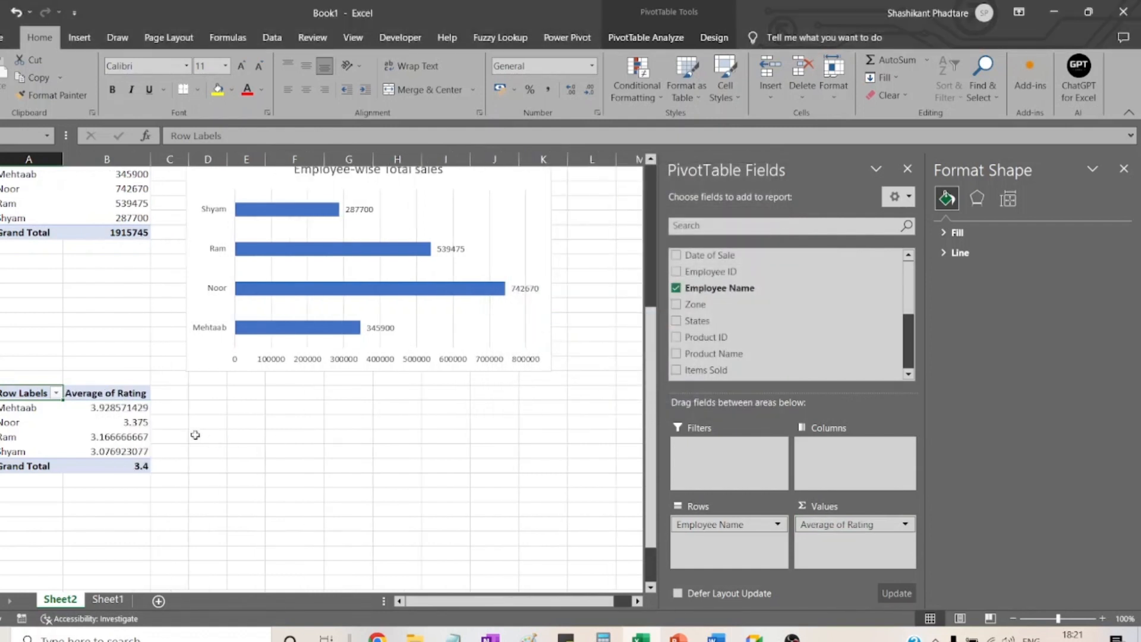
- Format the Average of Rating values, including the grand total, to show one decimal place
{"action": "left_click", "coordinate": [195, 435]}
{"action": "left_click_drag", "start_coordinate": [128, 408], "coordinate": [121, 466]}
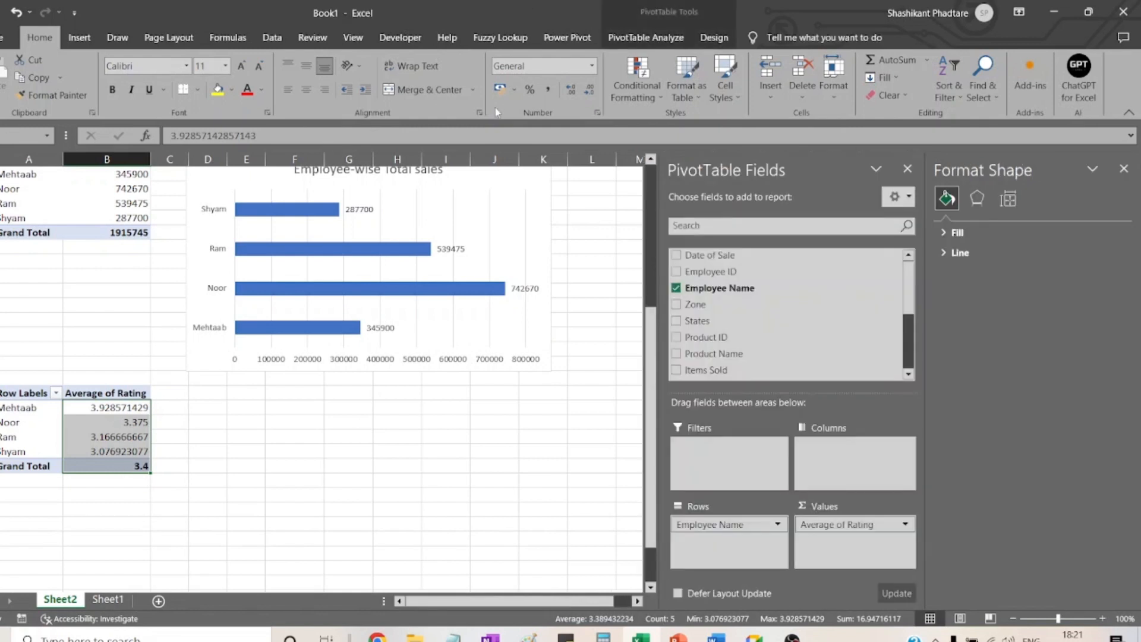
{"action": "left_click", "coordinate": [589, 90]}
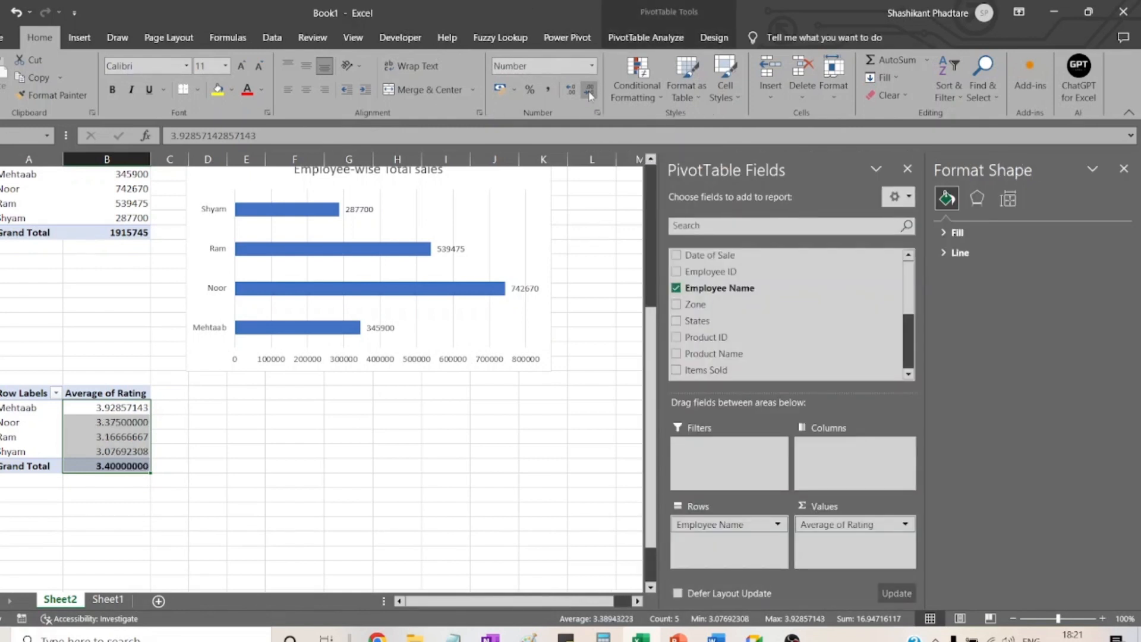
{"action": "left_click", "coordinate": [589, 91]}
{"action": "left_click", "coordinate": [589, 92]}
{"action": "left_click", "coordinate": [589, 93]}
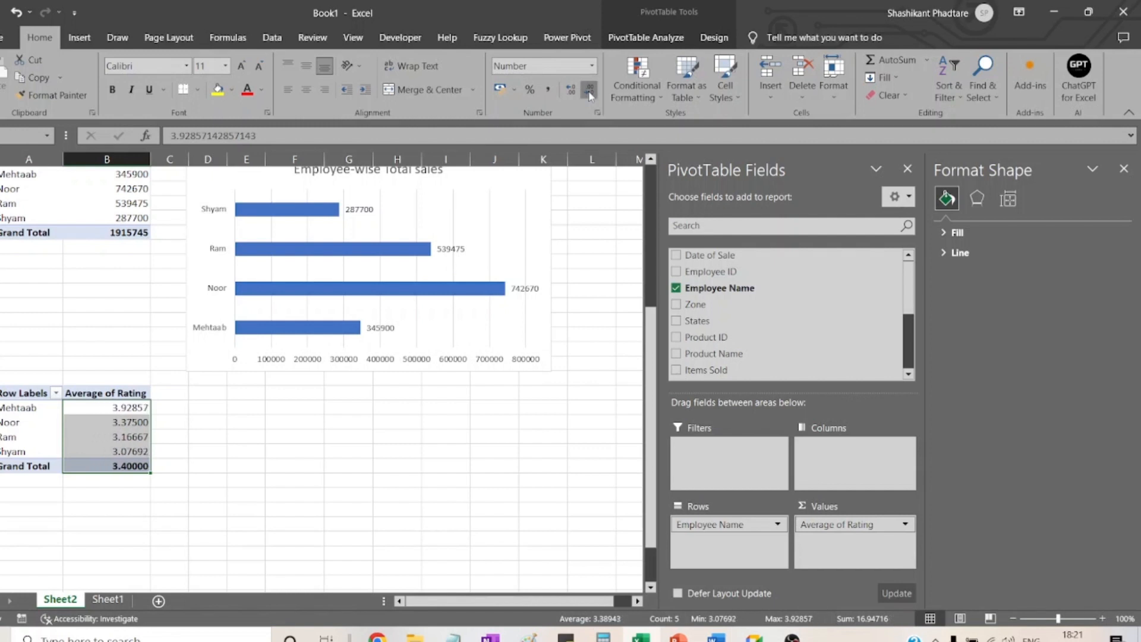
{"action": "left_click", "coordinate": [589, 92]}
{"action": "left_click", "coordinate": [589, 92]}
{"action": "left_click", "coordinate": [589, 92]}
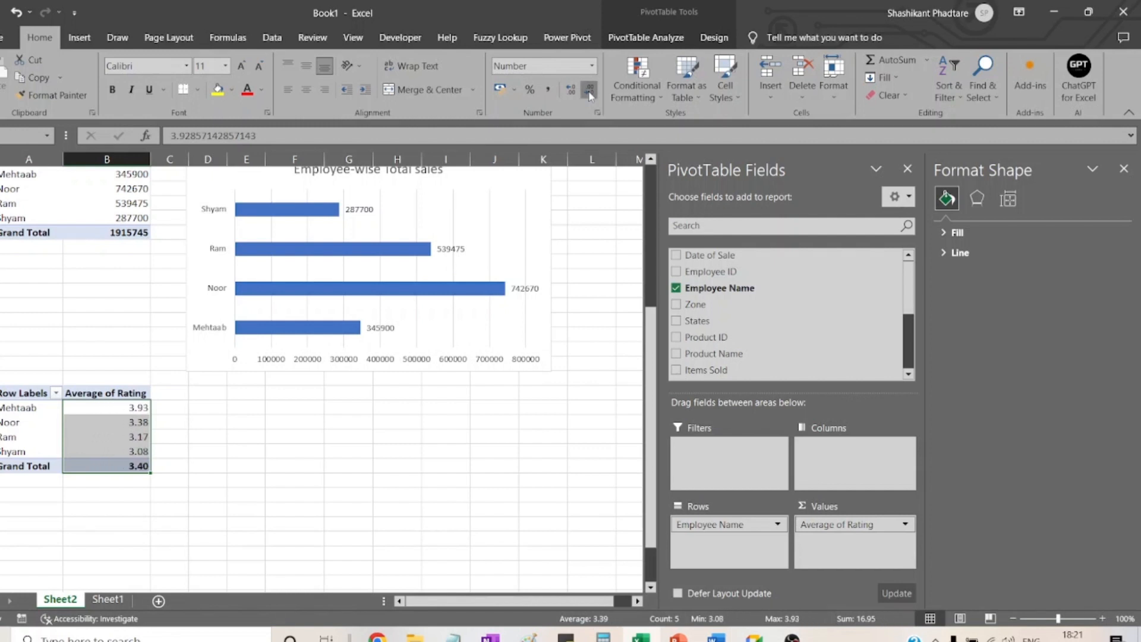
{"action": "left_click", "coordinate": [589, 92]}
{"action": "left_click", "coordinate": [264, 425]}
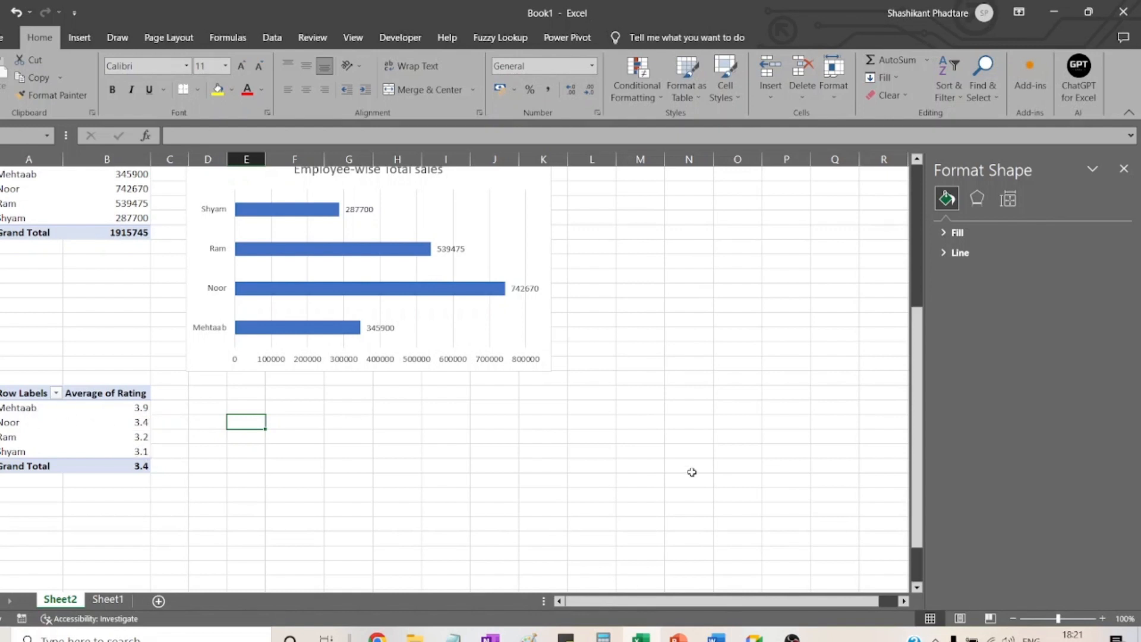
{"action": "left_click", "coordinate": [916, 588]}
{"action": "left_click", "coordinate": [916, 587]}
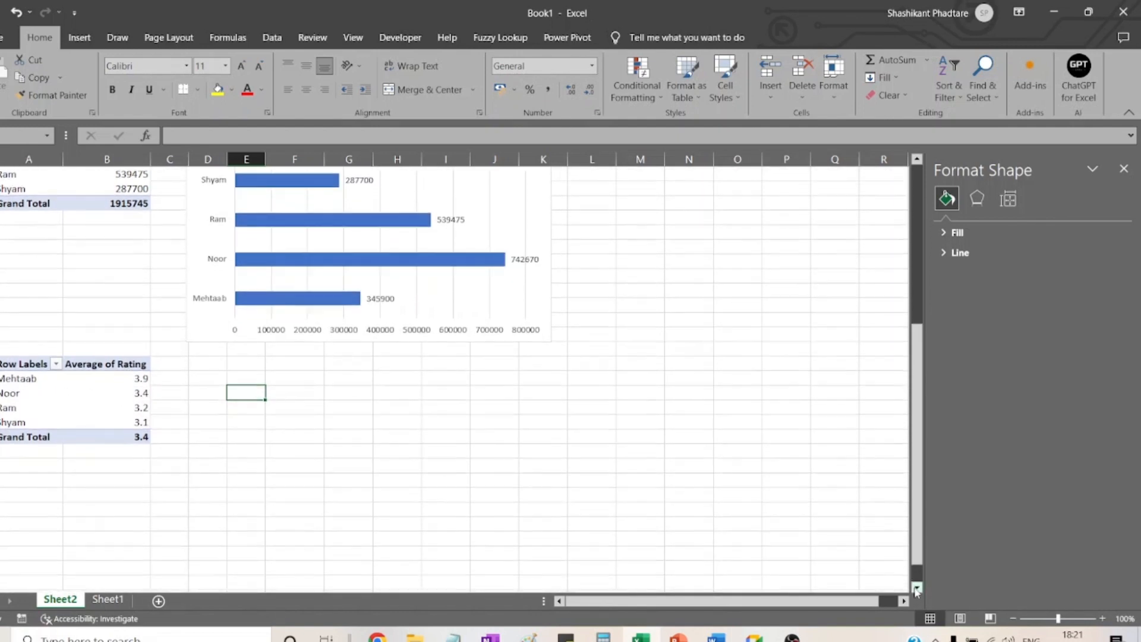
{"action": "left_click", "coordinate": [916, 588]}
{"action": "left_click", "coordinate": [916, 588]}
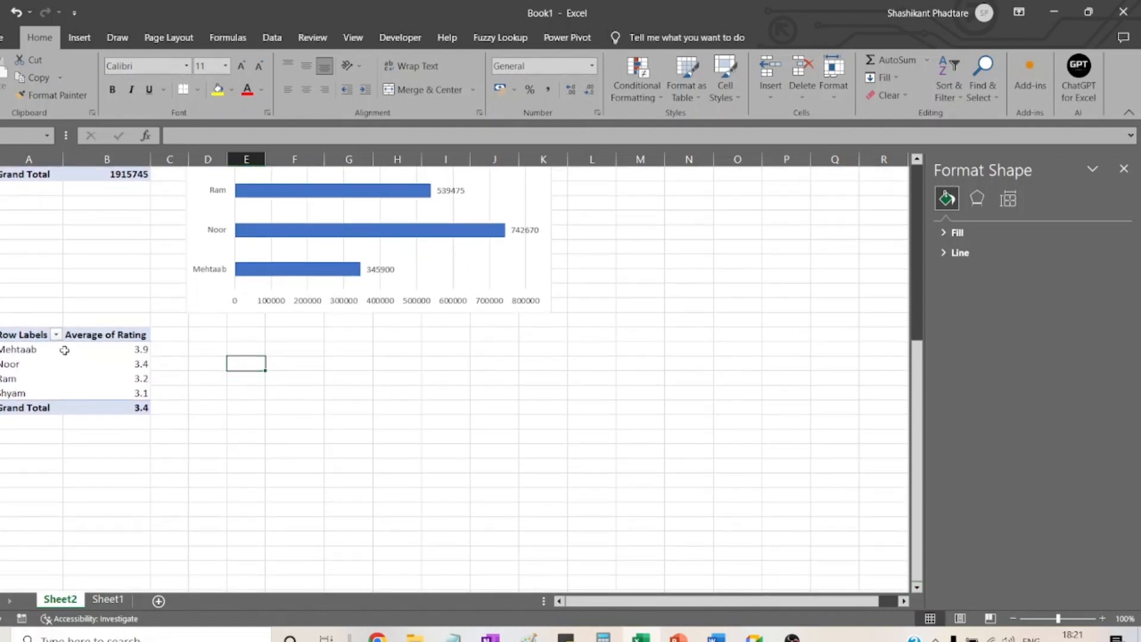
{"action": "left_click_drag", "start_coordinate": [23, 334], "coordinate": [123, 407]}
{"action": "key", "text": "ctrl+c"}
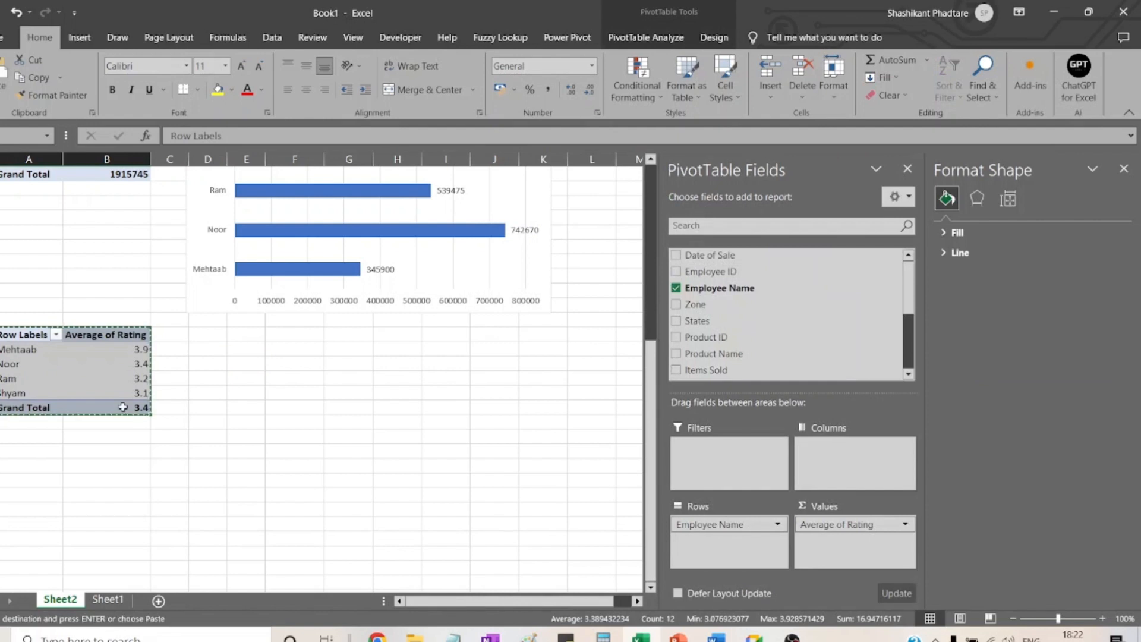
{"action": "left_click", "coordinate": [293, 410]}
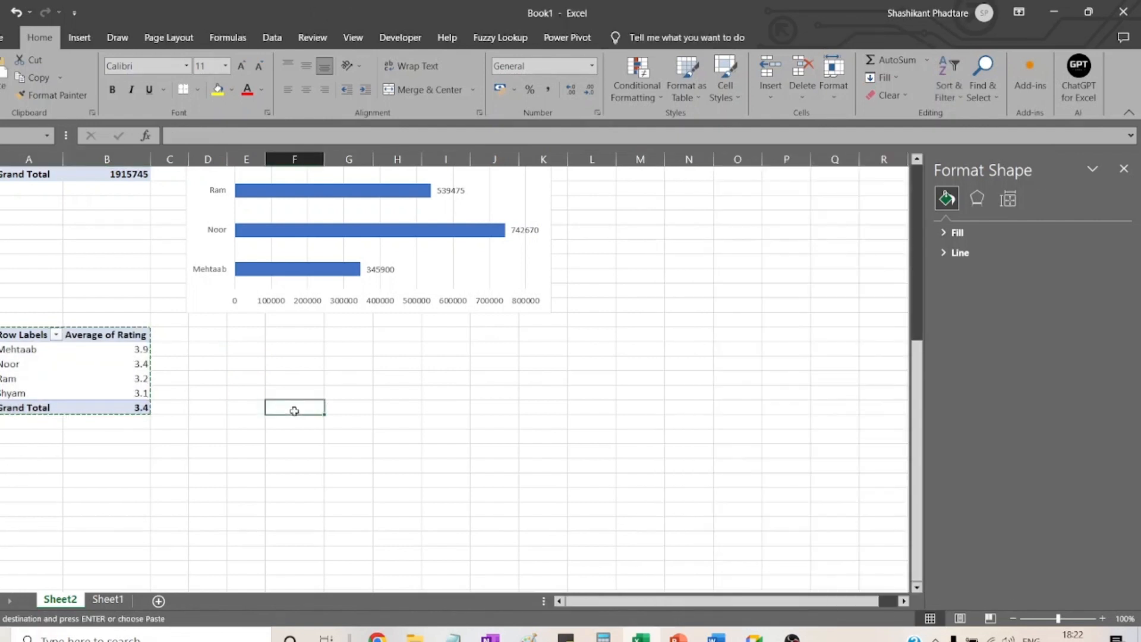
{"action": "key", "text": "Escape"}
{"action": "left_click_drag", "start_coordinate": [30, 336], "coordinate": [113, 409]}
{"action": "left_click", "coordinate": [239, 394]}
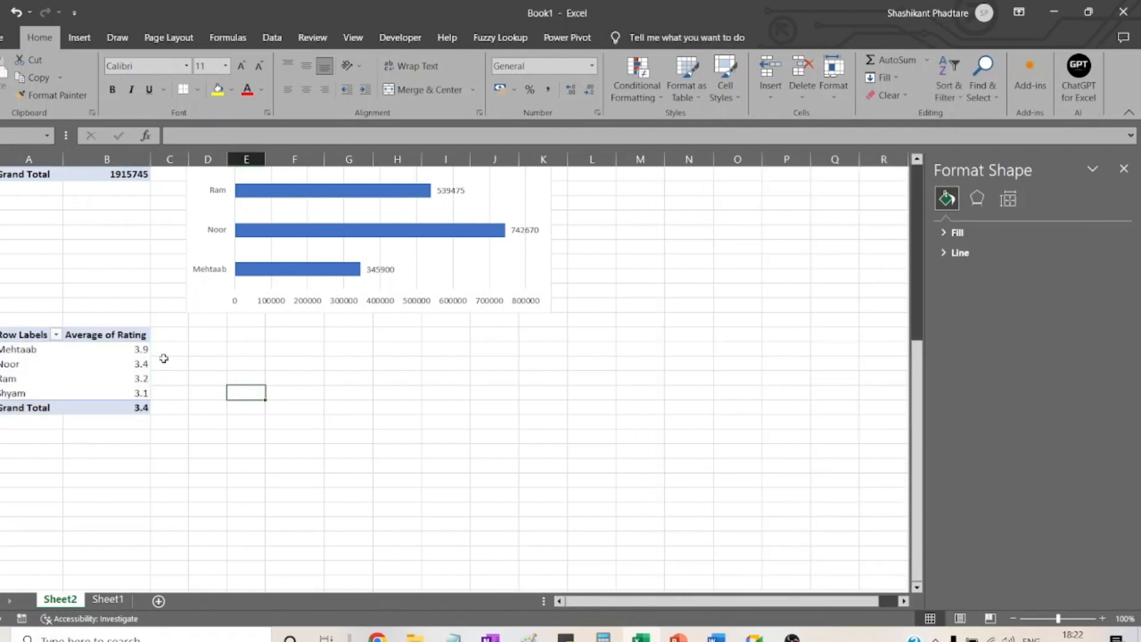
- Enter the formula =B38 in cell C38, beside the rating PivotTable's grand total
{"action": "left_click", "coordinate": [168, 406]}
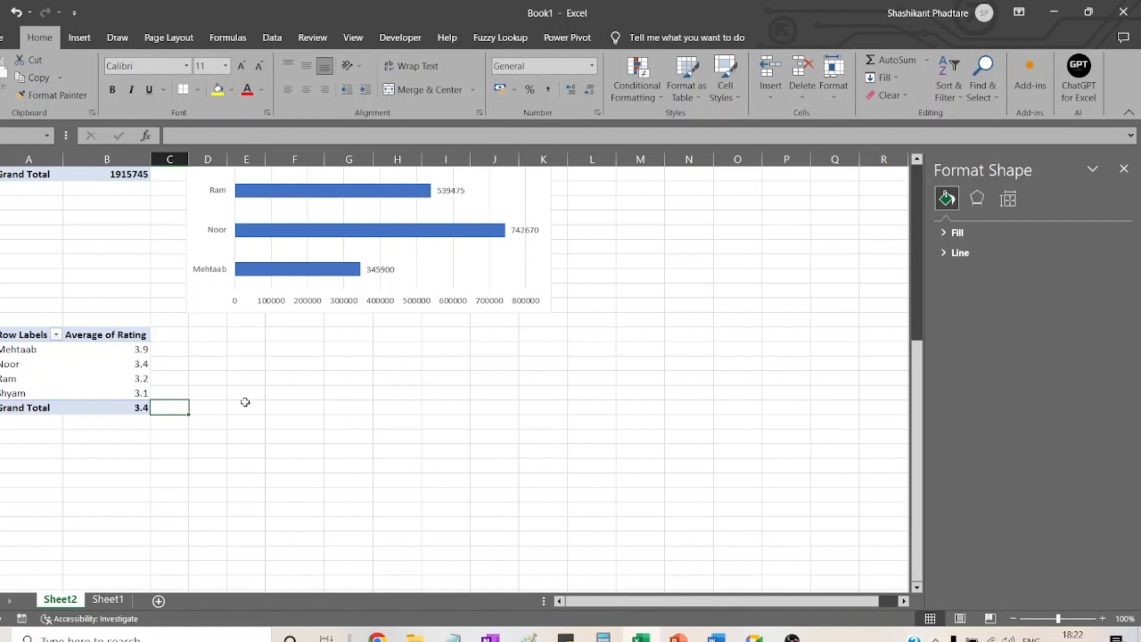
{"action": "type", "text": "="}
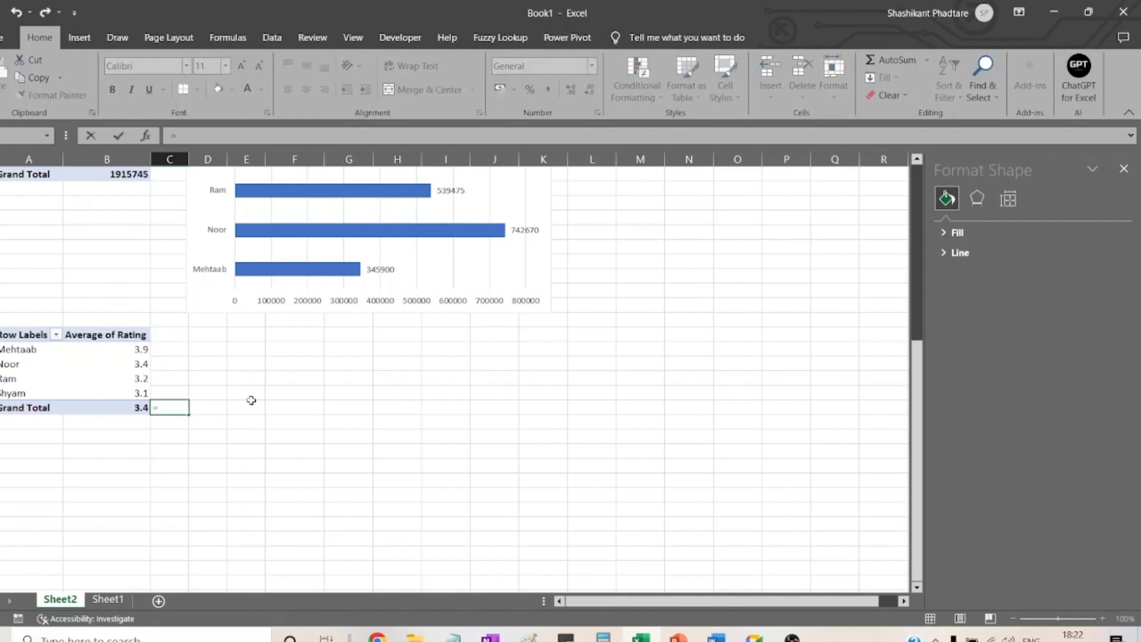
{"action": "type", "text": "b38"}
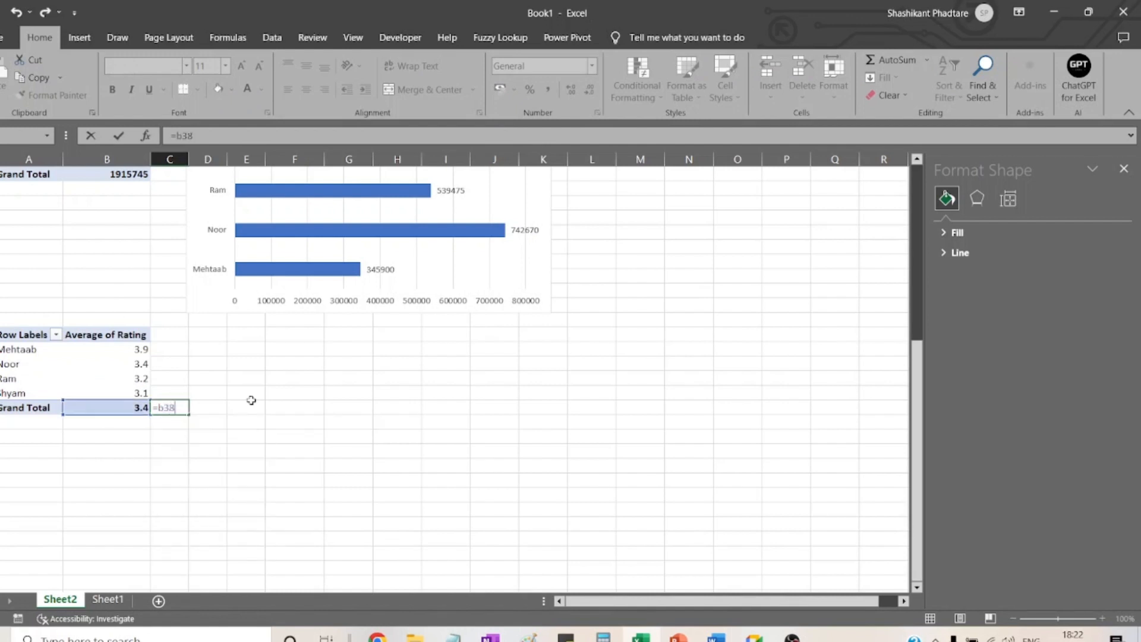
{"action": "key", "text": "Return"}
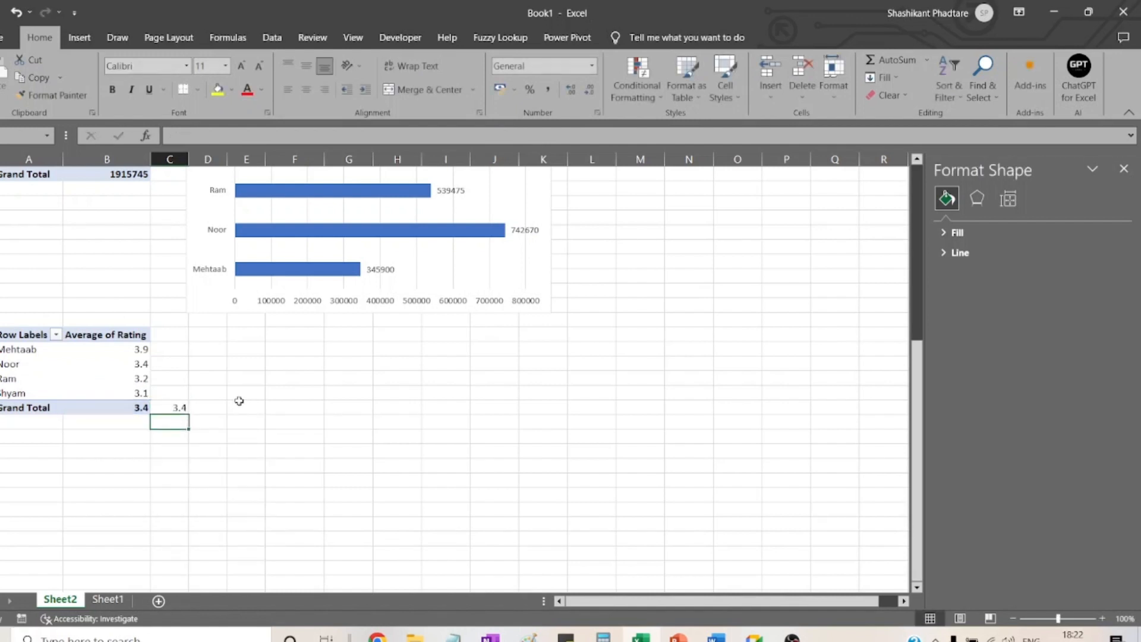
- Enter the formula =5-C38 in cell D38 to calculate the remainder up to a rating of 5
{"action": "left_click", "coordinate": [212, 407]}
{"action": "type", "text": "="}
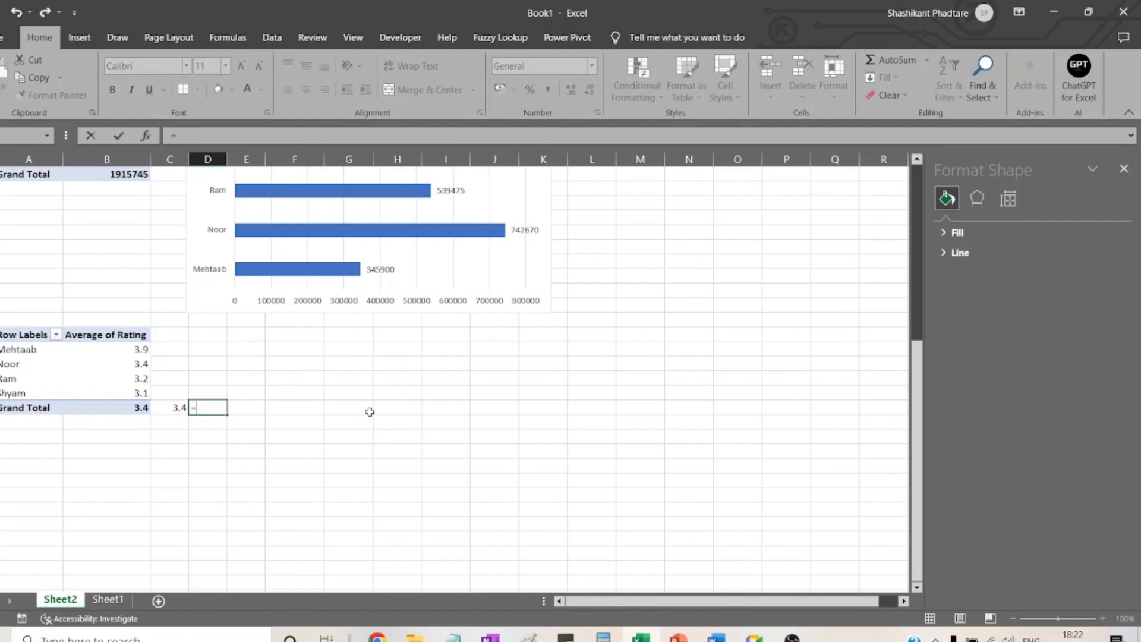
{"action": "type", "text": "5-"}
{"action": "left_click", "coordinate": [169, 406]}
{"action": "key", "text": "Return"}
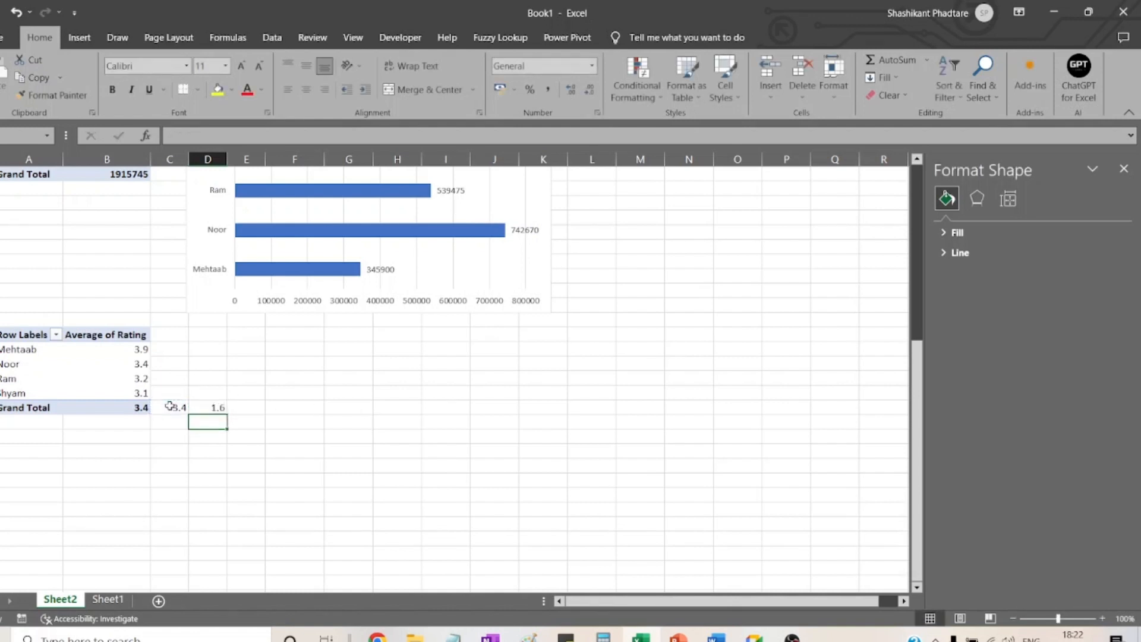
{"action": "left_click", "coordinate": [177, 406]}
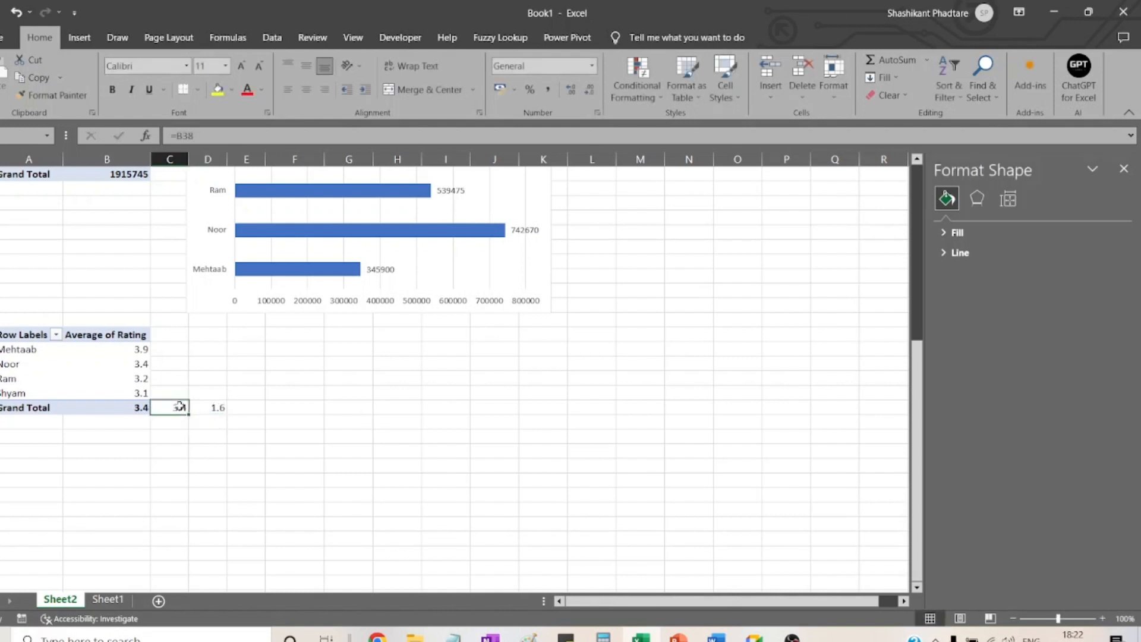
{"action": "left_click", "coordinate": [218, 409]}
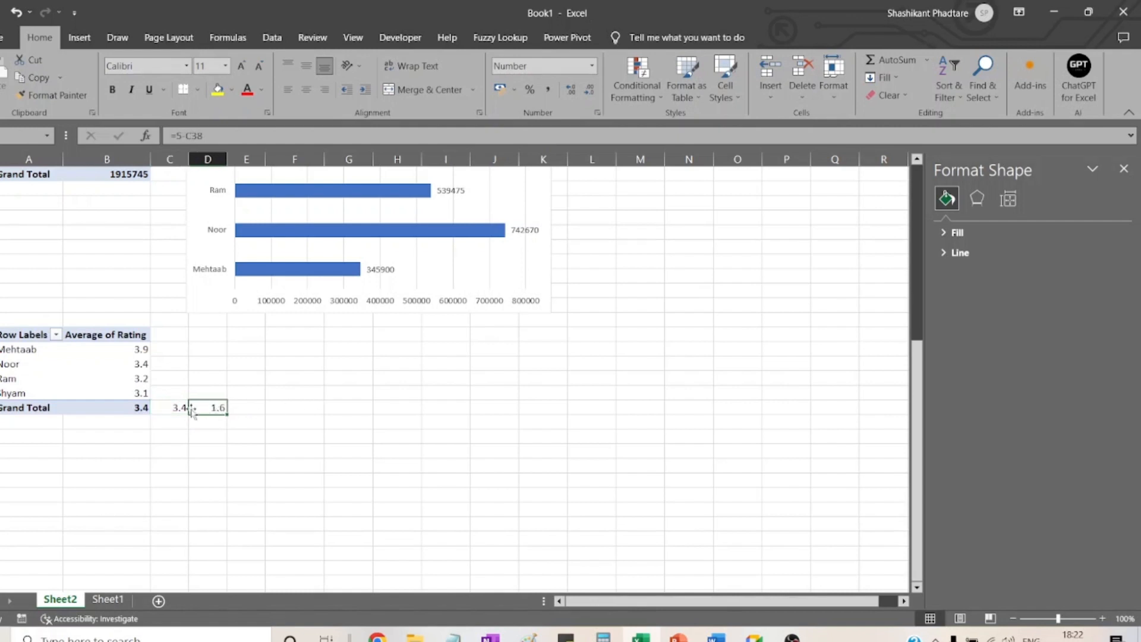
- Insert a doughnut chart from C38:D38 and place it below the bar chart, beside the rating PivotTable
{"action": "left_click_drag", "start_coordinate": [178, 407], "coordinate": [214, 407]}
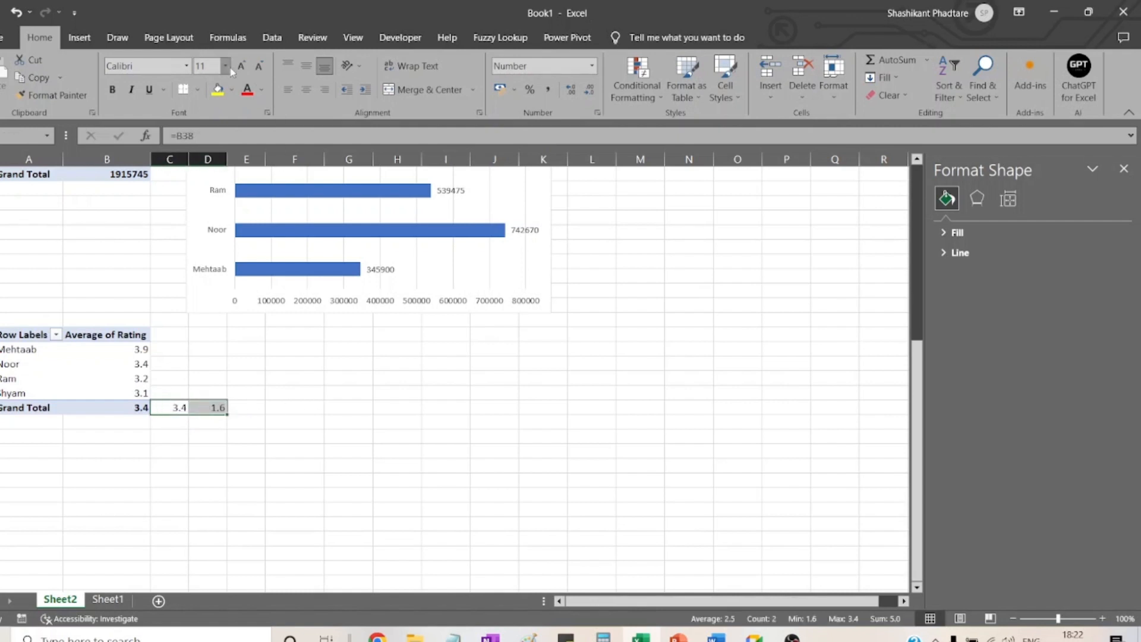
{"action": "left_click", "coordinate": [81, 39]}
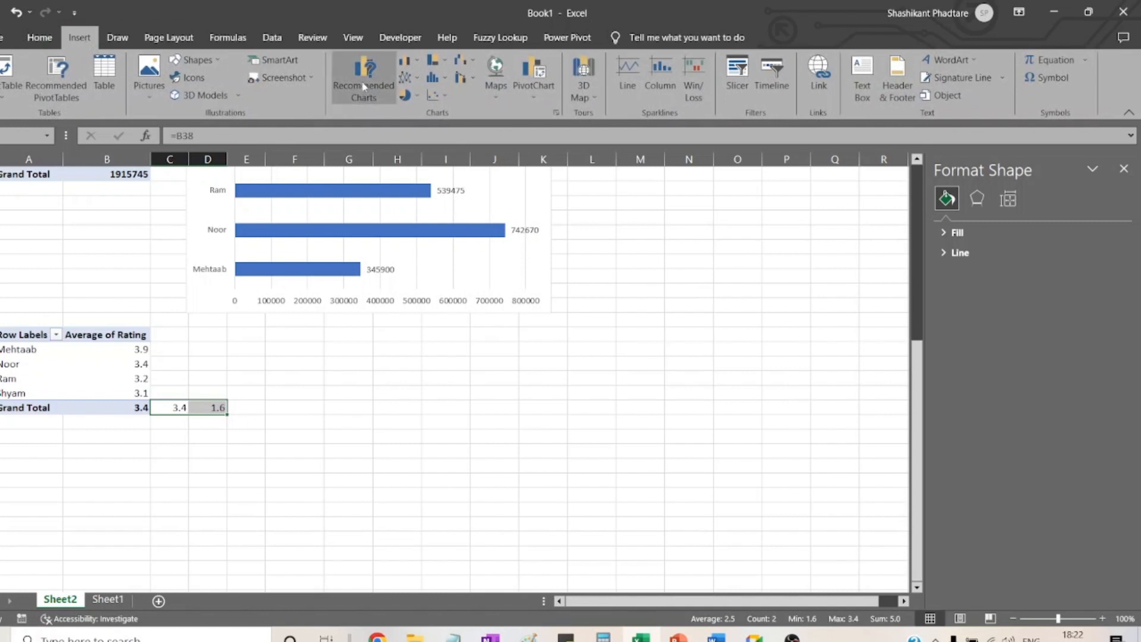
{"action": "left_click", "coordinate": [416, 95]}
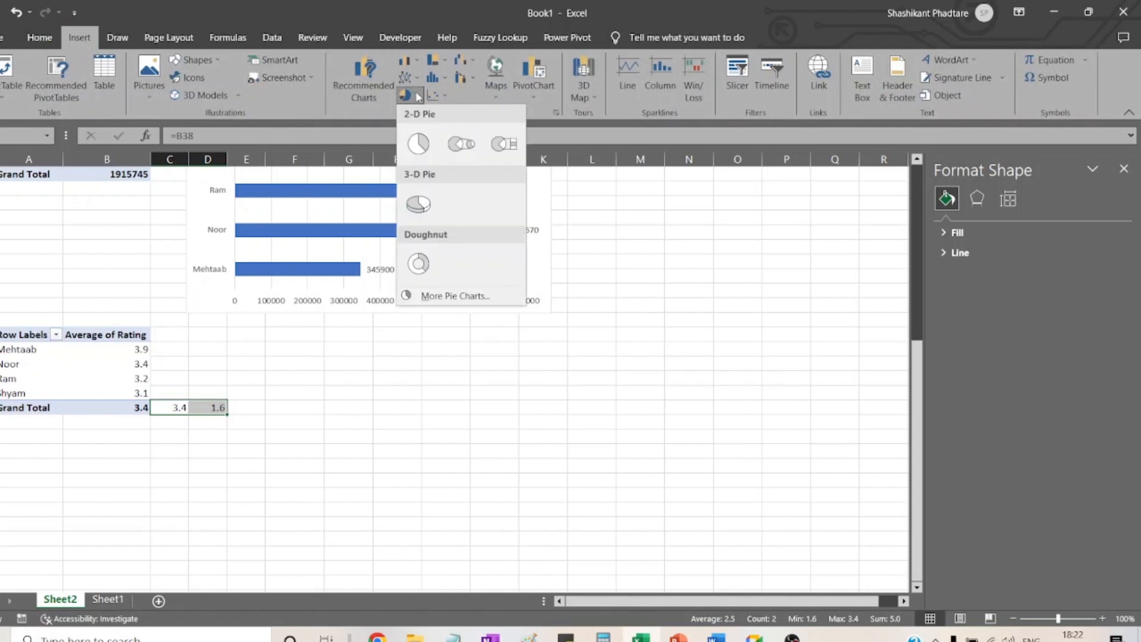
{"action": "left_click", "coordinate": [418, 263]}
{"action": "left_click_drag", "start_coordinate": [551, 307], "coordinate": [516, 363]}
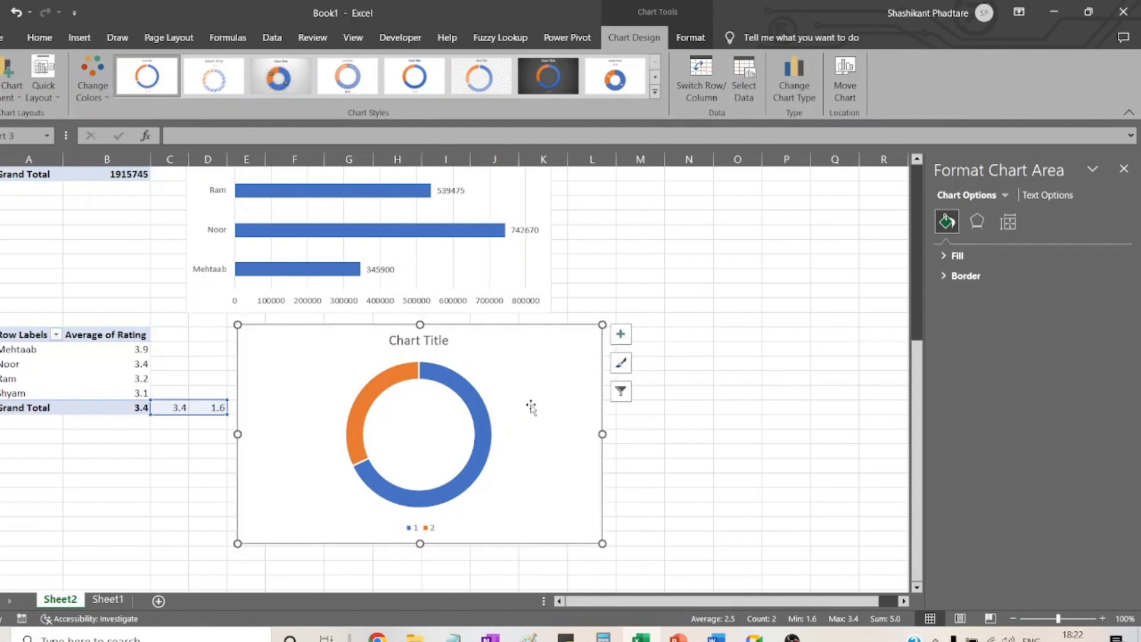
- Fill only the doughnut chart's orange slice with a solid light blue-gray theme color
{"action": "left_click", "coordinate": [375, 393]}
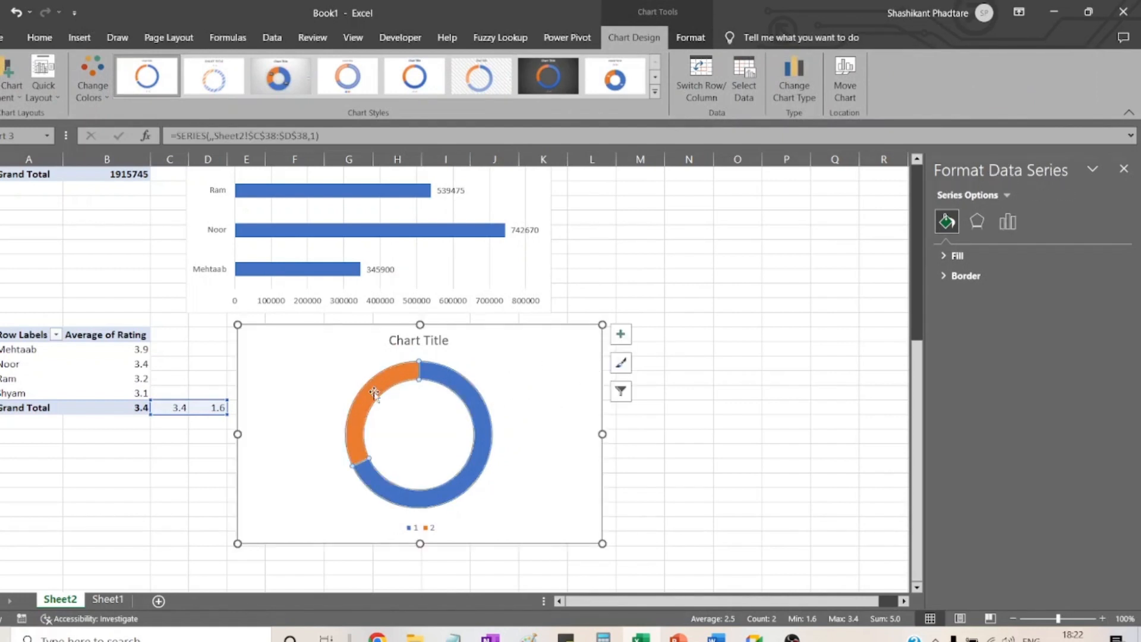
{"action": "left_click", "coordinate": [375, 393]}
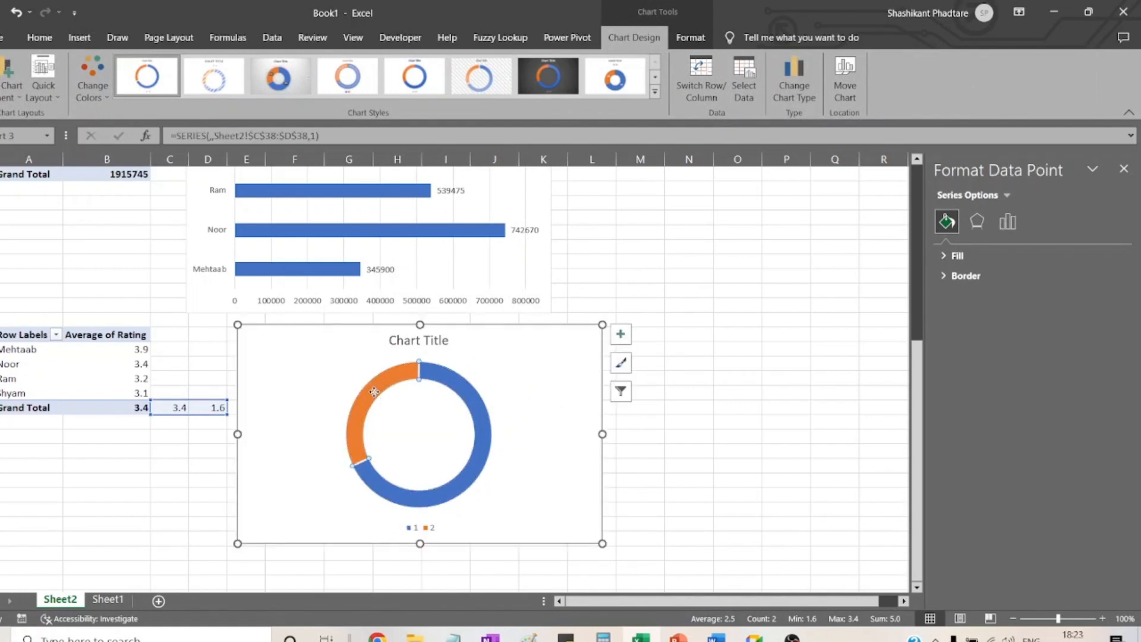
{"action": "left_click", "coordinate": [956, 255]}
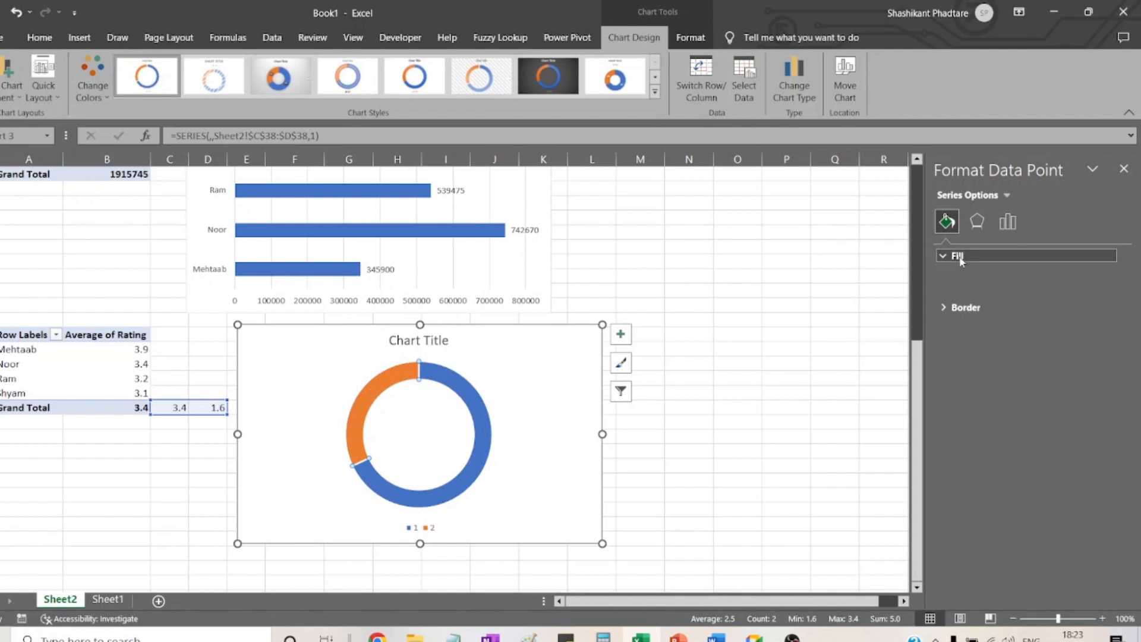
{"action": "left_click", "coordinate": [1109, 413]}
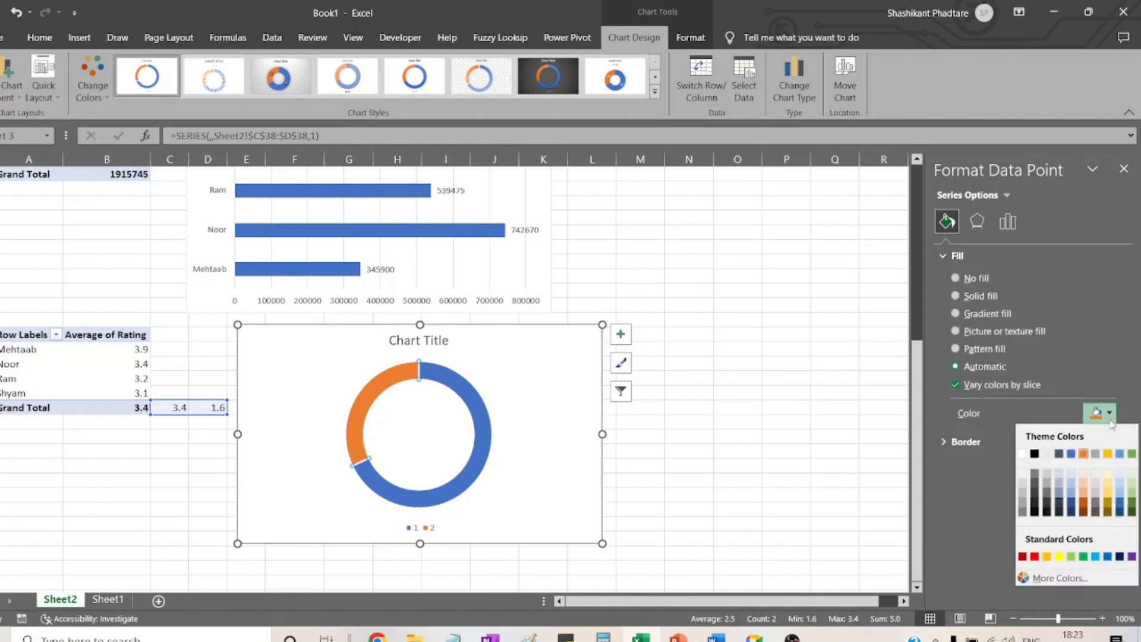
{"action": "left_click", "coordinate": [1061, 477]}
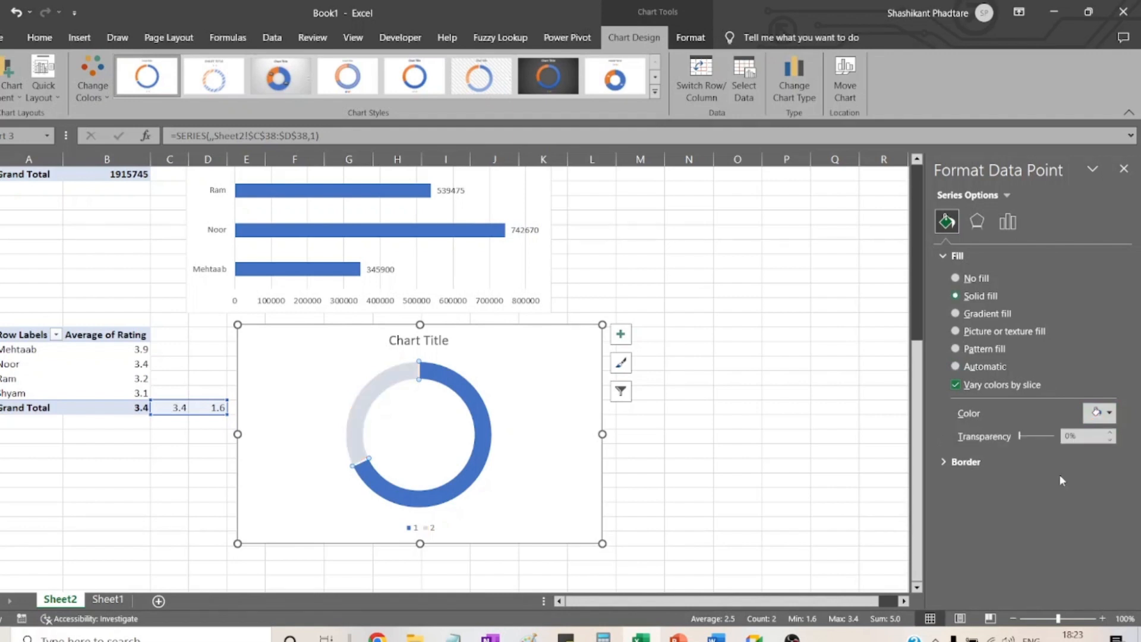
{"action": "left_click", "coordinate": [563, 426]}
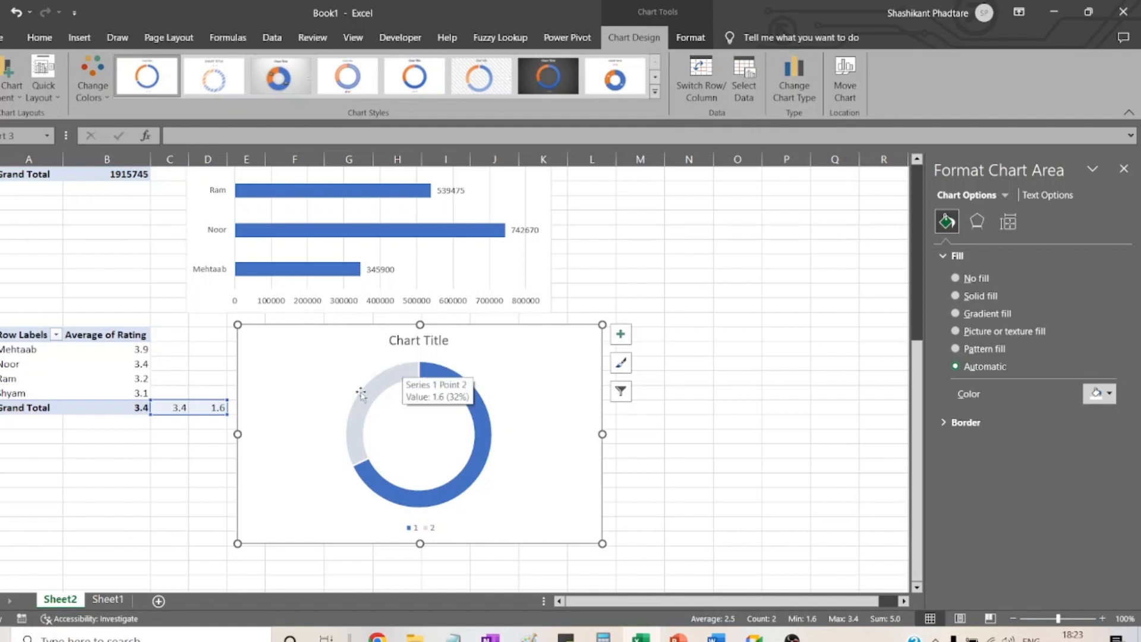
- Test the doughnut chart by entering 4 and 4.5 in cell C38, and undo both entries
{"action": "left_click", "coordinate": [174, 407]}
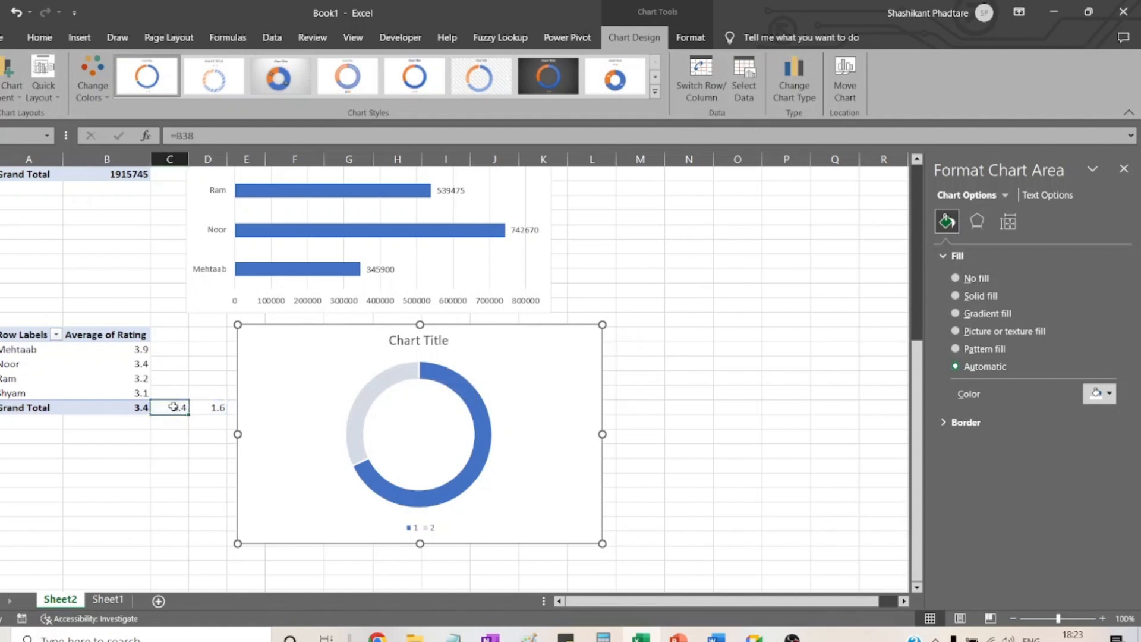
{"action": "type", "text": "4"}
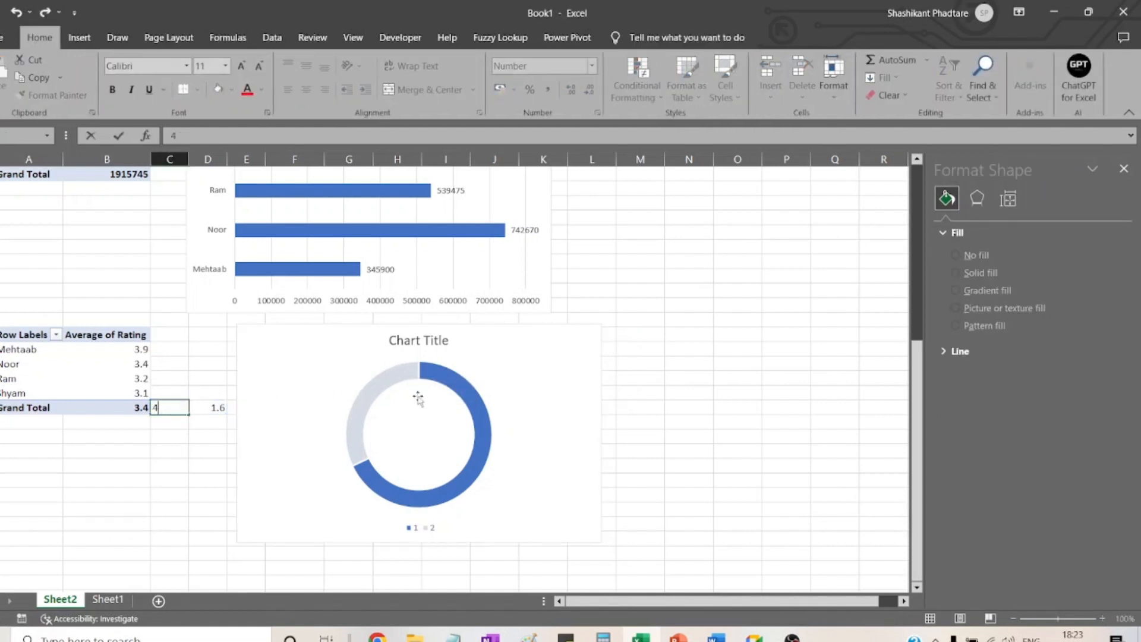
{"action": "key", "text": "Return"}
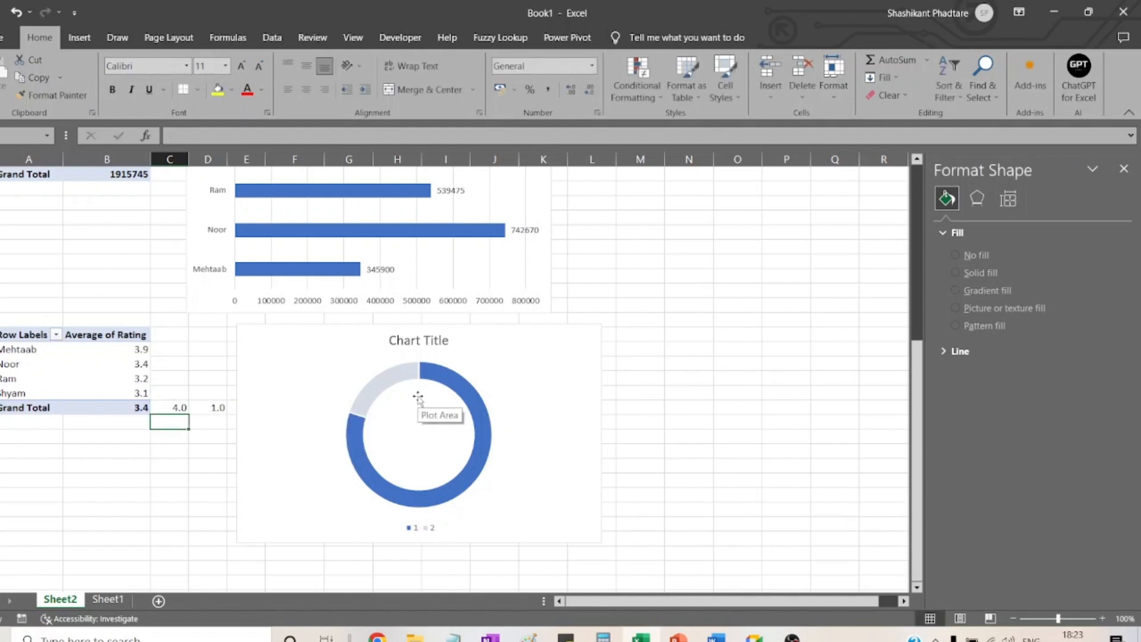
{"action": "left_click", "coordinate": [181, 408]}
{"action": "type", "text": "4"}
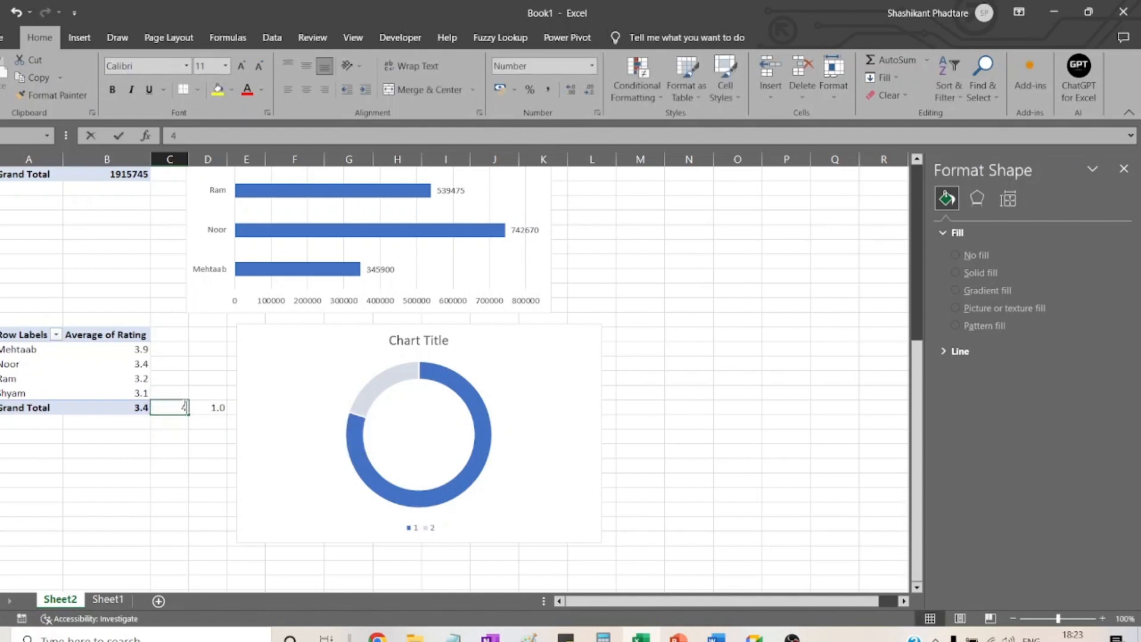
{"action": "type", "text": ".5"}
{"action": "key", "text": "Return"}
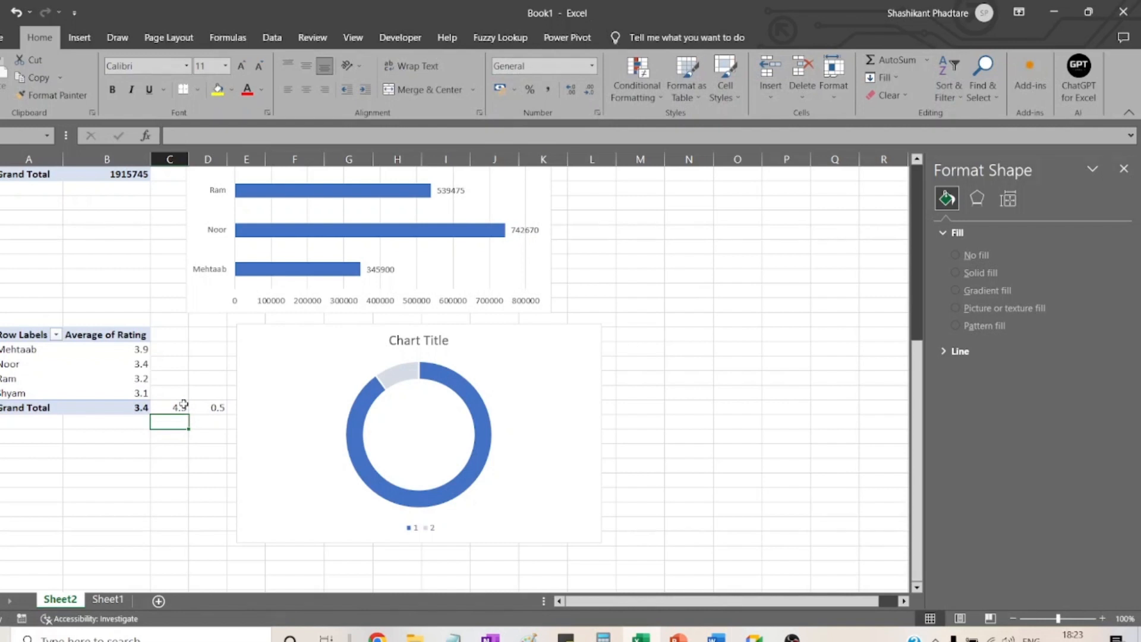
{"action": "key", "text": "ctrl+z"}
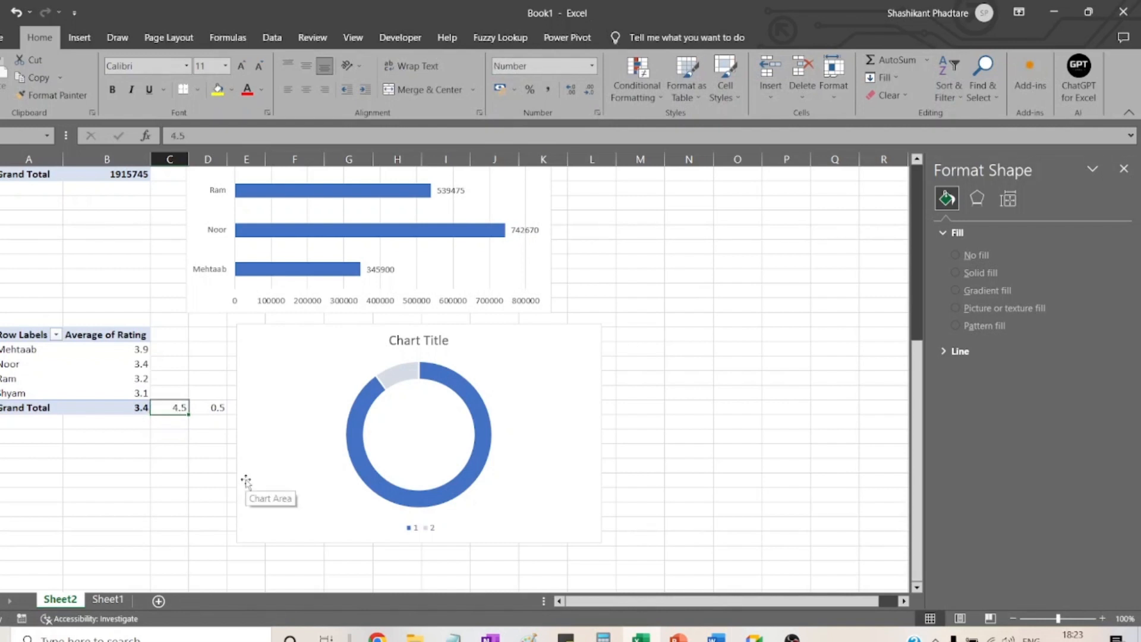
{"action": "key", "text": "ctrl+z"}
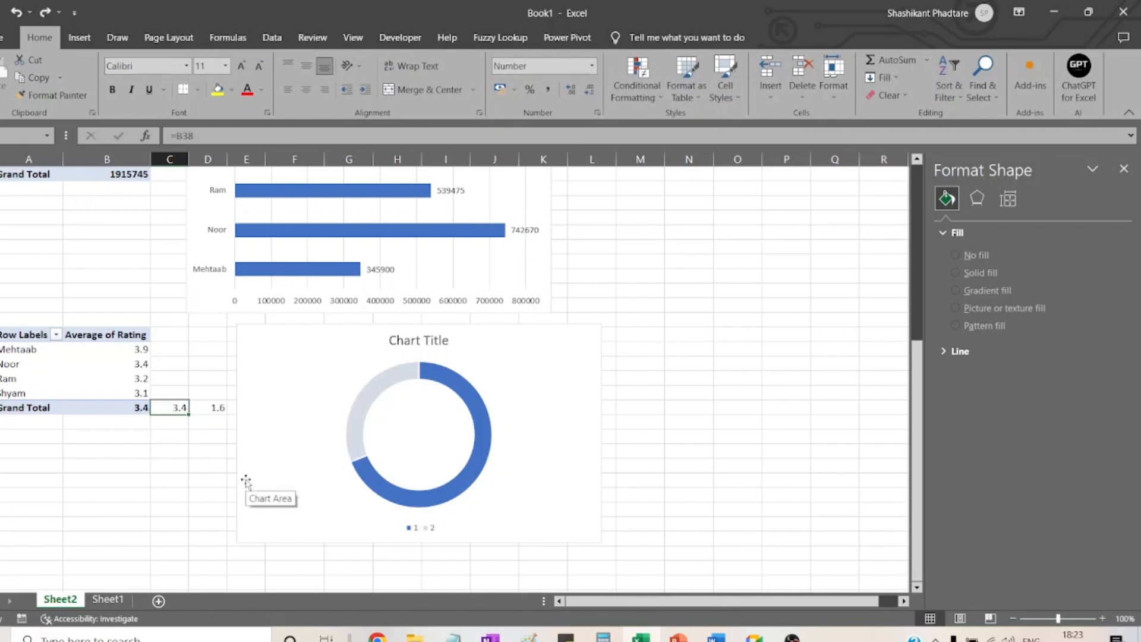
- Change the doughnut chart's title to "Average Customer Ratings"
{"action": "left_click", "coordinate": [692, 422]}
{"action": "left_click", "coordinate": [410, 341]}
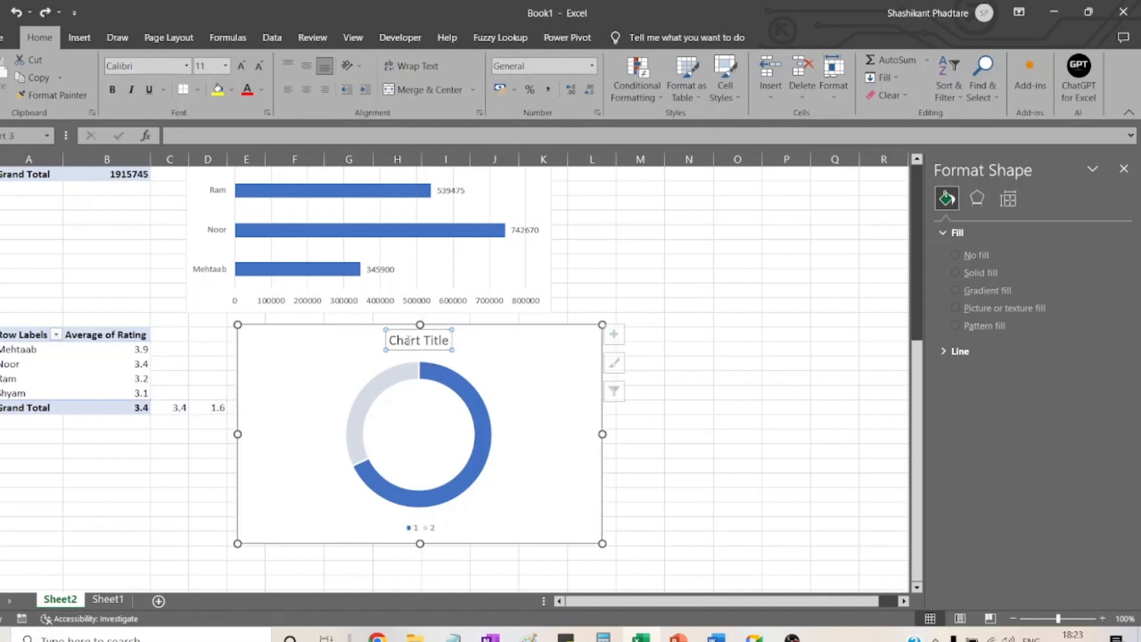
{"action": "double_click", "coordinate": [410, 342]}
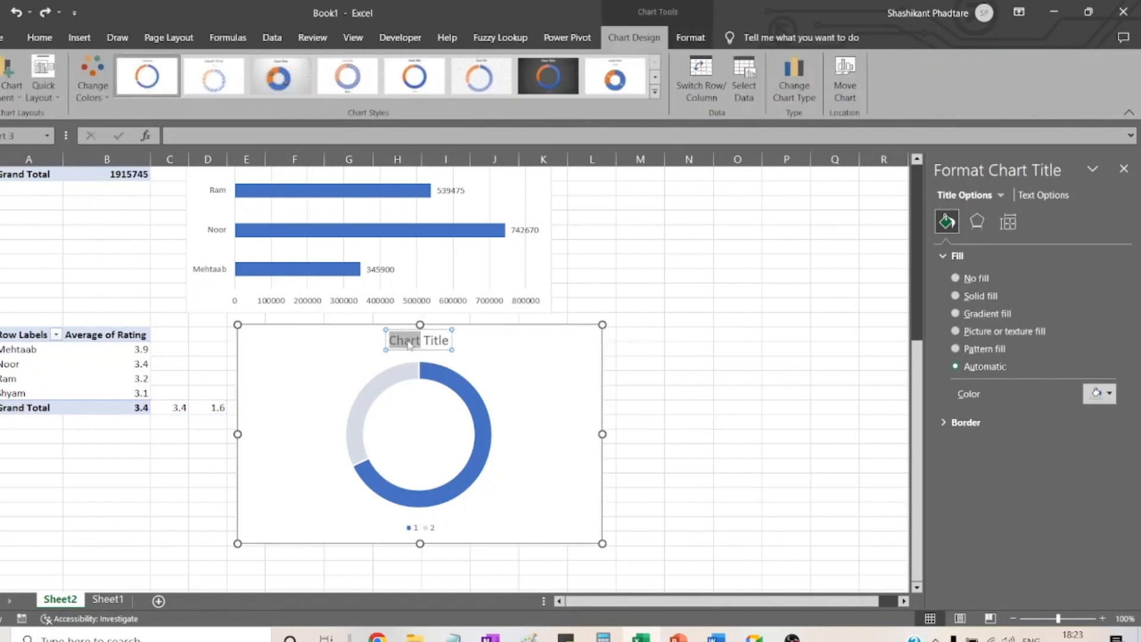
{"action": "triple_click", "coordinate": [410, 343]}
{"action": "type", "text": "A"}
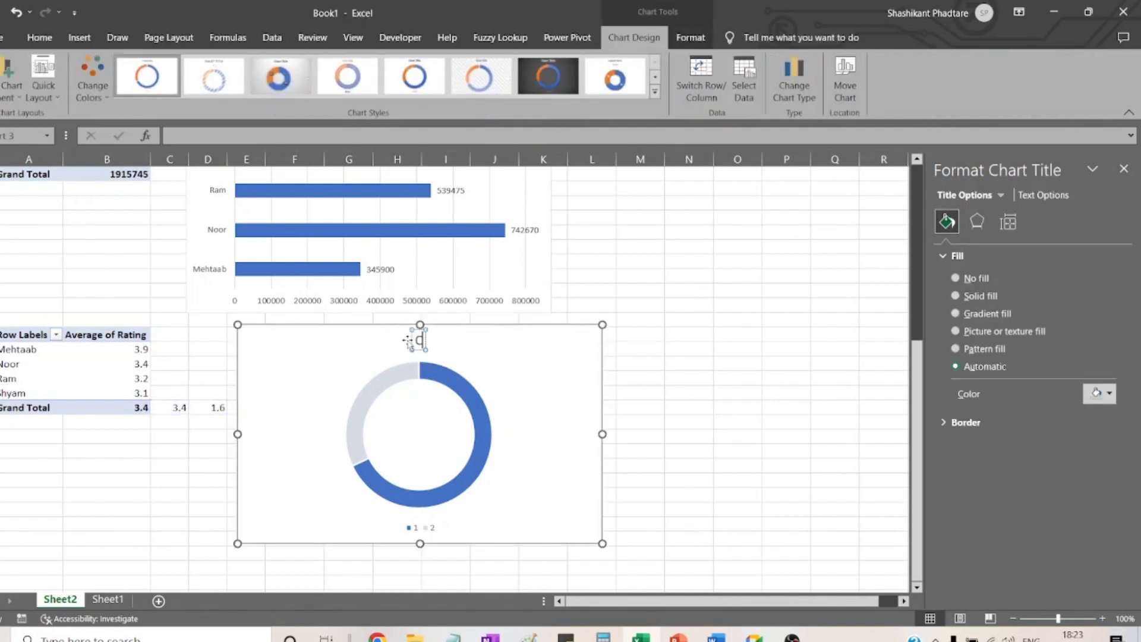
{"action": "type", "text": "vergae"}
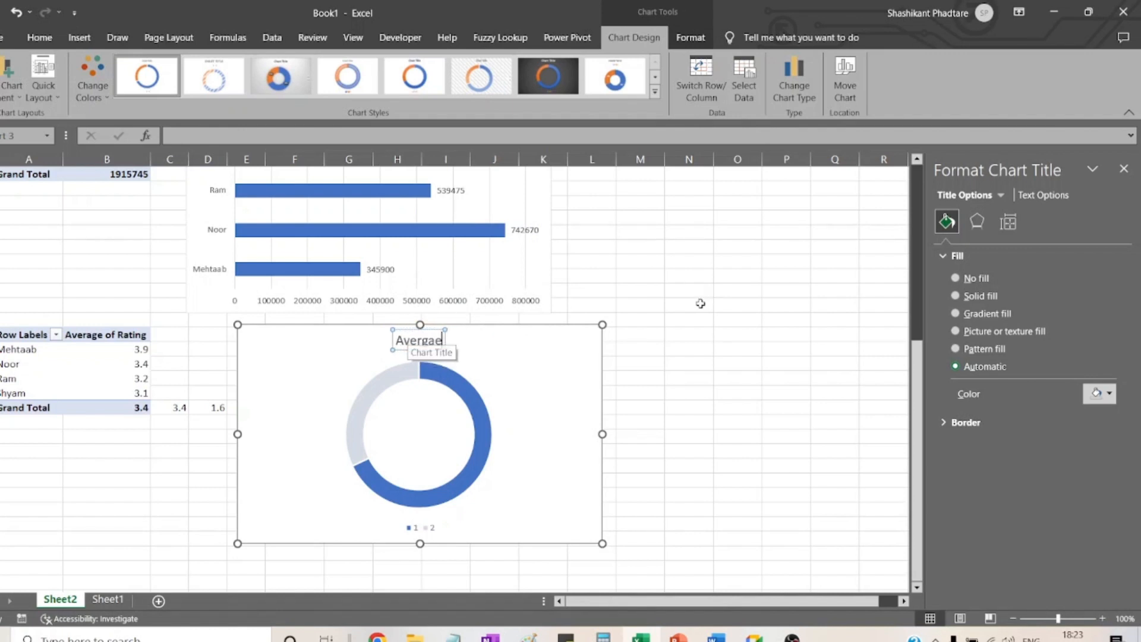
{"action": "key", "text": "BackSpace"}
{"action": "key", "text": "BackSpace"}
{"action": "key", "text": "BackSpace"}
{"action": "type", "text": "a"}
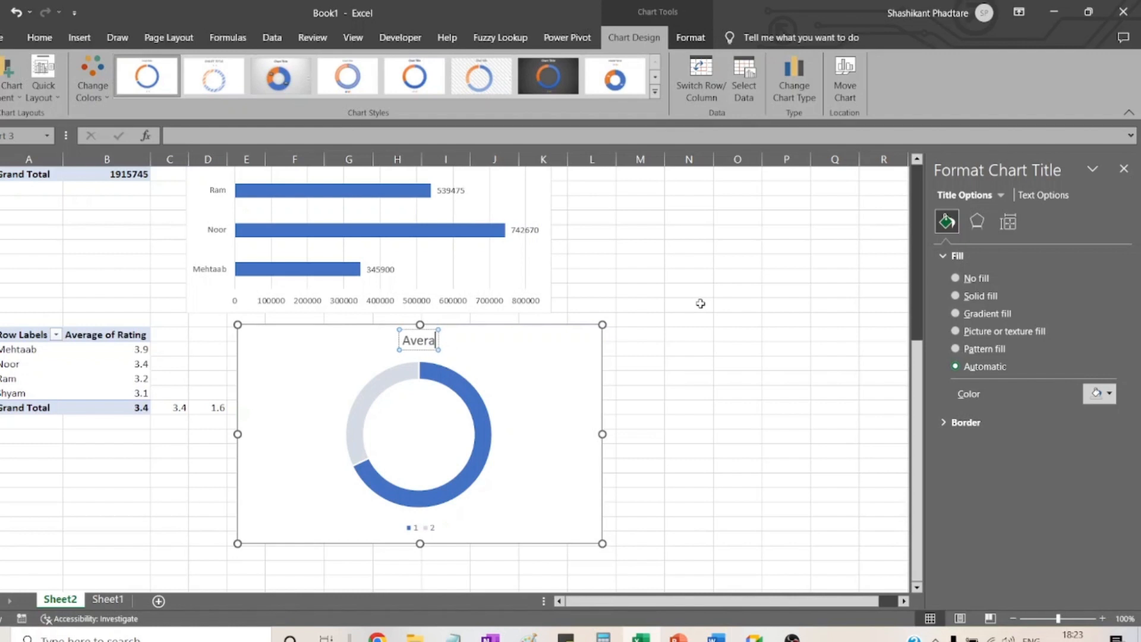
{"action": "type", "text": "ge Customer Ratings"}
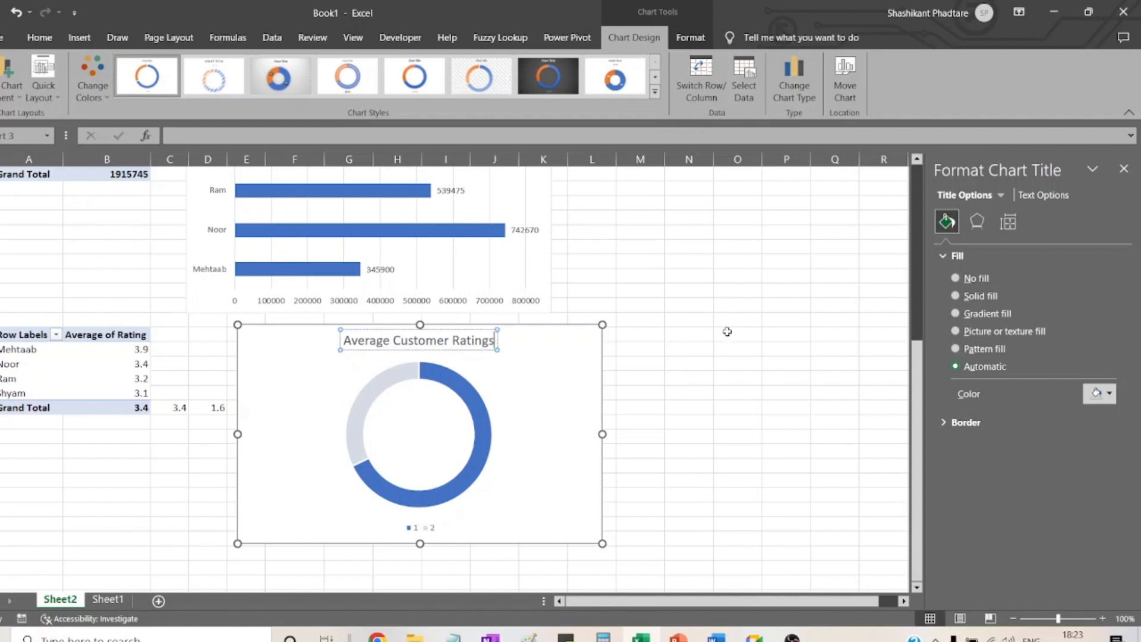
{"action": "left_click", "coordinate": [742, 405]}
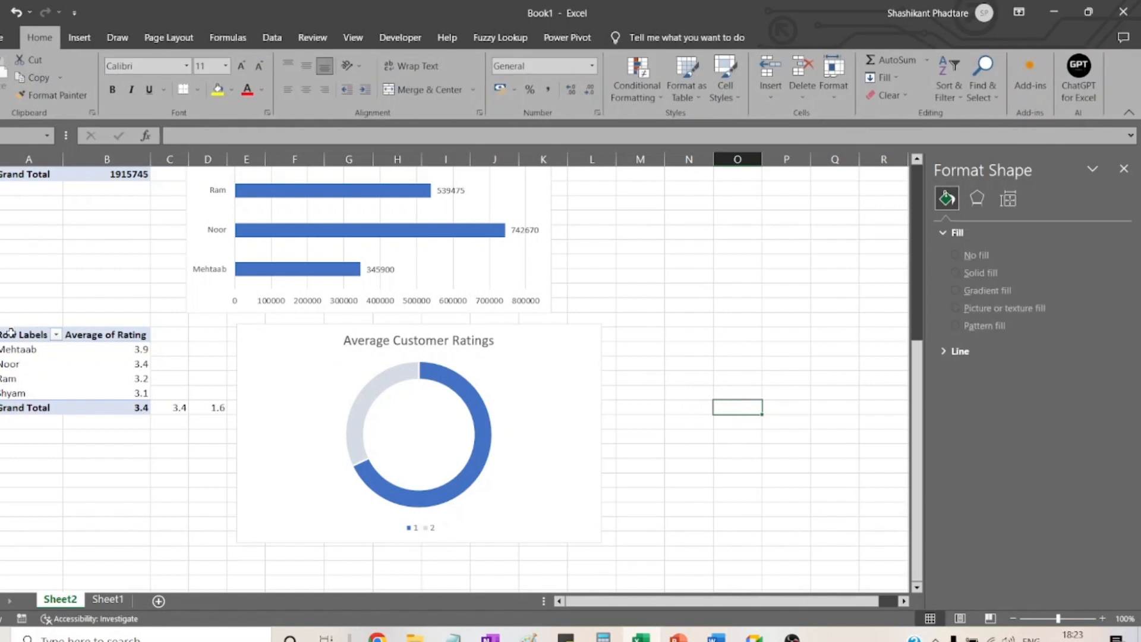
- Copy the Average of Rating PivotTable and paste the copy below it, starting at cell A49
{"action": "left_click_drag", "start_coordinate": [11, 334], "coordinate": [104, 404]}
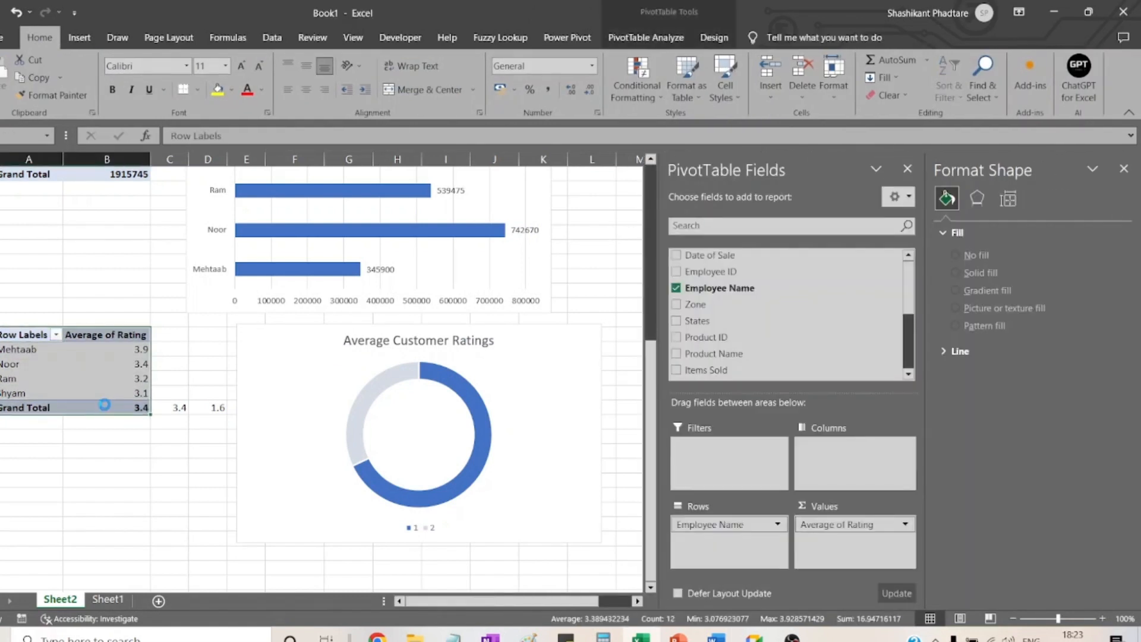
{"action": "key", "text": "ctrl+c"}
{"action": "left_click", "coordinate": [41, 564]}
{"action": "key", "text": "ctrl+v"}
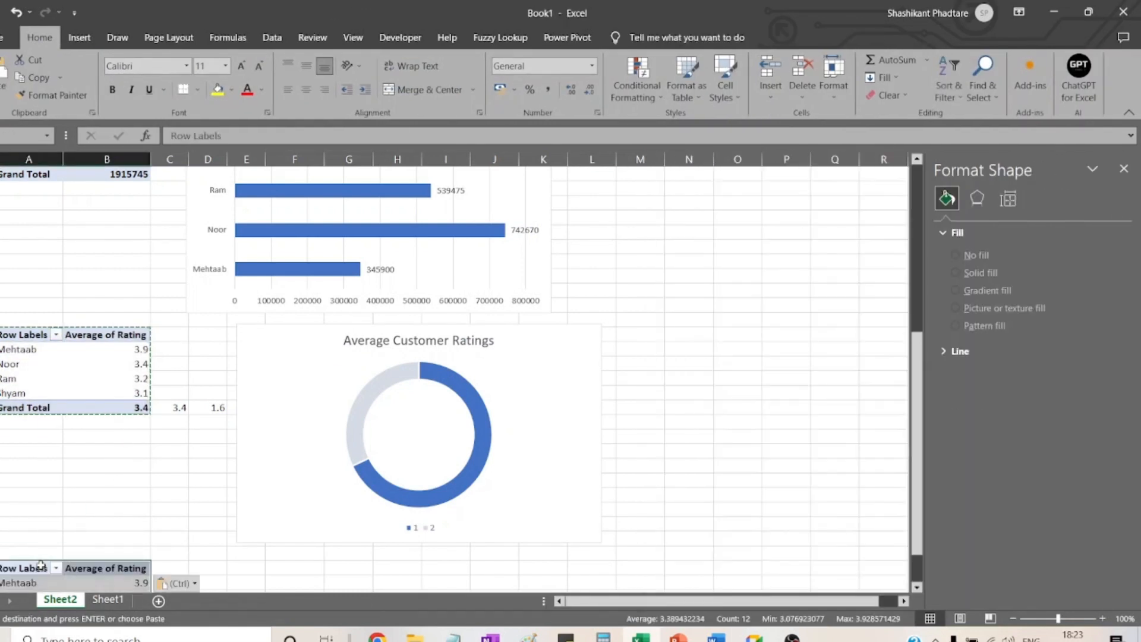
{"action": "left_click", "coordinate": [651, 588]}
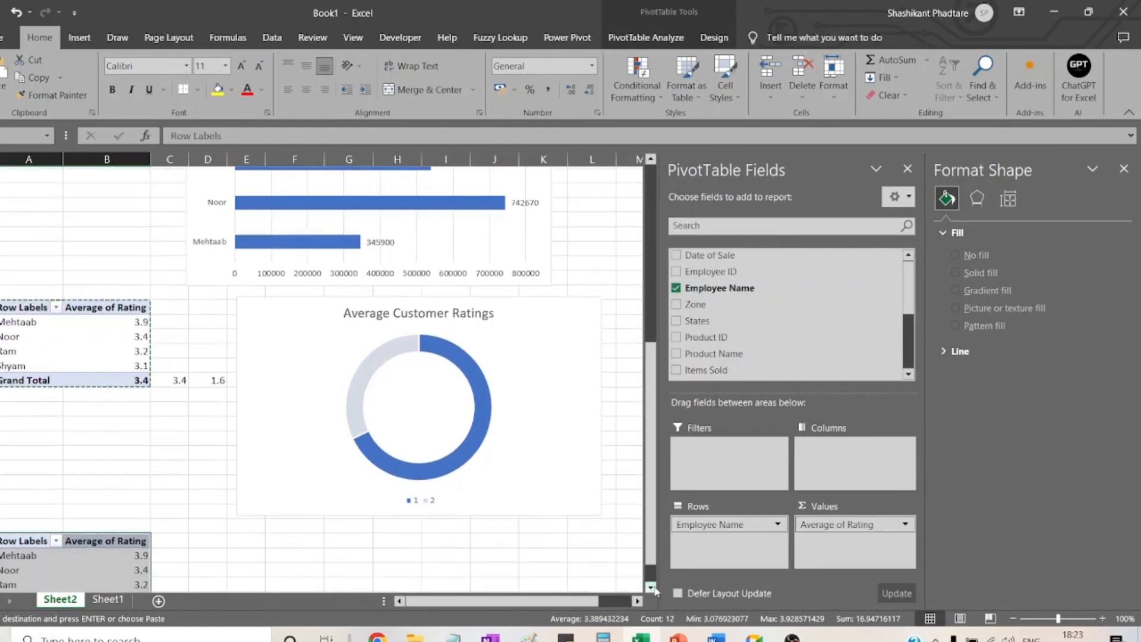
{"action": "scroll", "coordinate": [651, 587], "scroll_direction": "down", "scroll_amount": 2}
{"action": "left_click", "coordinate": [392, 450]}
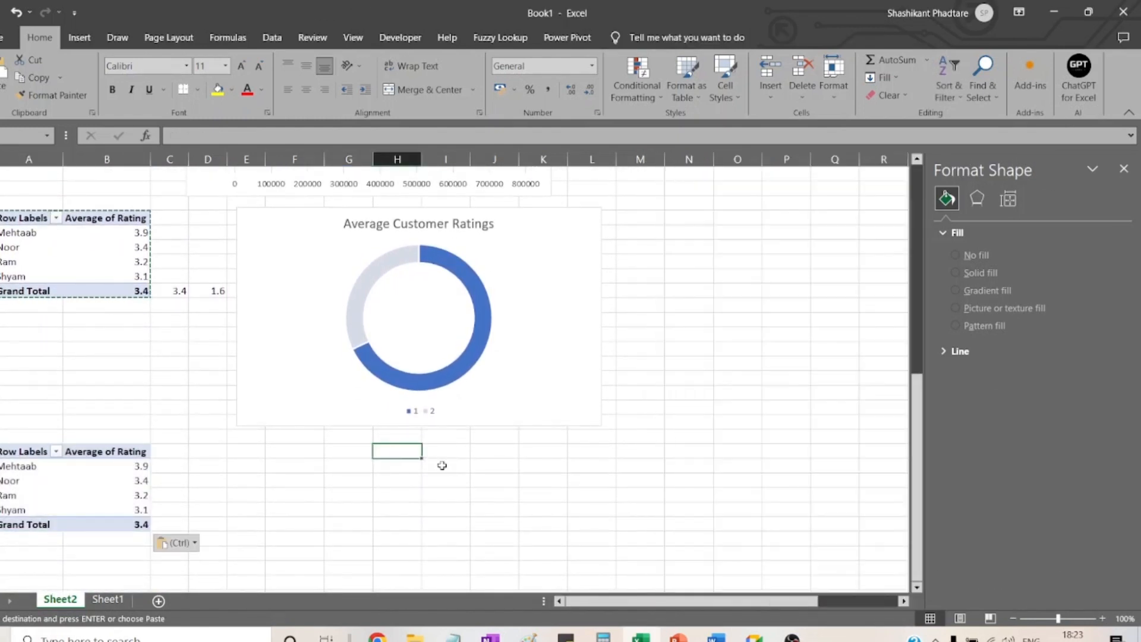
- Replace the copied PivotTable's fields with Year in Rows and Sum of Sale Value in Values
{"action": "left_click", "coordinate": [69, 469]}
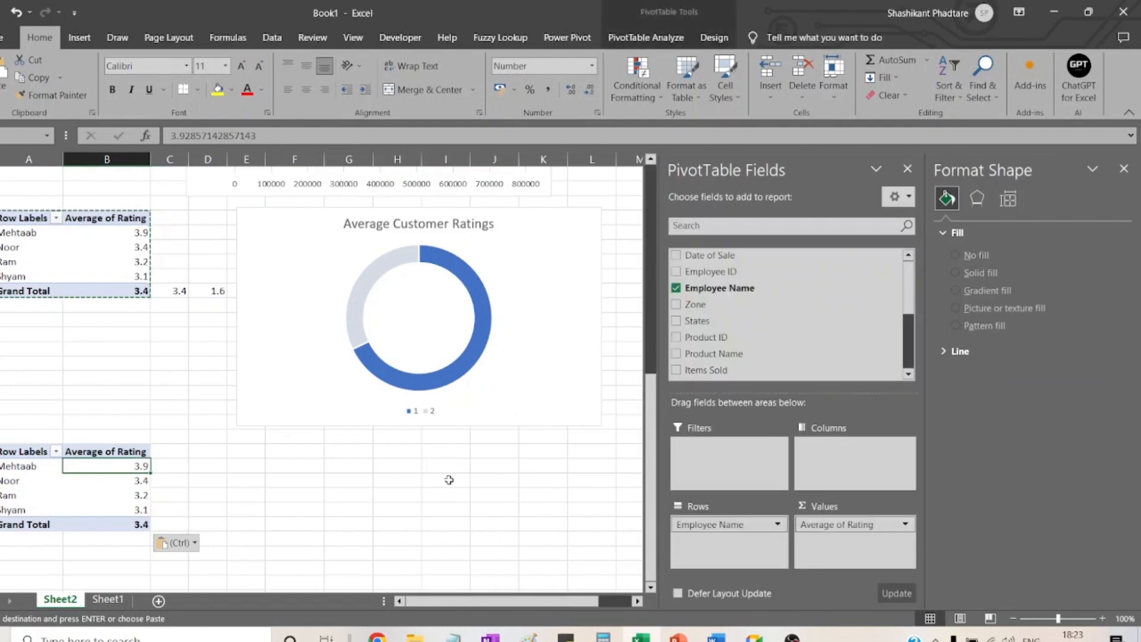
{"action": "left_click_drag", "start_coordinate": [761, 518], "coordinate": [555, 531]}
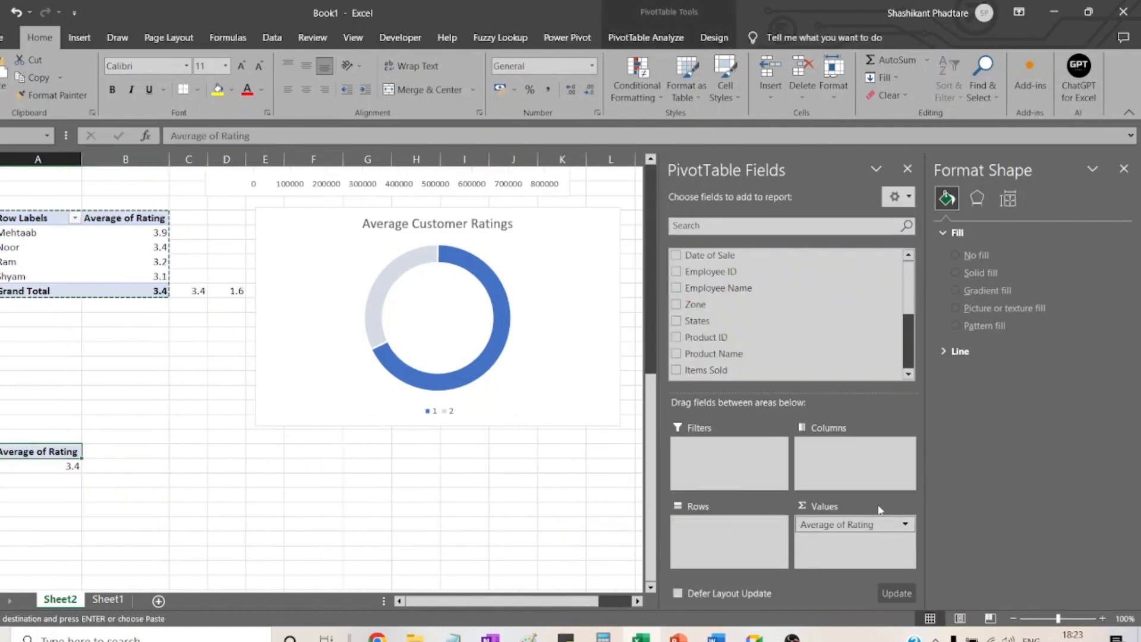
{"action": "left_click_drag", "start_coordinate": [865, 525], "coordinate": [581, 515]}
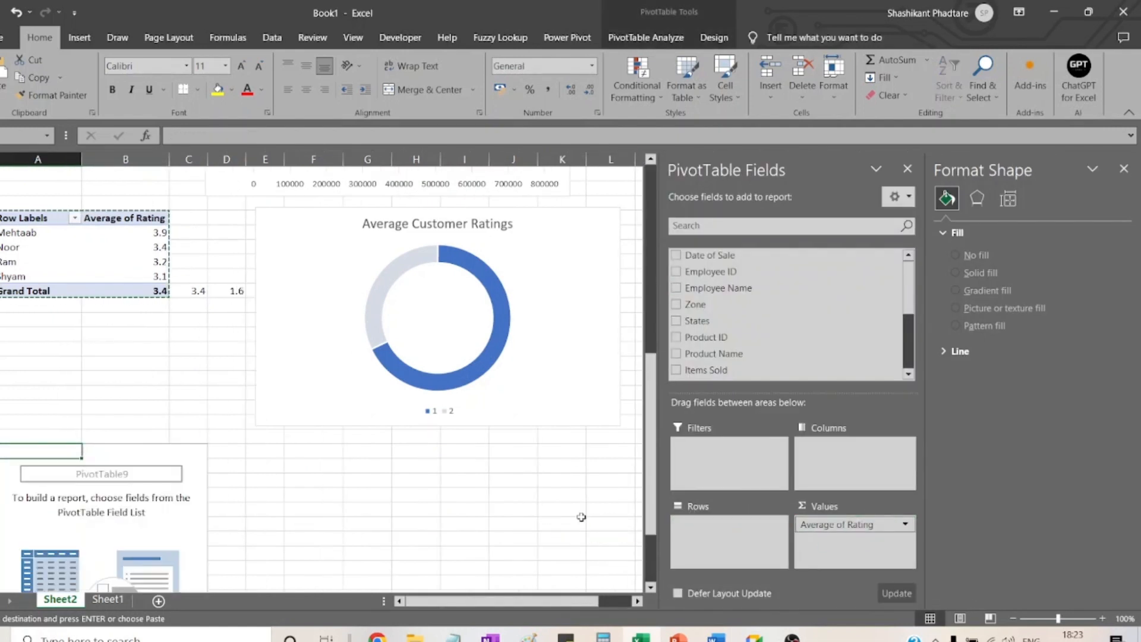
{"action": "left_click", "coordinate": [900, 326]}
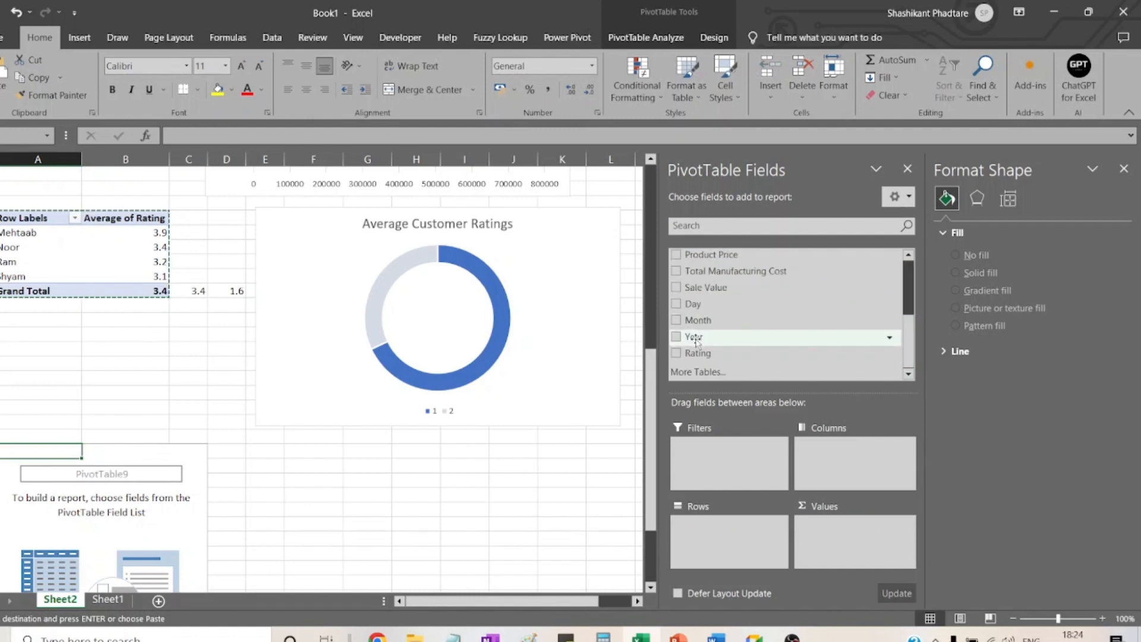
{"action": "left_click_drag", "start_coordinate": [694, 337], "coordinate": [718, 527]}
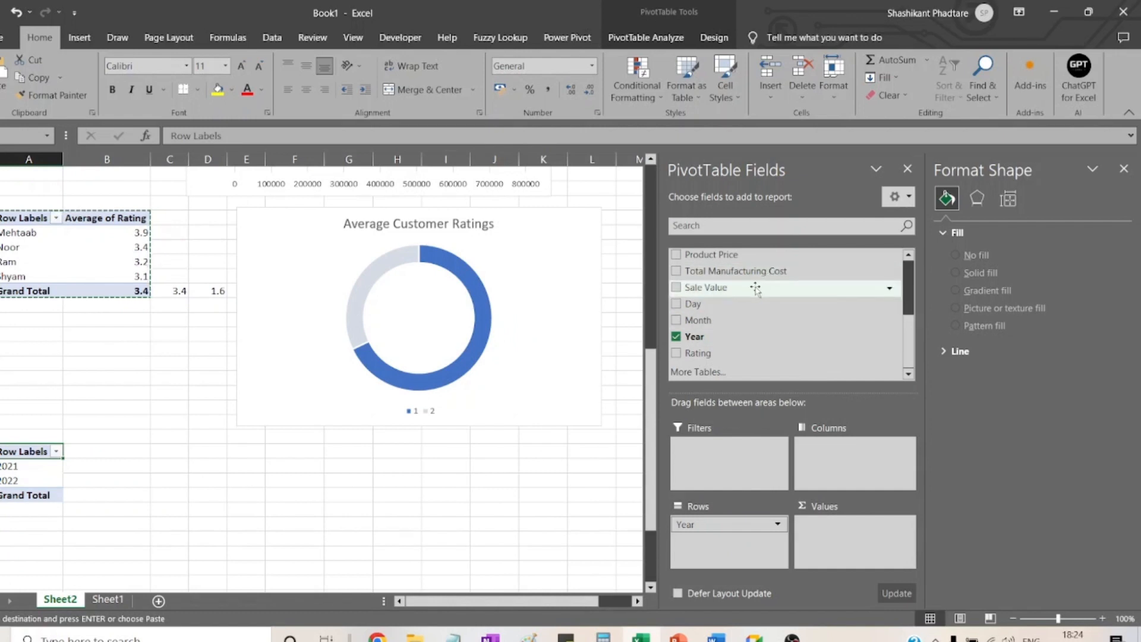
{"action": "left_click_drag", "start_coordinate": [758, 288], "coordinate": [849, 534]}
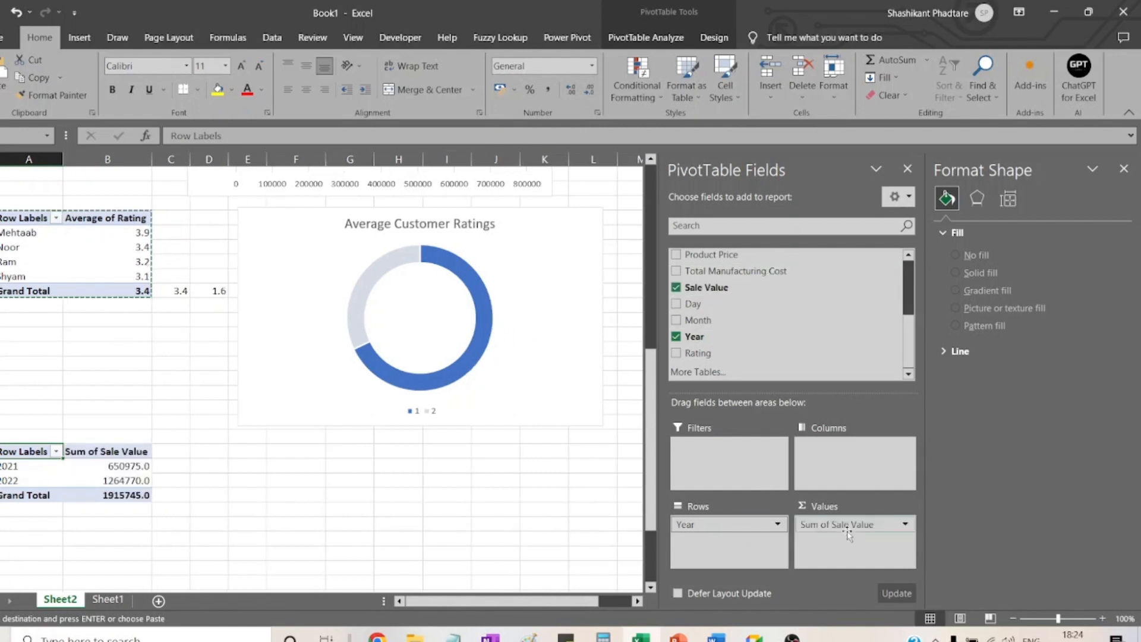
- Insert a 2-D line chart from the yearly sale value PivotTable and place it directly below the doughnut chart
{"action": "mouse_move", "coordinate": [131, 465]}
{"action": "left_click_drag", "start_coordinate": [57, 455], "coordinate": [99, 494]}
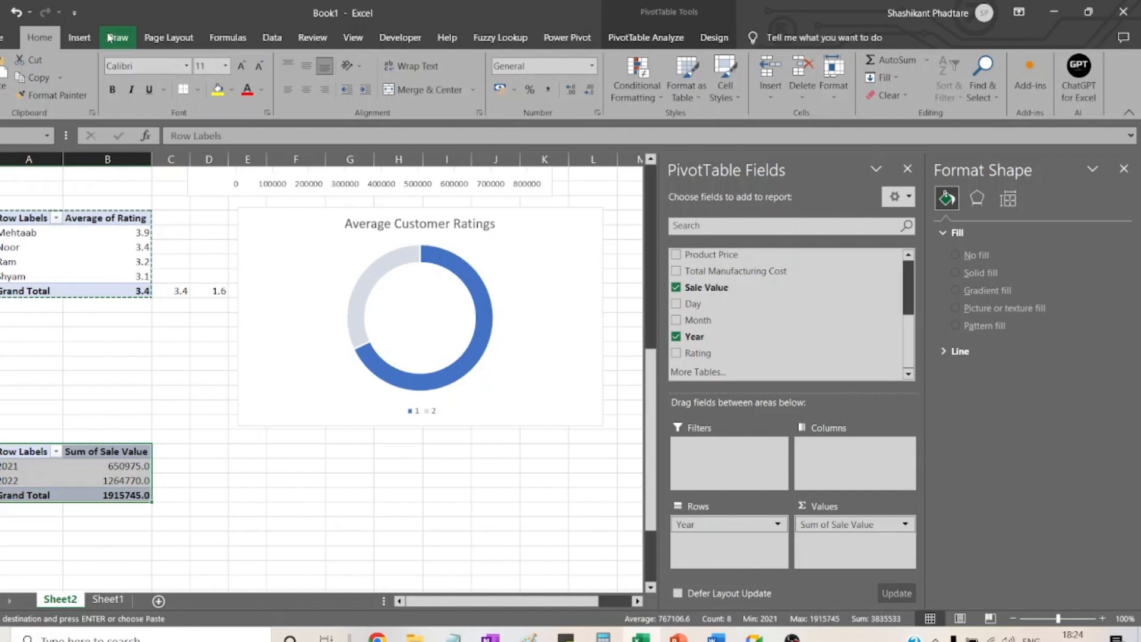
{"action": "left_click", "coordinate": [79, 37]}
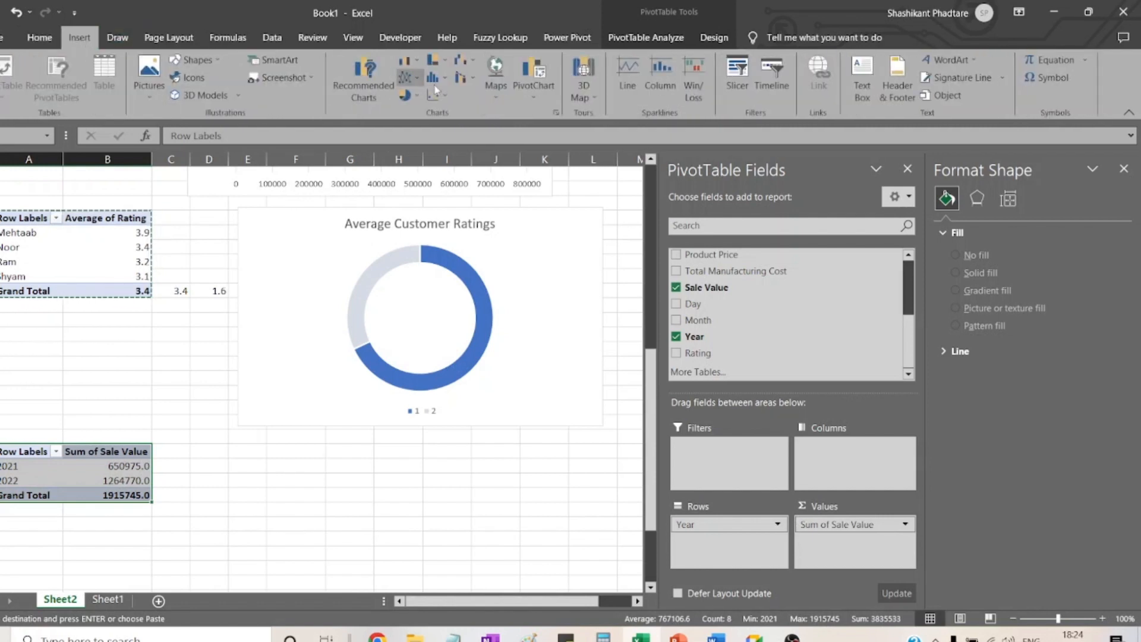
{"action": "left_click", "coordinate": [417, 81]}
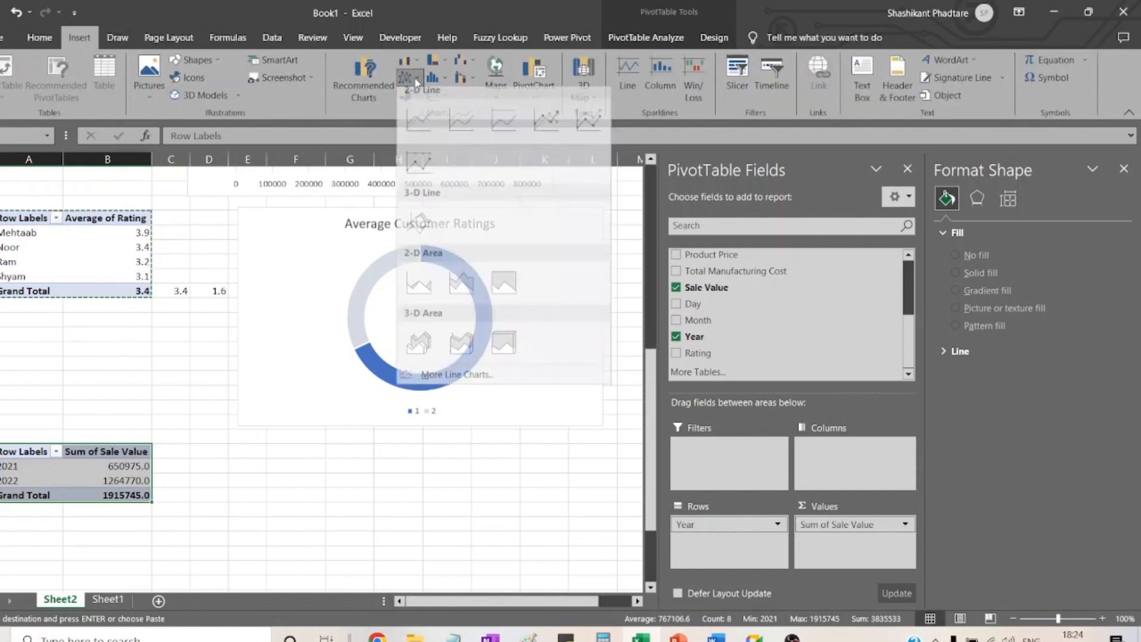
{"action": "left_click", "coordinate": [421, 125]}
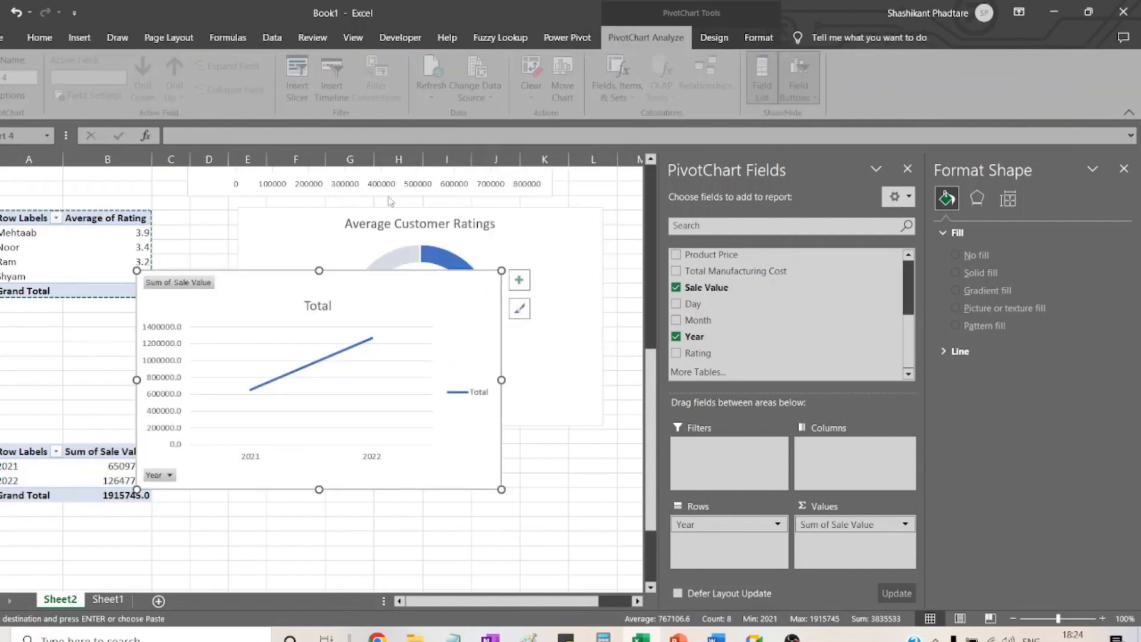
{"action": "left_click_drag", "start_coordinate": [405, 275], "coordinate": [510, 441]}
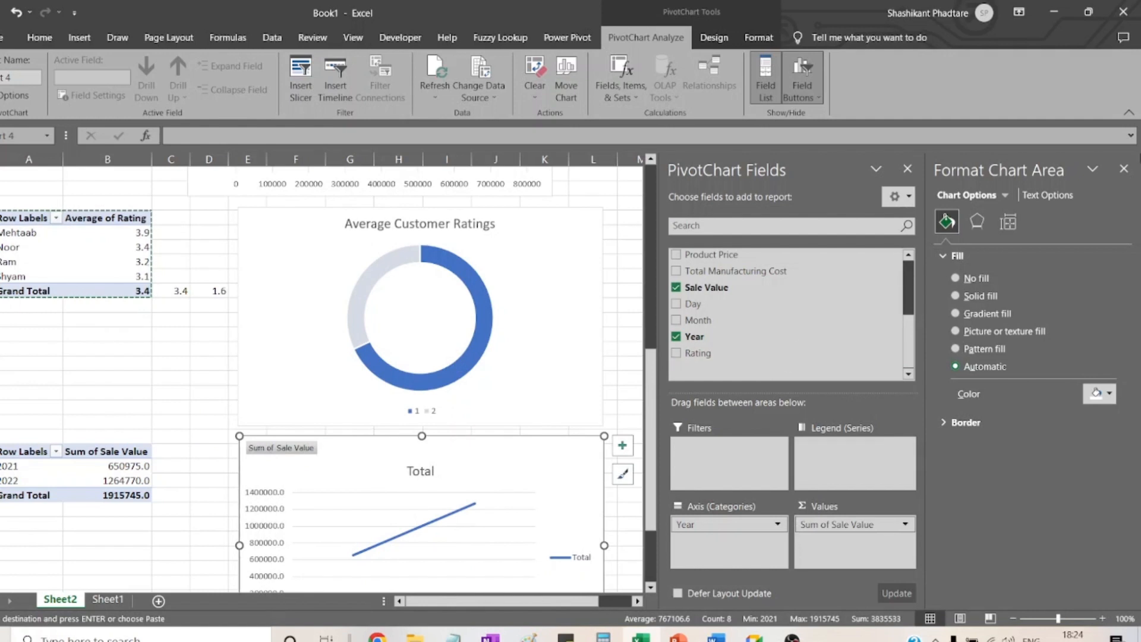
- Close the Format Chart Area and PivotChart Fields panes and add data labels to the line chart's Total series
{"action": "left_click", "coordinate": [1124, 170]}
{"action": "left_click", "coordinate": [1124, 170]}
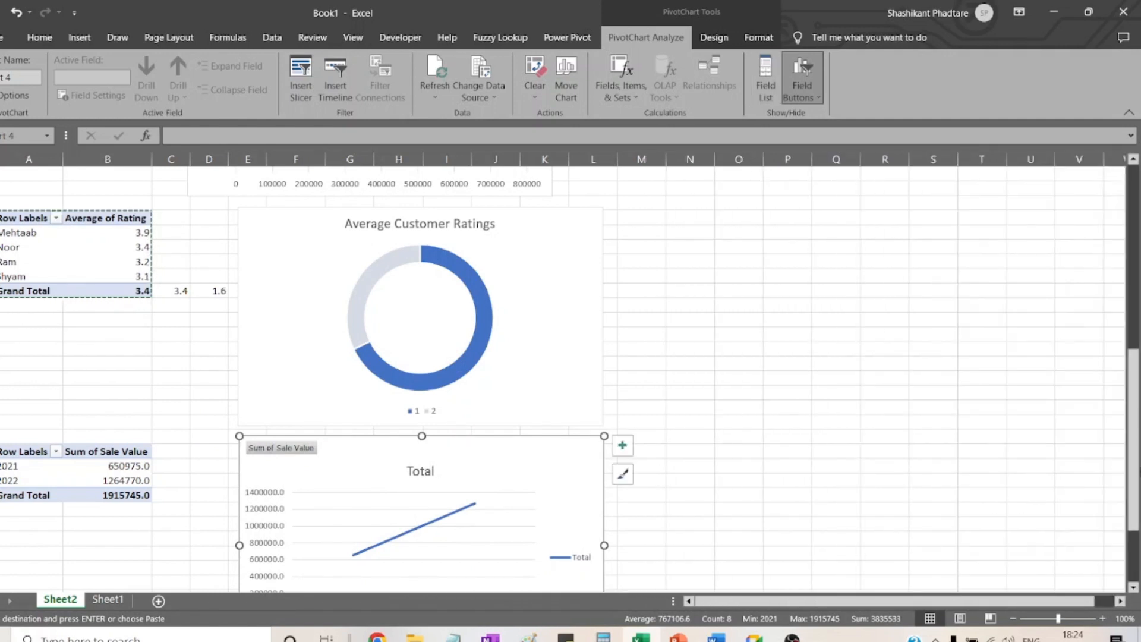
{"action": "left_click_drag", "start_coordinate": [1133, 436], "coordinate": [1133, 488]}
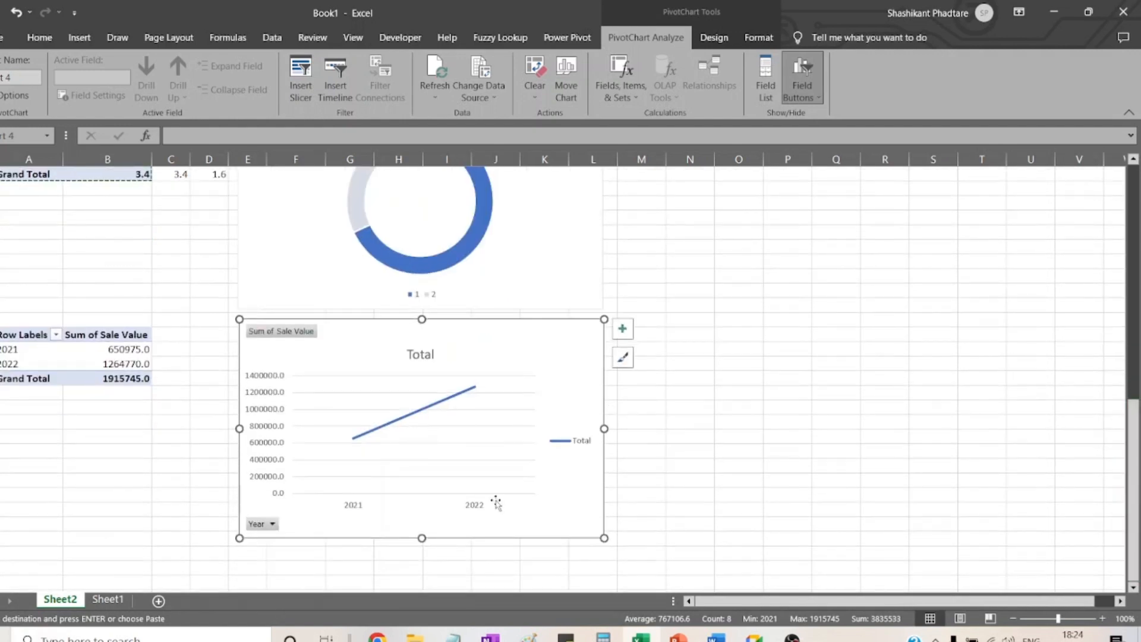
{"action": "left_click", "coordinate": [356, 437]}
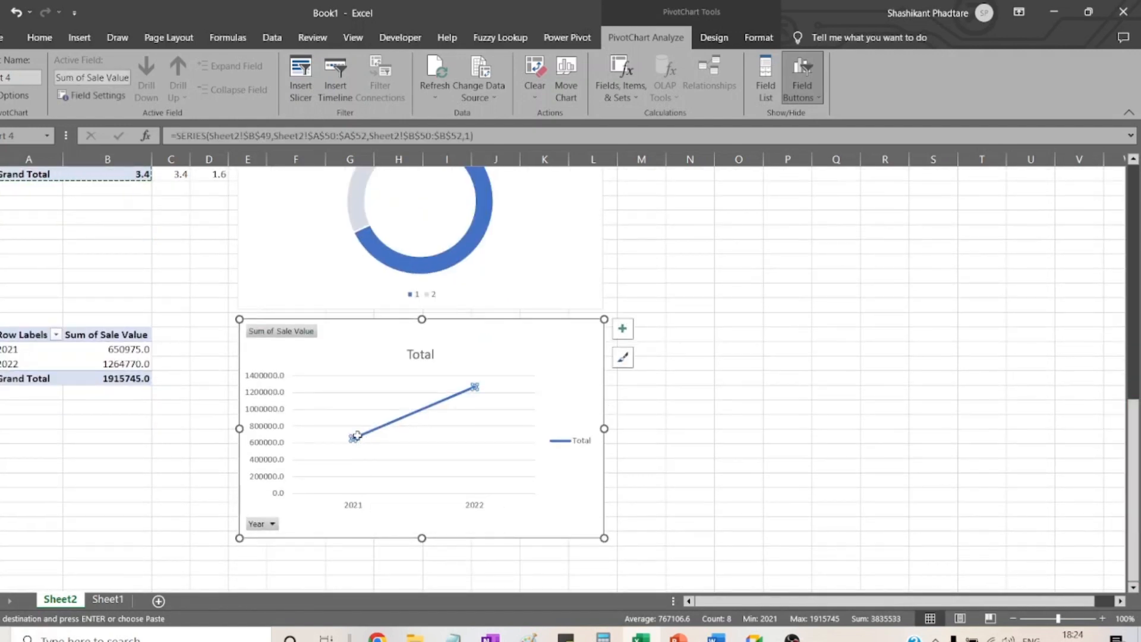
{"action": "left_click", "coordinate": [622, 328]}
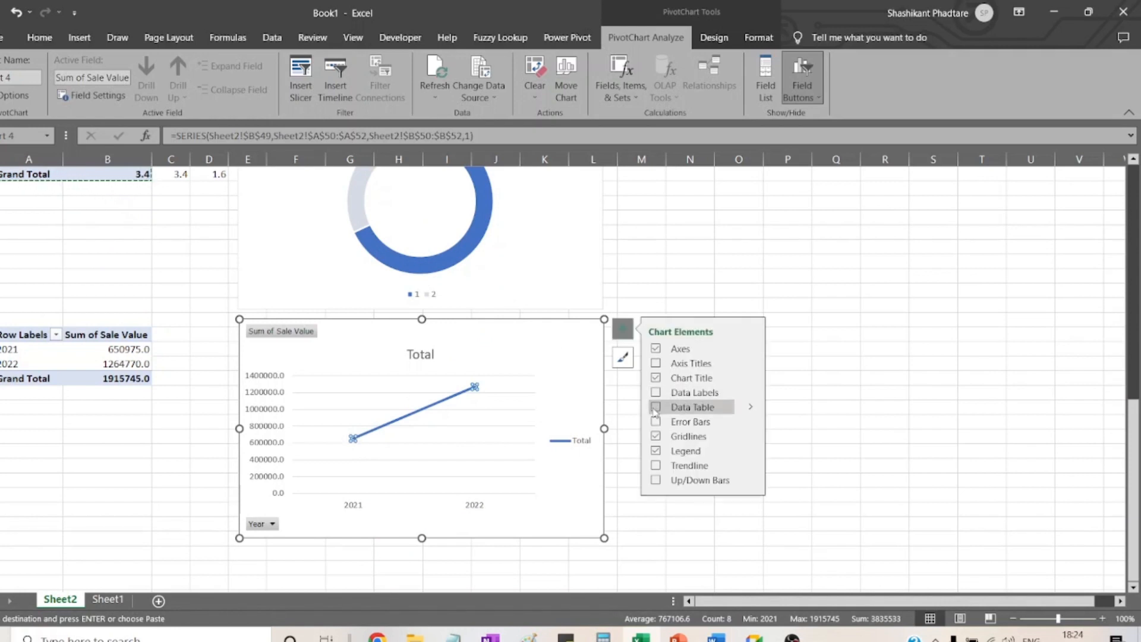
{"action": "left_click", "coordinate": [655, 393]}
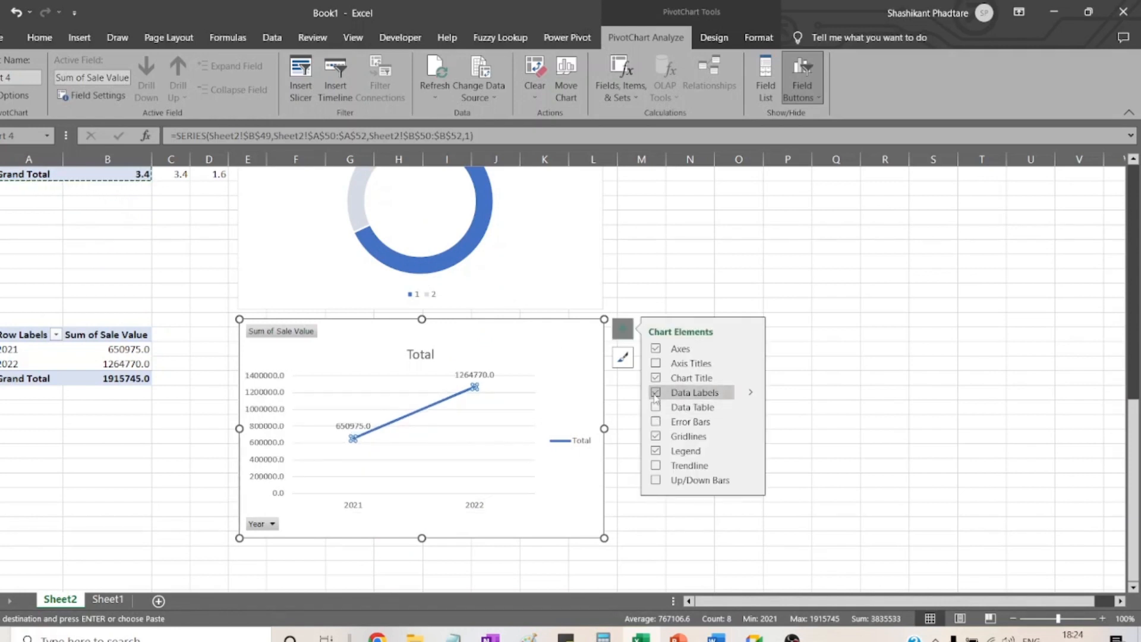
{"action": "mouse_move", "coordinate": [345, 436]}
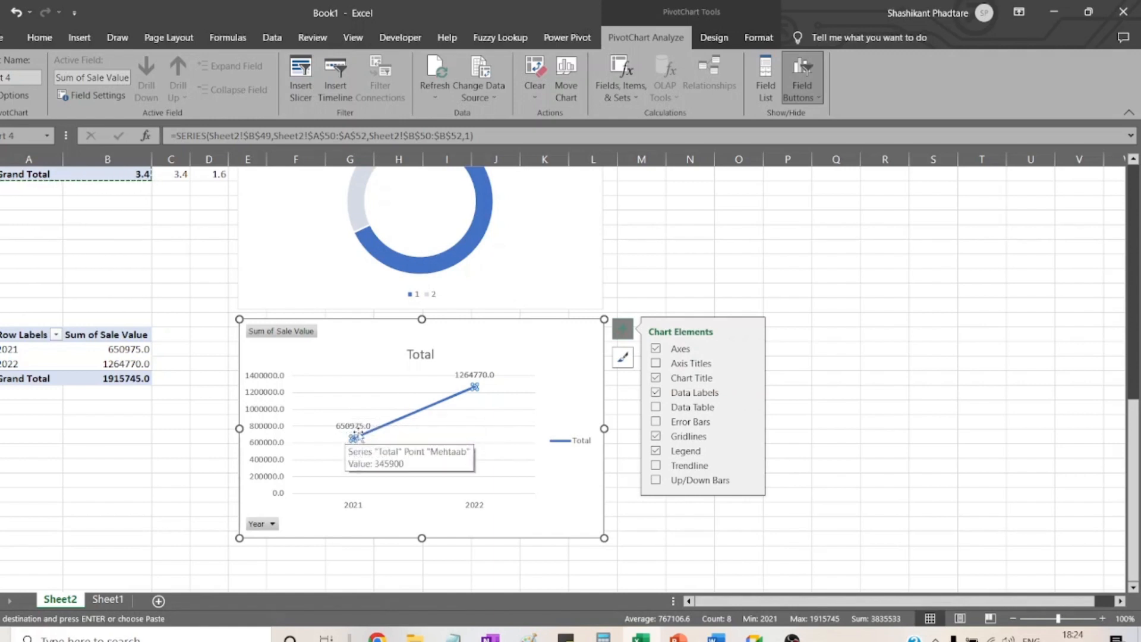
{"action": "mouse_move", "coordinate": [475, 388]}
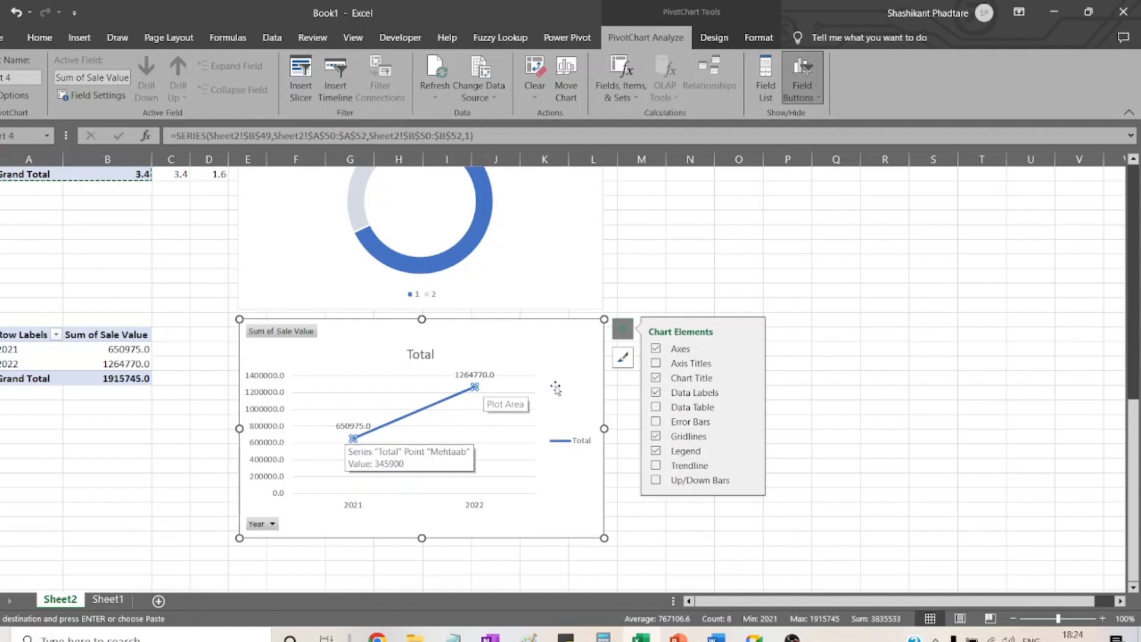
{"action": "left_click", "coordinate": [864, 372]}
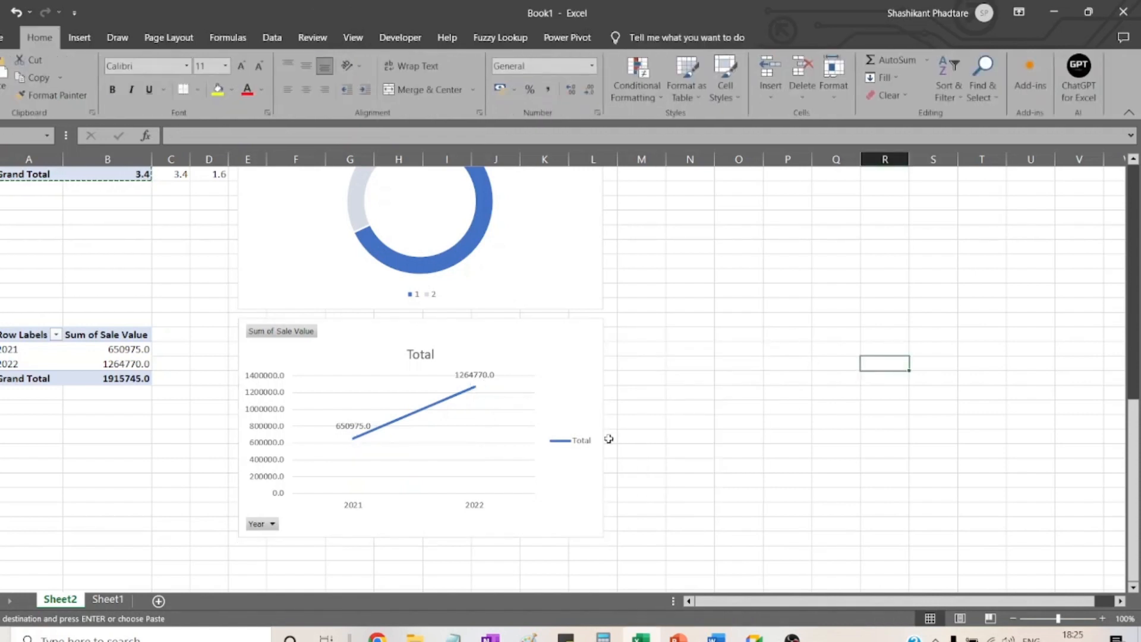
- Delete the line chart's legend and hide all field buttons on the chart
{"action": "left_click", "coordinate": [568, 441]}
{"action": "key", "text": "Delete"}
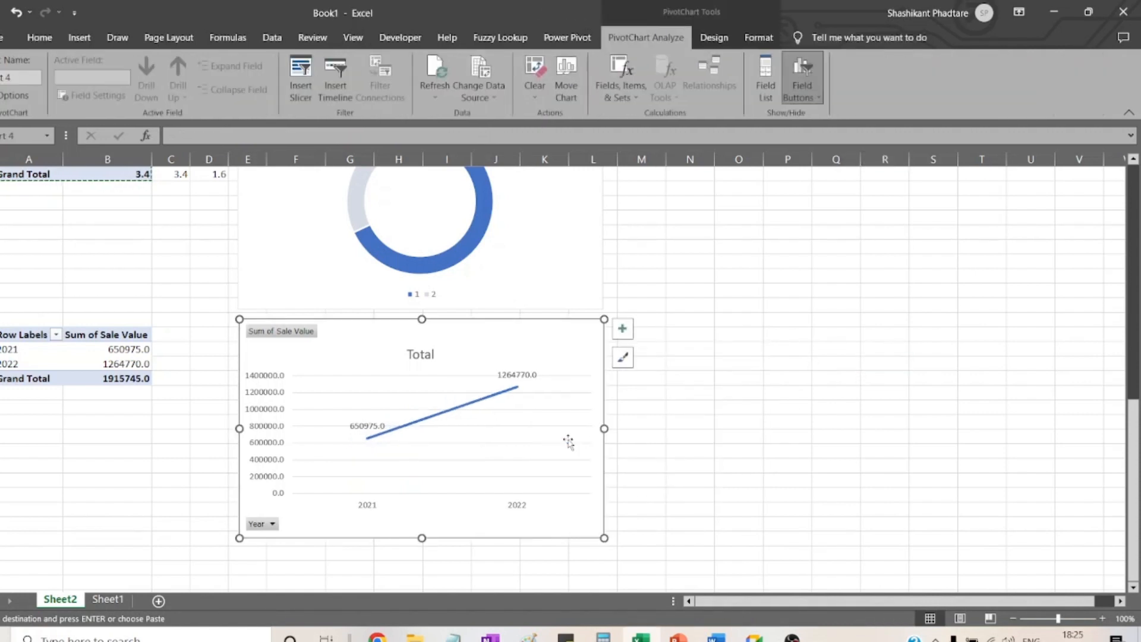
{"action": "right_click", "coordinate": [300, 334]}
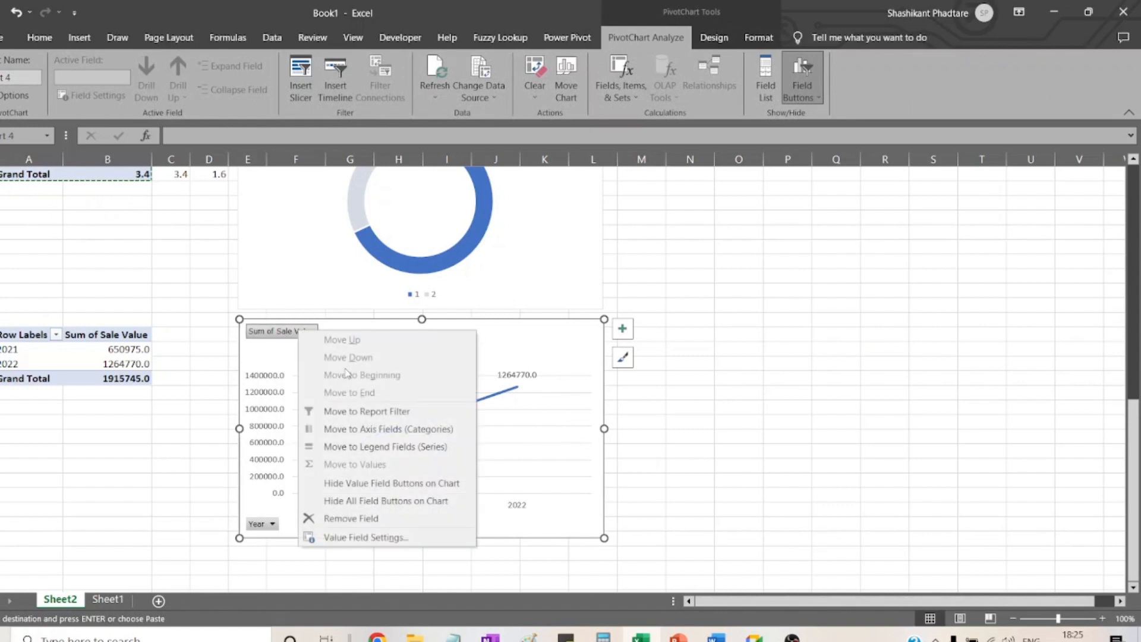
{"action": "left_click", "coordinate": [430, 502]}
{"action": "left_click", "coordinate": [776, 321]}
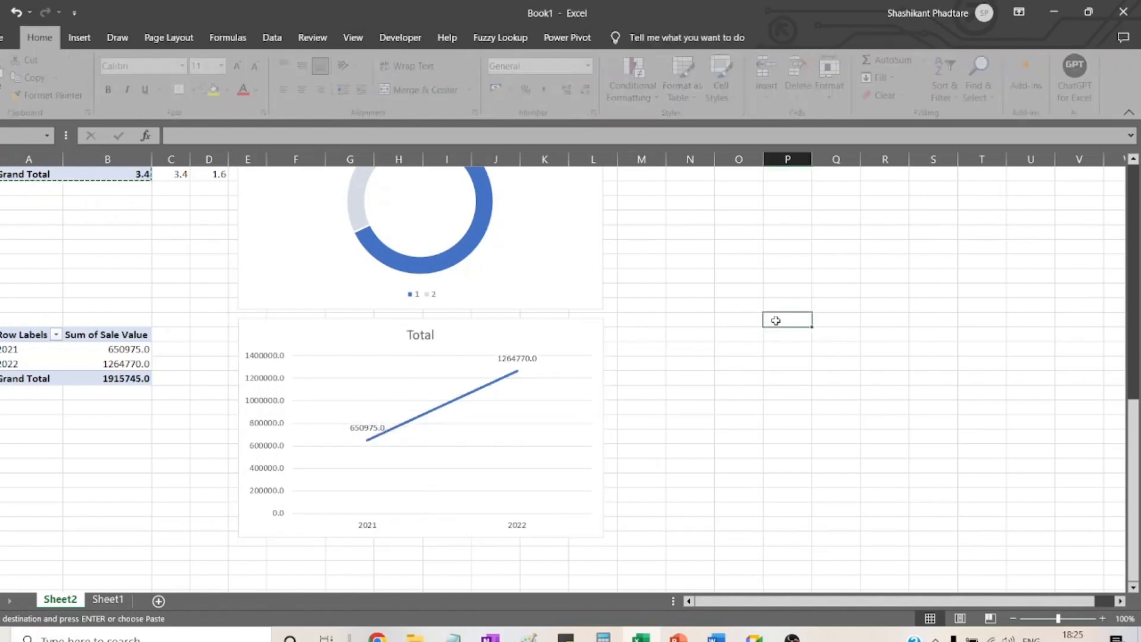
- Change the line chart's title to "Yearly sales" and close the formatting pane
{"action": "double_click", "coordinate": [421, 336]}
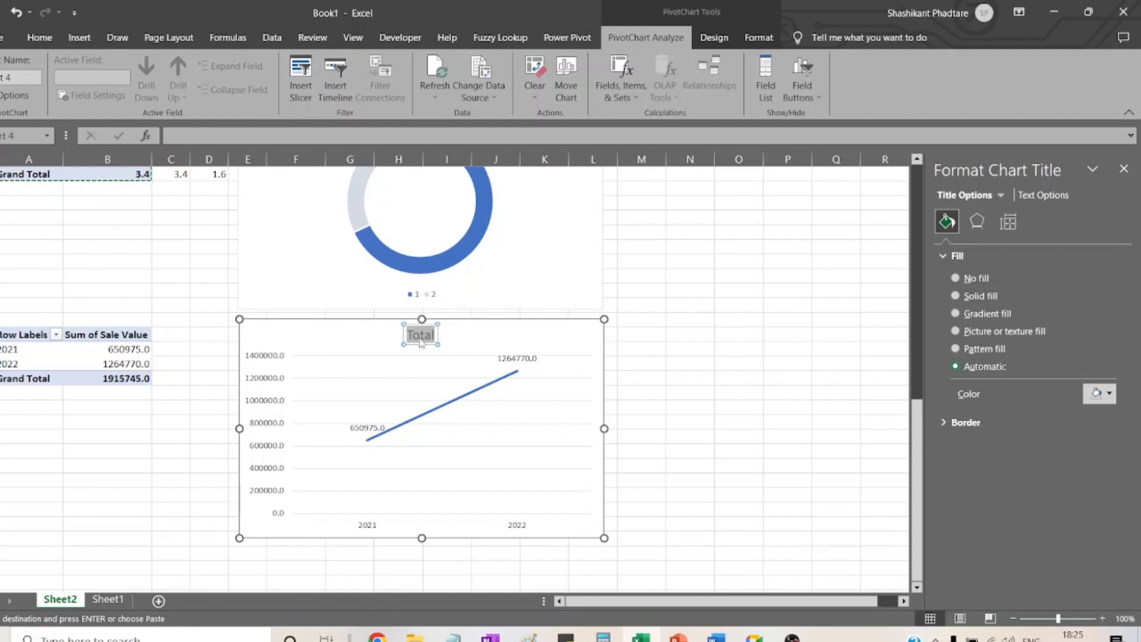
{"action": "type", "text": "Year"}
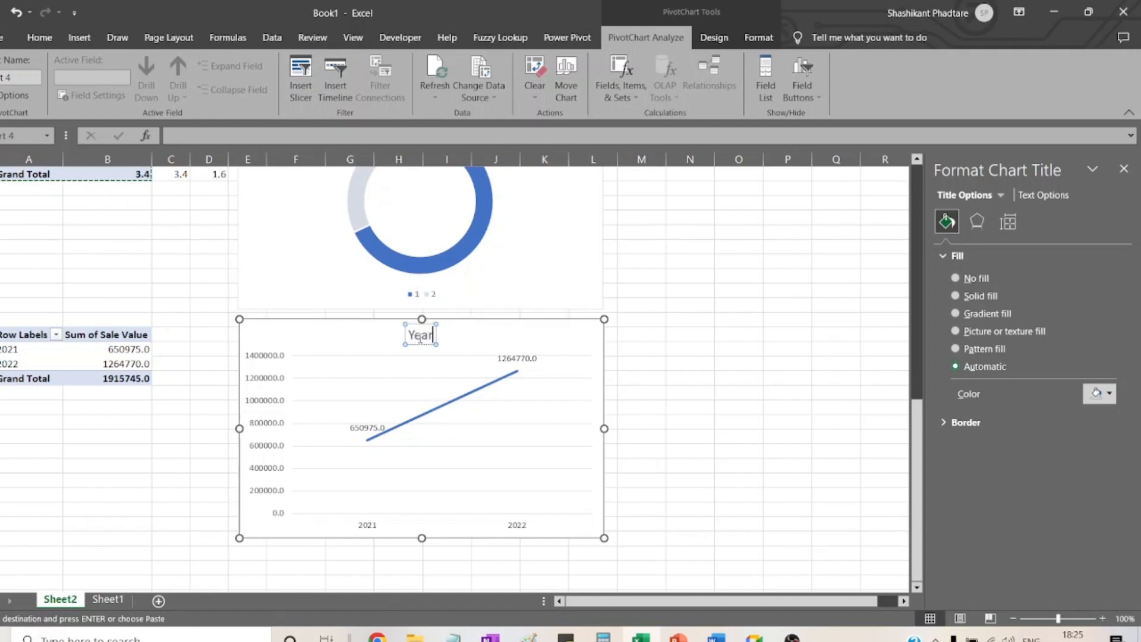
{"action": "type", "text": "ly"}
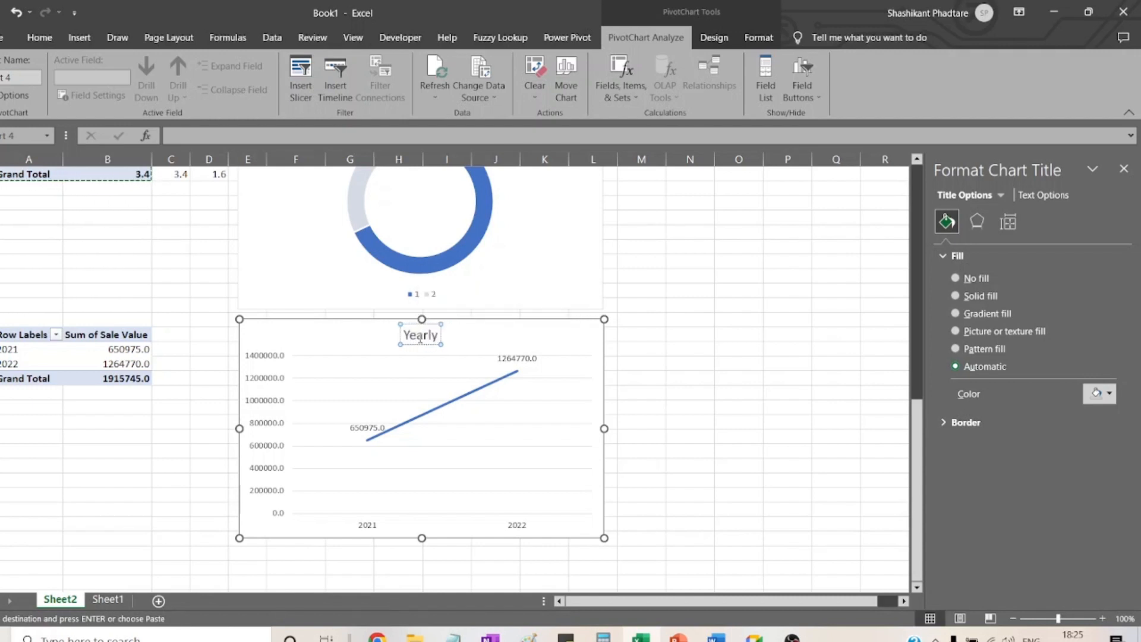
{"action": "type", "text": " sales"}
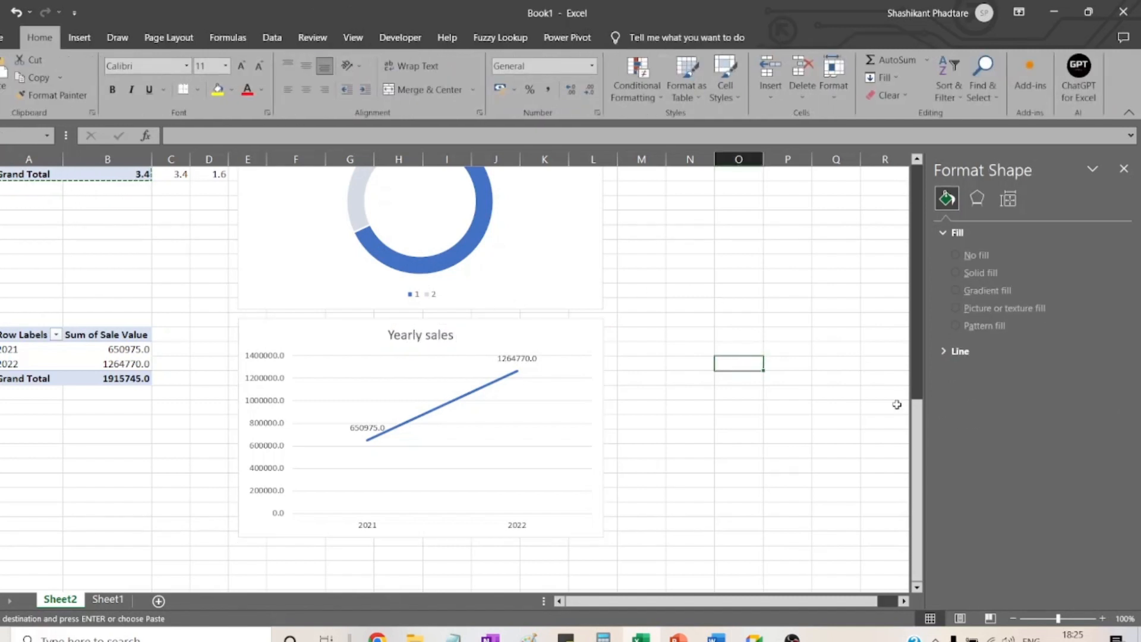
{"action": "left_click_drag", "start_coordinate": [919, 416], "coordinate": [919, 179]}
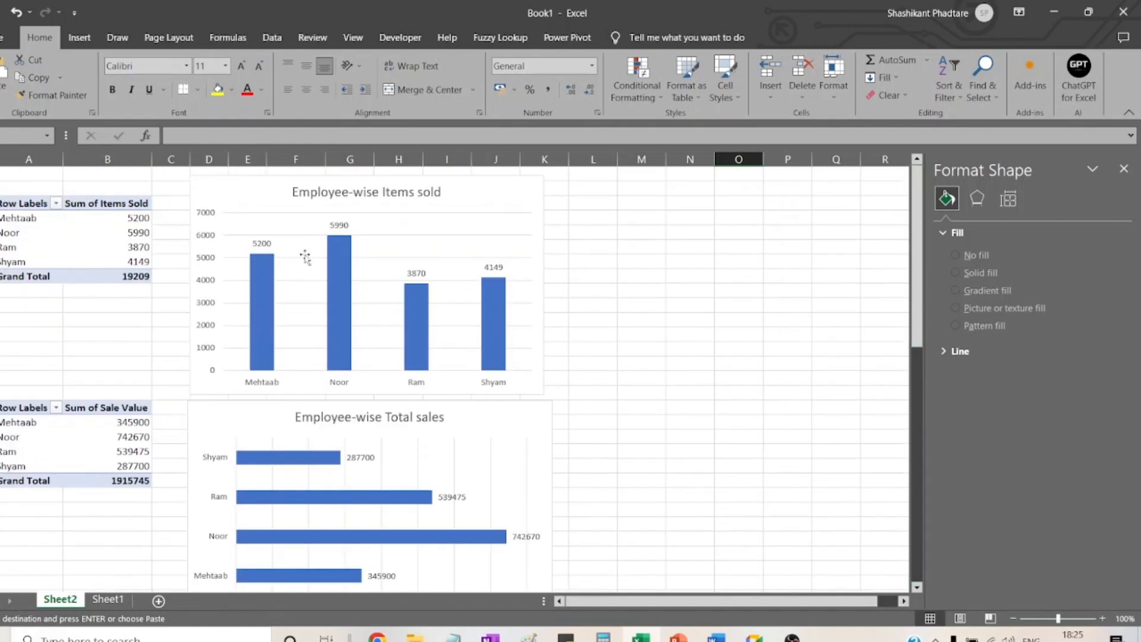
{"action": "left_click", "coordinate": [13, 246]}
{"action": "left_click", "coordinate": [19, 233]}
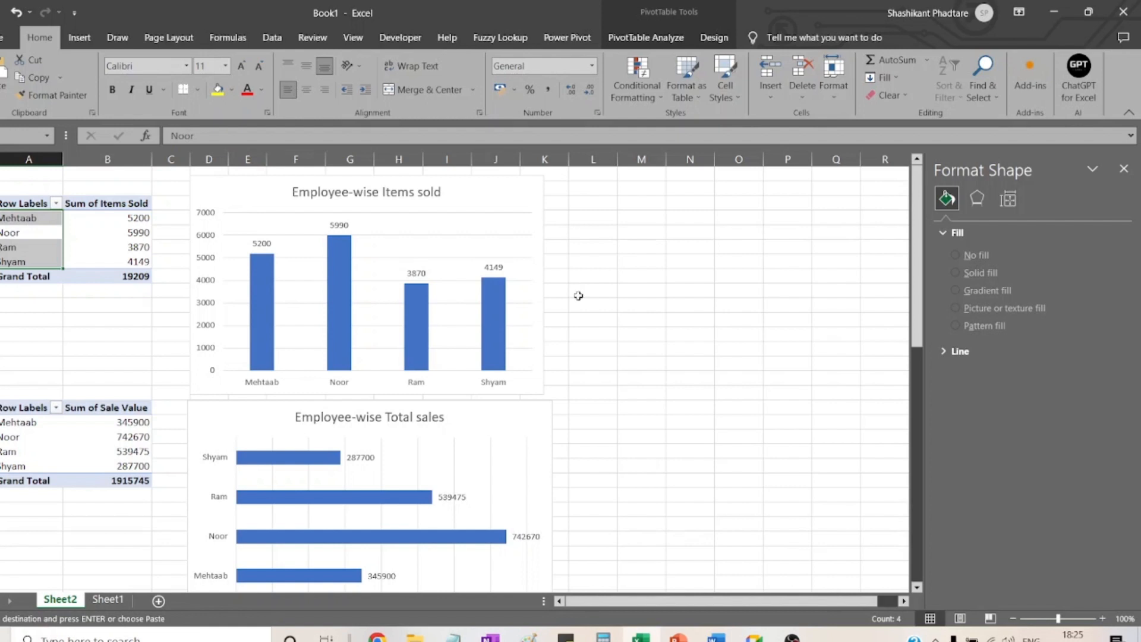
{"action": "left_click", "coordinate": [1123, 168]}
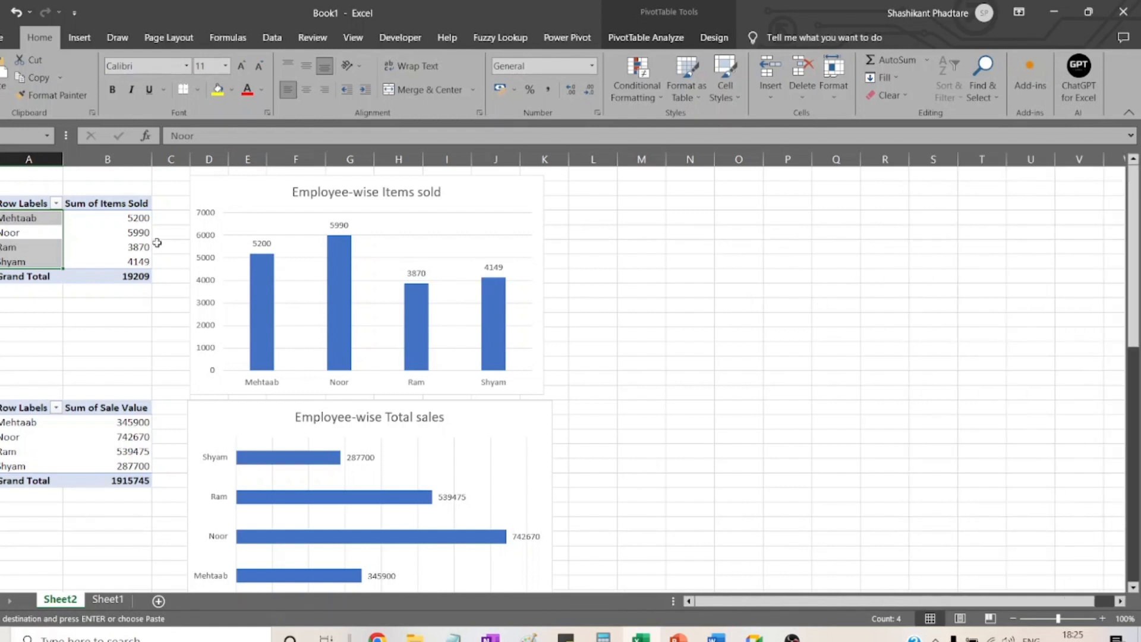
- Show the field list of the items sold PivotTable and add Product Name as a report filter
{"action": "right_click", "coordinate": [44, 249]}
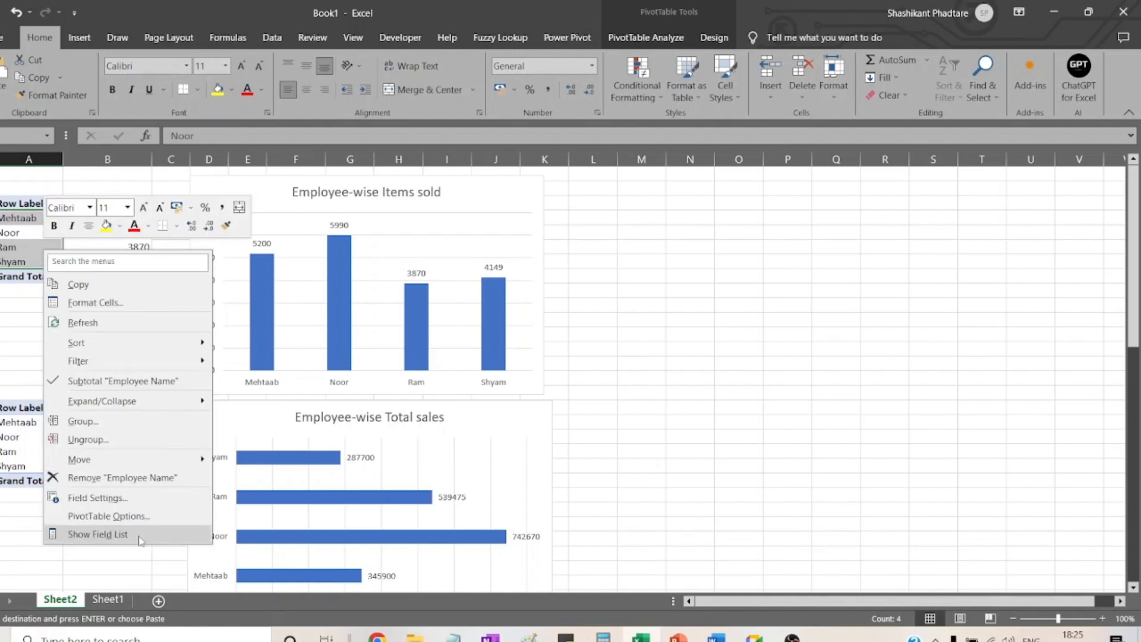
{"action": "left_click", "coordinate": [151, 535]}
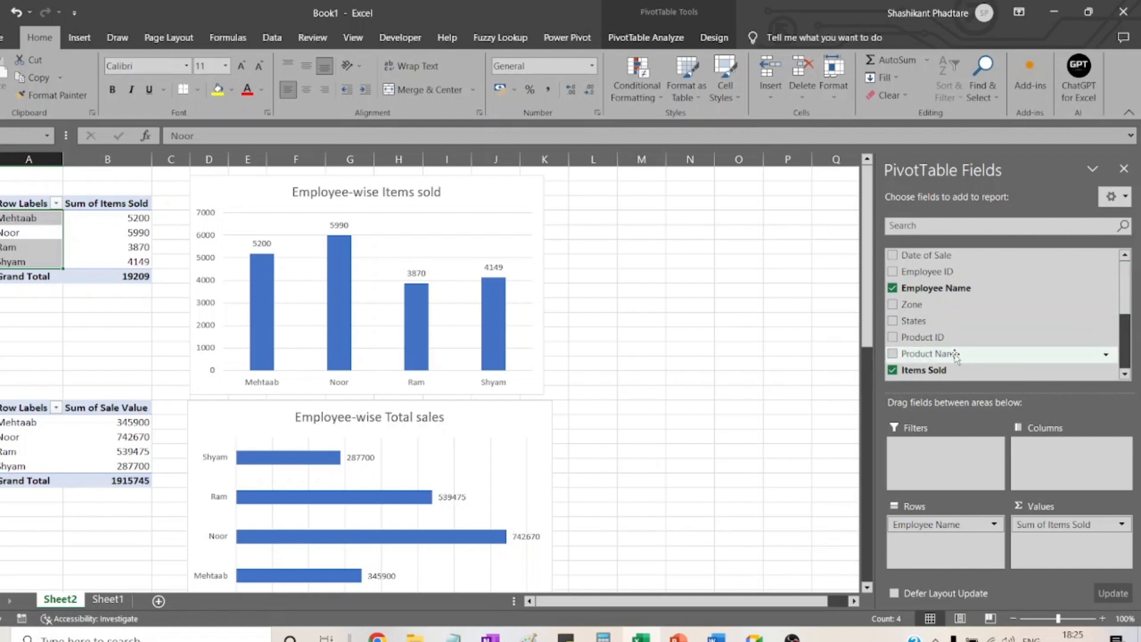
{"action": "left_click_drag", "start_coordinate": [954, 355], "coordinate": [951, 463]}
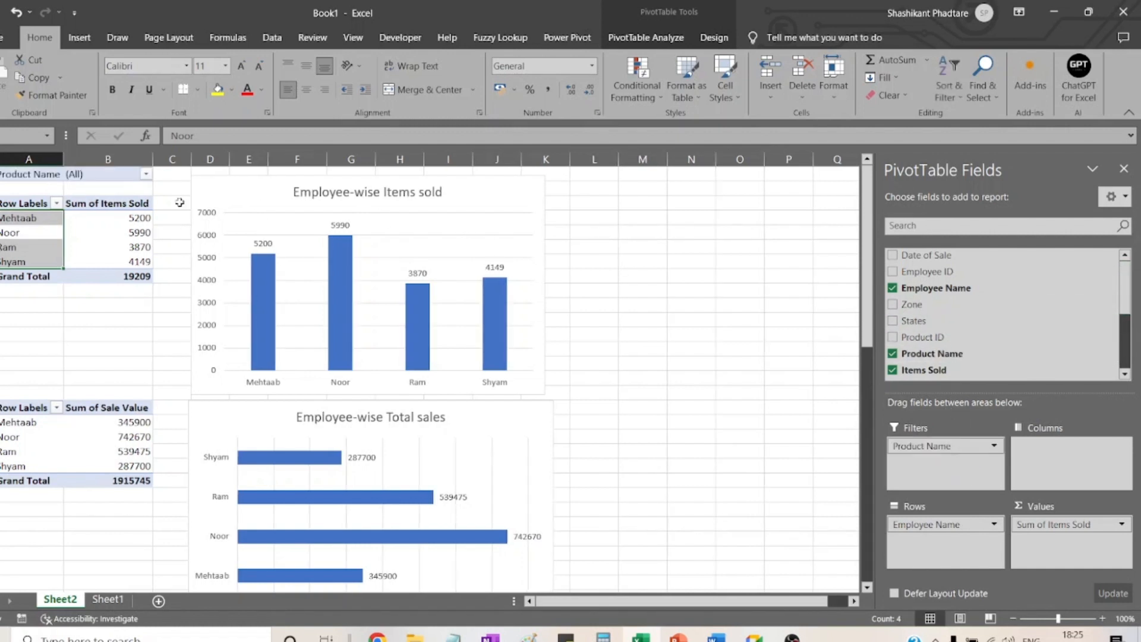
- Filter the items sold PivotTable by Highlighter Pens and Punching Machine in turn, and remove the Product Name filter field
{"action": "left_click", "coordinate": [146, 175]}
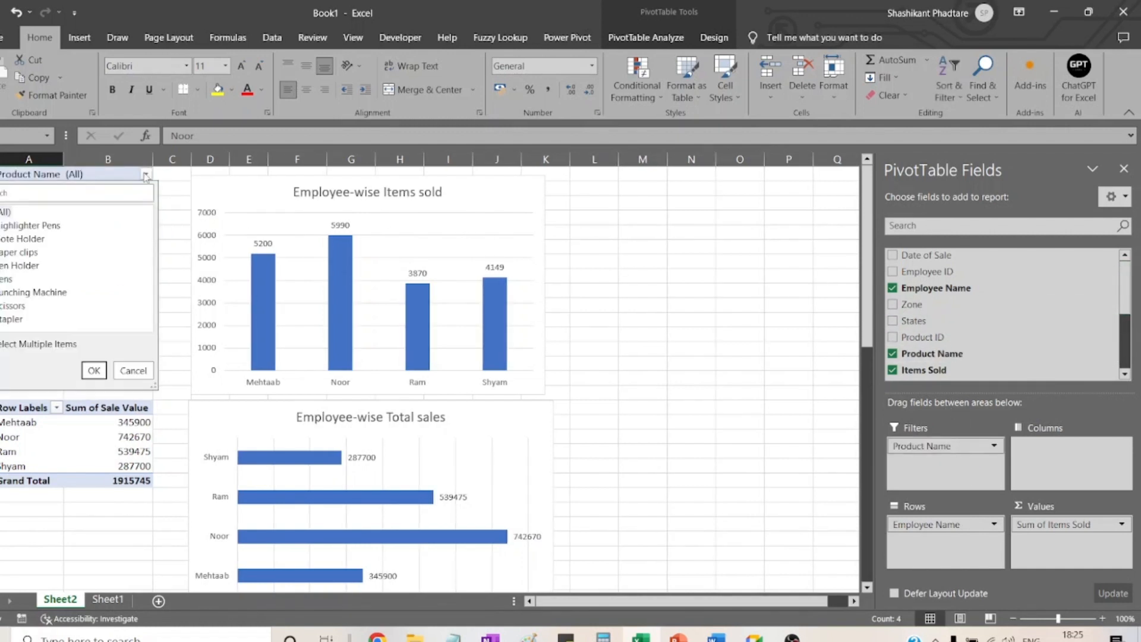
{"action": "left_click", "coordinate": [42, 227]}
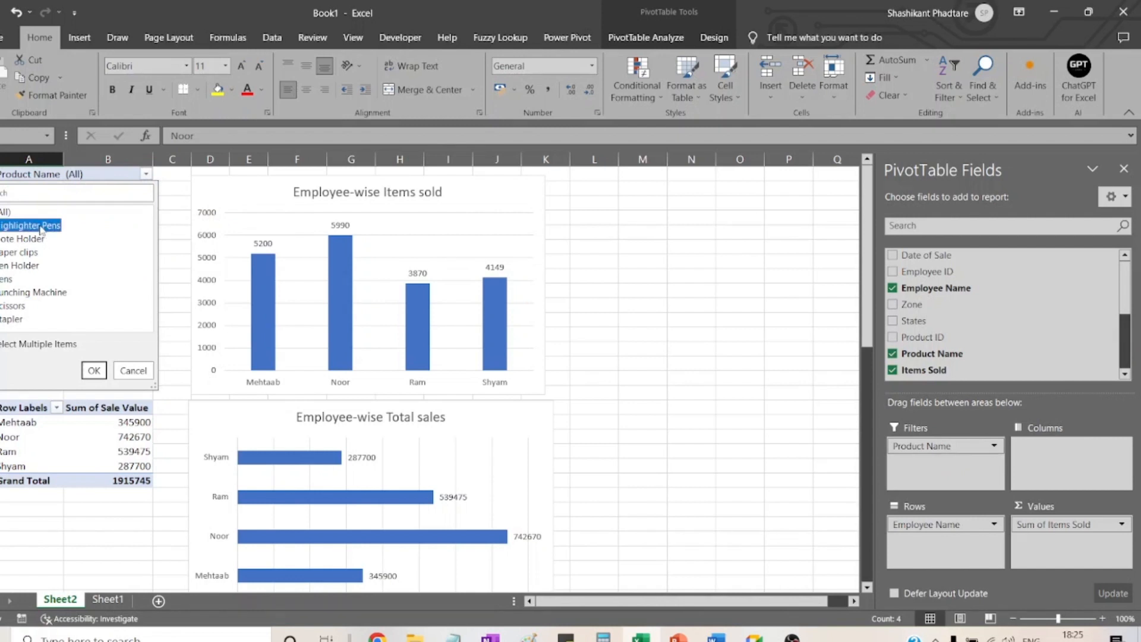
{"action": "left_click", "coordinate": [94, 370]}
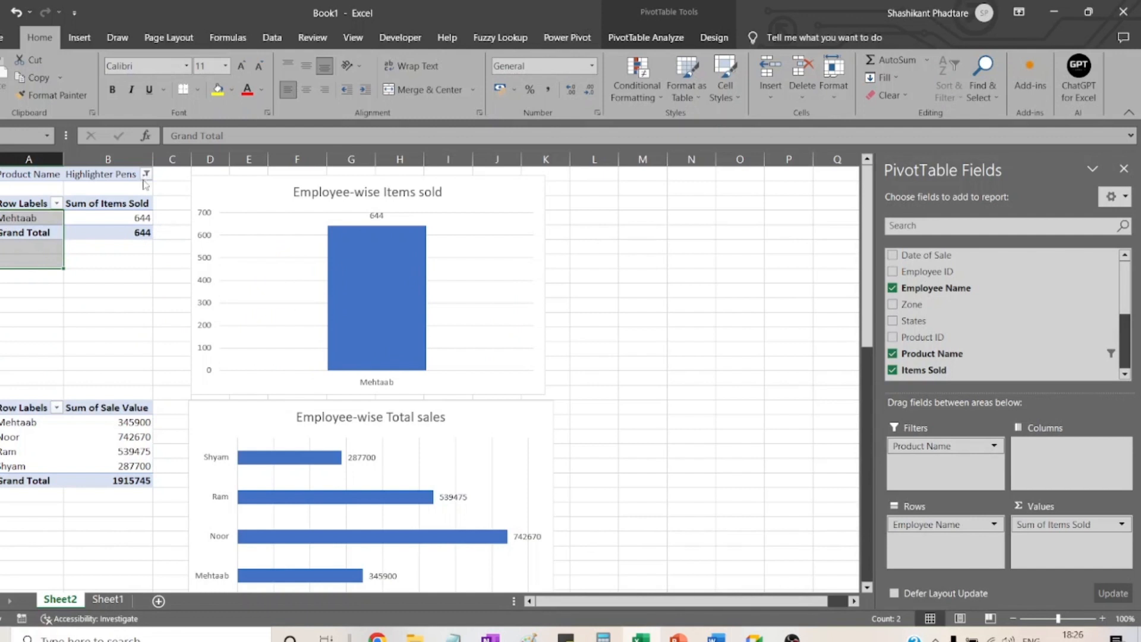
{"action": "left_click", "coordinate": [146, 174]}
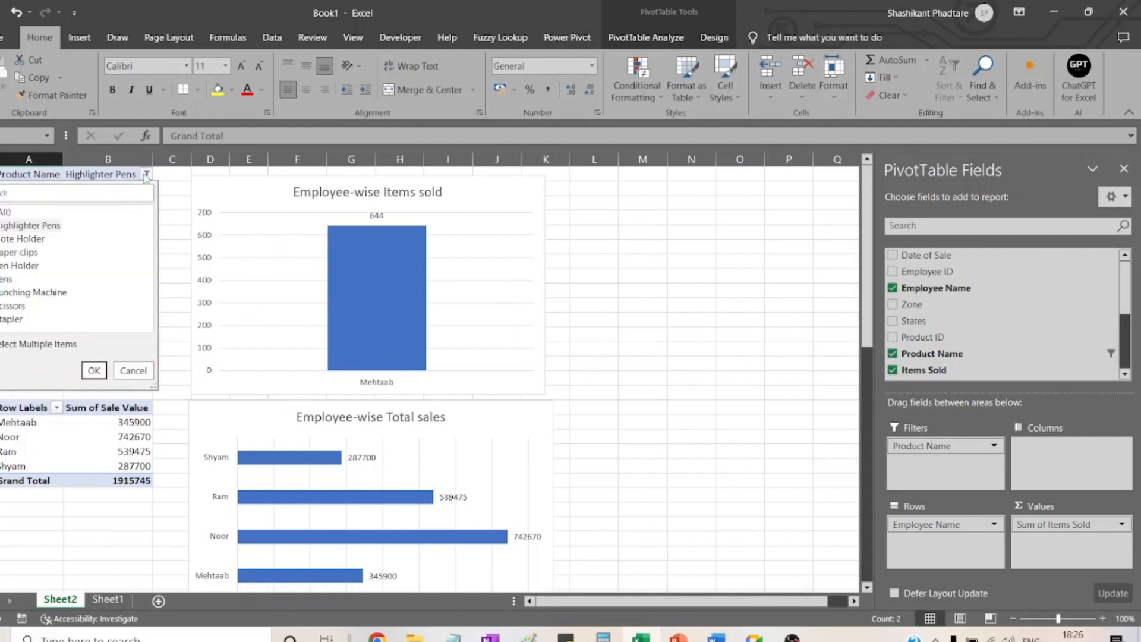
{"action": "left_click", "coordinate": [19, 292]}
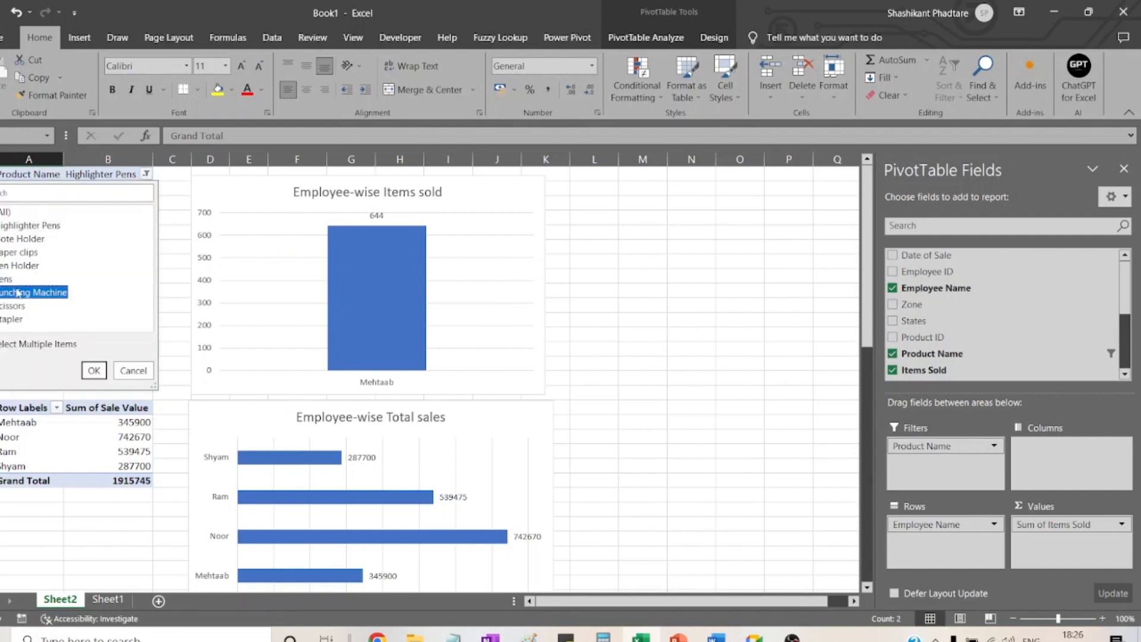
{"action": "left_click", "coordinate": [93, 369]}
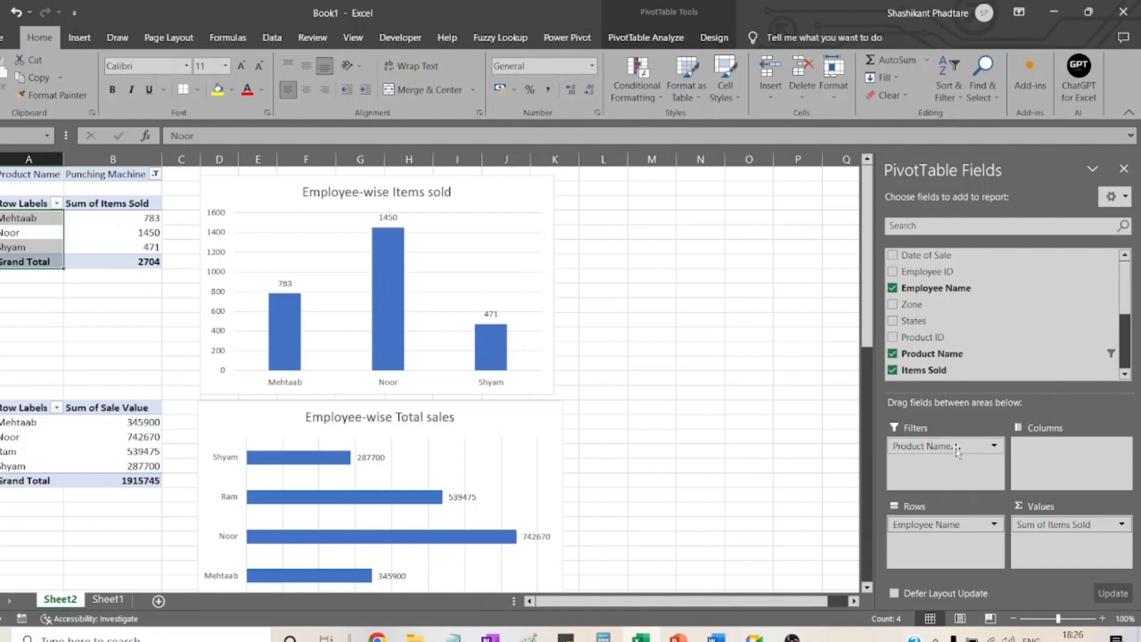
{"action": "left_click_drag", "start_coordinate": [942, 446], "coordinate": [743, 387]}
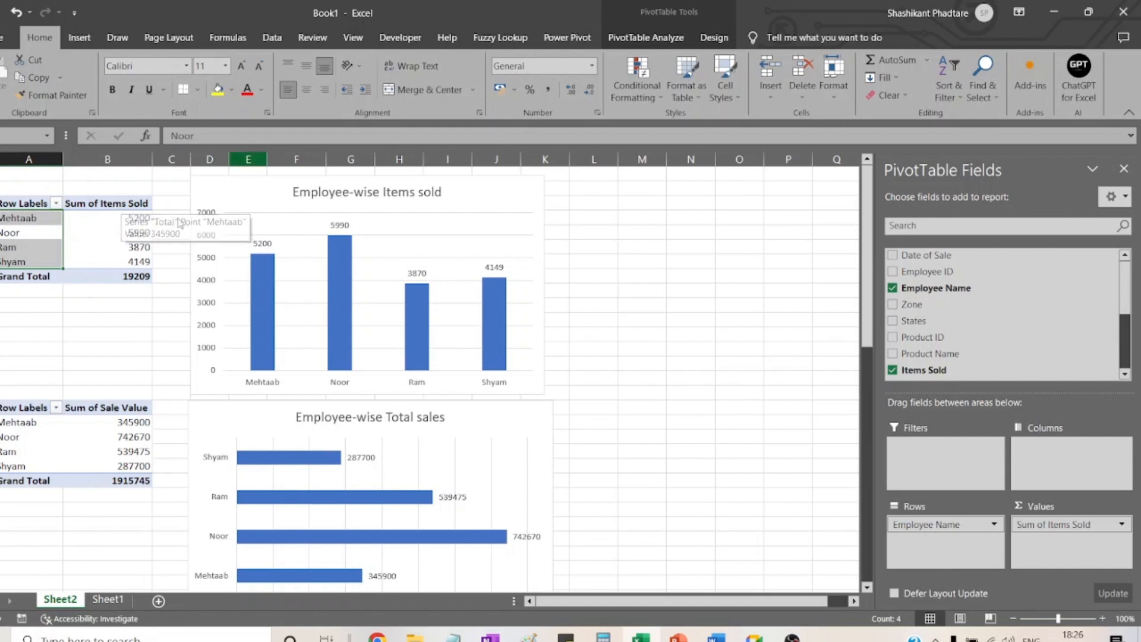
- Insert a Product Name slicer for the items sold PivotTable and place it beside the items sold chart, about 6.96 cm high
{"action": "left_click", "coordinate": [79, 229]}
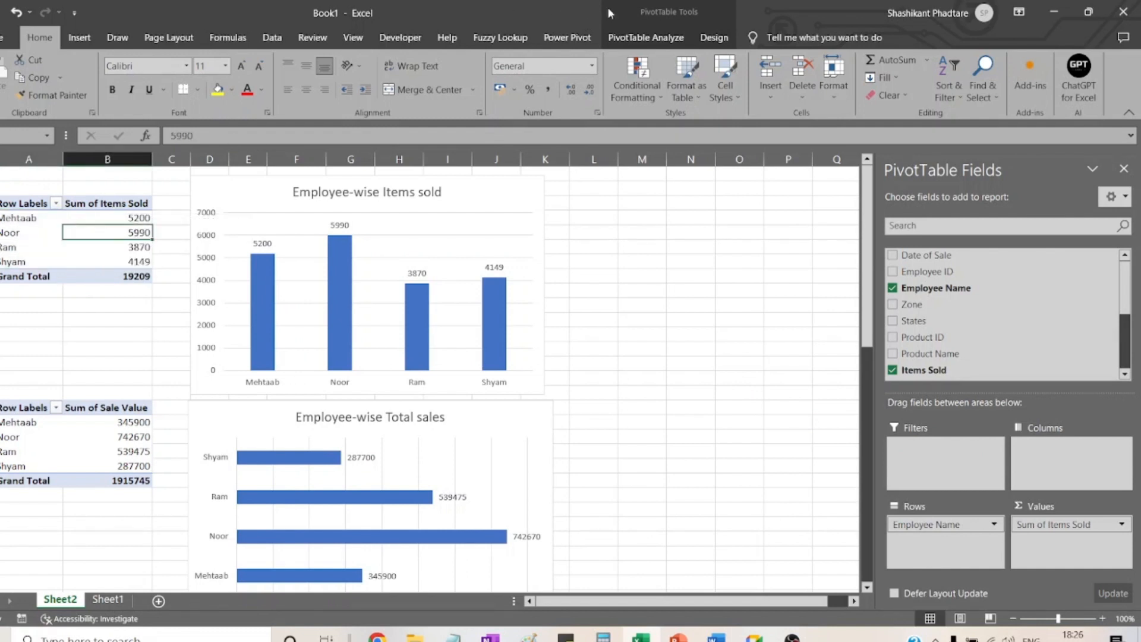
{"action": "left_click", "coordinate": [80, 38]}
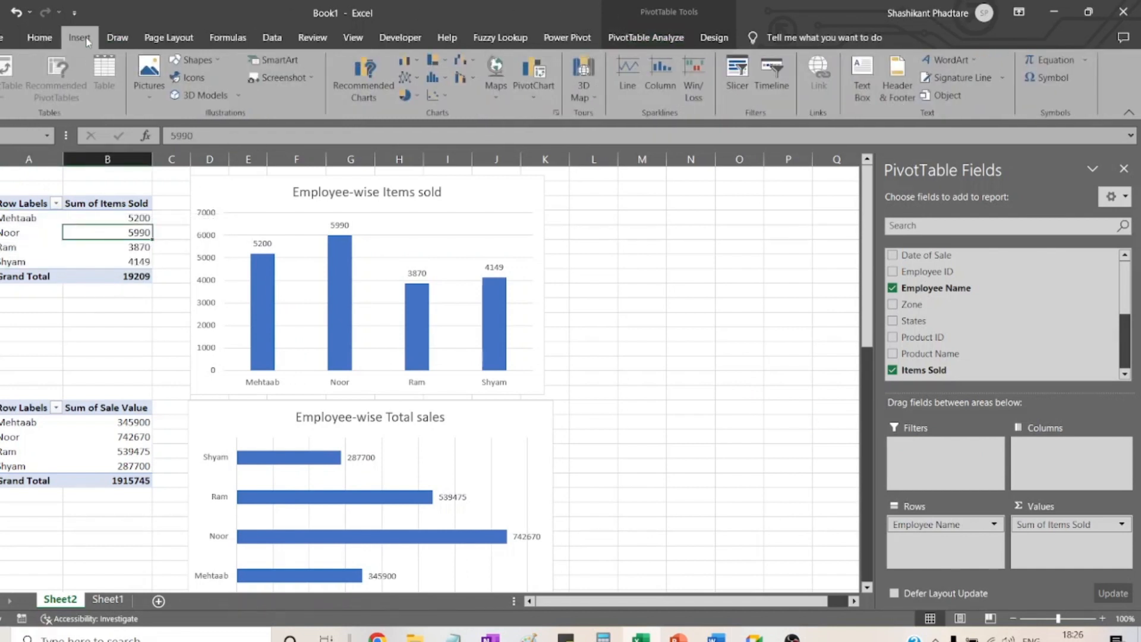
{"action": "left_click", "coordinate": [743, 75]}
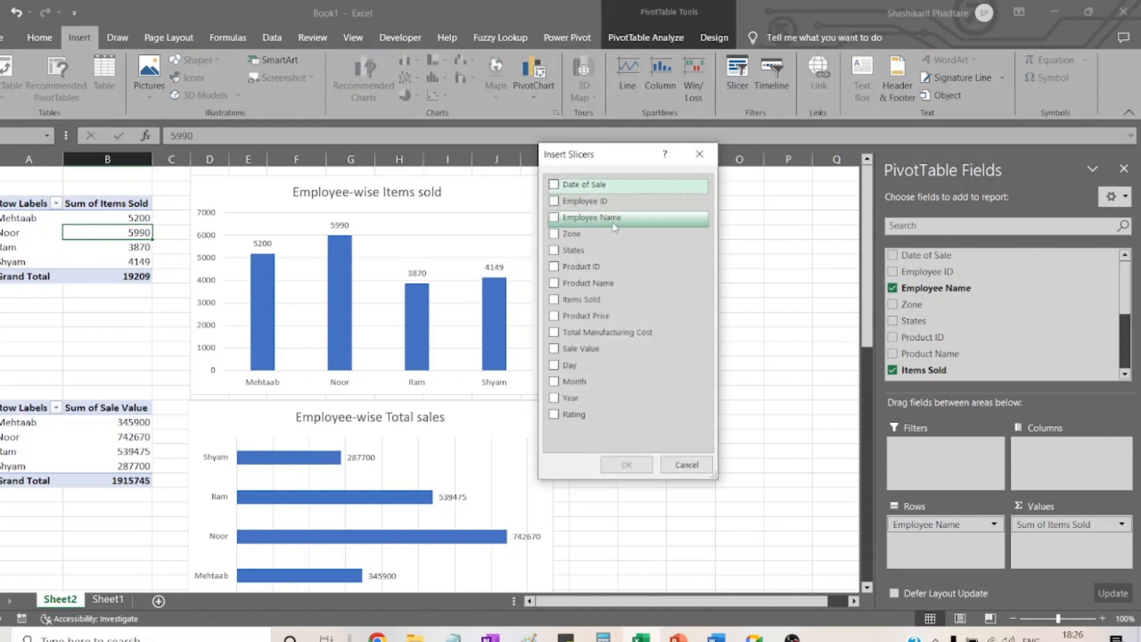
{"action": "left_click", "coordinate": [554, 284]}
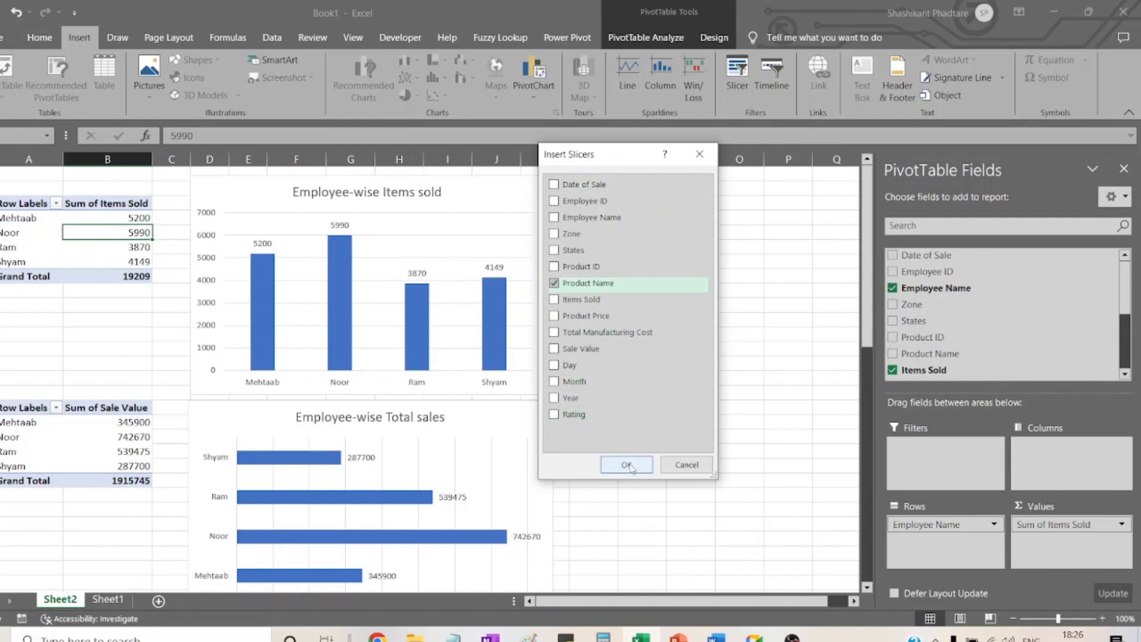
{"action": "left_click", "coordinate": [628, 466]}
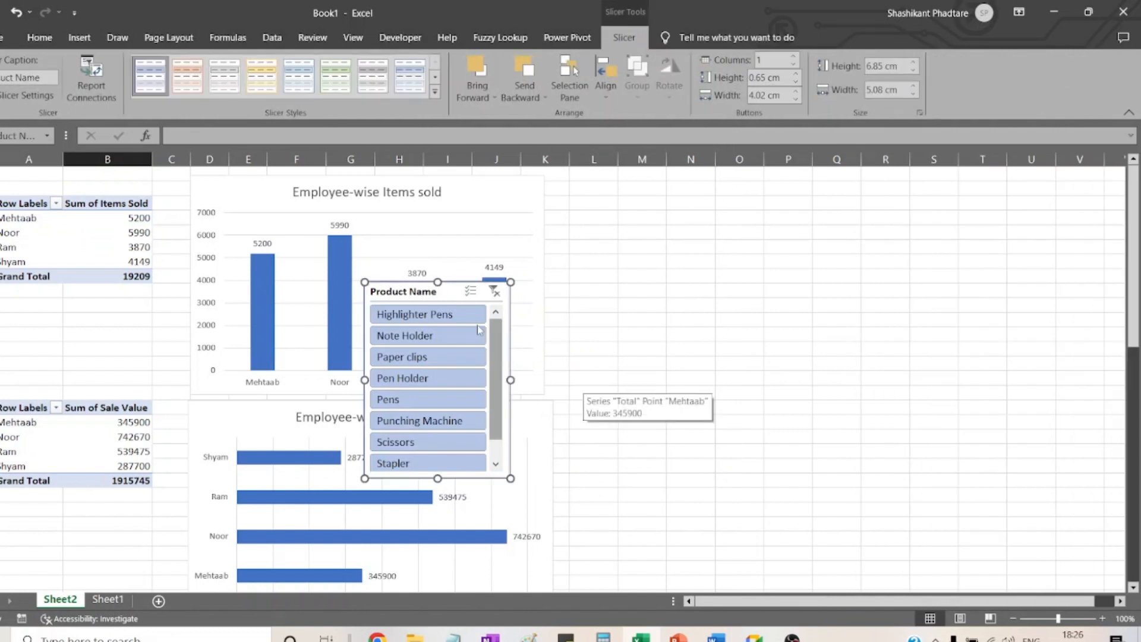
{"action": "left_click_drag", "start_coordinate": [430, 297], "coordinate": [661, 211]}
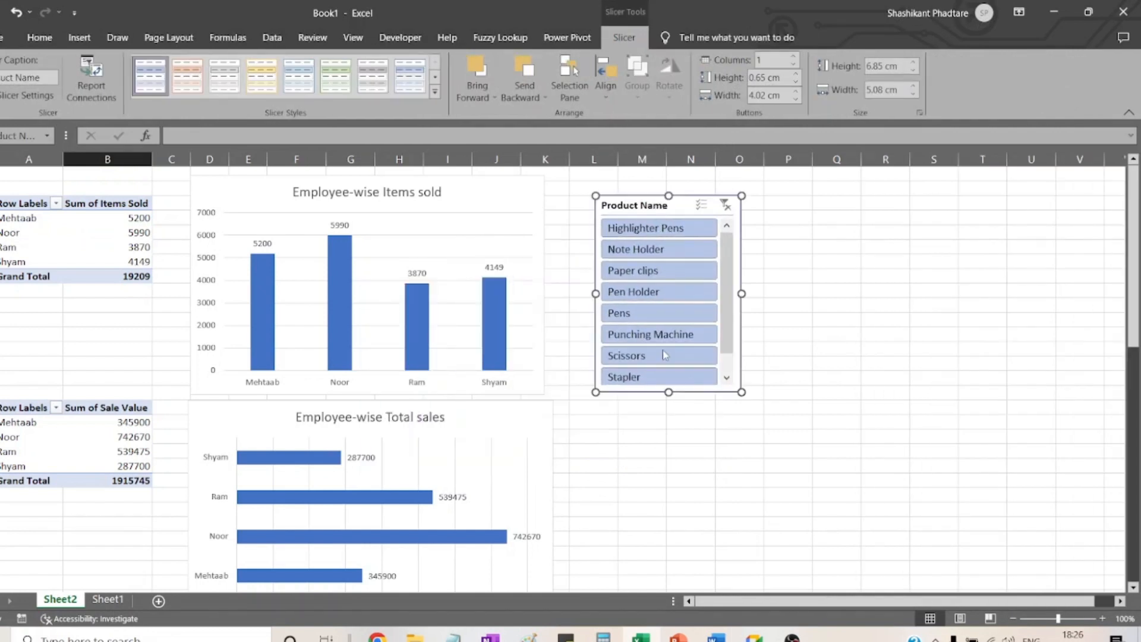
{"action": "mouse_move", "coordinate": [669, 392]}
{"action": "left_mouse_down"}
{"action": "mouse_move", "coordinate": [670, 405]}
{"action": "mouse_move", "coordinate": [668, 395]}
{"action": "left_mouse_up"}
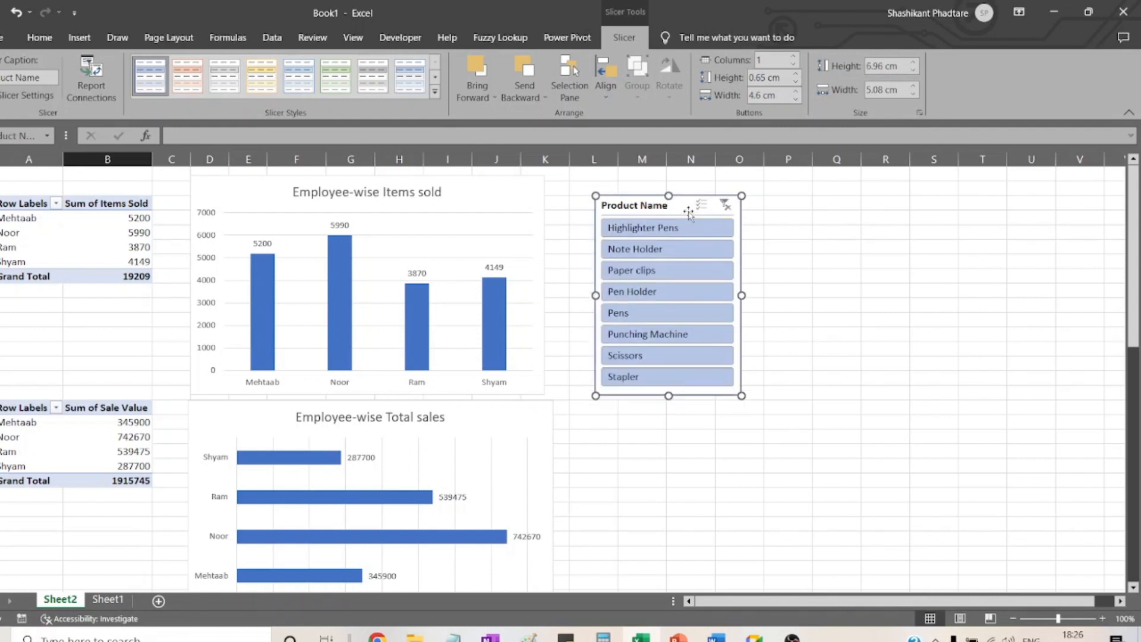
- Filter the items sold data with the slicer by Highlighter Pens, Note Holder, Paper clips and finally Pen Holder
{"action": "left_click", "coordinate": [675, 227]}
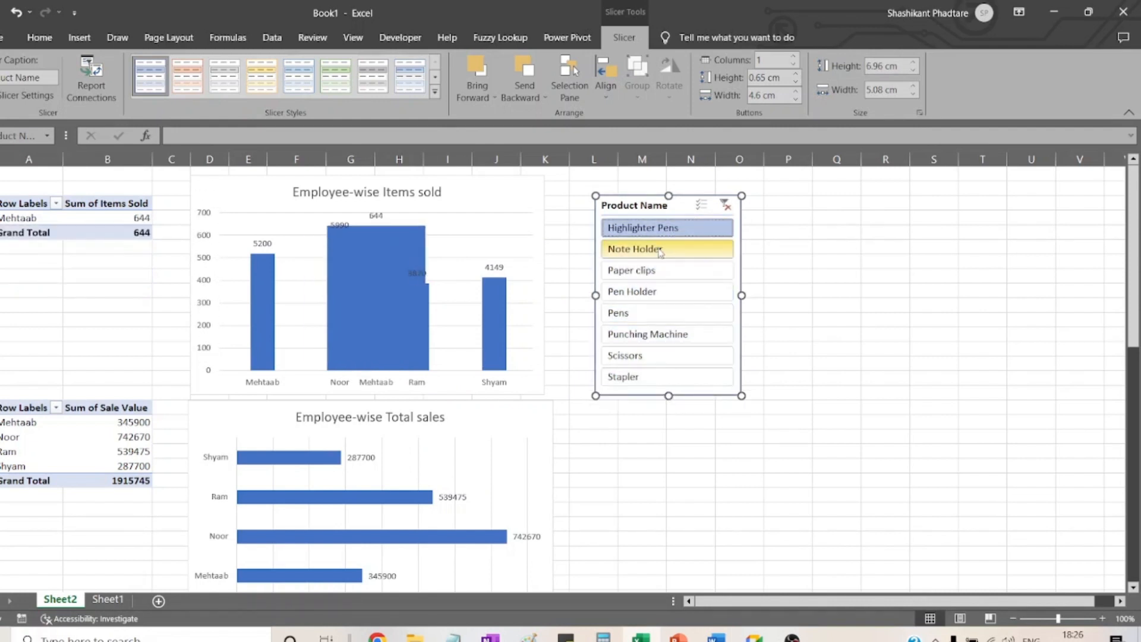
{"action": "left_click", "coordinate": [663, 252]}
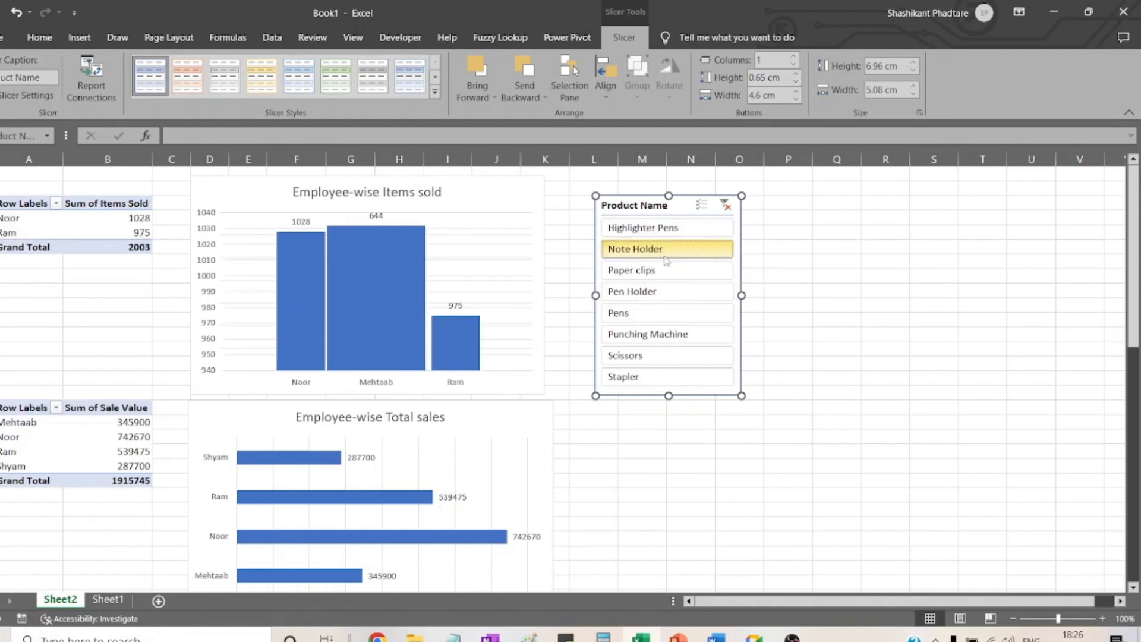
{"action": "left_click", "coordinate": [664, 275]}
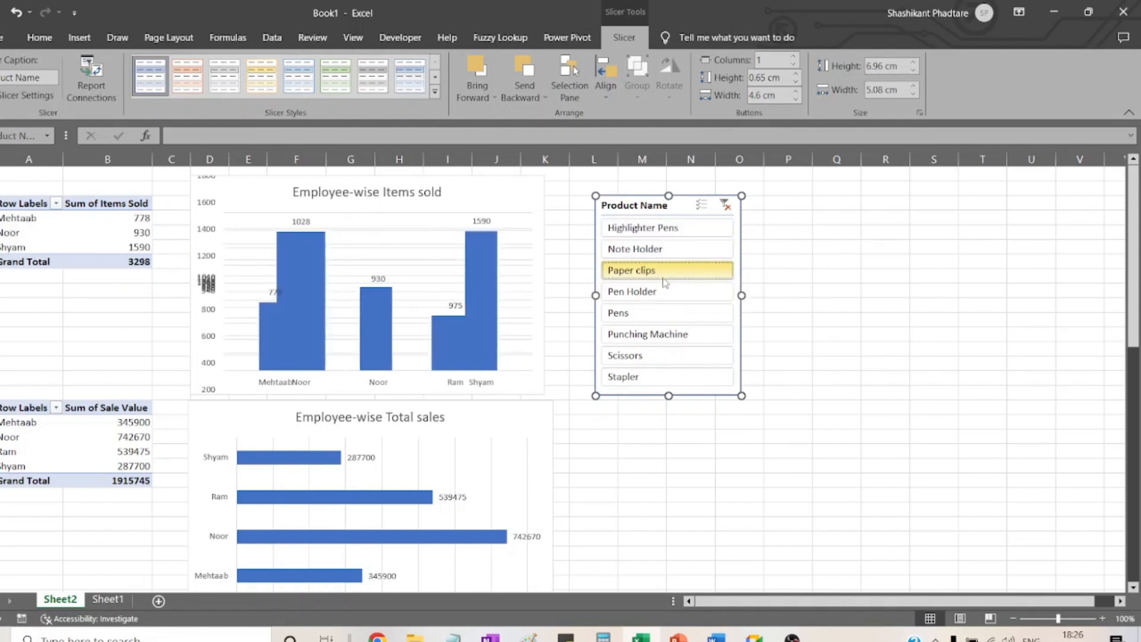
{"action": "left_click", "coordinate": [659, 294]}
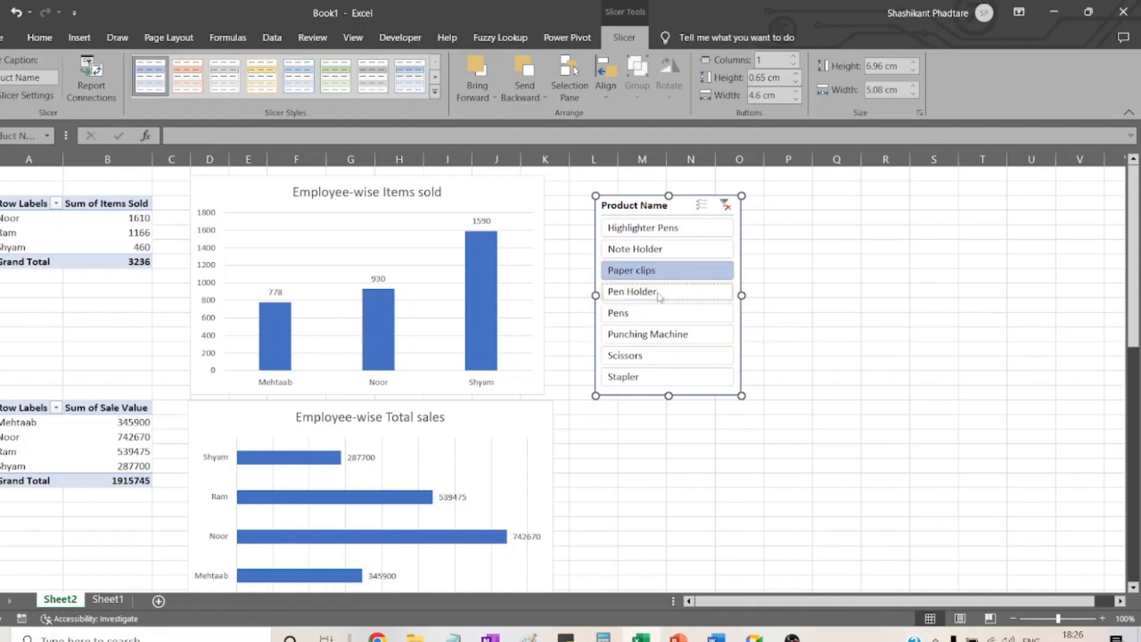
{"action": "left_click", "coordinate": [847, 328]}
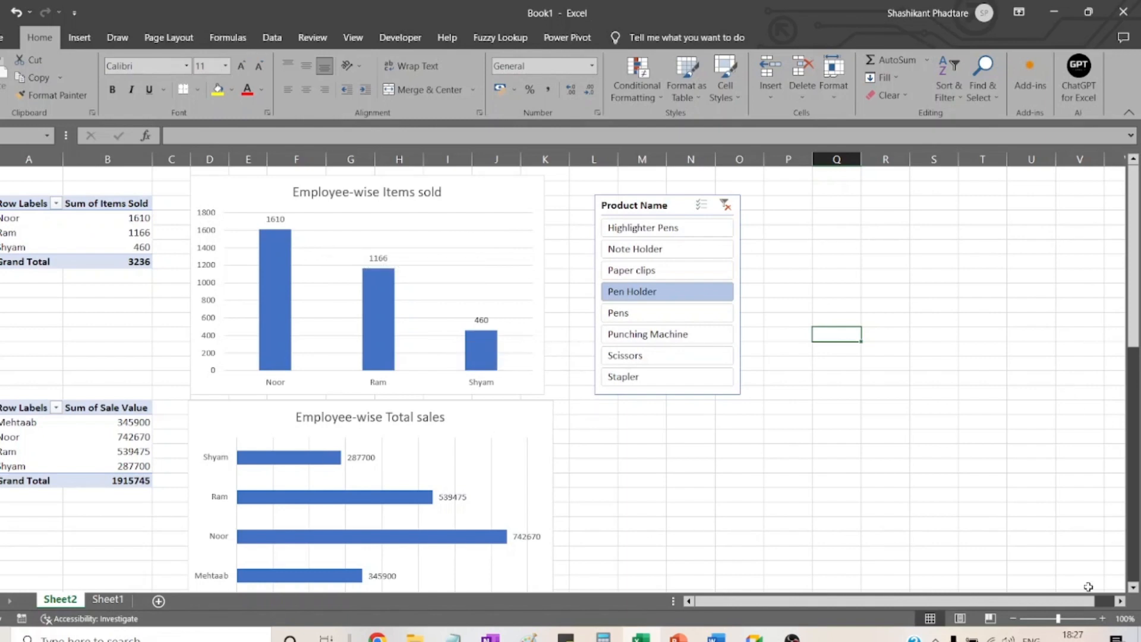
- Connect the Product Name slicer to PivotTable7, PivotTable8 and PivotTable9 in addition to PivotTable6
{"action": "left_click", "coordinate": [1014, 619]}
{"action": "left_click", "coordinate": [1013, 619]}
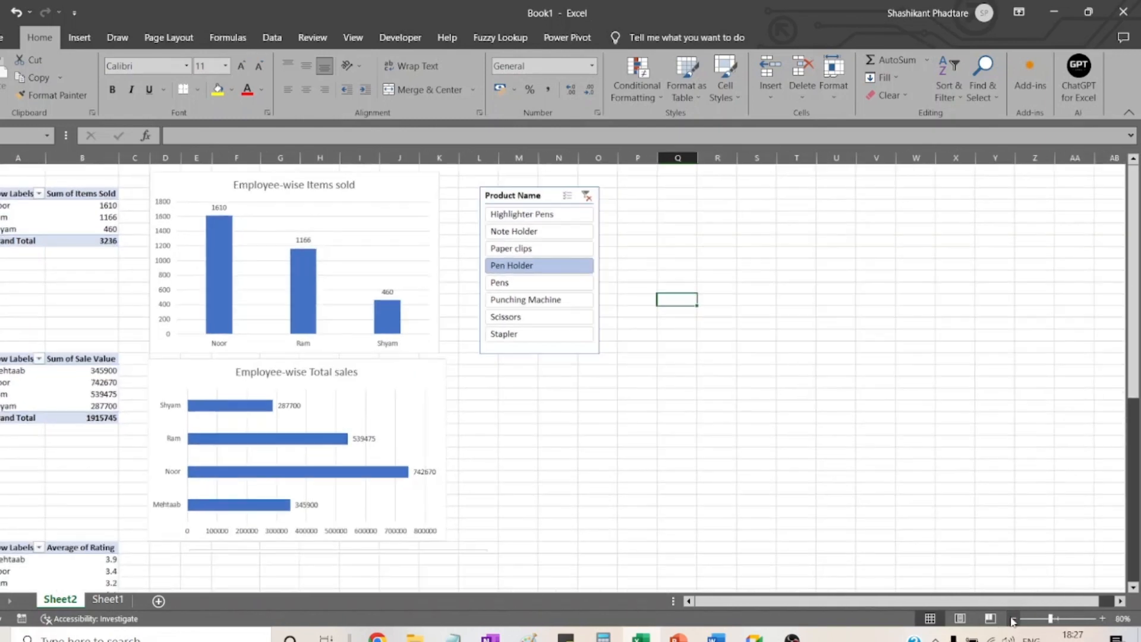
{"action": "left_click", "coordinate": [1013, 618]}
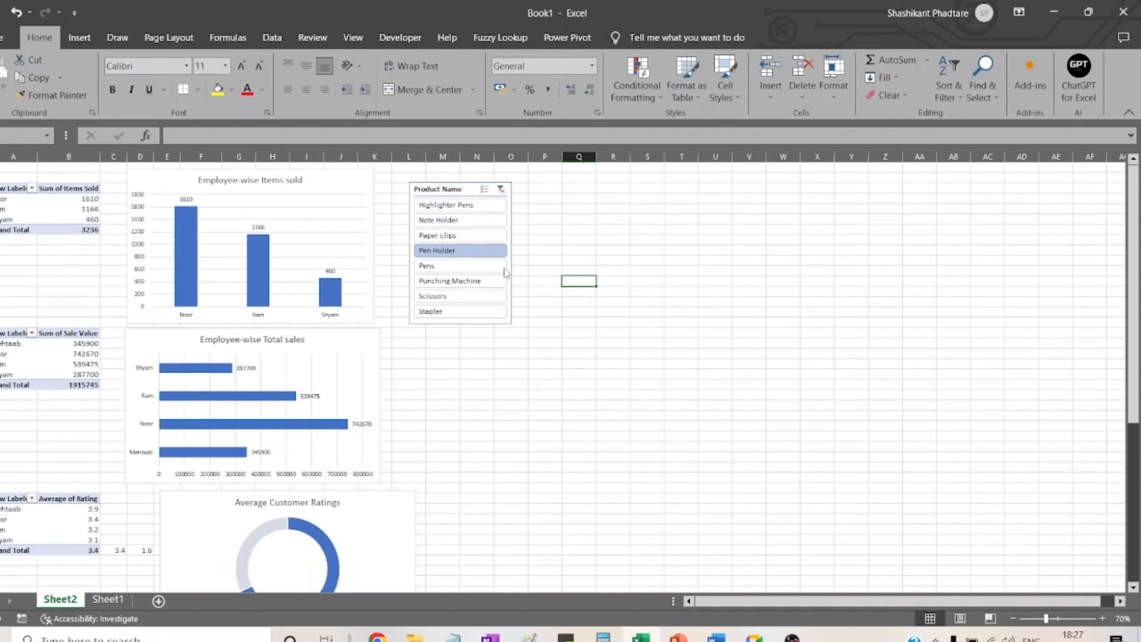
{"action": "right_click", "coordinate": [432, 212]}
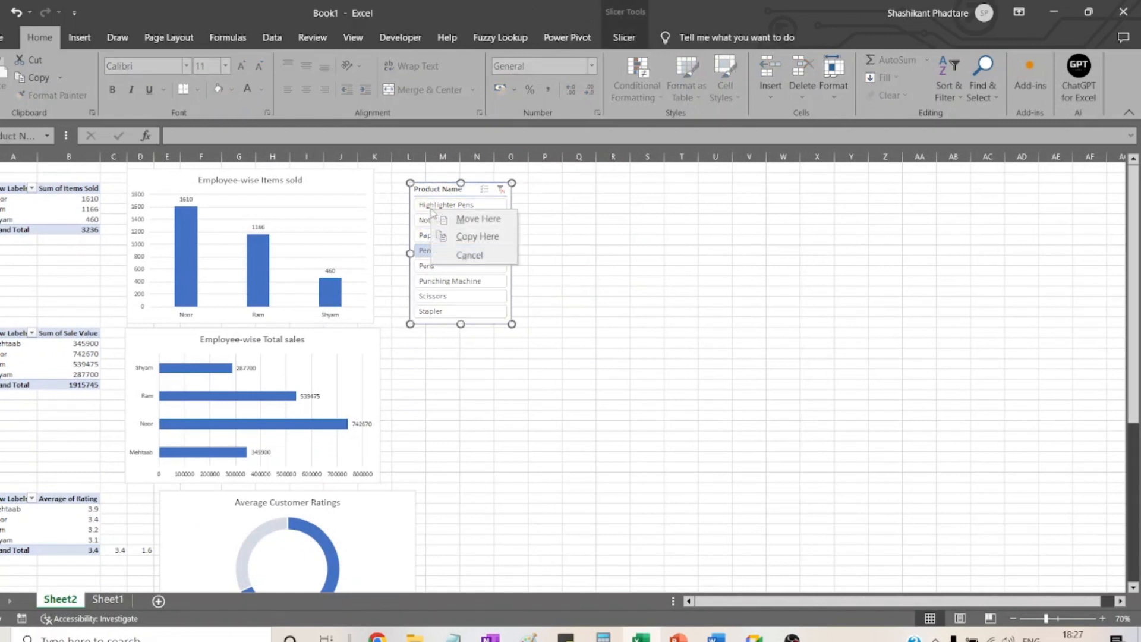
{"action": "right_click", "coordinate": [424, 205]}
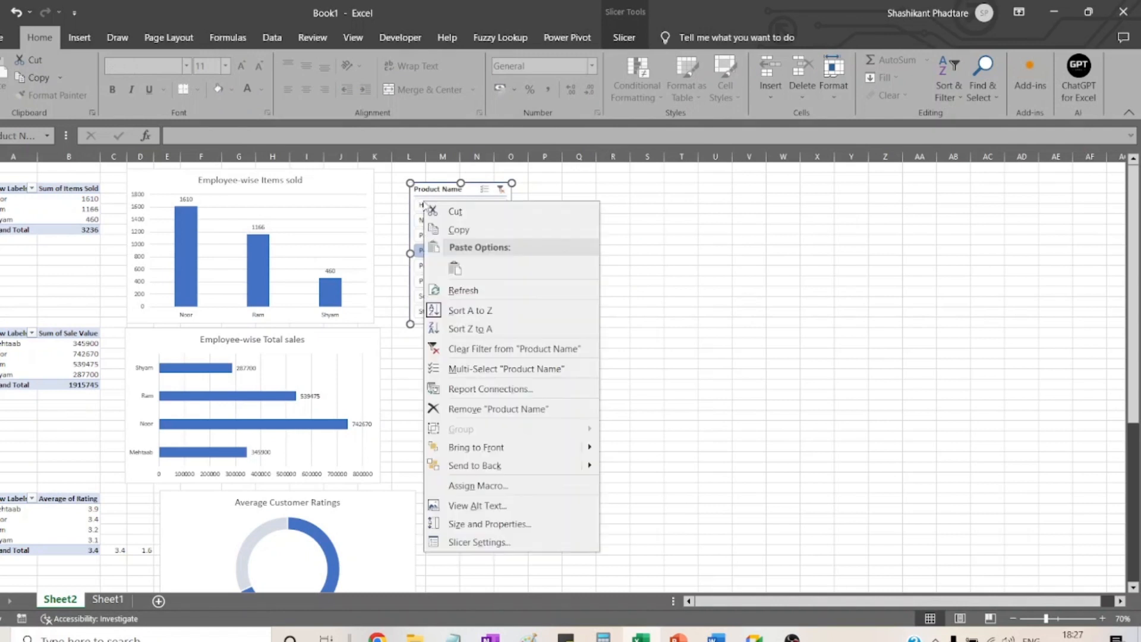
{"action": "left_click", "coordinate": [525, 391]}
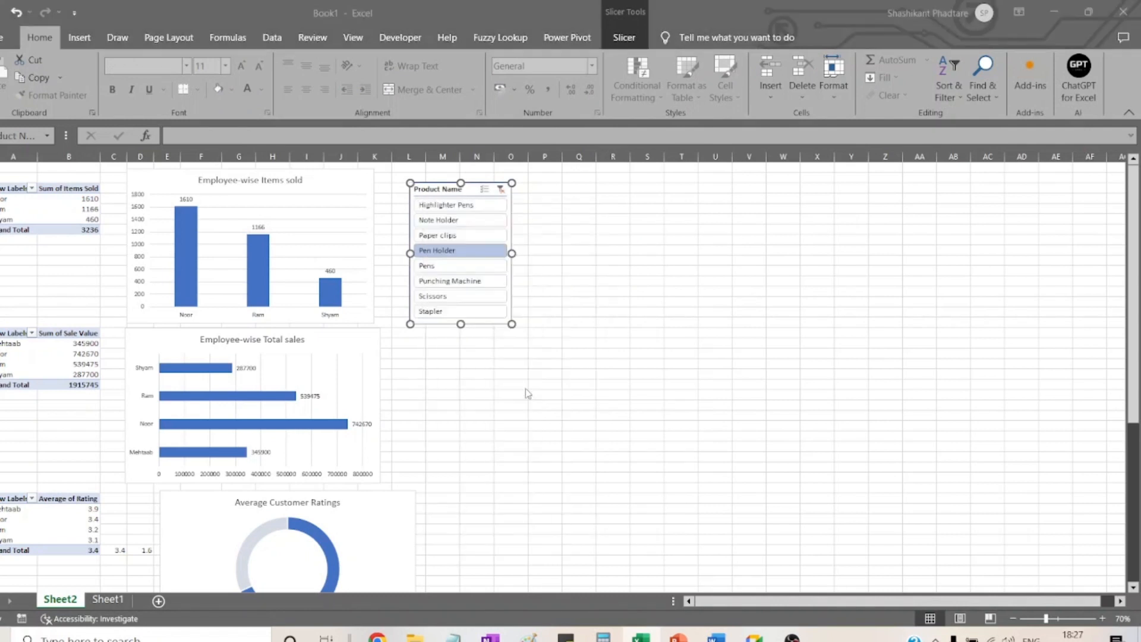
{"action": "left_click", "coordinate": [401, 418]}
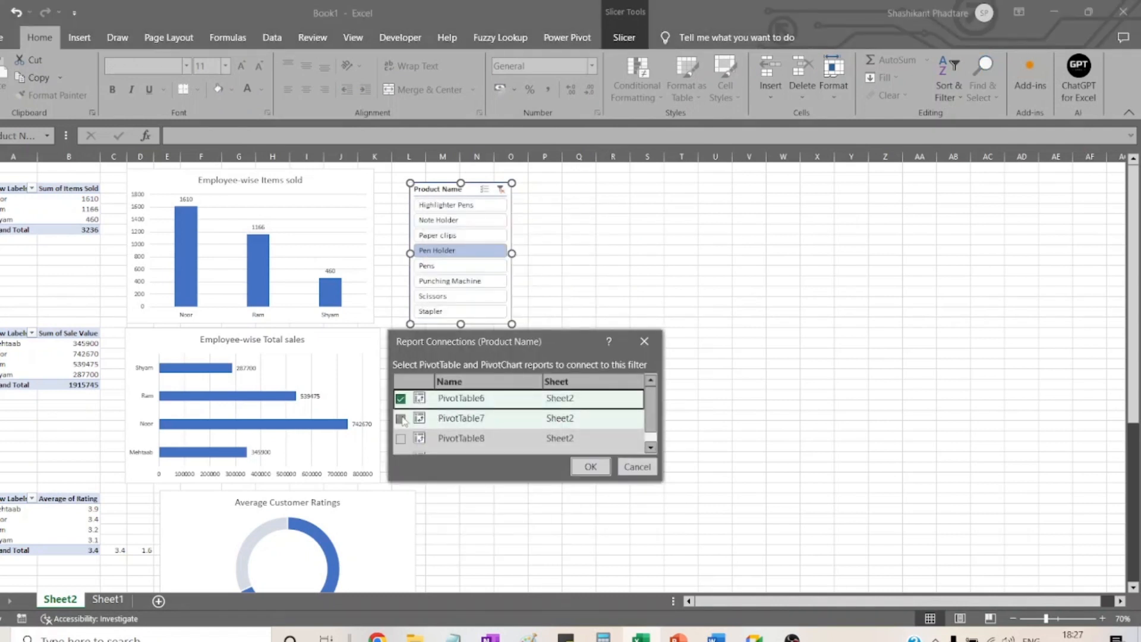
{"action": "left_click", "coordinate": [401, 440]}
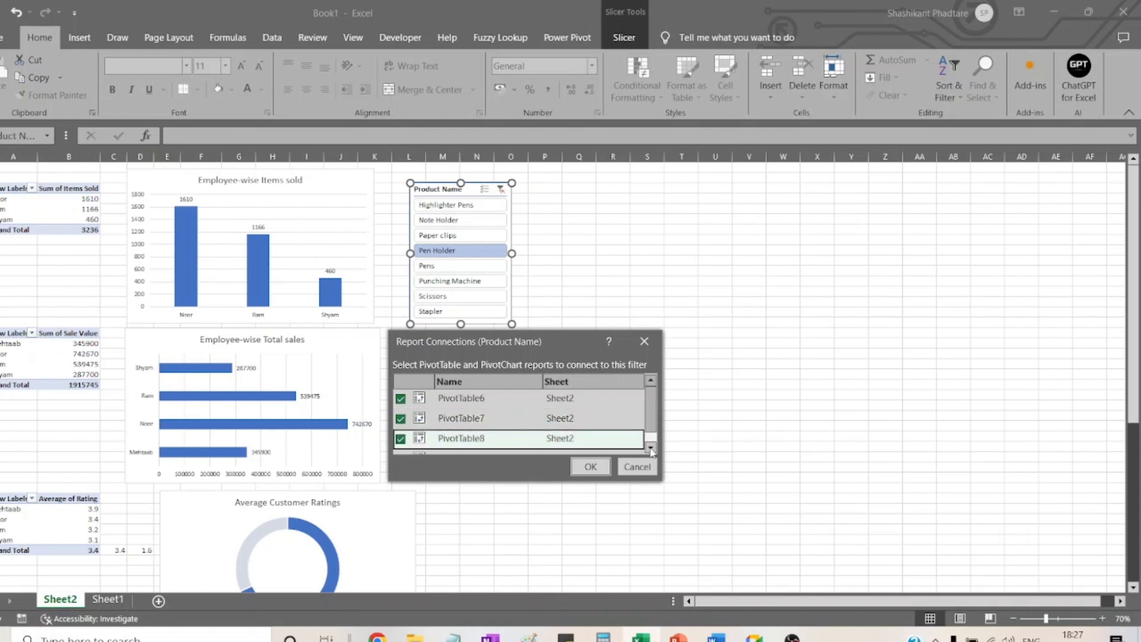
{"action": "left_click", "coordinate": [651, 447]}
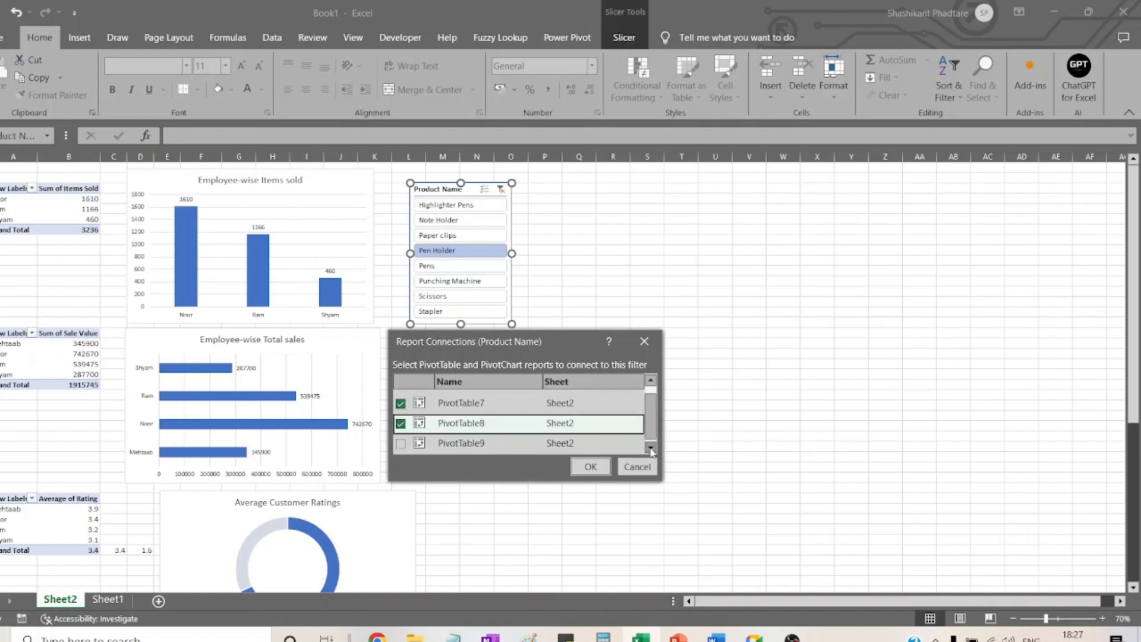
{"action": "left_click", "coordinate": [400, 443]}
{"action": "left_click", "coordinate": [590, 468]}
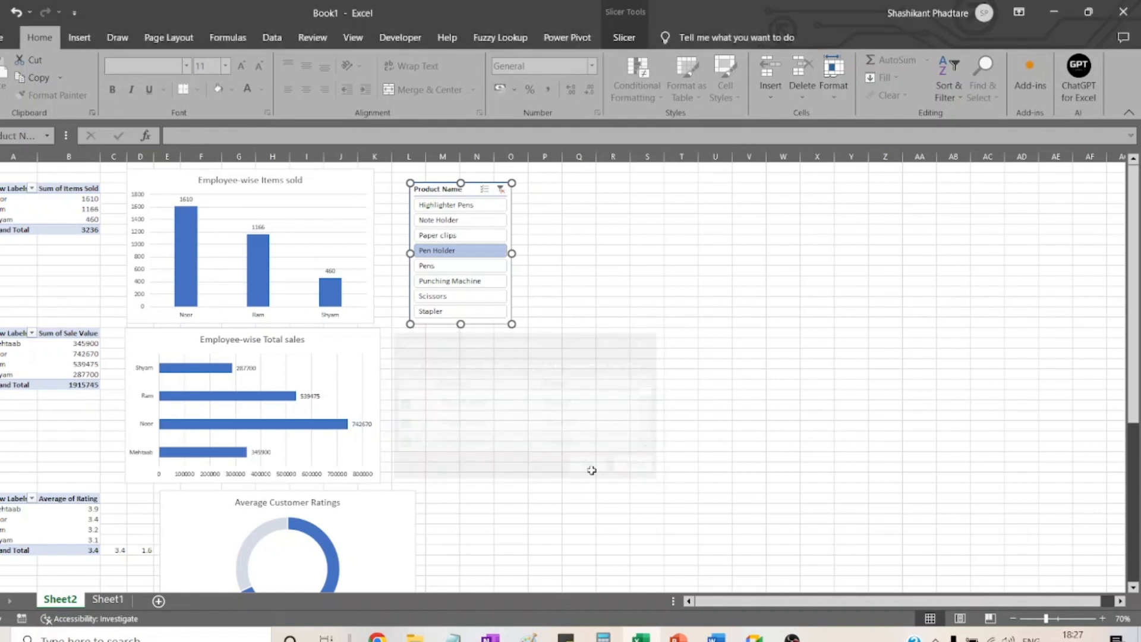
{"action": "left_click", "coordinate": [629, 250]}
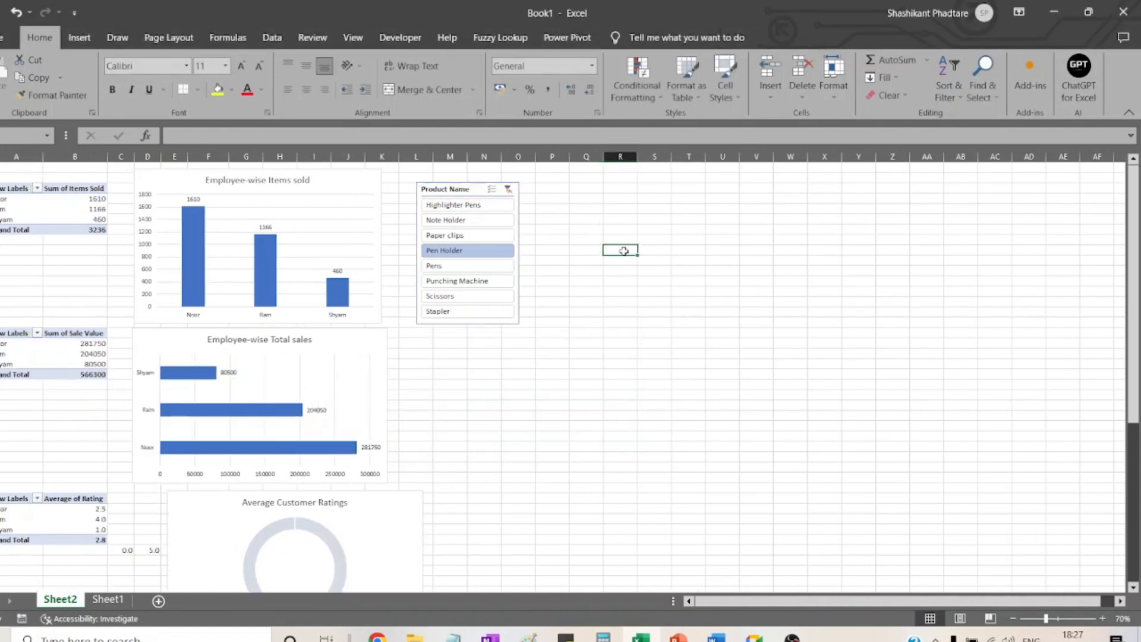
- Filter the connected charts with the slicer by Paper clips, Note Holder, Highlighter Pens, Punching Machine, Scissors and finally Stapler
{"action": "left_click", "coordinate": [473, 235]}
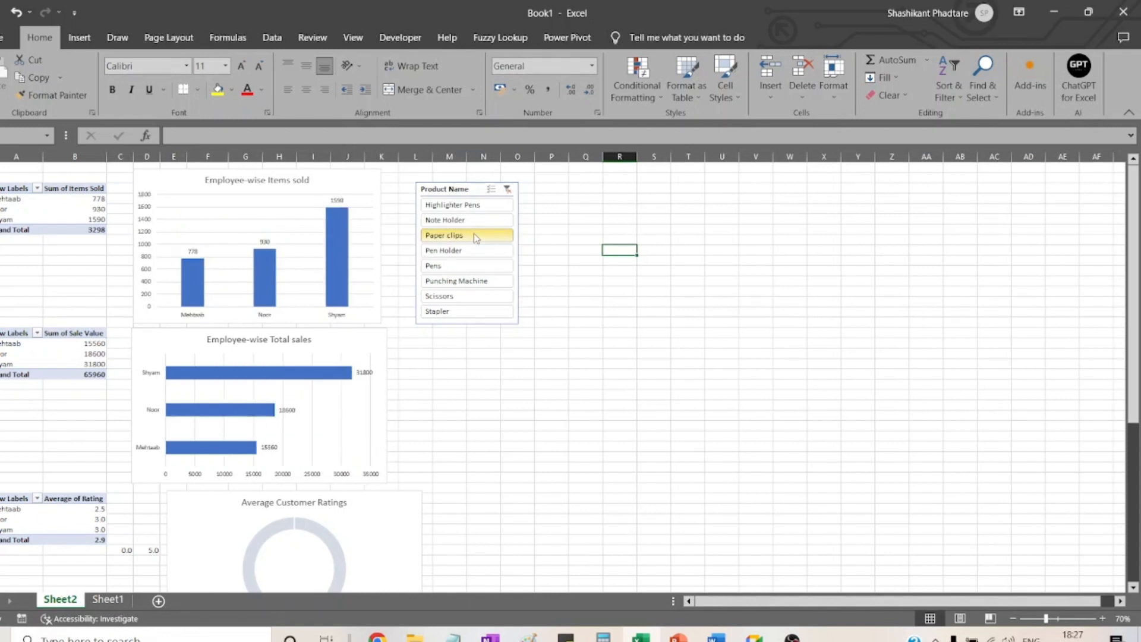
{"action": "left_click", "coordinate": [467, 222]}
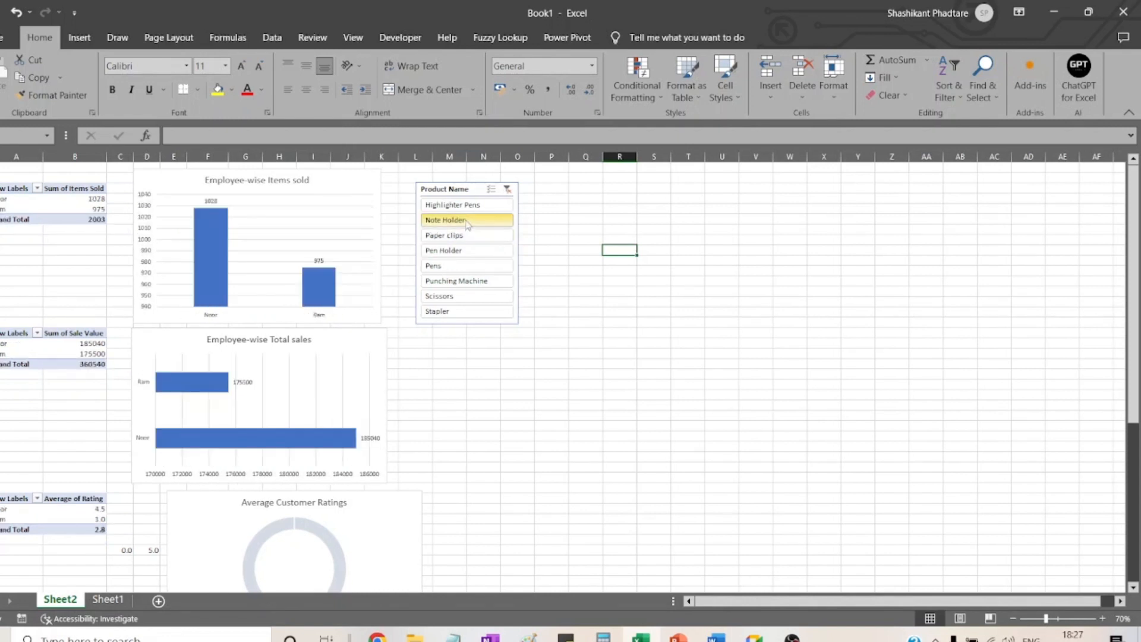
{"action": "left_click", "coordinate": [461, 205]}
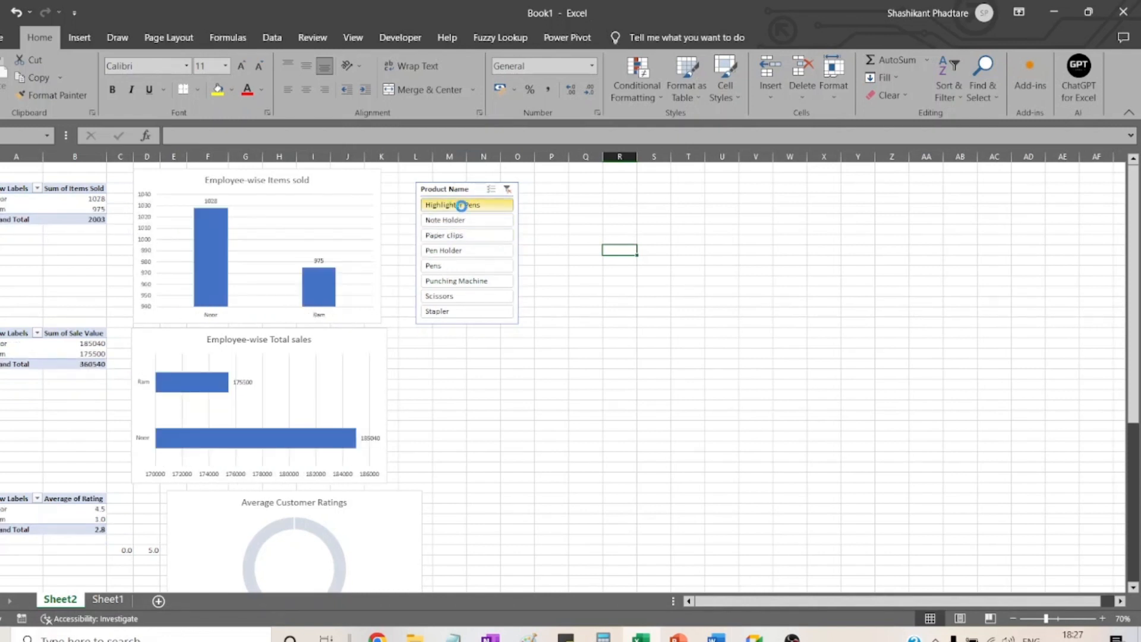
{"action": "left_click", "coordinate": [469, 286]}
{"action": "left_click", "coordinate": [462, 296]}
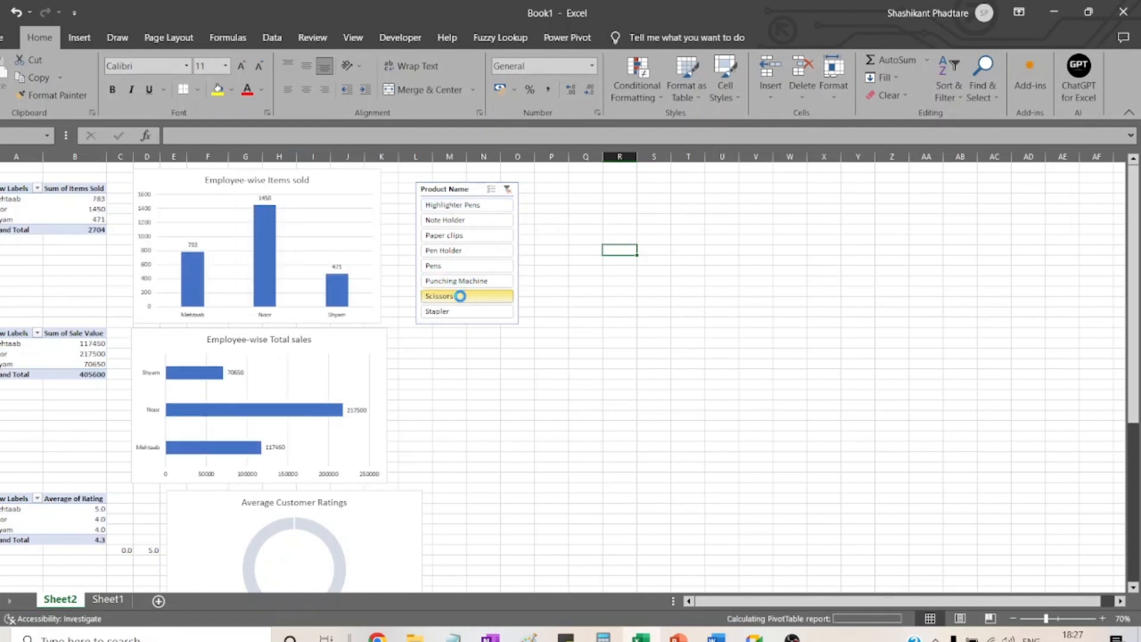
{"action": "left_click", "coordinate": [459, 312]}
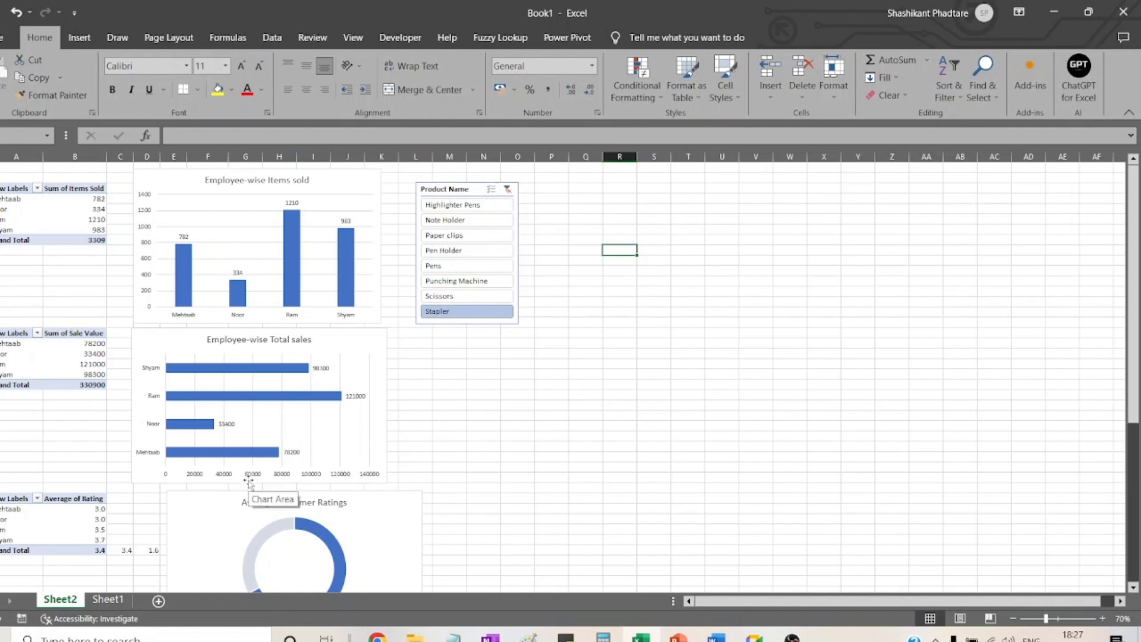
- Rename Sheet2 as Pivots and Sheet1 as Data
{"action": "left_click", "coordinate": [109, 598]}
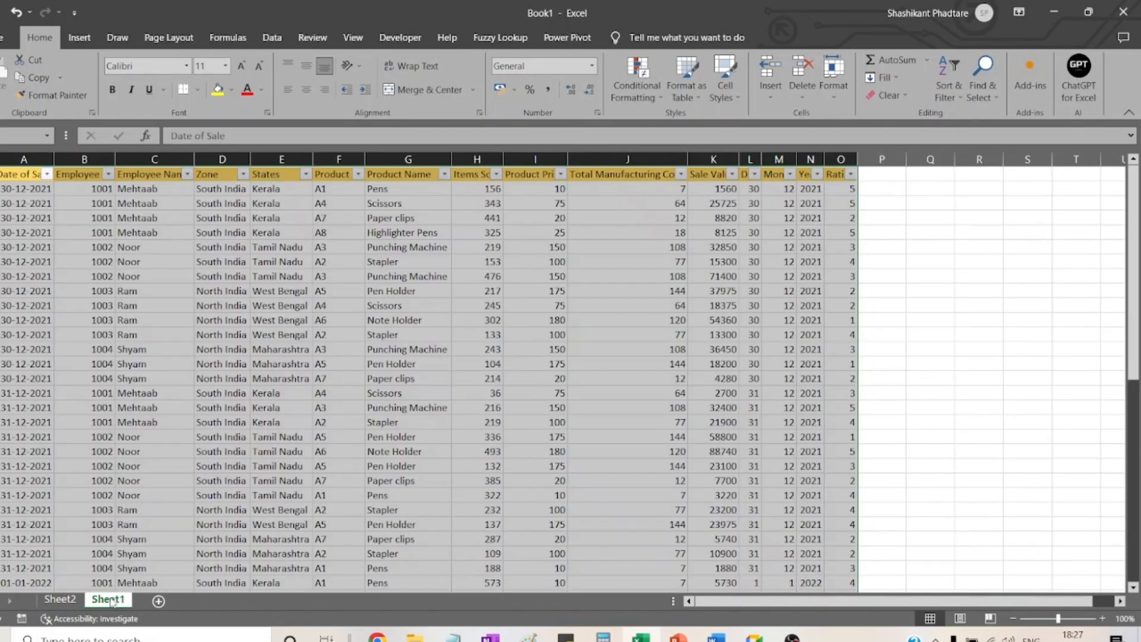
{"action": "double_click", "coordinate": [59, 599]}
{"action": "type", "text": "Piv"}
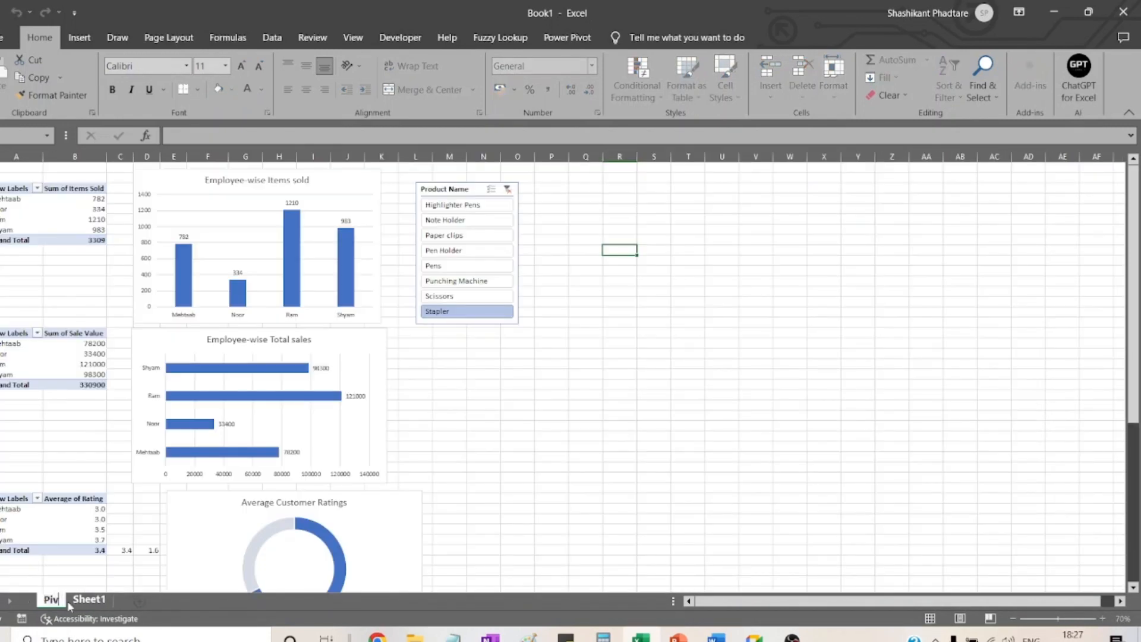
{"action": "type", "text": "ots"}
{"action": "double_click", "coordinate": [102, 599]}
{"action": "type", "text": "Data"}
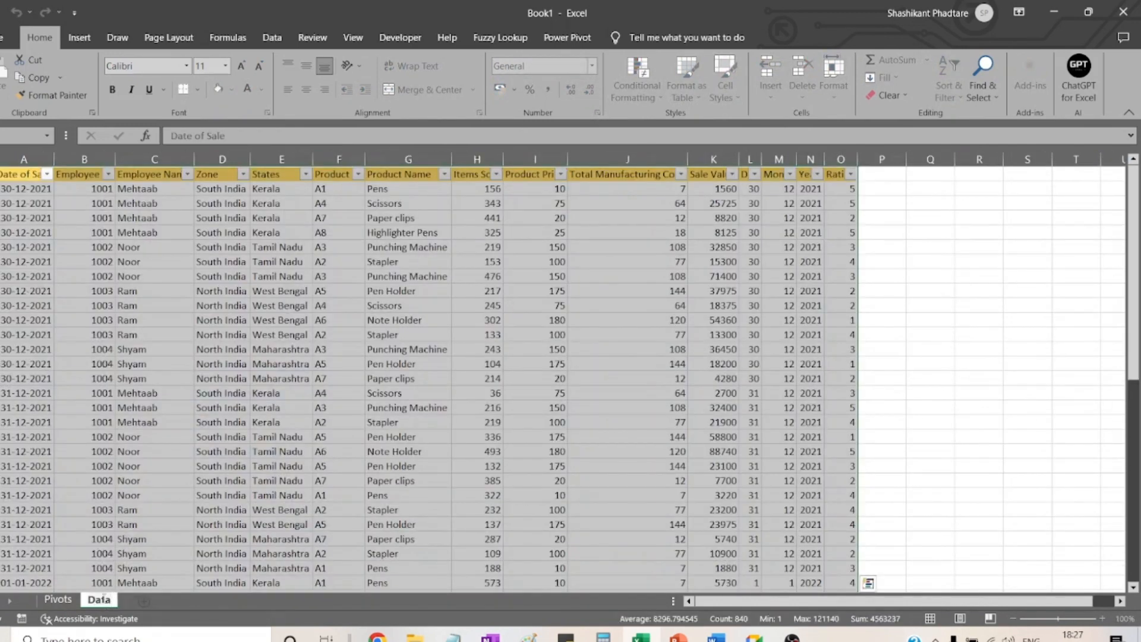
{"action": "left_click", "coordinate": [281, 379]}
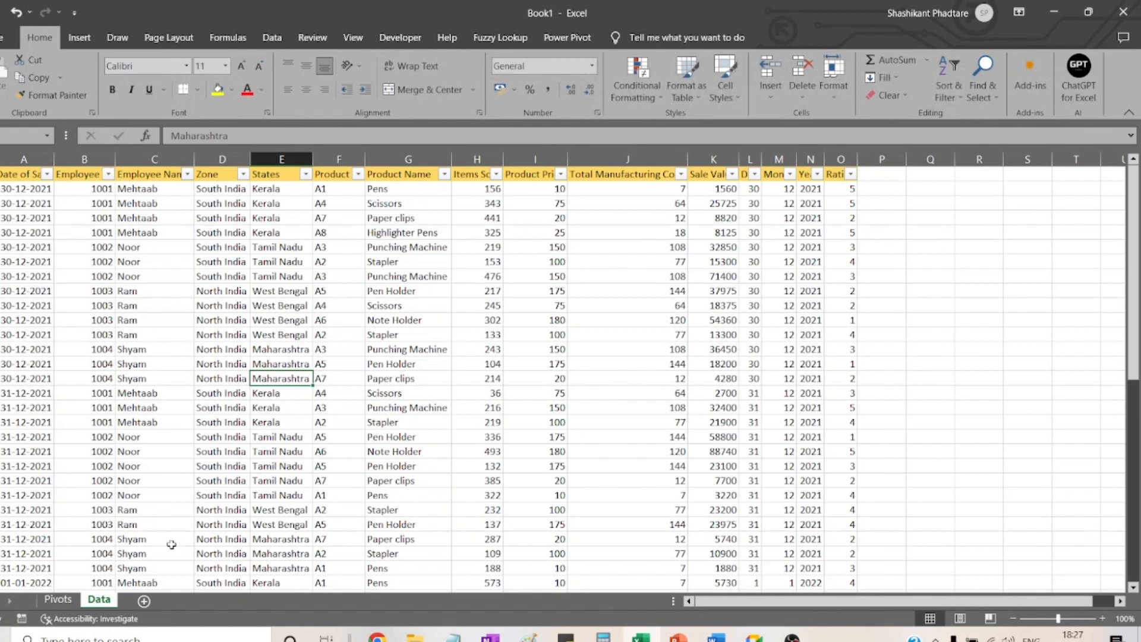
- Add a new blank sheet at the end of the workbook and move the Pivots sheet after Data
{"action": "left_click", "coordinate": [144, 601]}
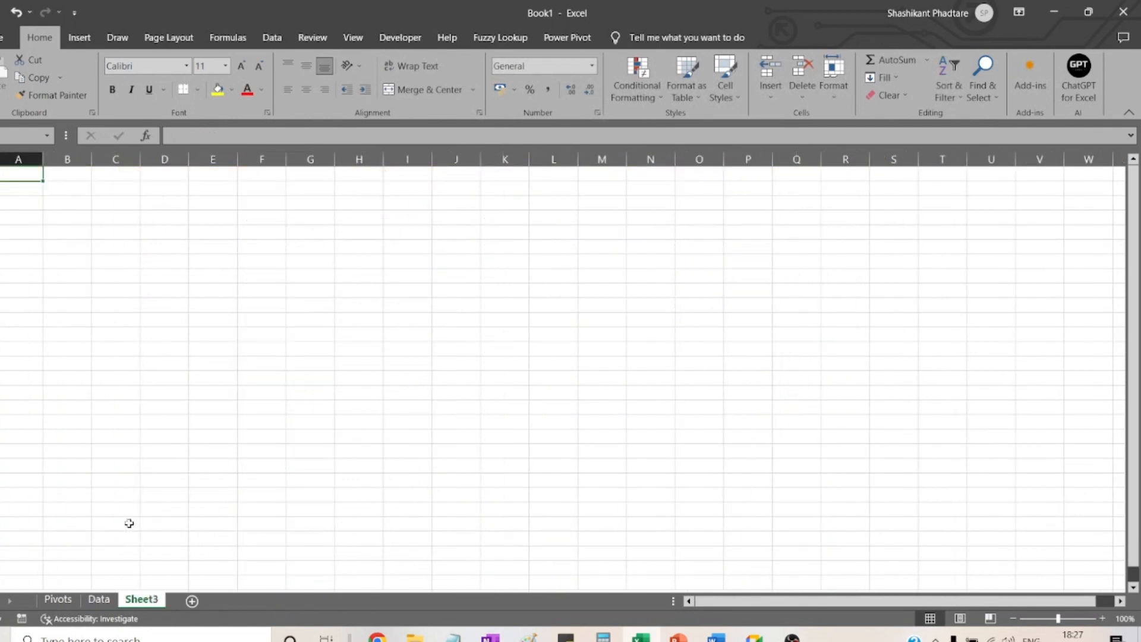
{"action": "left_click", "coordinate": [73, 600]}
{"action": "left_click_drag", "start_coordinate": [143, 591], "coordinate": [141, 598]}
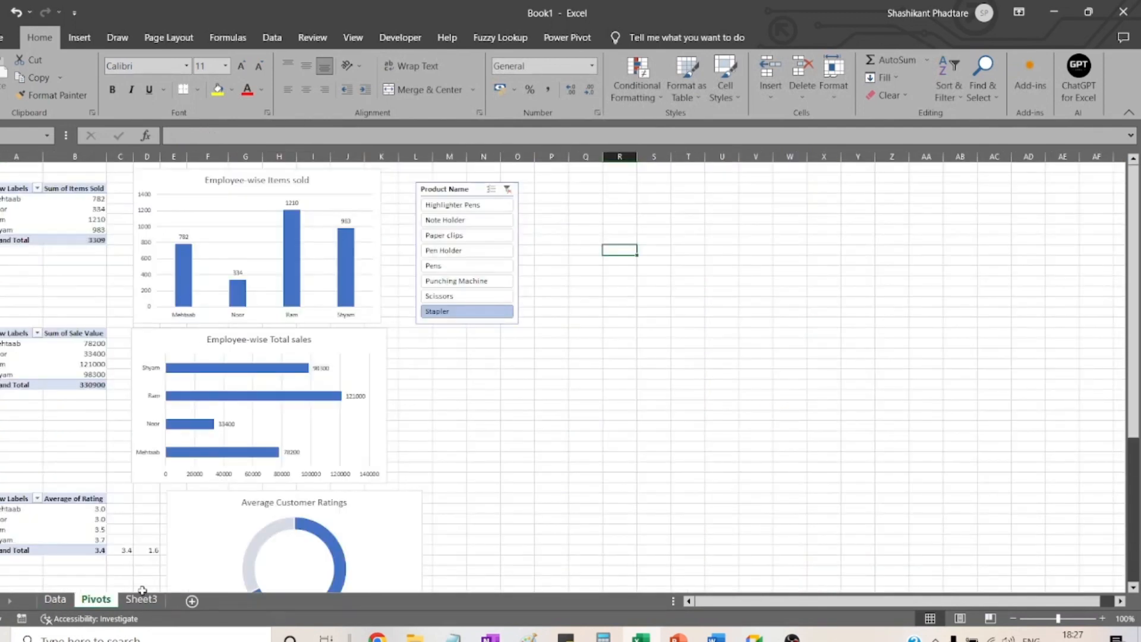
- Fill the visible cells of columns A to C on Sheet3 with a gray shade of the Background 2 theme color
{"action": "left_click", "coordinate": [141, 599]}
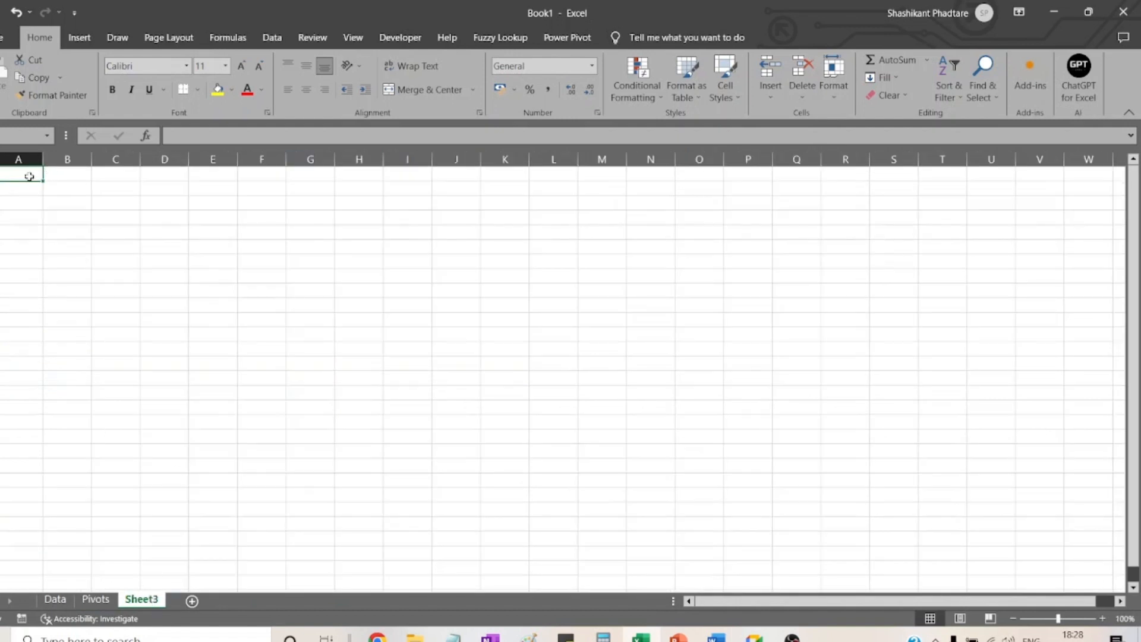
{"action": "left_click_drag", "start_coordinate": [22, 177], "coordinate": [135, 577]}
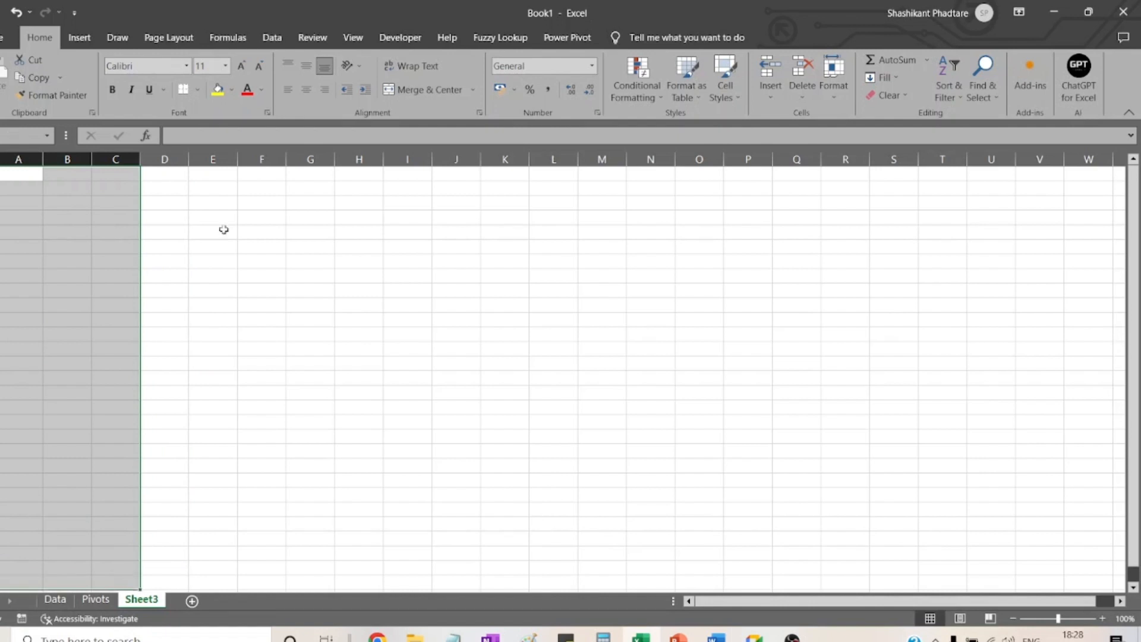
{"action": "left_click", "coordinate": [233, 90]}
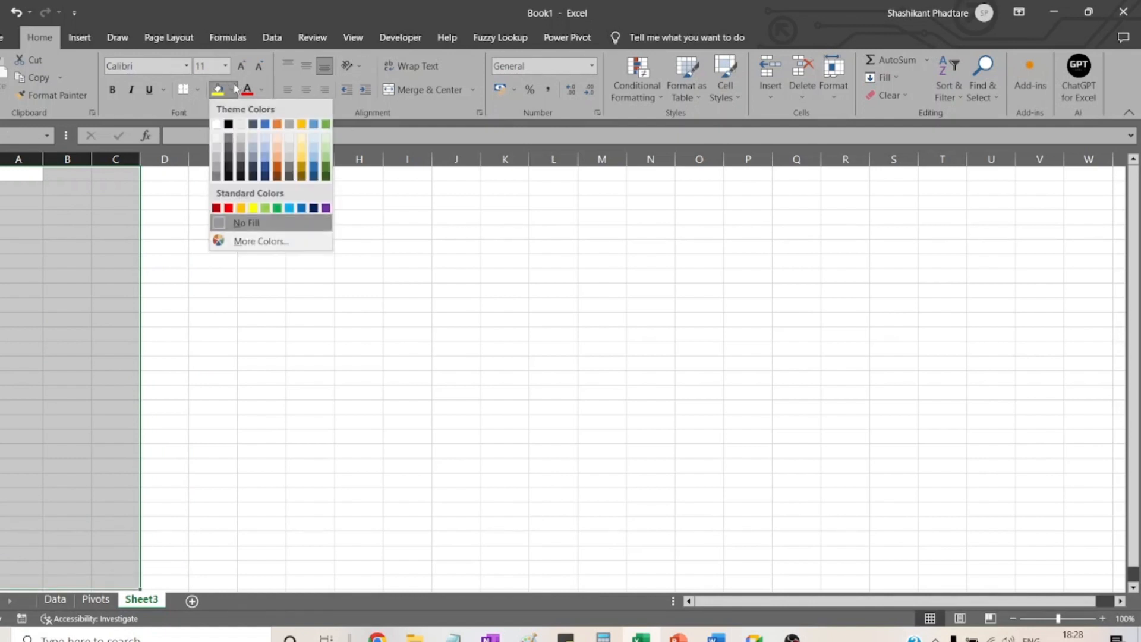
{"action": "left_click", "coordinate": [242, 149]}
- Fill the visible cells of columns D to W on Sheet3 with a darker gray of the Background 2 theme color
{"action": "left_click", "coordinate": [177, 177]}
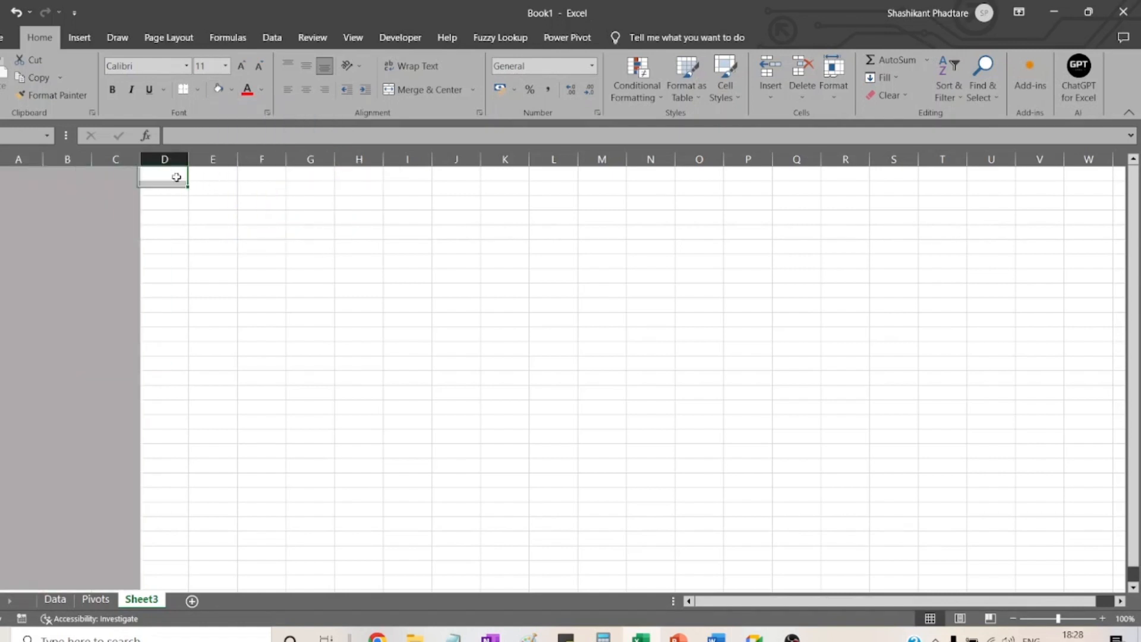
{"action": "left_click", "coordinate": [1093, 581], "text": "shift"}
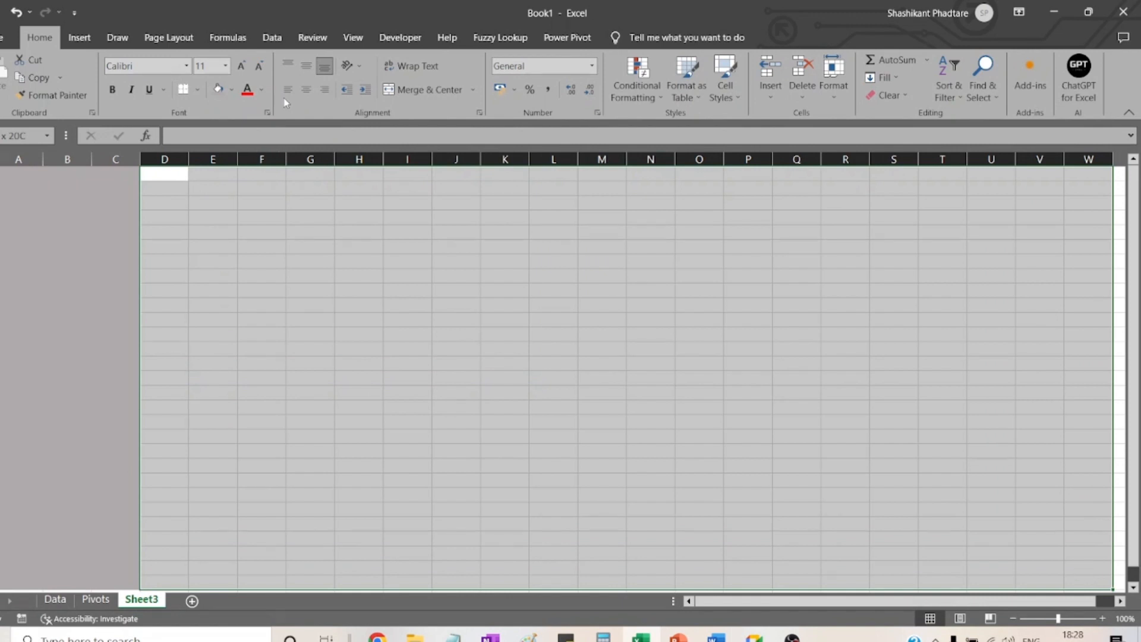
{"action": "left_click", "coordinate": [231, 89]}
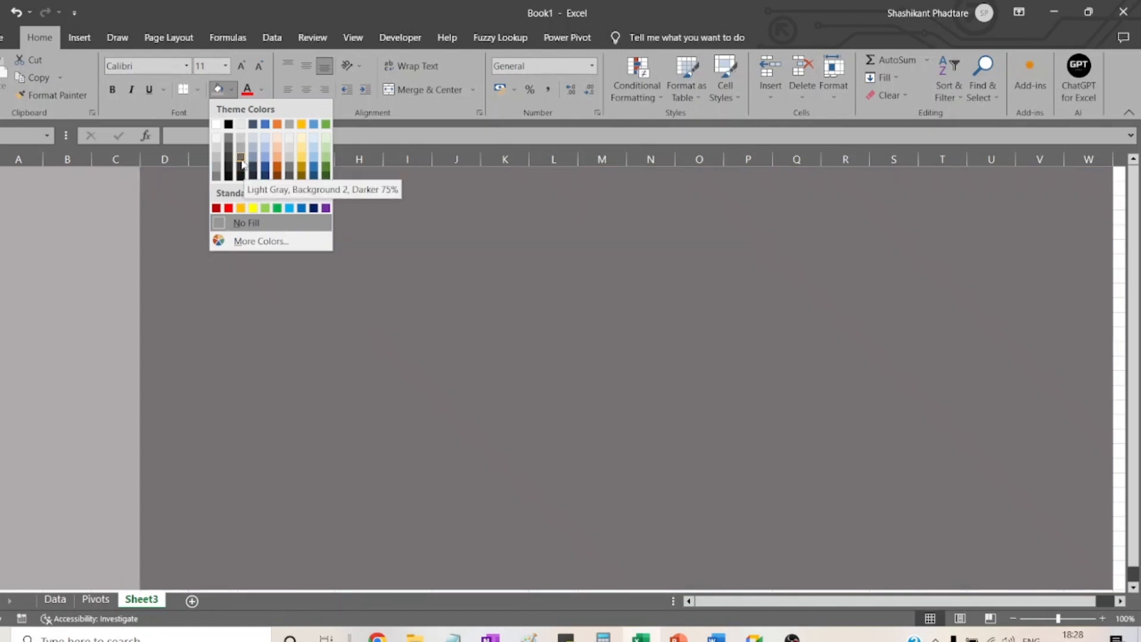
{"action": "left_click", "coordinate": [241, 159]}
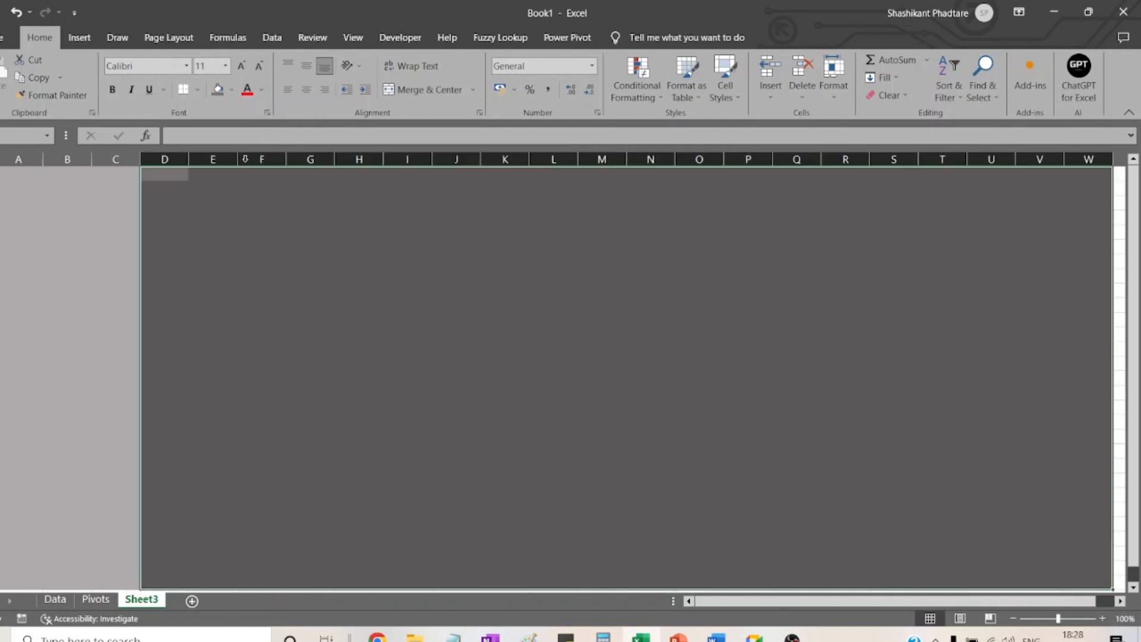
{"action": "left_click", "coordinate": [333, 231]}
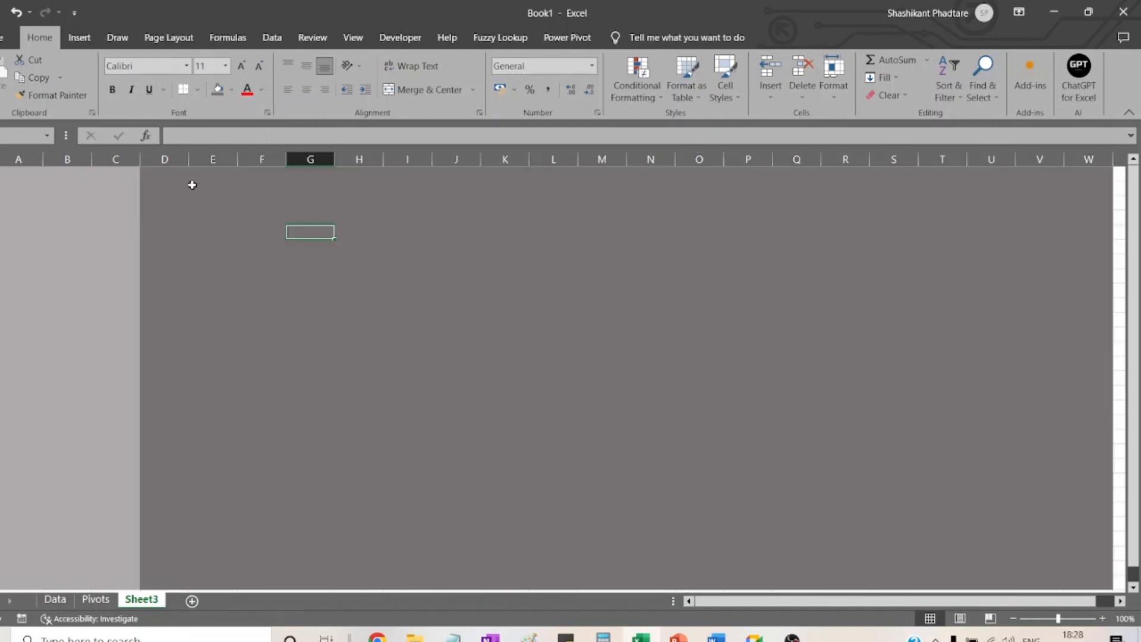
- Copy the Employee-wise Items sold chart from Pivots to cell E2 of Sheet3, and return to the Pivots sheet
{"action": "left_click", "coordinate": [192, 185]}
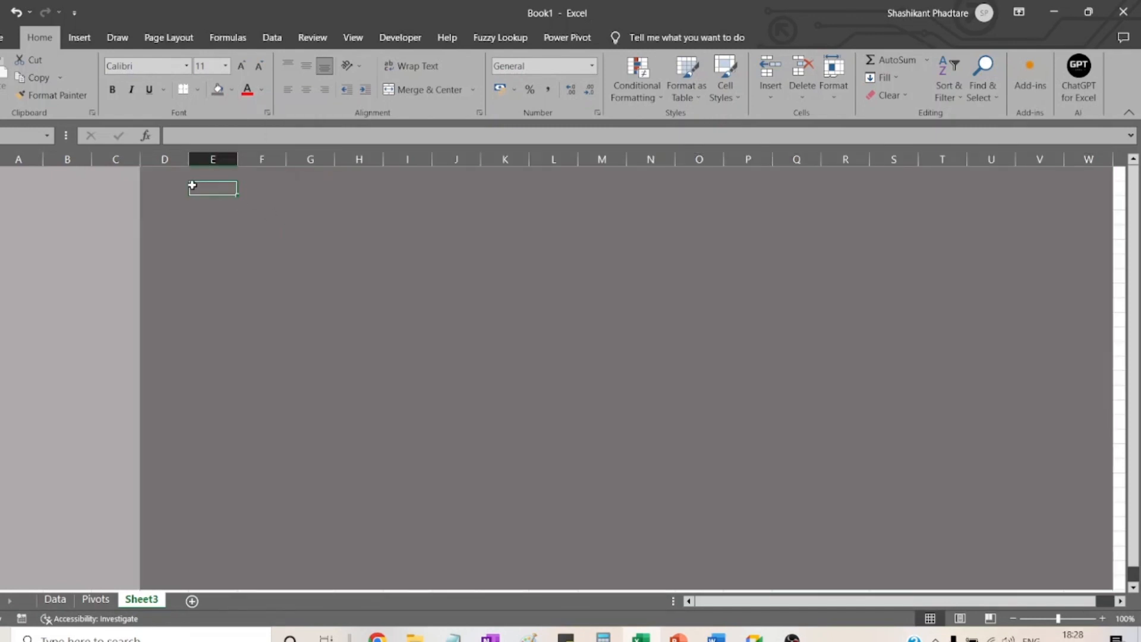
{"action": "left_click", "coordinate": [95, 598]}
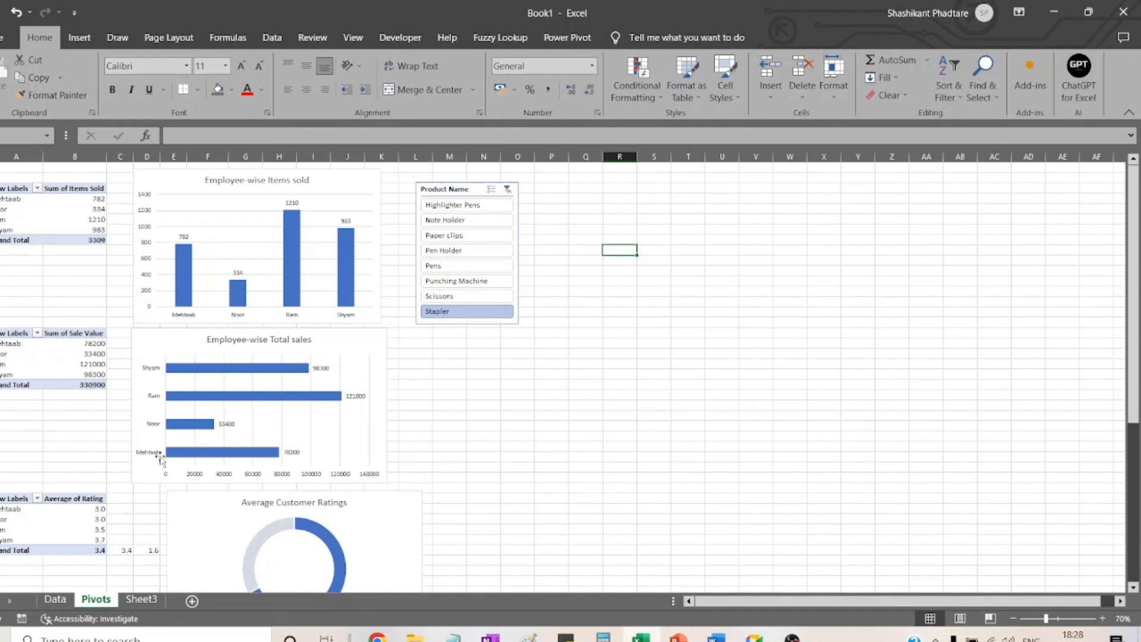
{"action": "left_click", "coordinate": [171, 195]}
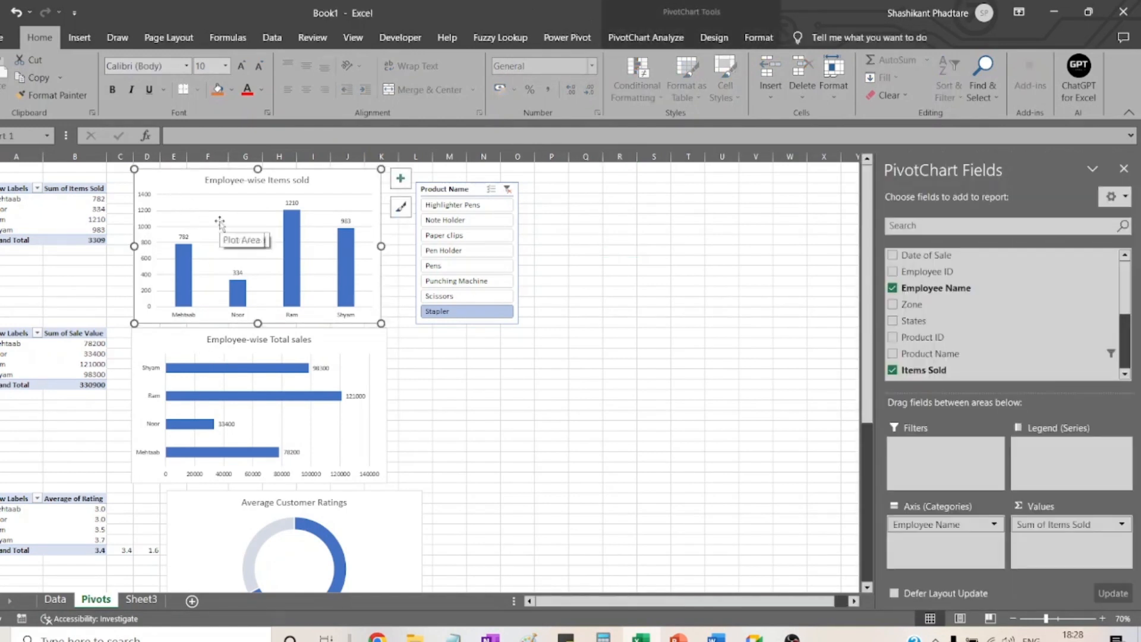
{"action": "left_click", "coordinate": [141, 599]}
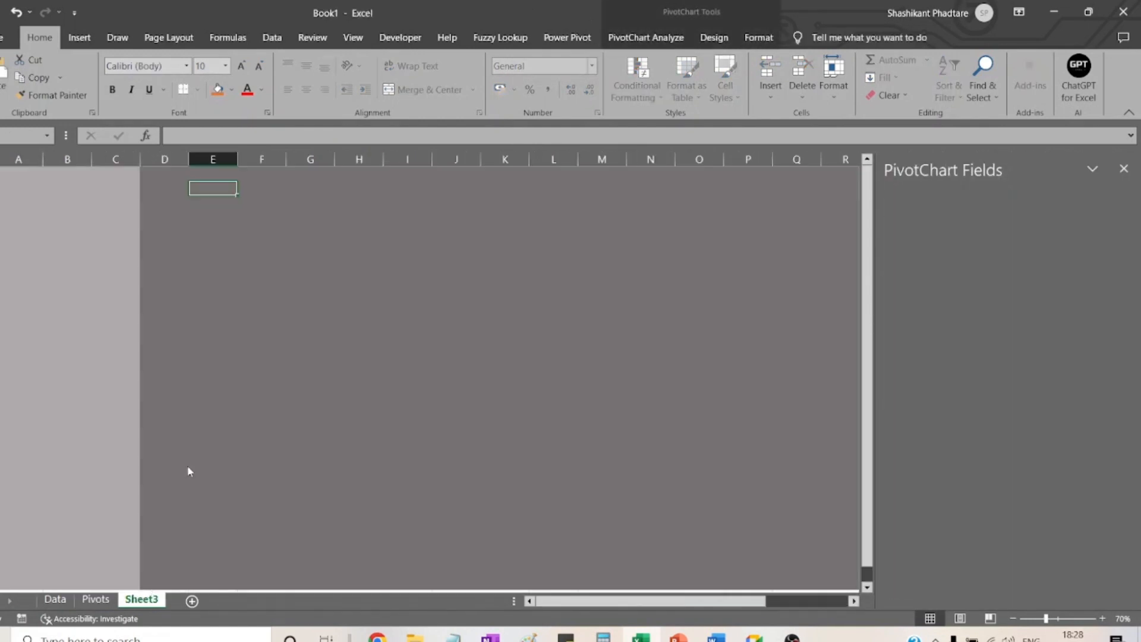
{"action": "key", "text": "ctrl+v"}
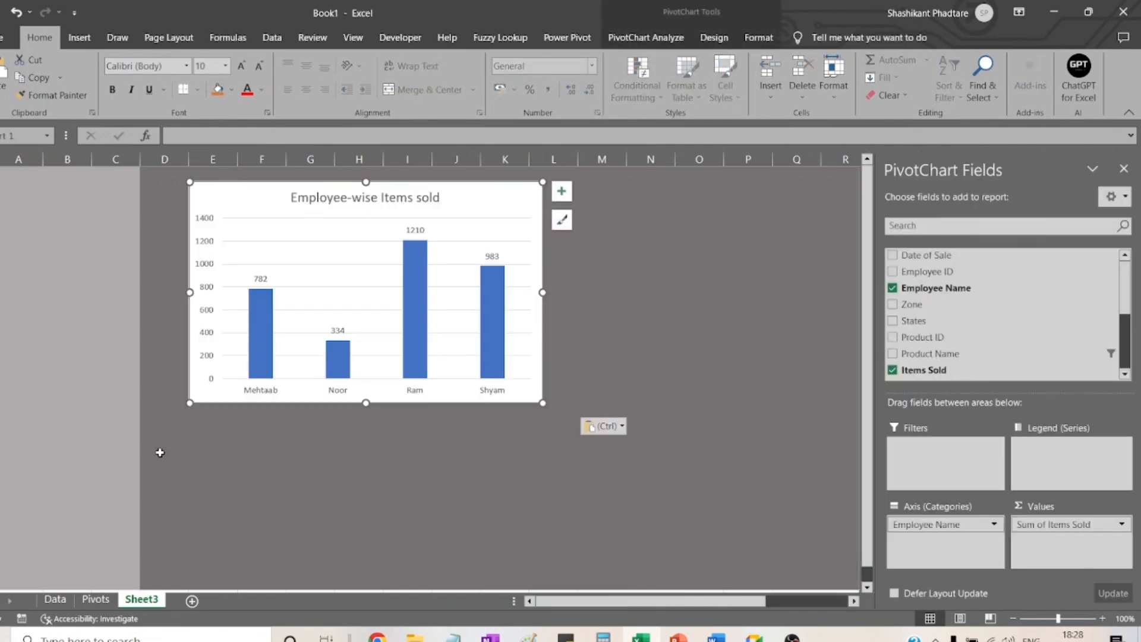
{"action": "left_click", "coordinate": [92, 601]}
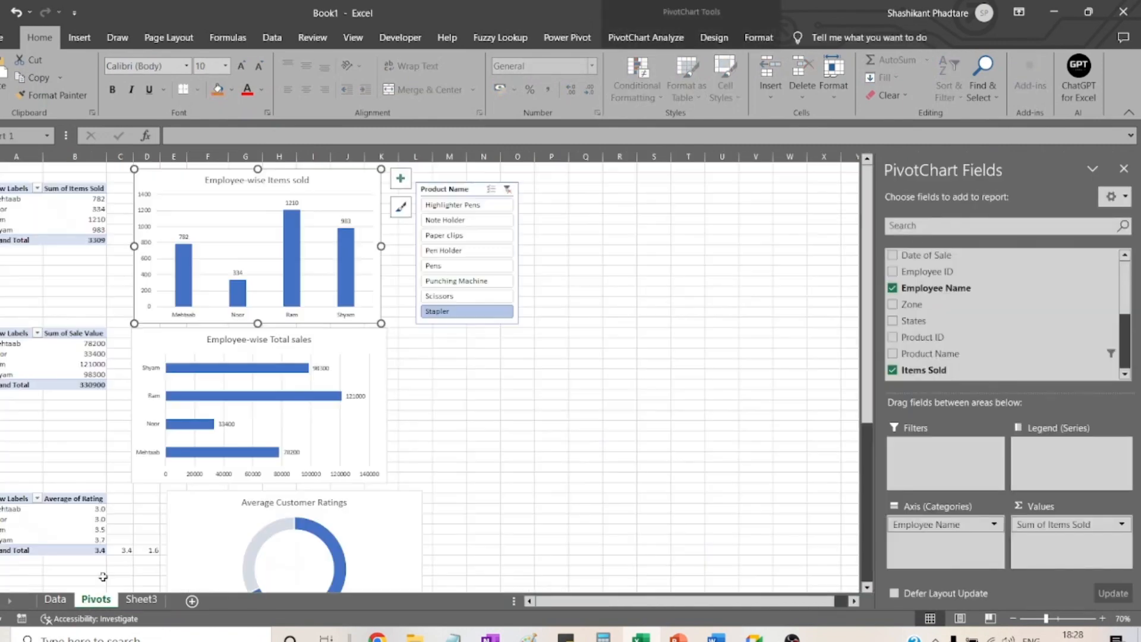
- Copy the Employee-wise Total sales chart from Pivots to Sheet3, starting in column M beside the Employee-wise Items sold chart
{"action": "left_click", "coordinate": [305, 353]}
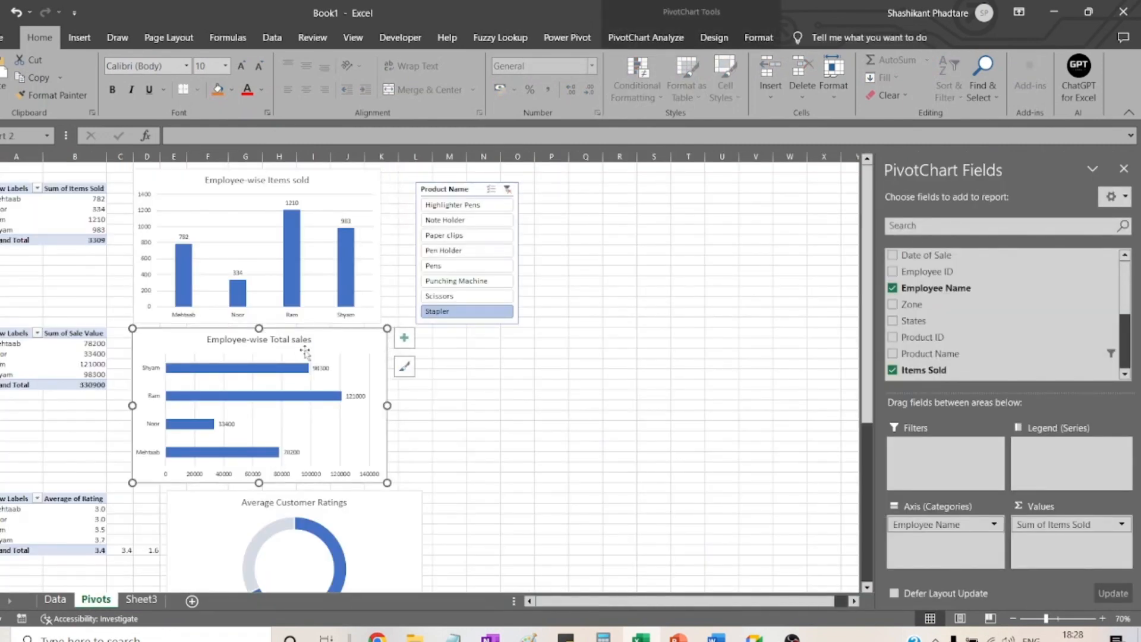
{"action": "left_click", "coordinate": [143, 599]}
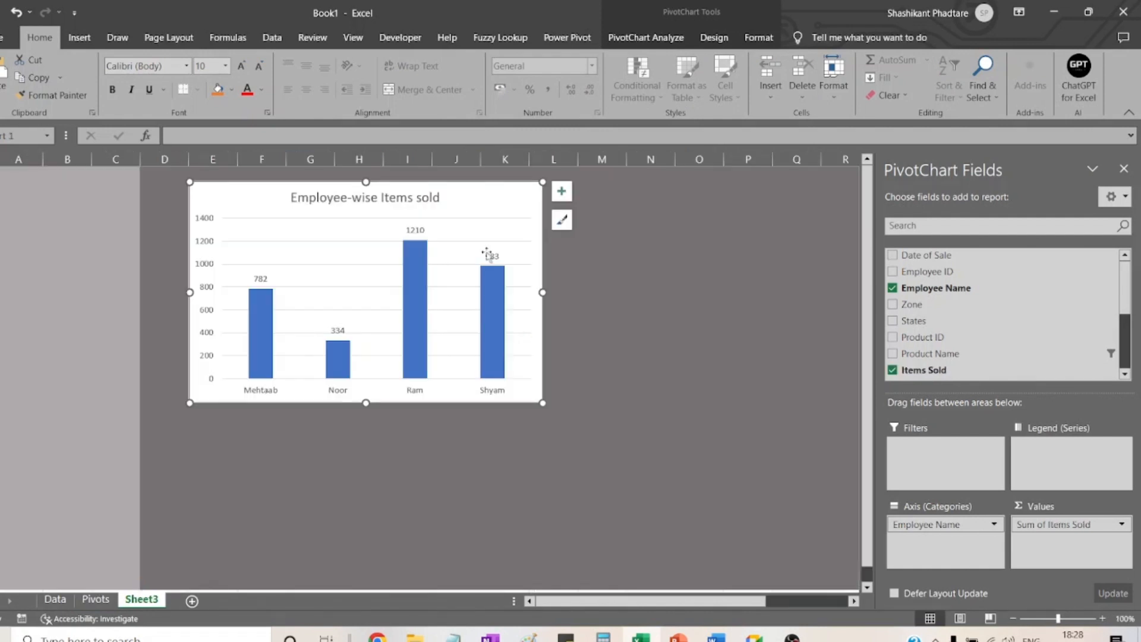
{"action": "left_click", "coordinate": [588, 190]}
{"action": "key", "text": "ctrl+v"}
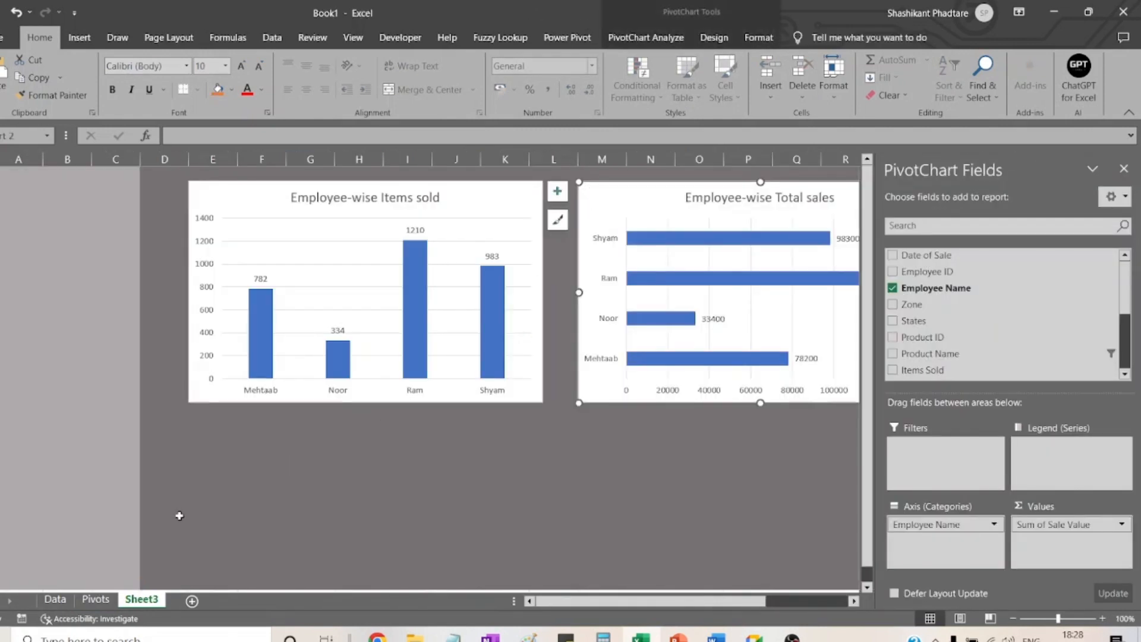
- Copy the Average Customer Ratings chart from Pivots to Sheet3, starting in column E below the Employee-wise Items sold chart
{"action": "left_click", "coordinate": [95, 599]}
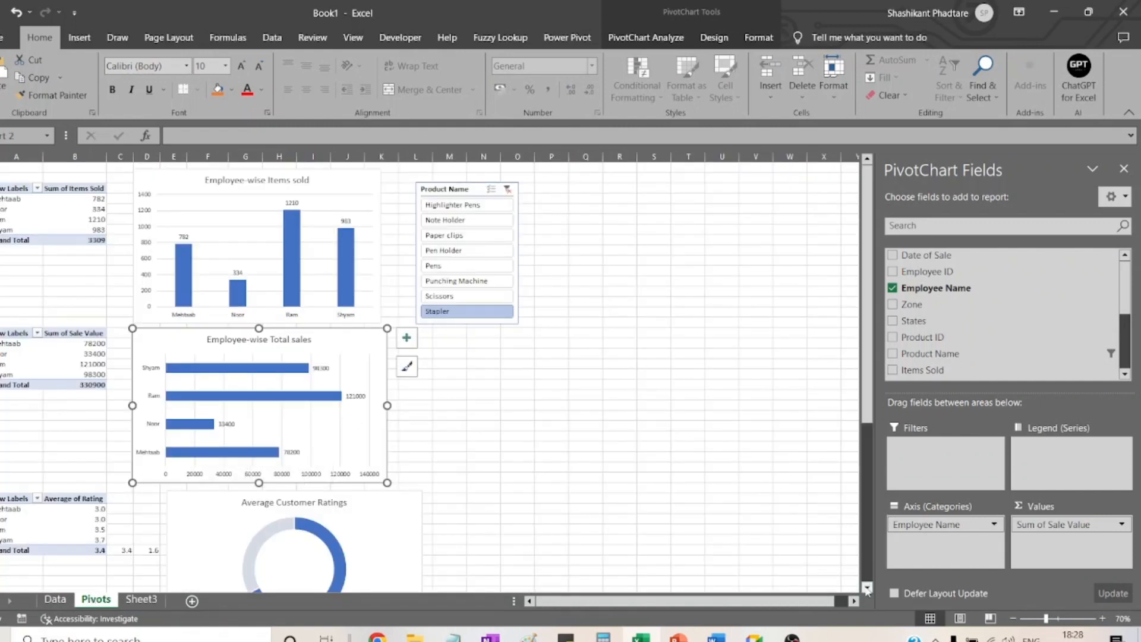
{"action": "scroll", "coordinate": [867, 590], "scroll_direction": "down", "scroll_amount": 3}
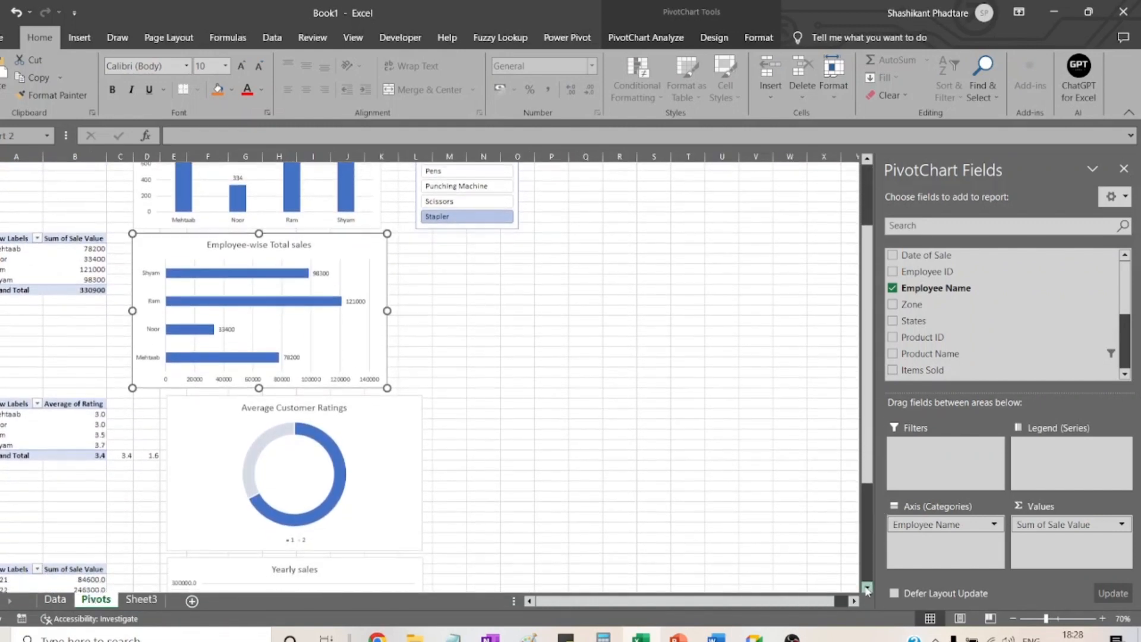
{"action": "scroll", "coordinate": [867, 590], "scroll_direction": "down", "scroll_amount": 2}
{"action": "left_click", "coordinate": [408, 406]}
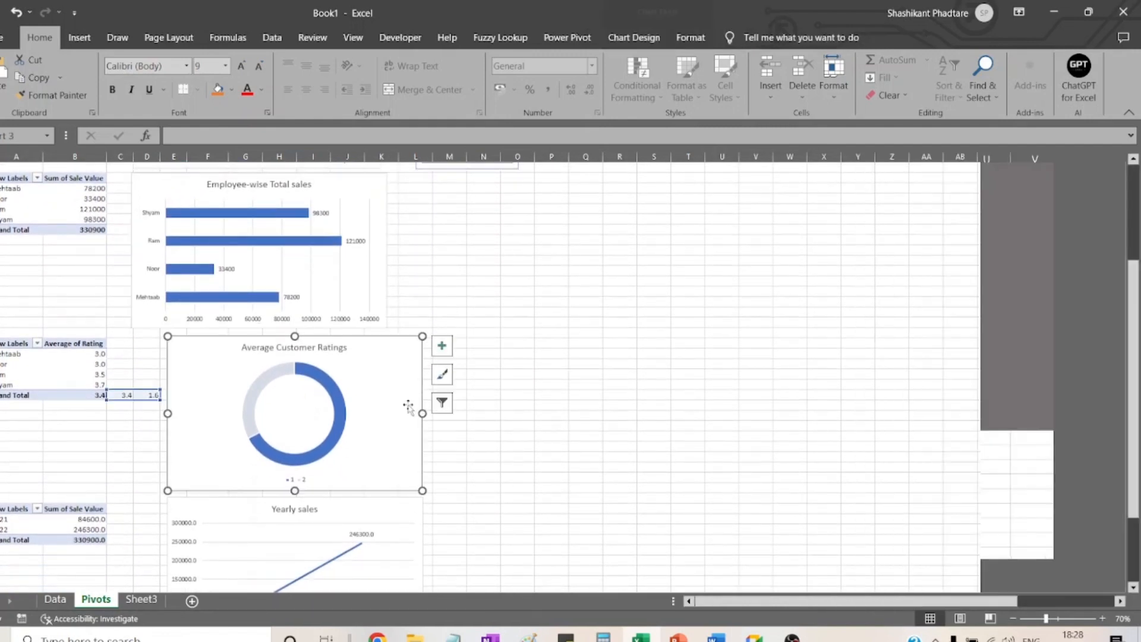
{"action": "left_click", "coordinate": [142, 599]}
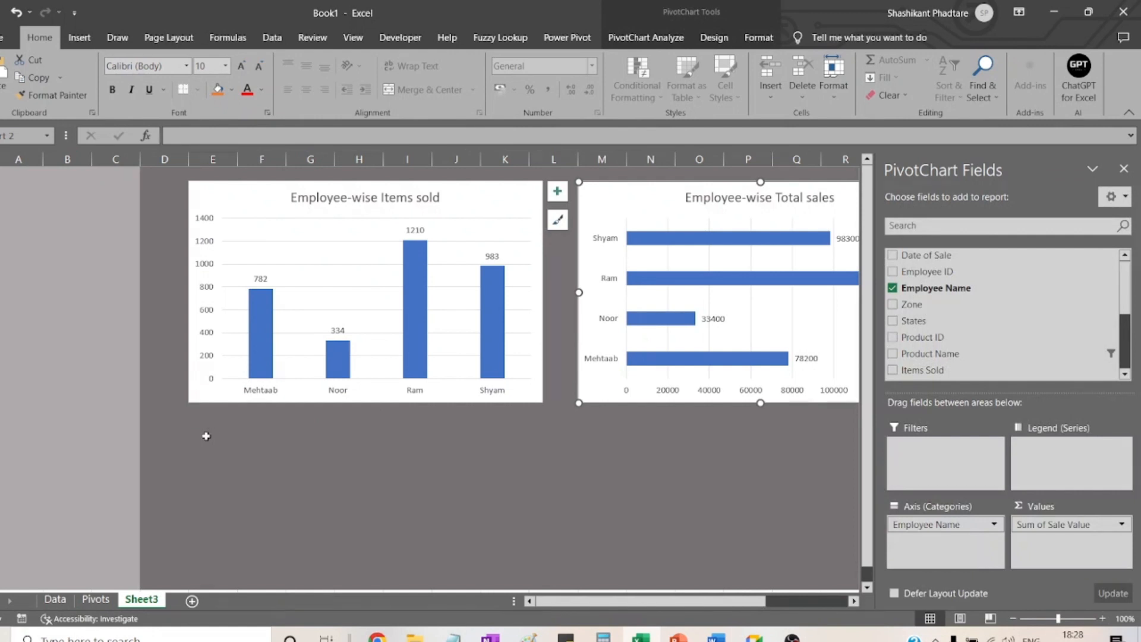
{"action": "left_click", "coordinate": [206, 436]}
{"action": "key", "text": "ctrl+v"}
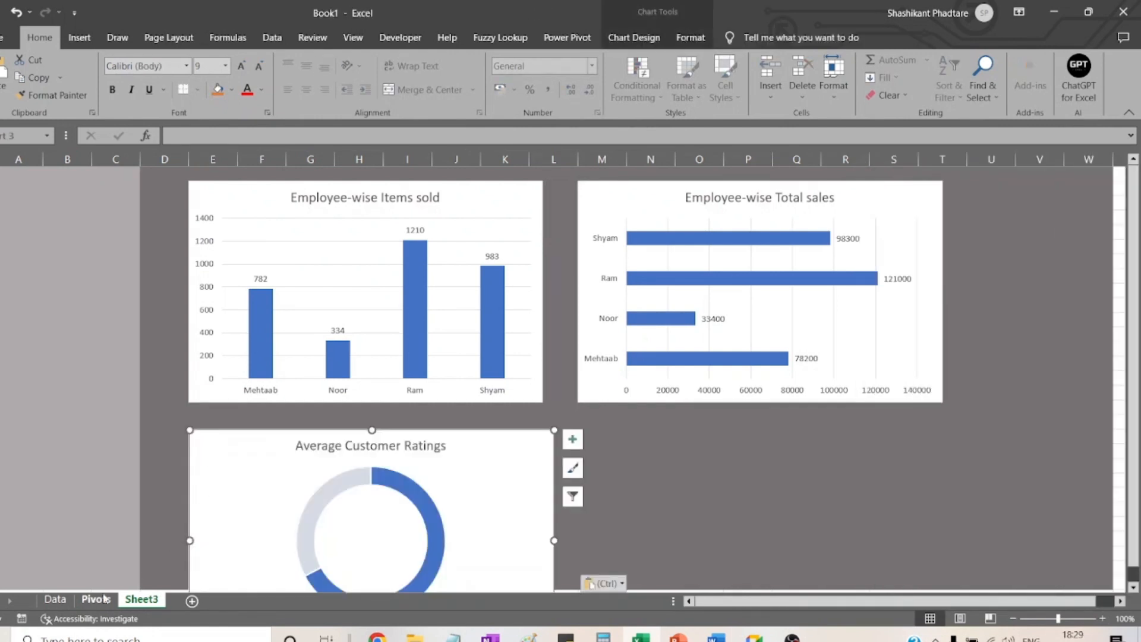
- Copy the Yearly sales chart from Pivots to Sheet3, below the Employee-wise Total sales chart, and close the PivotChart Fields pane
{"action": "left_click", "coordinate": [95, 600]}
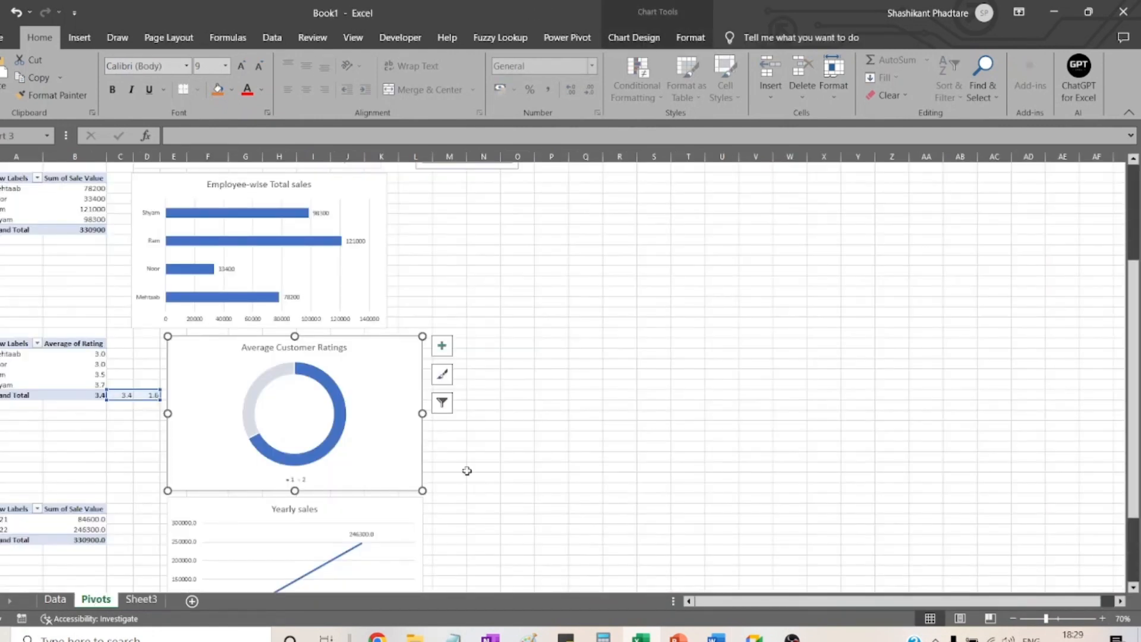
{"action": "left_click", "coordinate": [379, 548]}
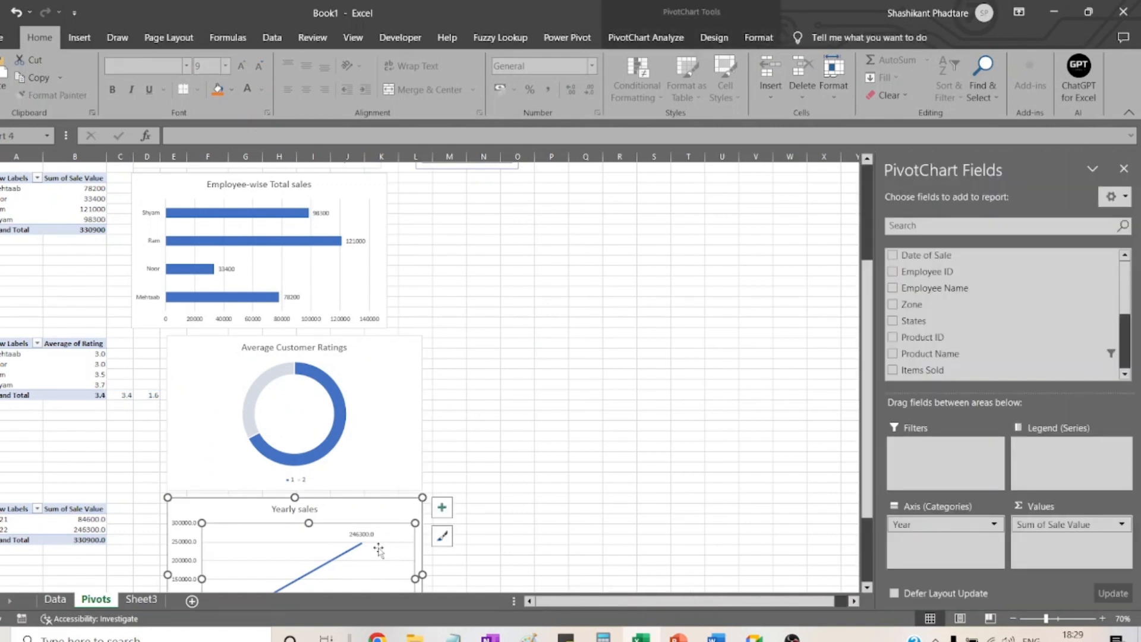
{"action": "left_click", "coordinate": [141, 599]}
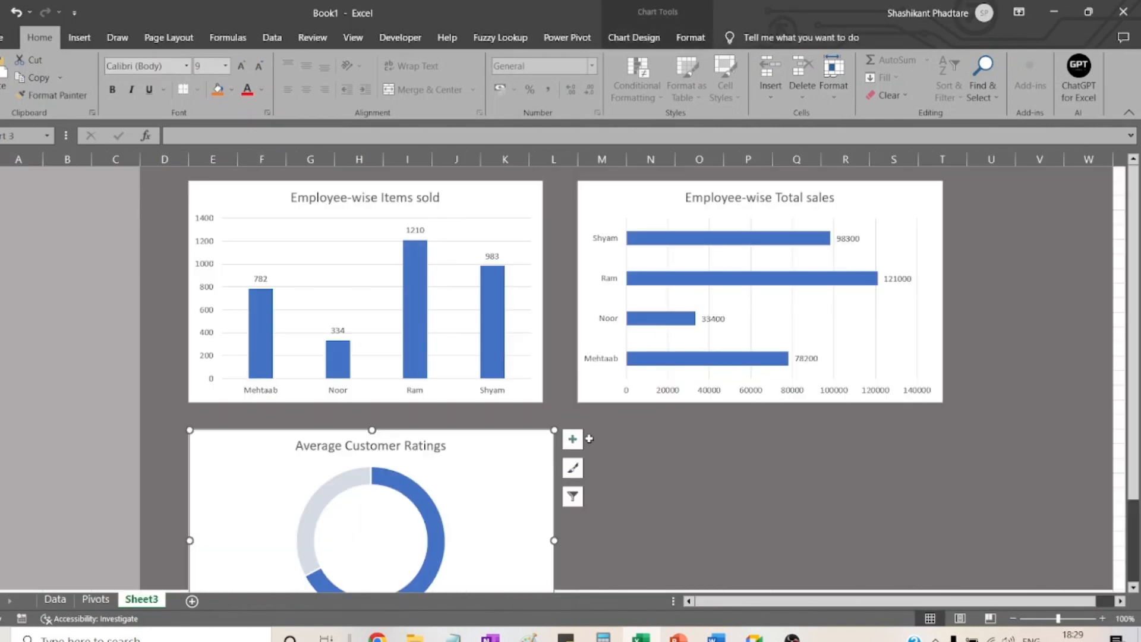
{"action": "left_click", "coordinate": [589, 438]}
{"action": "key", "text": "ctrl+v"}
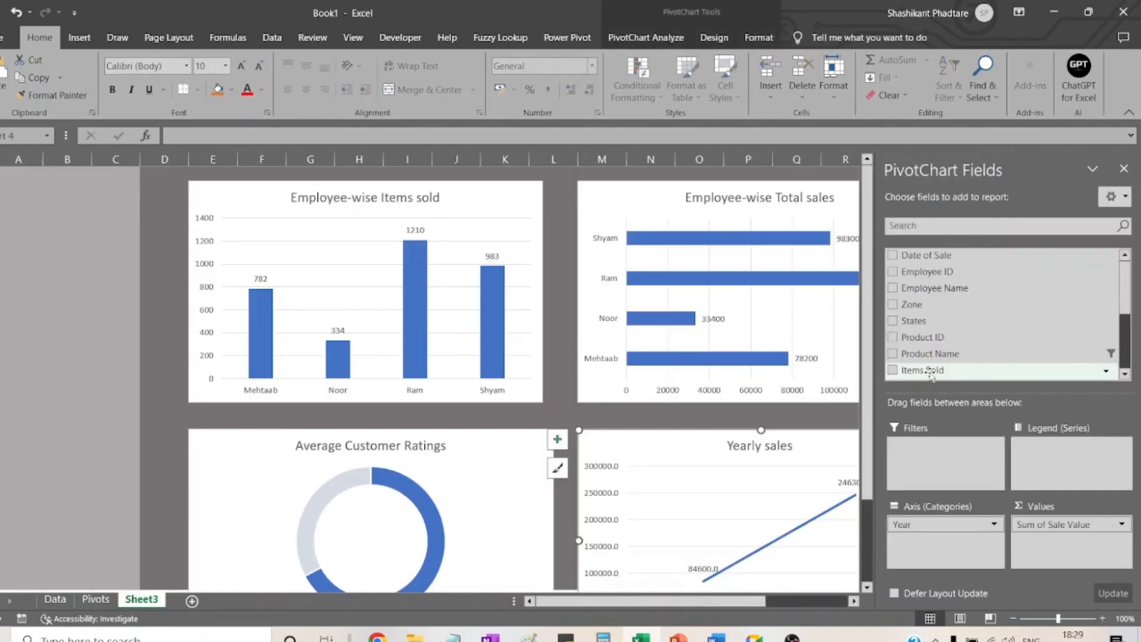
{"action": "left_click", "coordinate": [1124, 169]}
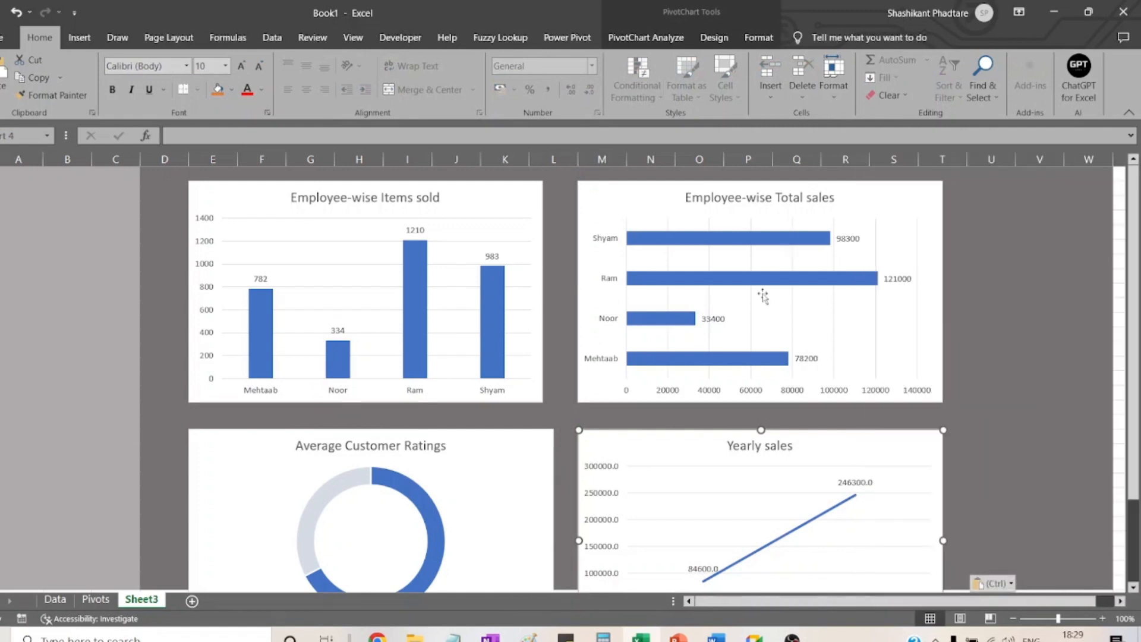
- Copy the Product Name slicer from Pivots to column A of Sheet3, in the lighter gray area beside the charts
{"action": "left_click", "coordinate": [96, 601]}
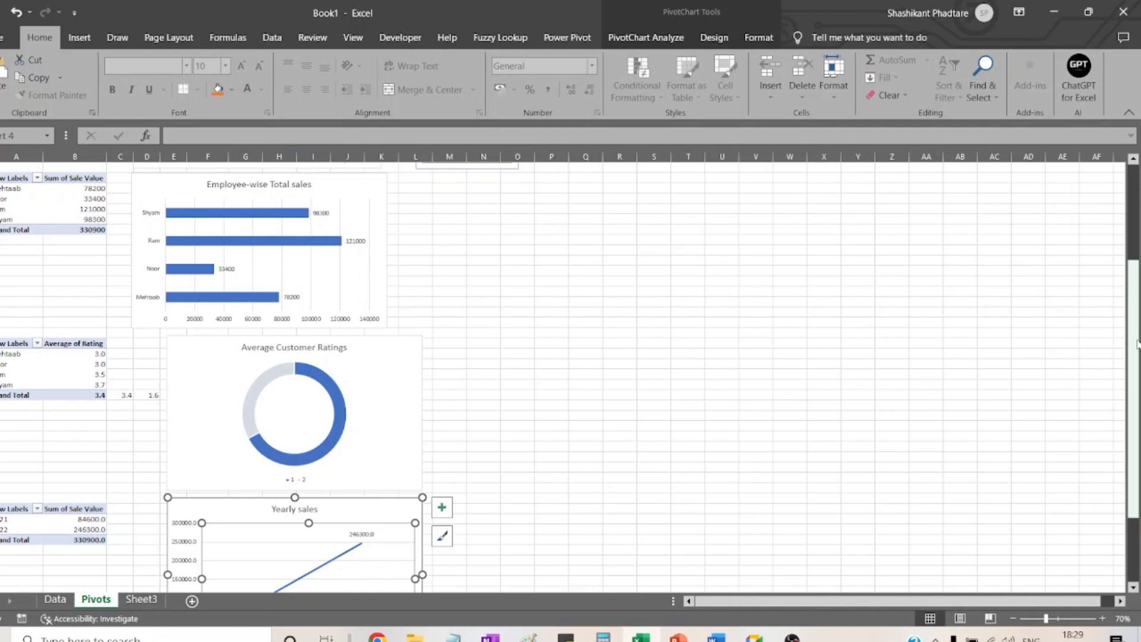
{"action": "left_click_drag", "start_coordinate": [1133, 428], "coordinate": [1133, 336]}
{"action": "left_click", "coordinate": [470, 190]}
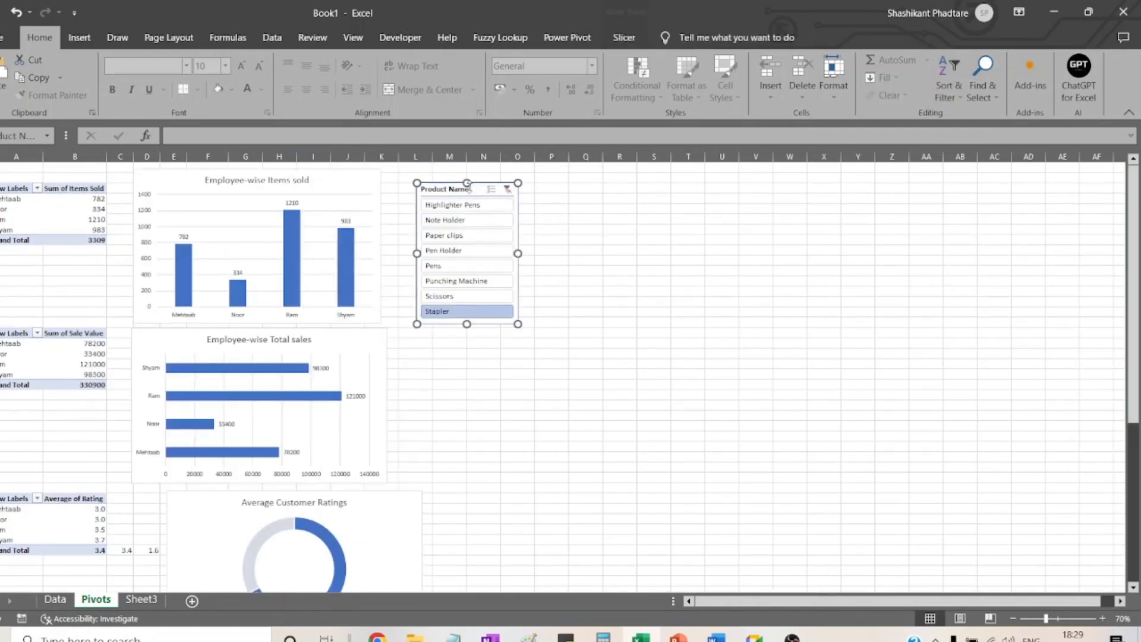
{"action": "left_click", "coordinate": [140, 599]}
{"action": "left_click", "coordinate": [7, 269]}
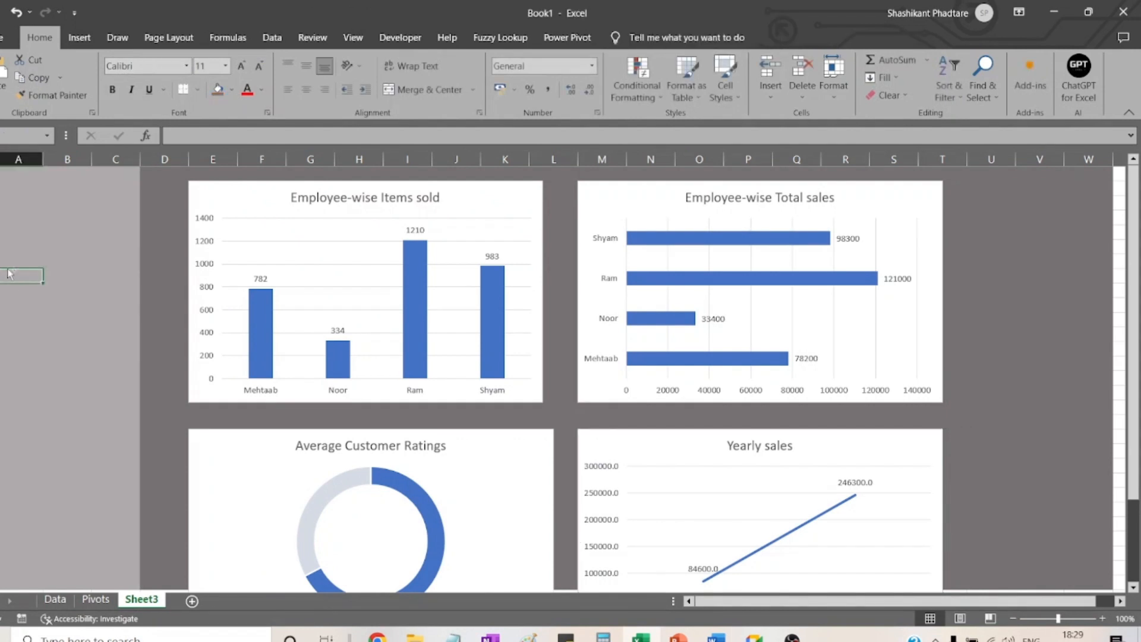
{"action": "key", "text": "ctrl+v"}
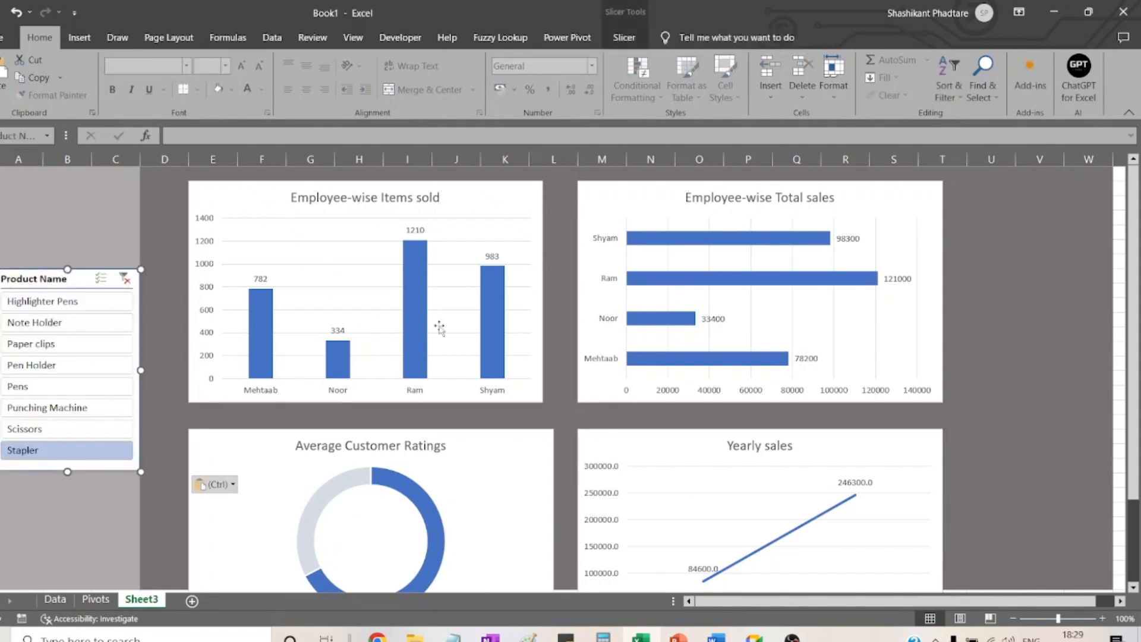
- Test the Product Name slicer on Sheet3 by filtering to Highlighter Pens, Note Holder, Paper clips and Stapler in turn
{"action": "left_click", "coordinate": [79, 301]}
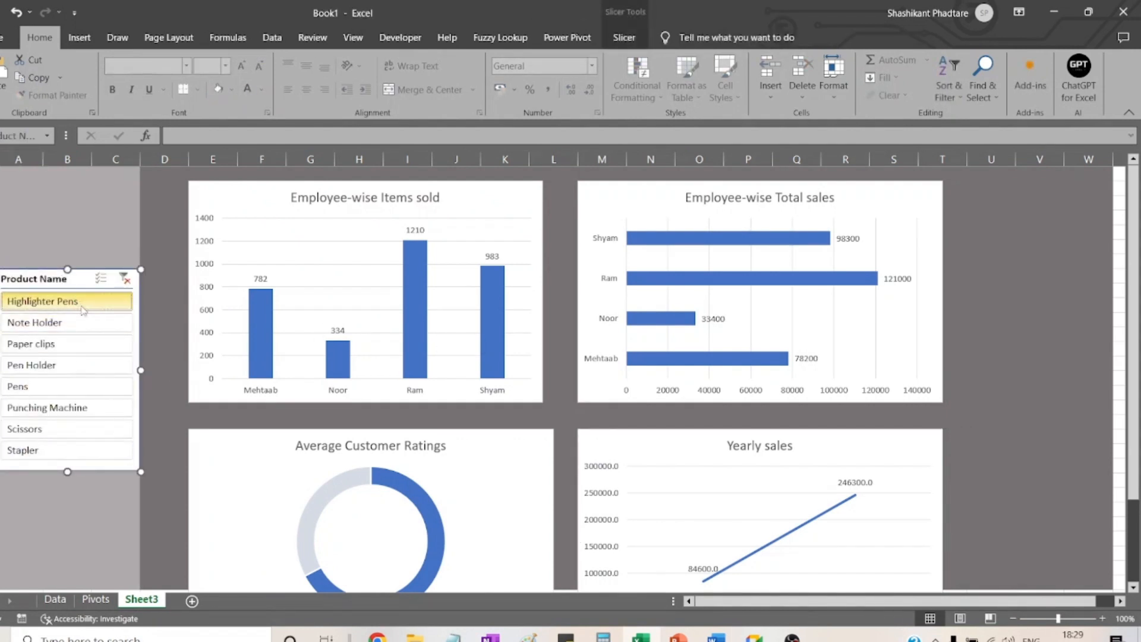
{"action": "left_click", "coordinate": [77, 323]}
{"action": "left_click", "coordinate": [70, 344]}
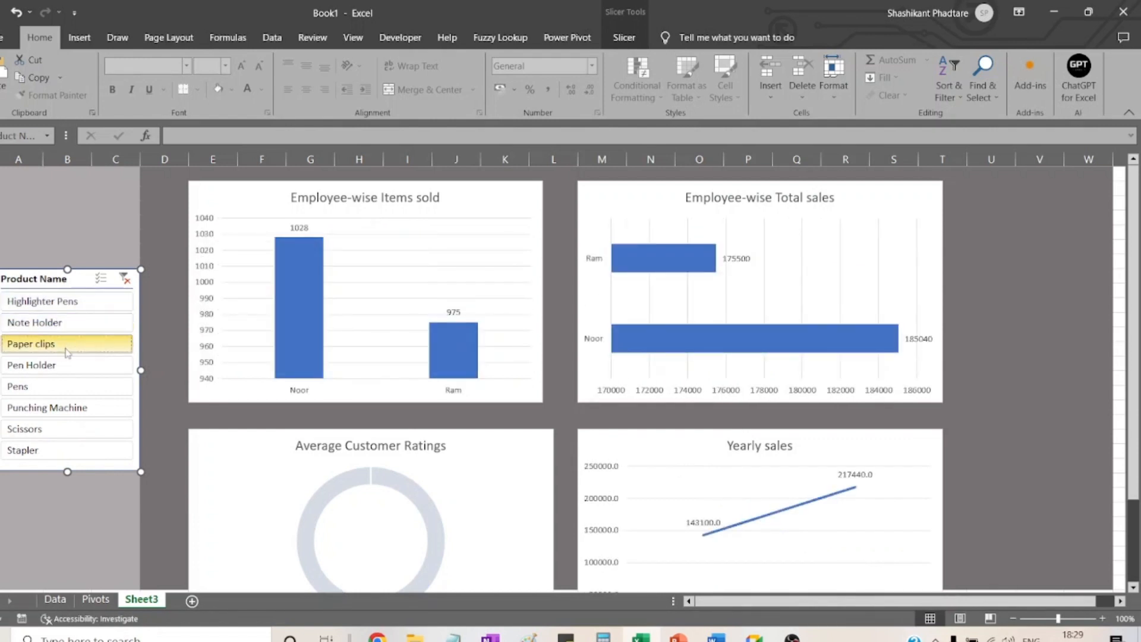
{"action": "left_click", "coordinate": [55, 453]}
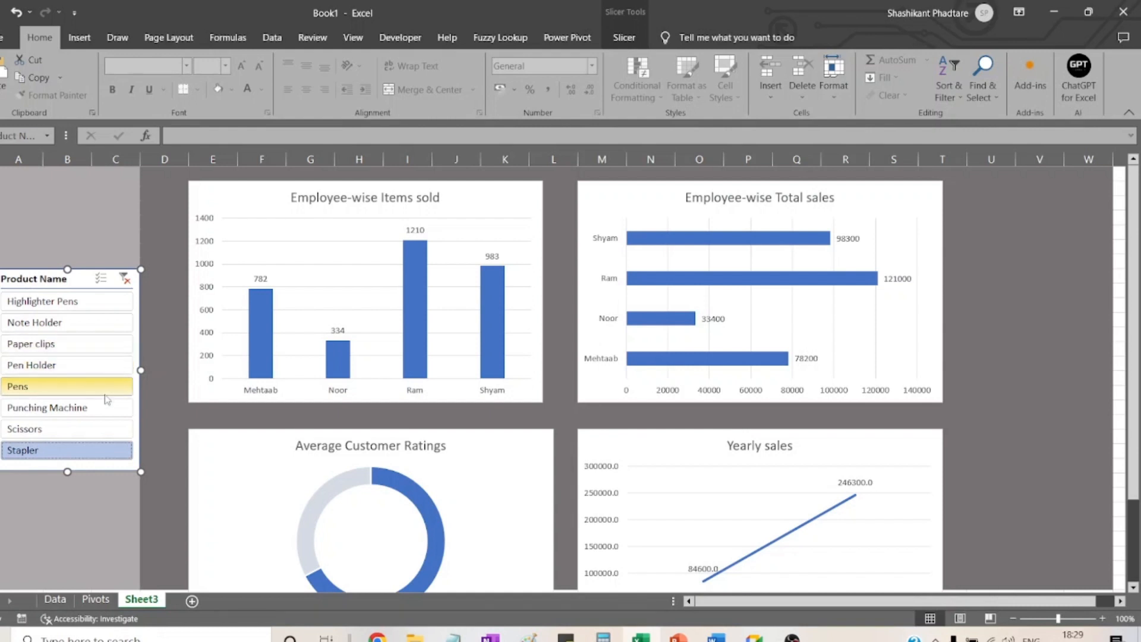
- Add Paper clips, Highlighter Pens and Pens to the Stapler selection in the Product Name slicer
{"action": "left_click", "coordinate": [73, 351]}
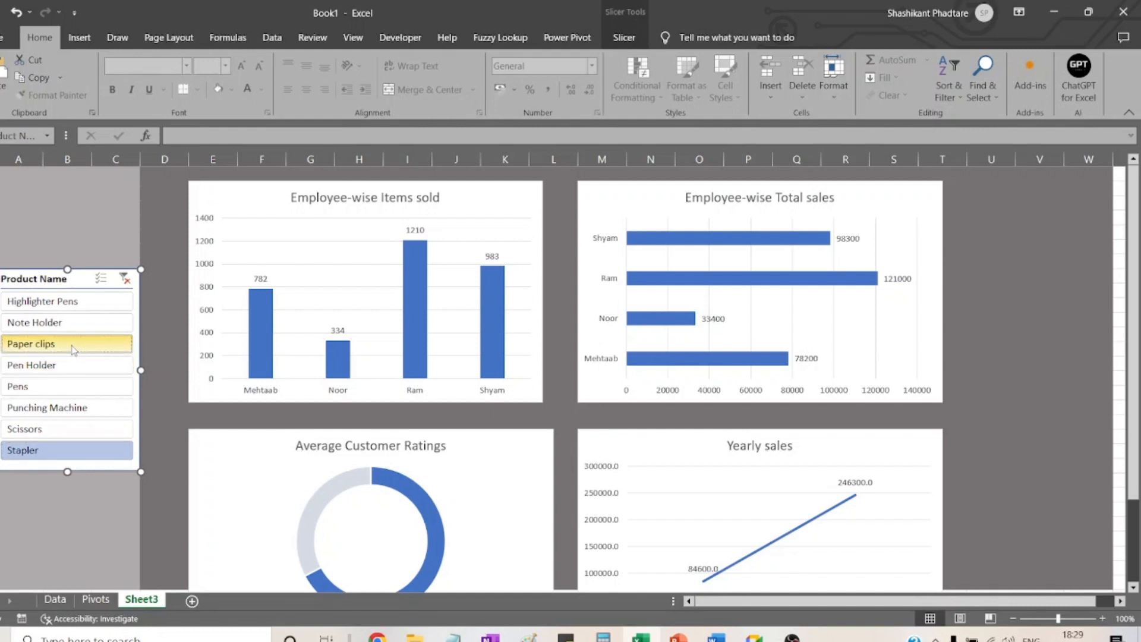
{"action": "left_click", "coordinate": [87, 302]}
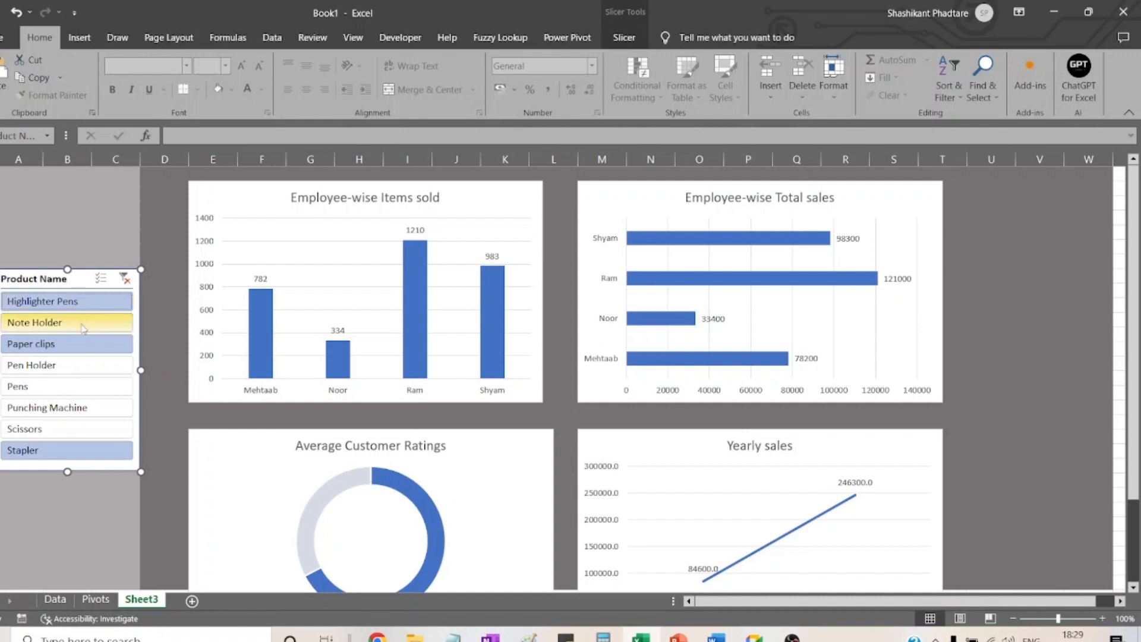
{"action": "left_click", "coordinate": [52, 388]}
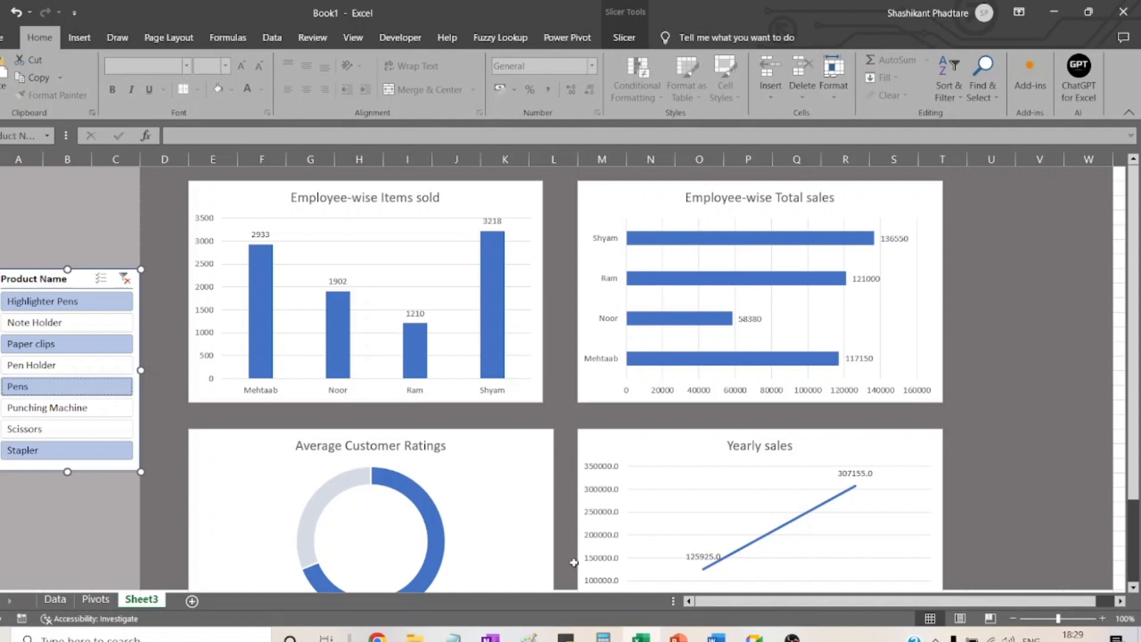
- Add data labels to the doughnut series of the Average Customer Ratings chart on Sheet3
{"action": "left_click", "coordinate": [410, 498]}
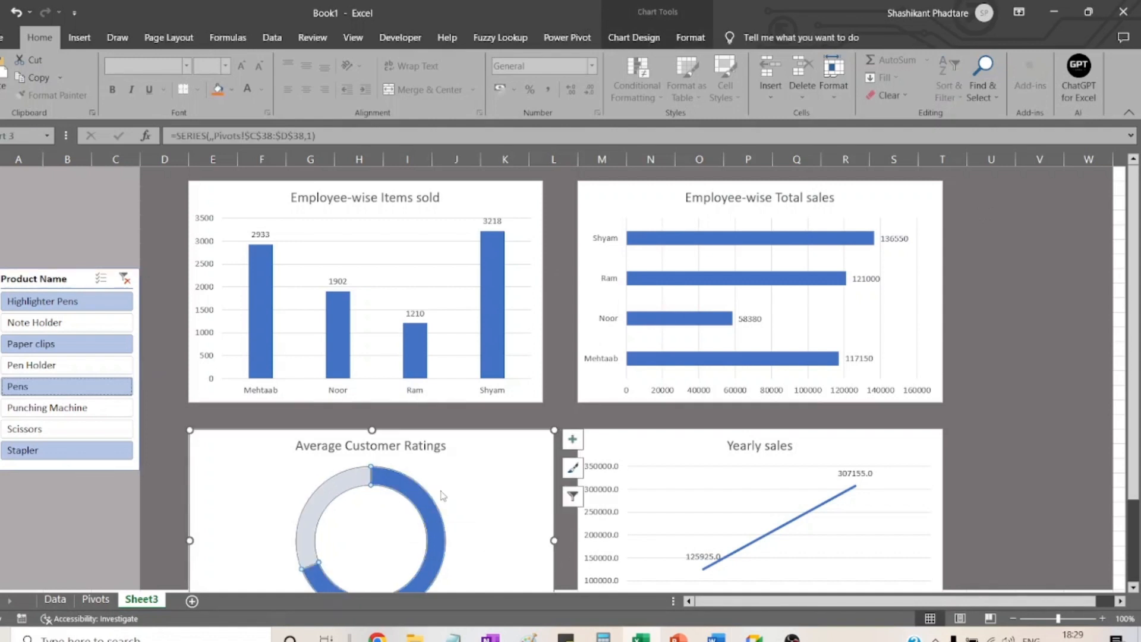
{"action": "left_click", "coordinate": [573, 442]}
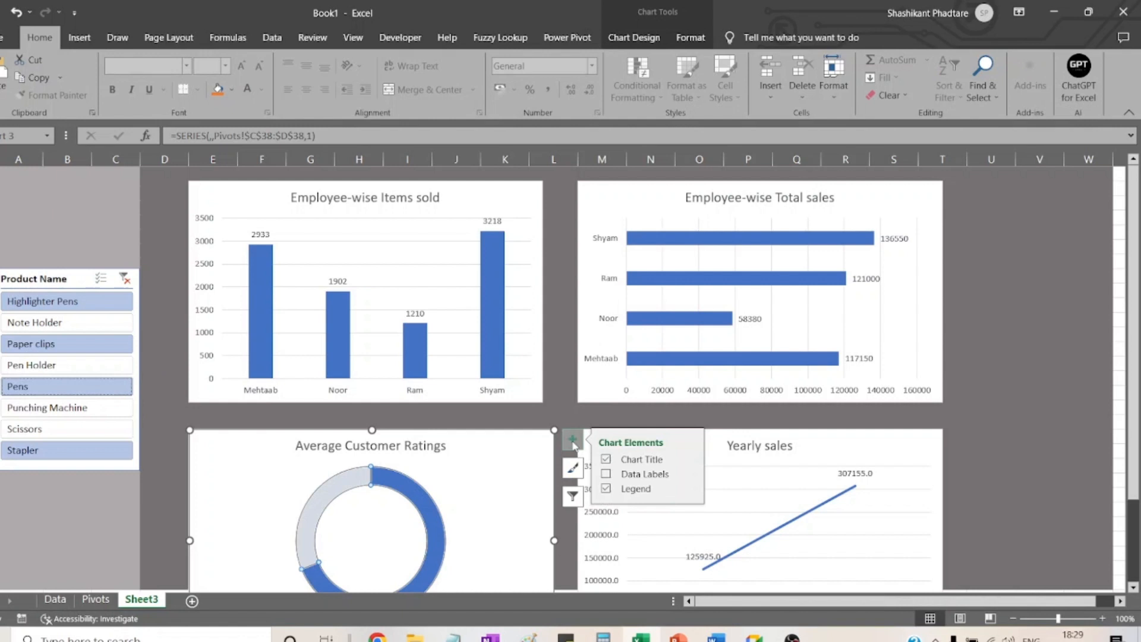
{"action": "left_click", "coordinate": [606, 474]}
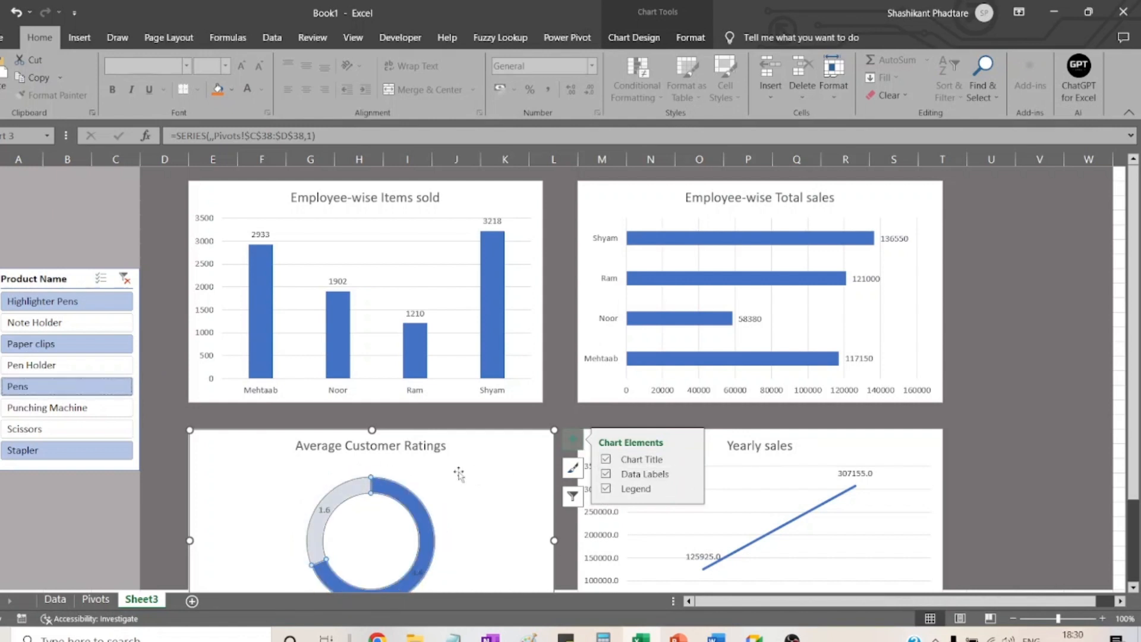
- Set the Average Customer Ratings chart's doughnut hole size to 50% and close the series formatting pane
{"action": "left_click", "coordinate": [402, 502]}
{"action": "right_click", "coordinate": [402, 501]}
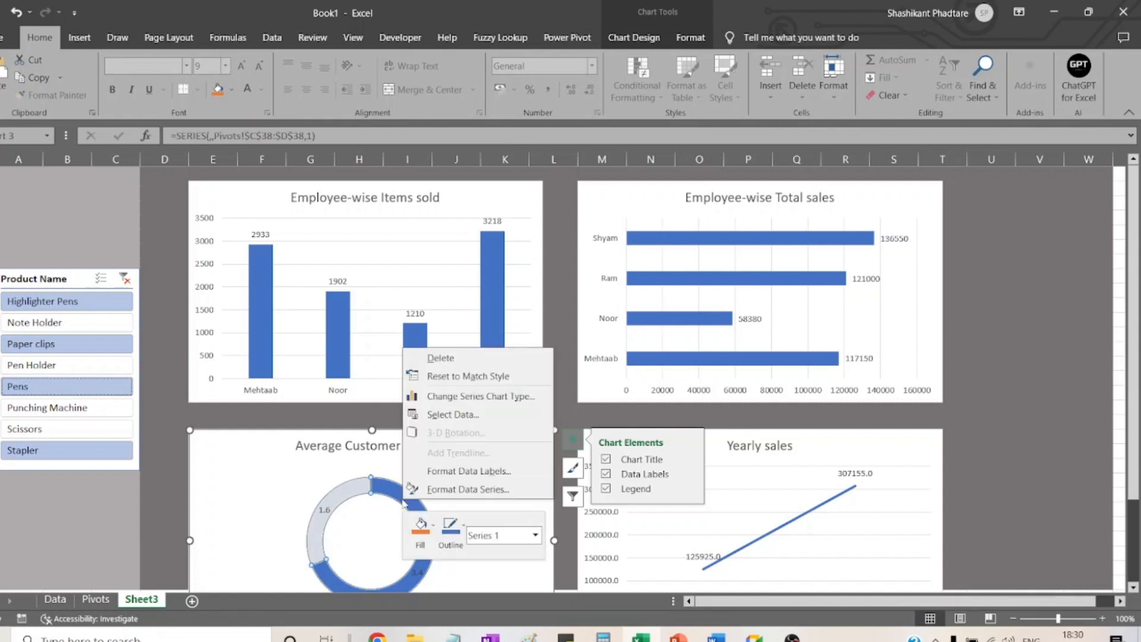
{"action": "left_click", "coordinate": [462, 489]}
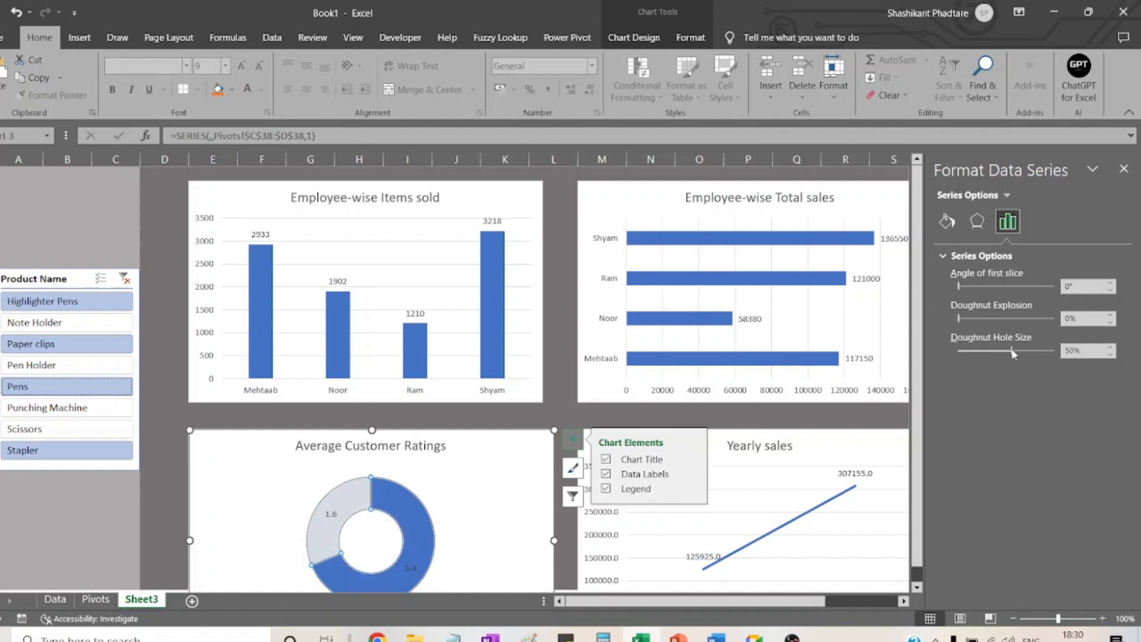
{"action": "left_click", "coordinate": [498, 484]}
{"action": "left_click", "coordinate": [404, 510]}
{"action": "left_click", "coordinate": [1124, 169]}
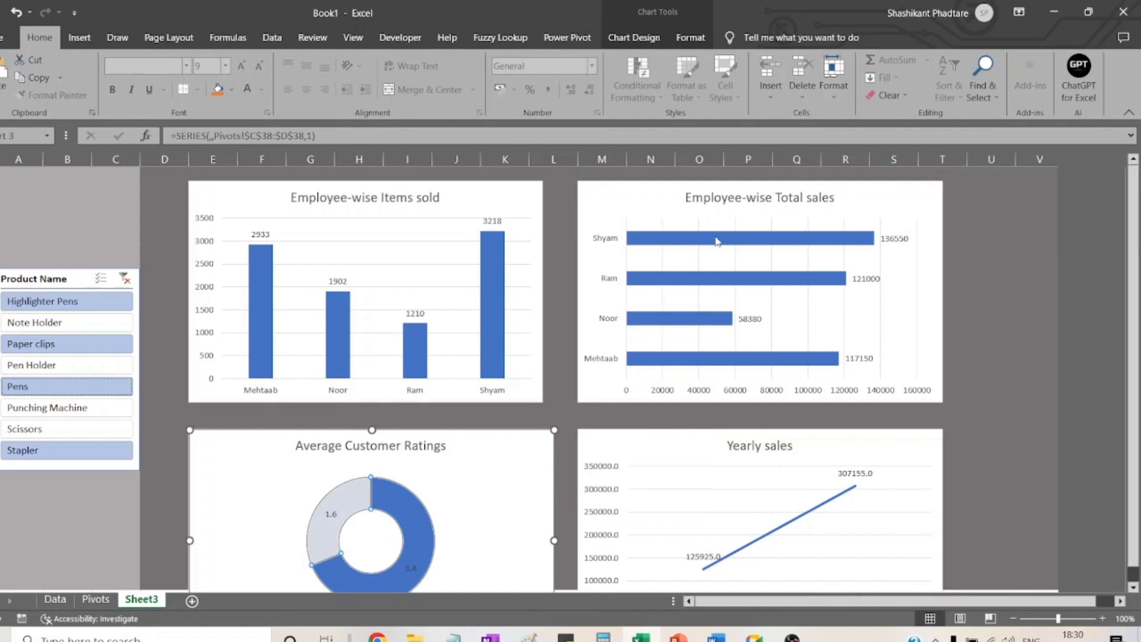
- Try a Light Gray, Background 2, Darker 75% shape fill on the Employee-wise Items sold chart, and replace it with No Fill
{"action": "left_click", "coordinate": [517, 193]}
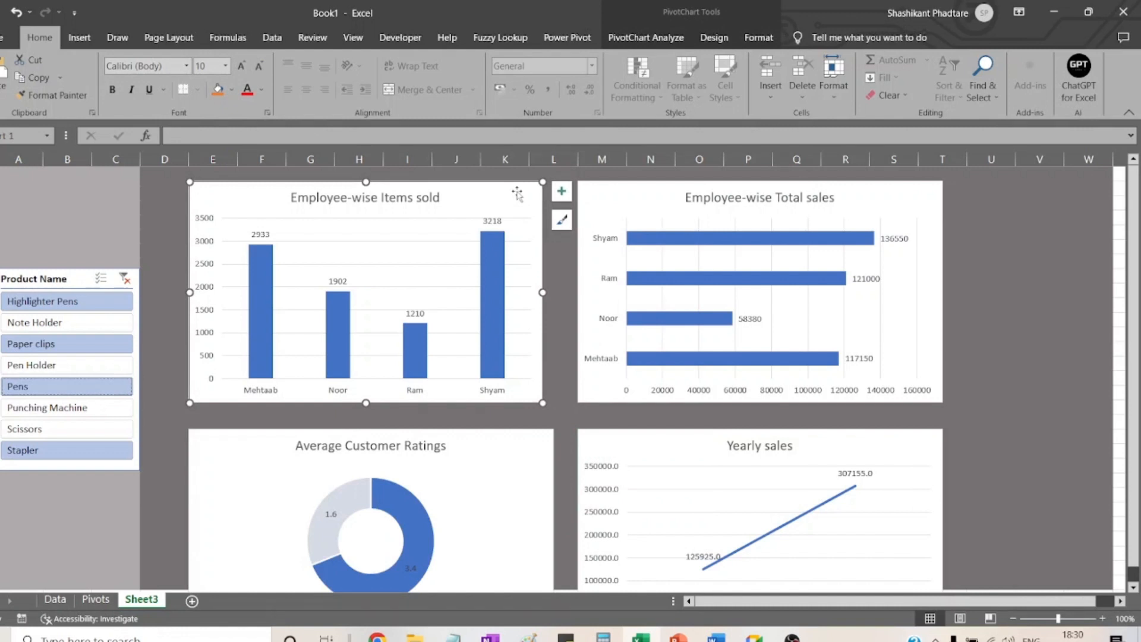
{"action": "left_click", "coordinate": [753, 39]}
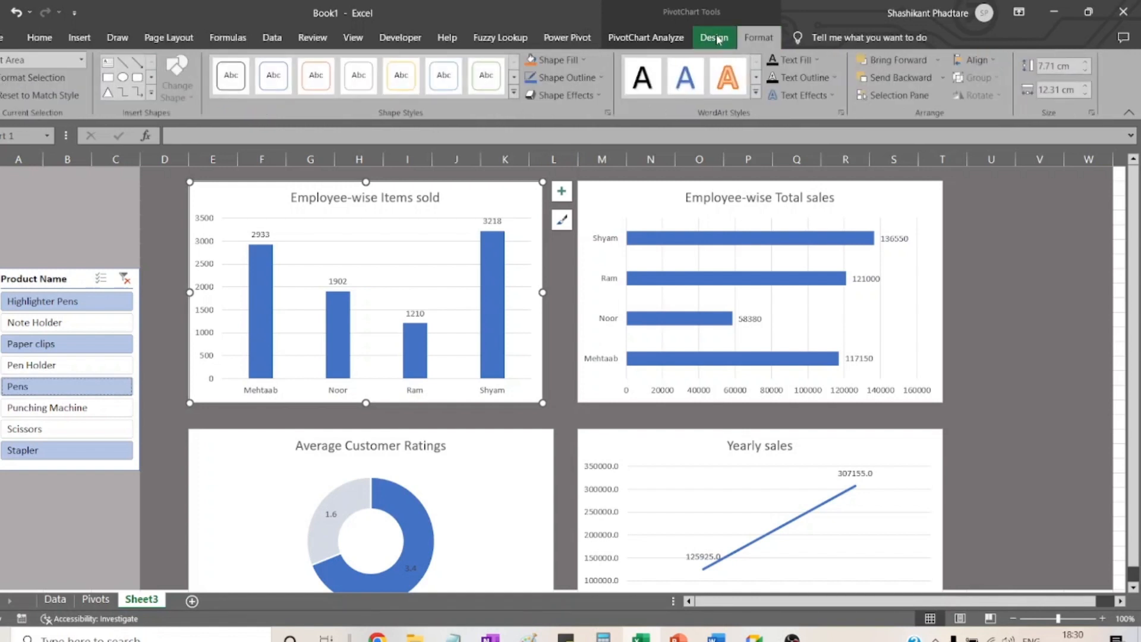
{"action": "left_click", "coordinate": [585, 60]}
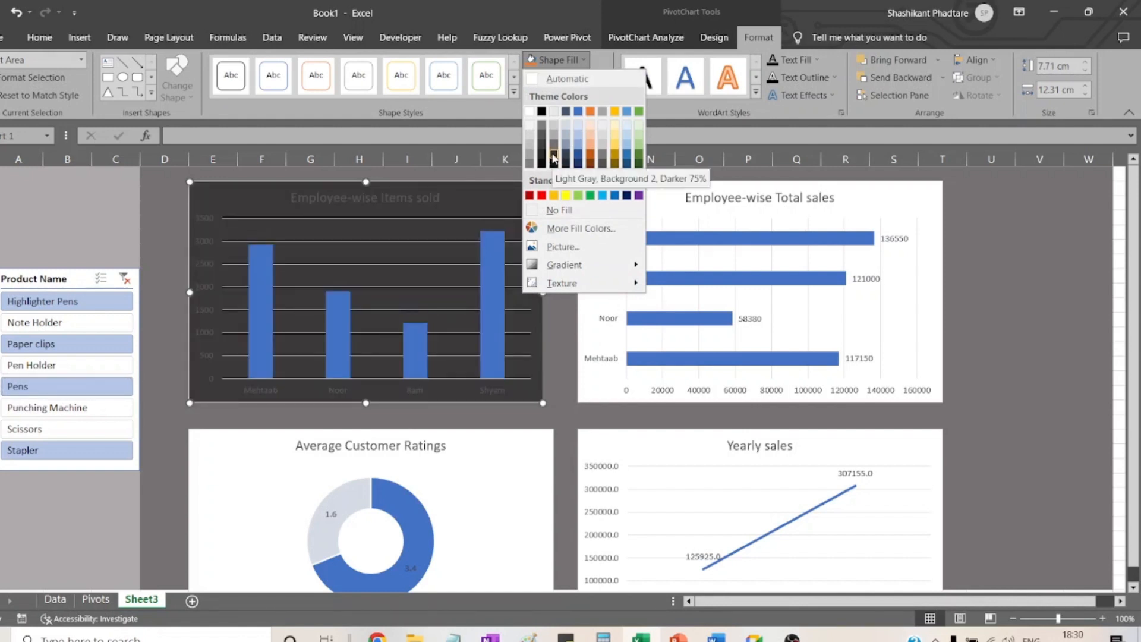
{"action": "left_click", "coordinate": [554, 157]}
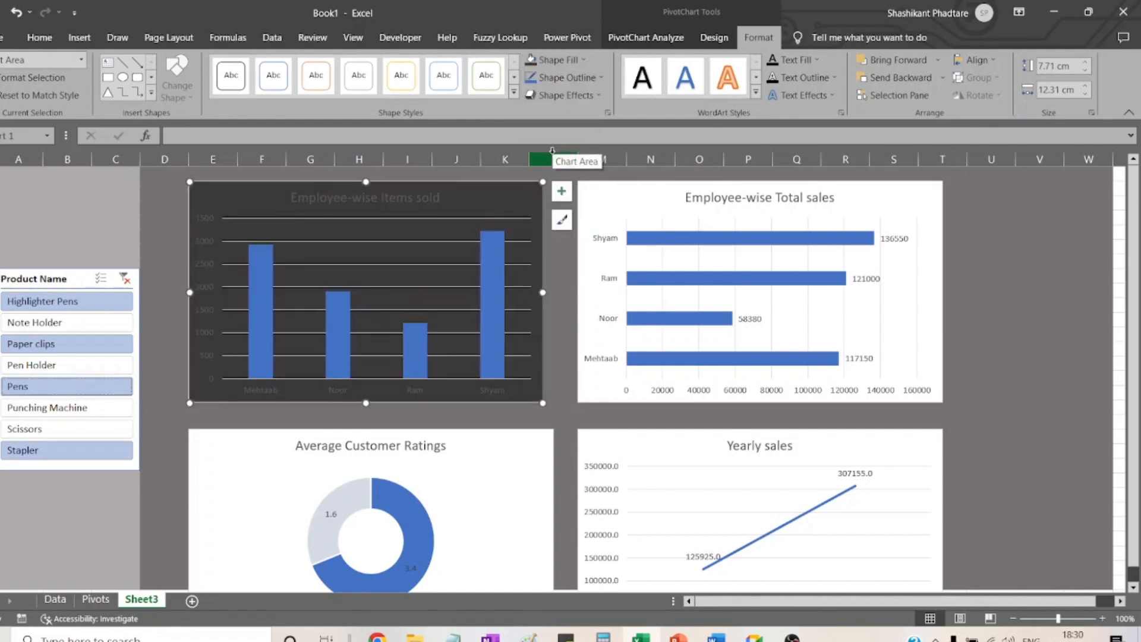
{"action": "left_click", "coordinate": [588, 61]}
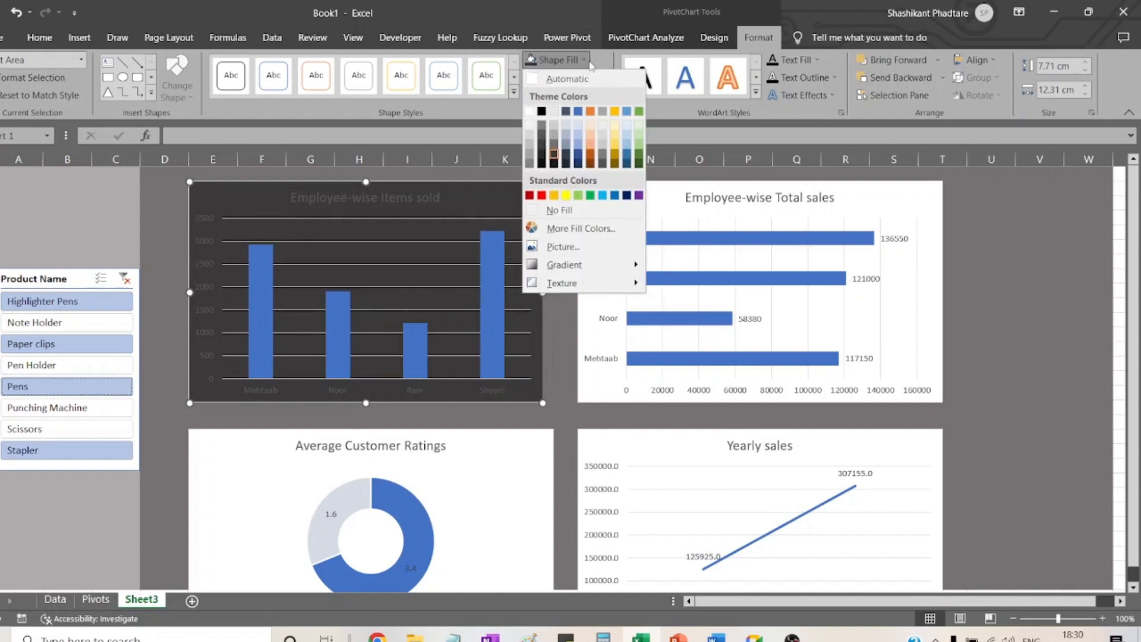
{"action": "left_click", "coordinate": [580, 210]}
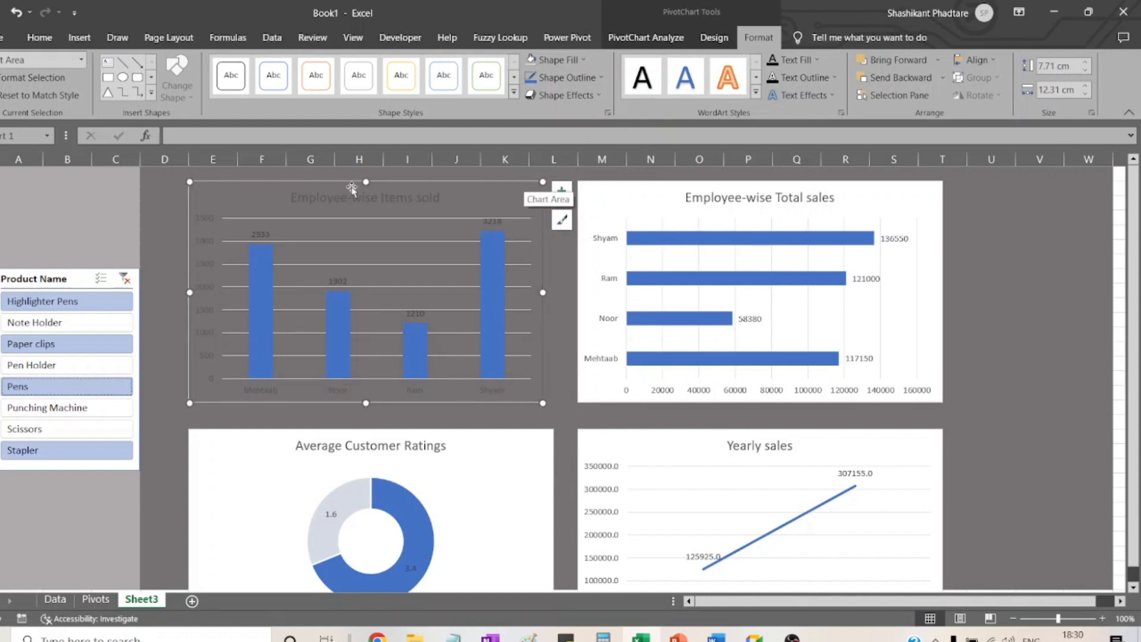
- Remove the Employee-wise Items sold chart's outline and fill the chart with Light Gray, Background 2, Darker 75%
{"action": "left_click", "coordinate": [602, 79]}
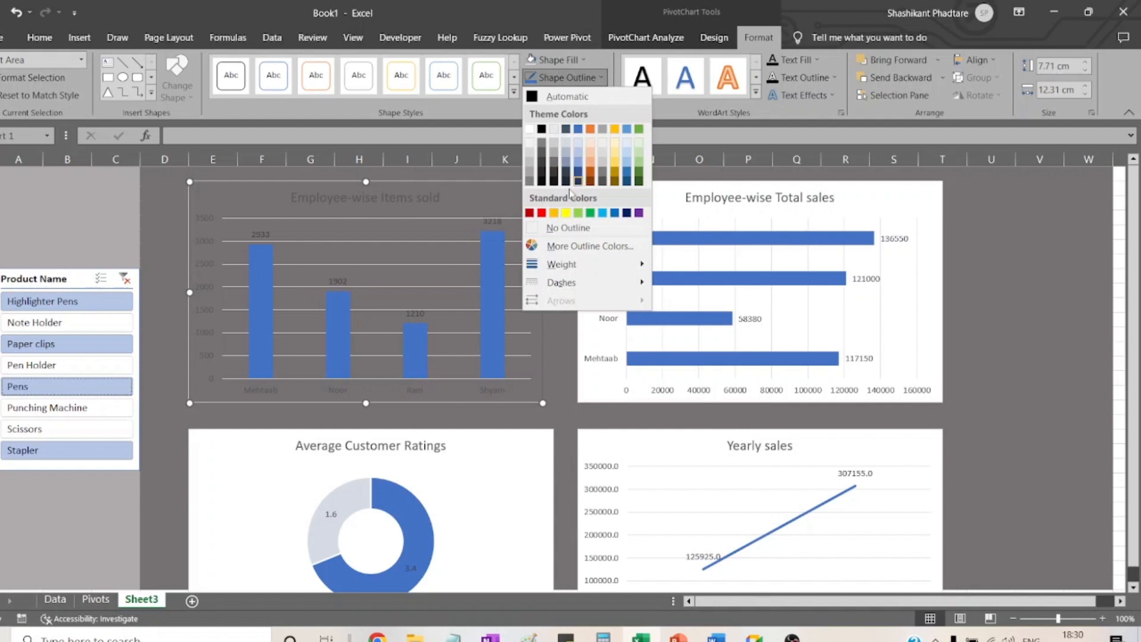
{"action": "left_click", "coordinate": [535, 228]}
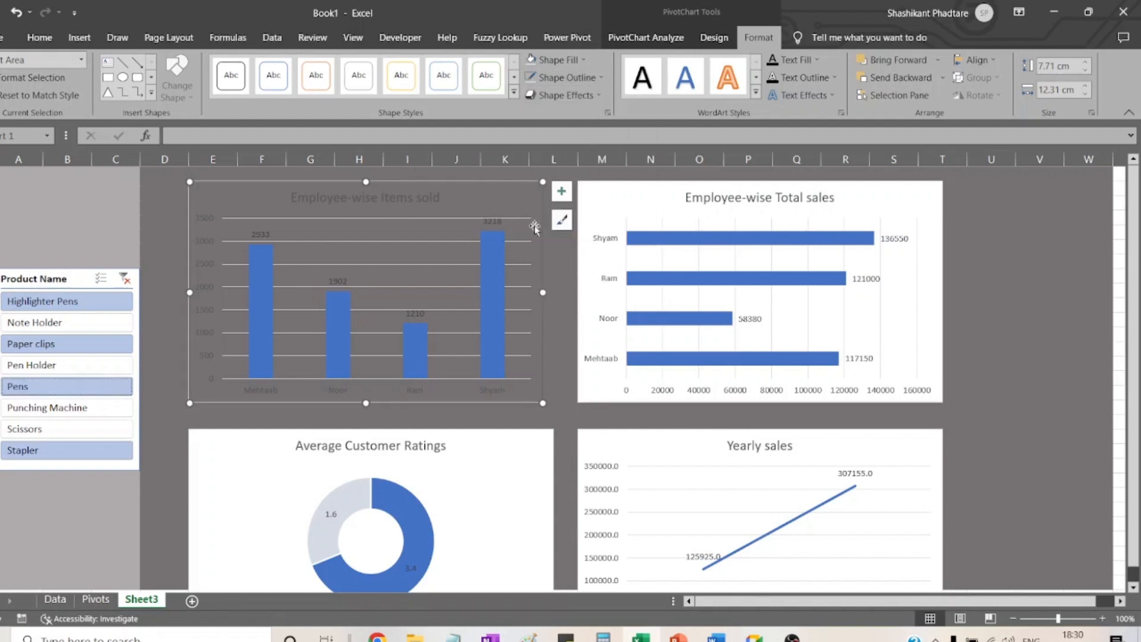
{"action": "left_click", "coordinate": [582, 62]}
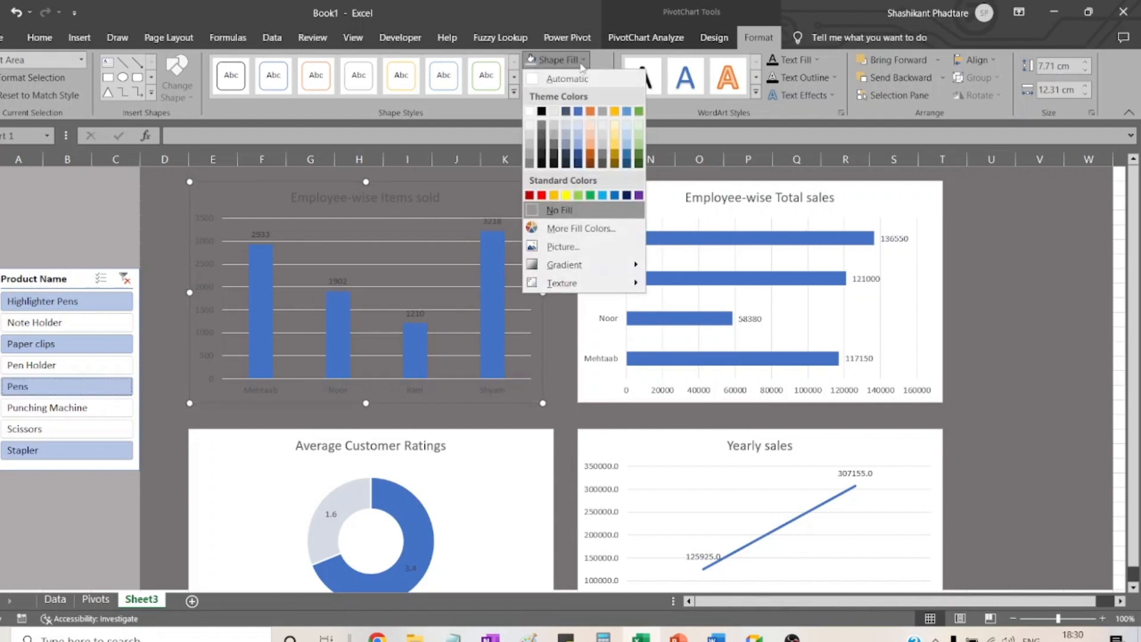
{"action": "left_click", "coordinate": [554, 153]}
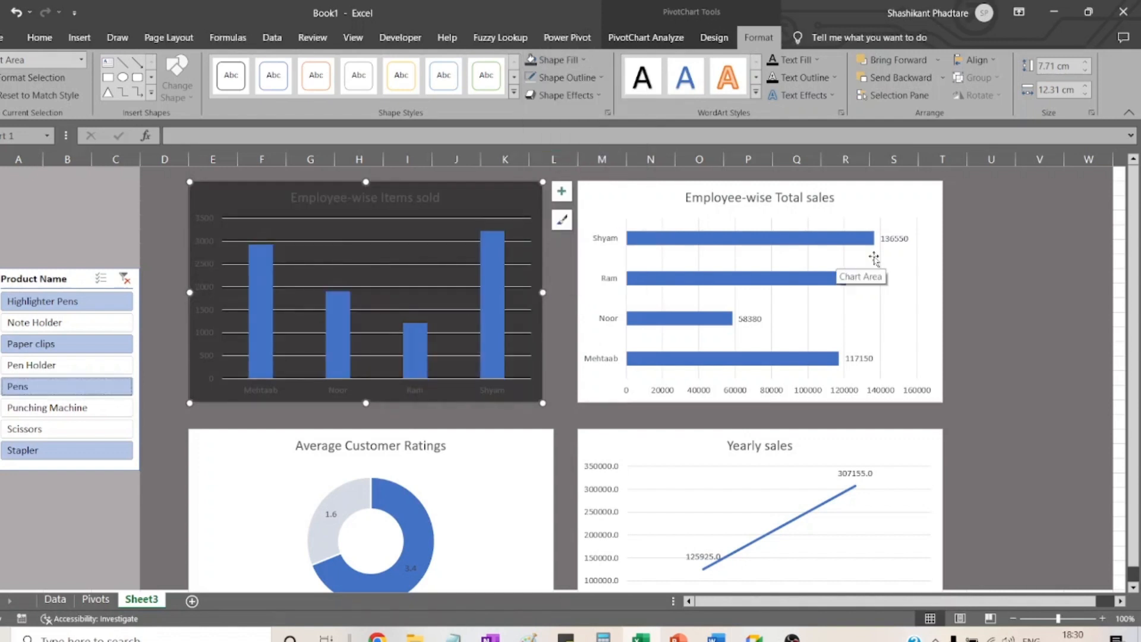
{"action": "left_click", "coordinate": [988, 261]}
- Fill the Employee-wise Total sales chart with Light Gray, Background 2, Darker 75% and remove its outline
{"action": "left_click", "coordinate": [683, 199]}
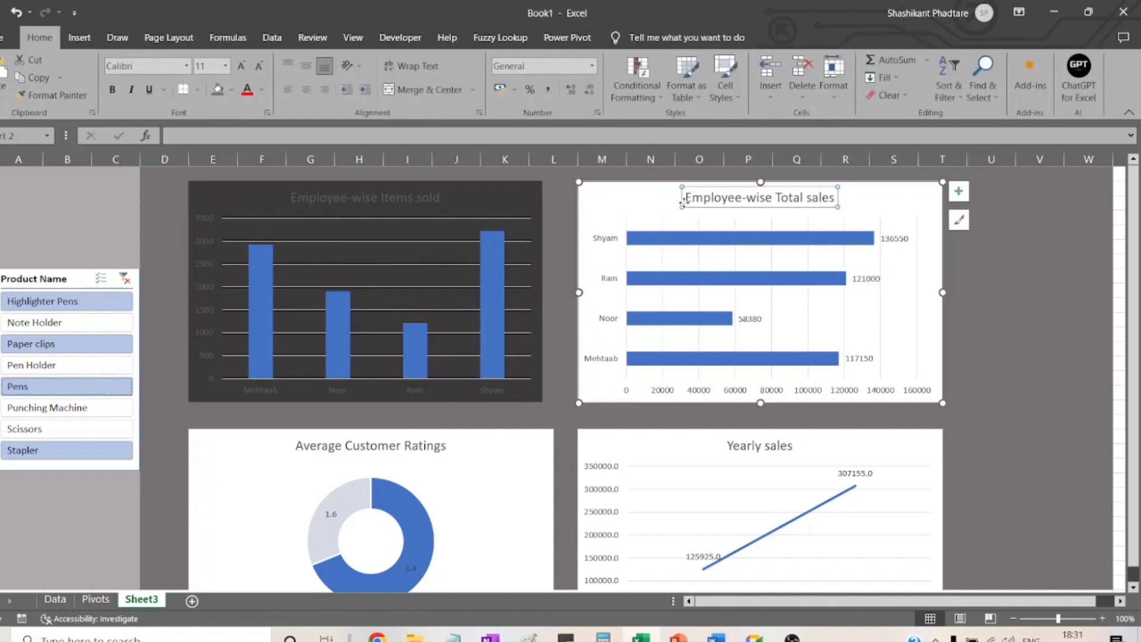
{"action": "left_click", "coordinate": [637, 202]}
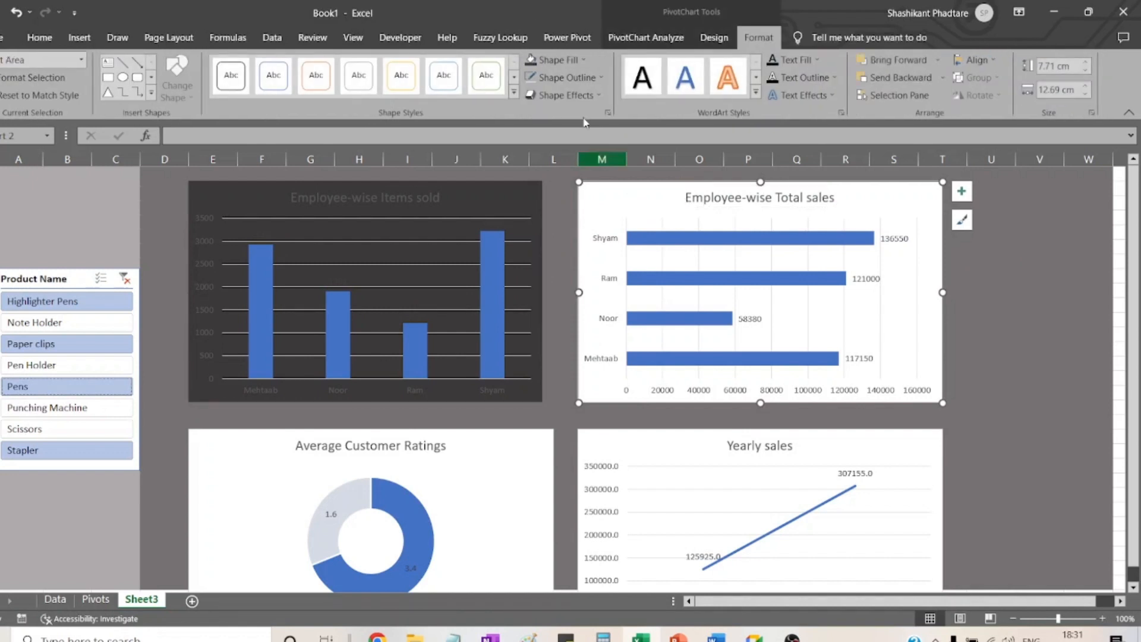
{"action": "left_click", "coordinate": [586, 61]}
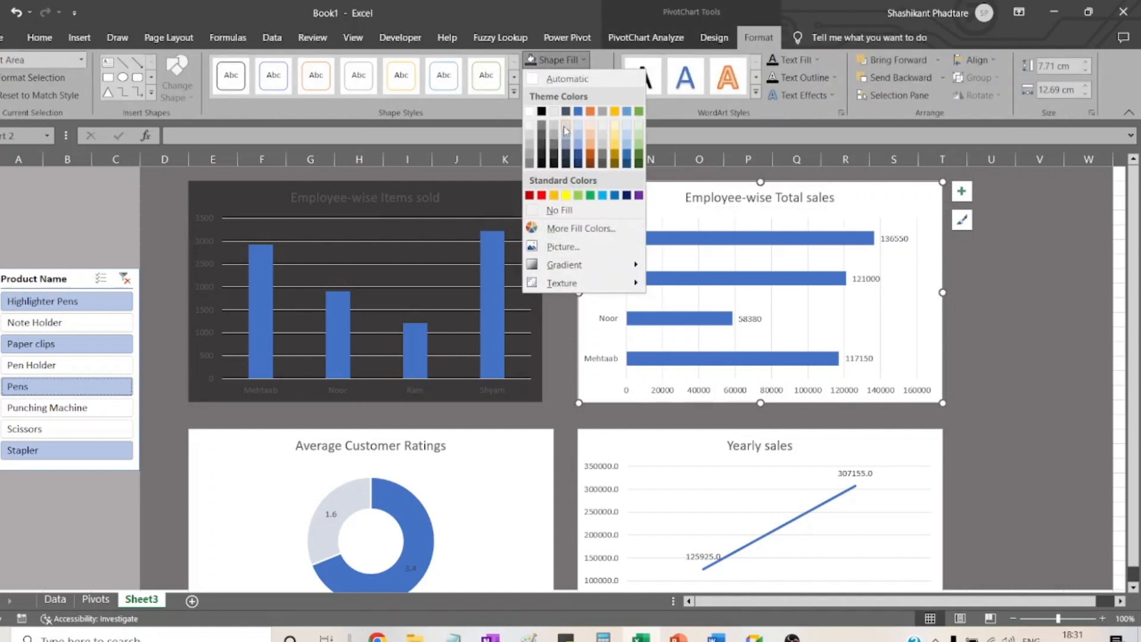
{"action": "left_click", "coordinate": [553, 158]}
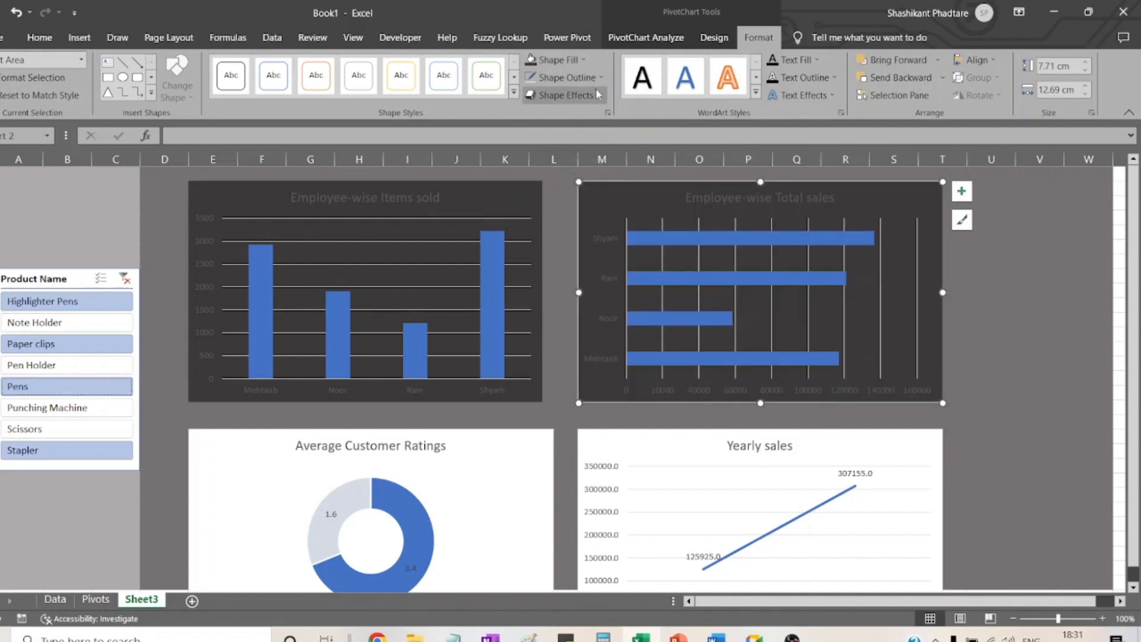
{"action": "left_click", "coordinate": [585, 61]}
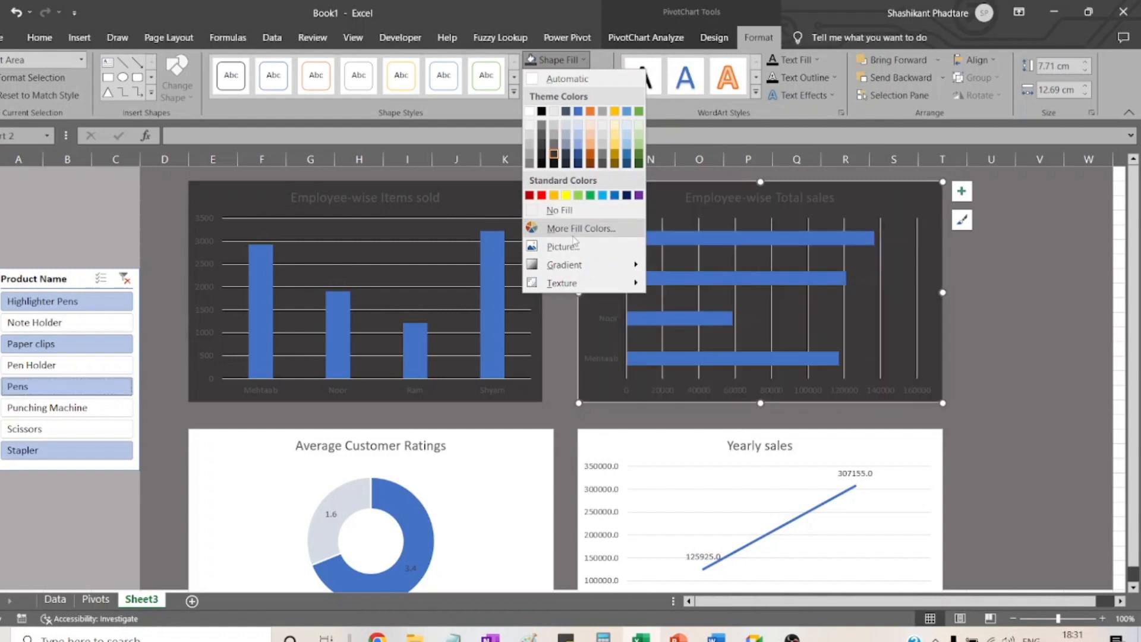
{"action": "left_click", "coordinate": [583, 62]}
{"action": "left_click", "coordinate": [589, 79]}
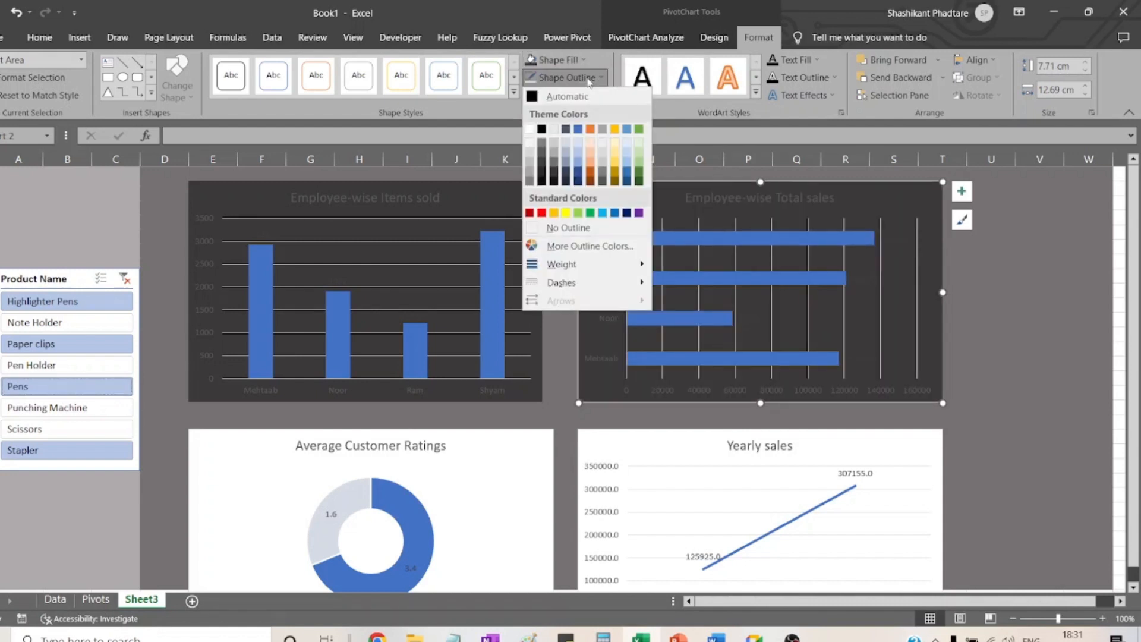
{"action": "left_click", "coordinate": [568, 229]}
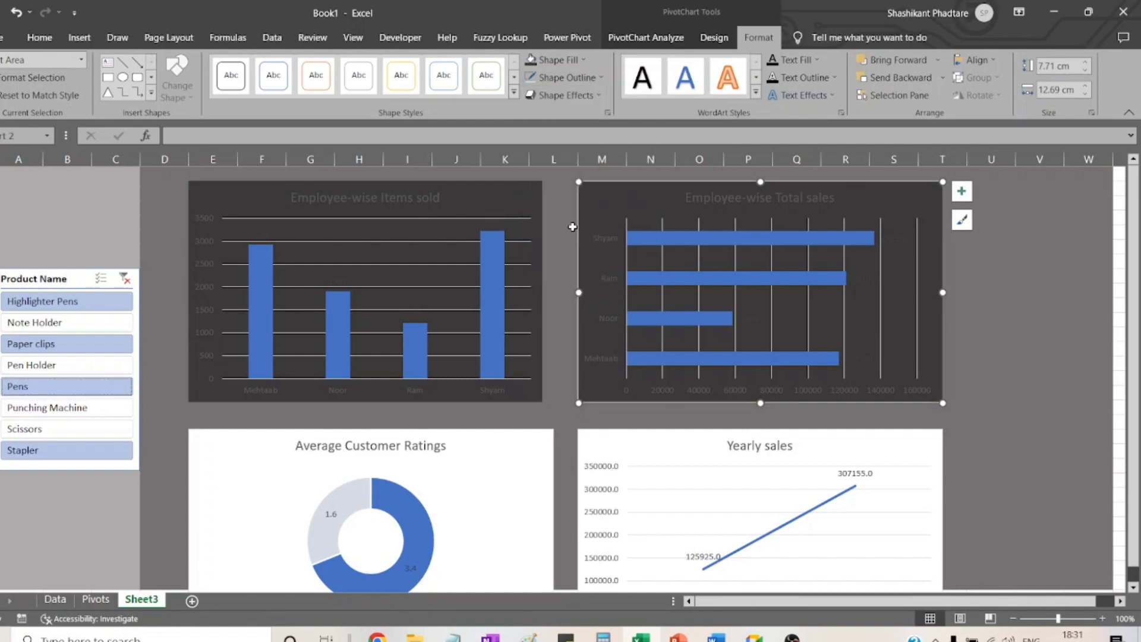
{"action": "left_click", "coordinate": [1005, 300]}
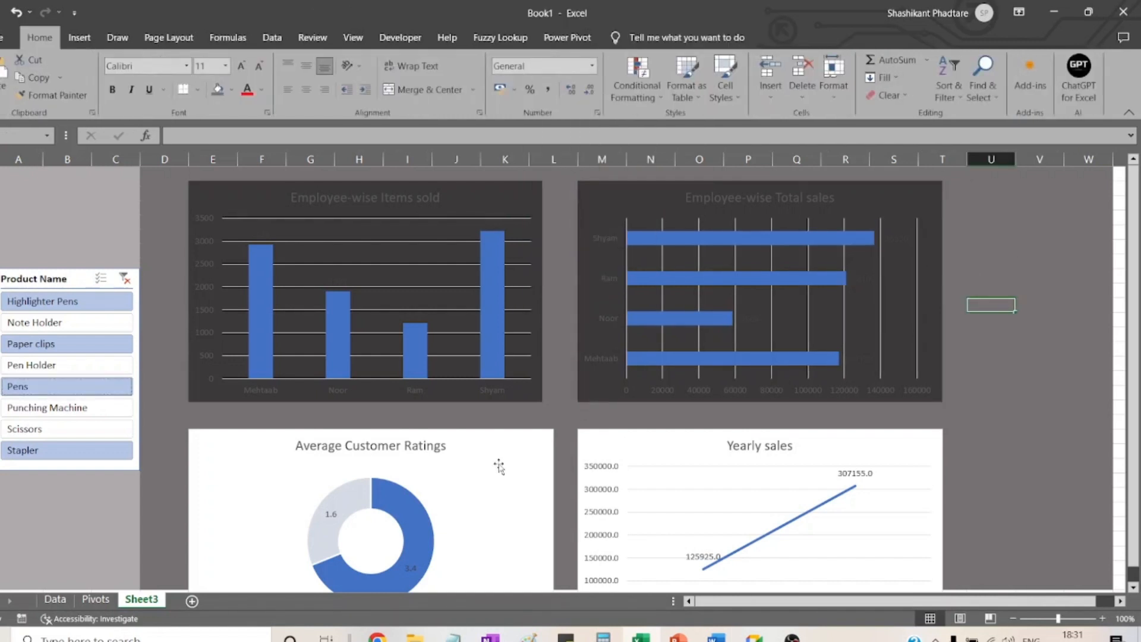
- Give the Average Customer Ratings chart a Light Gray, Background 2, Darker 75% shape fill and no outline
{"action": "left_click", "coordinate": [490, 440]}
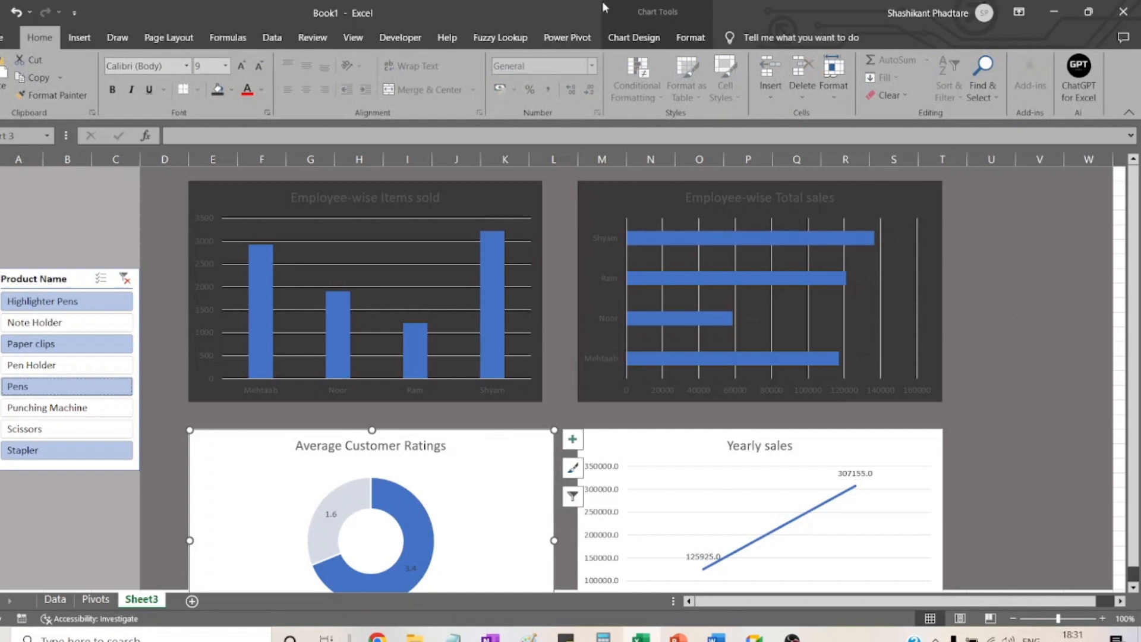
{"action": "left_click", "coordinate": [705, 41]}
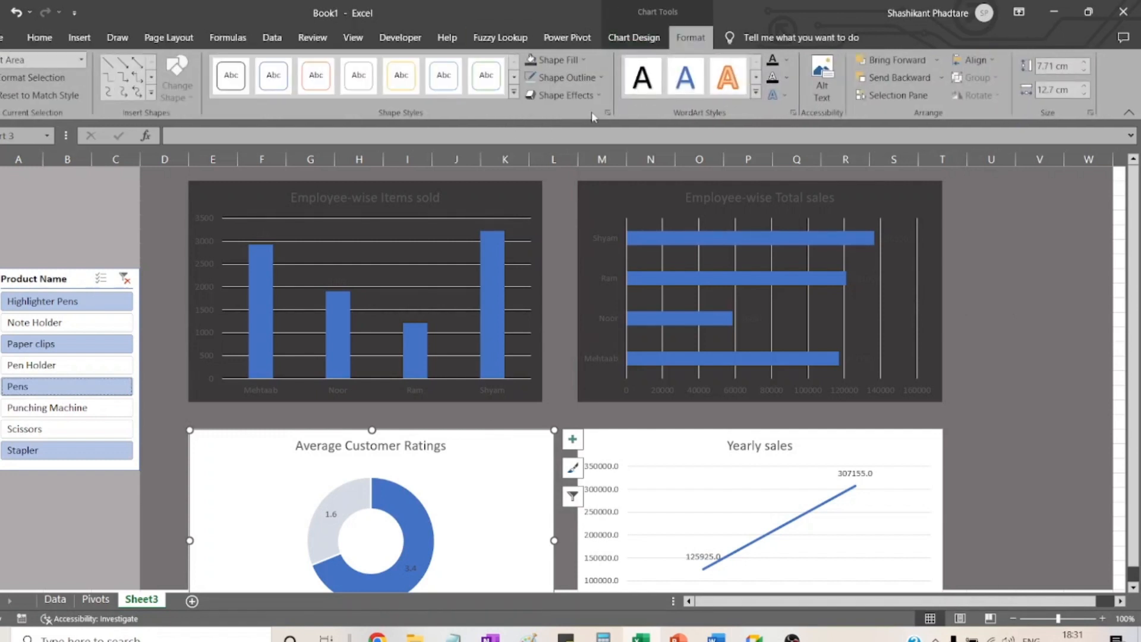
{"action": "left_click", "coordinate": [586, 60]}
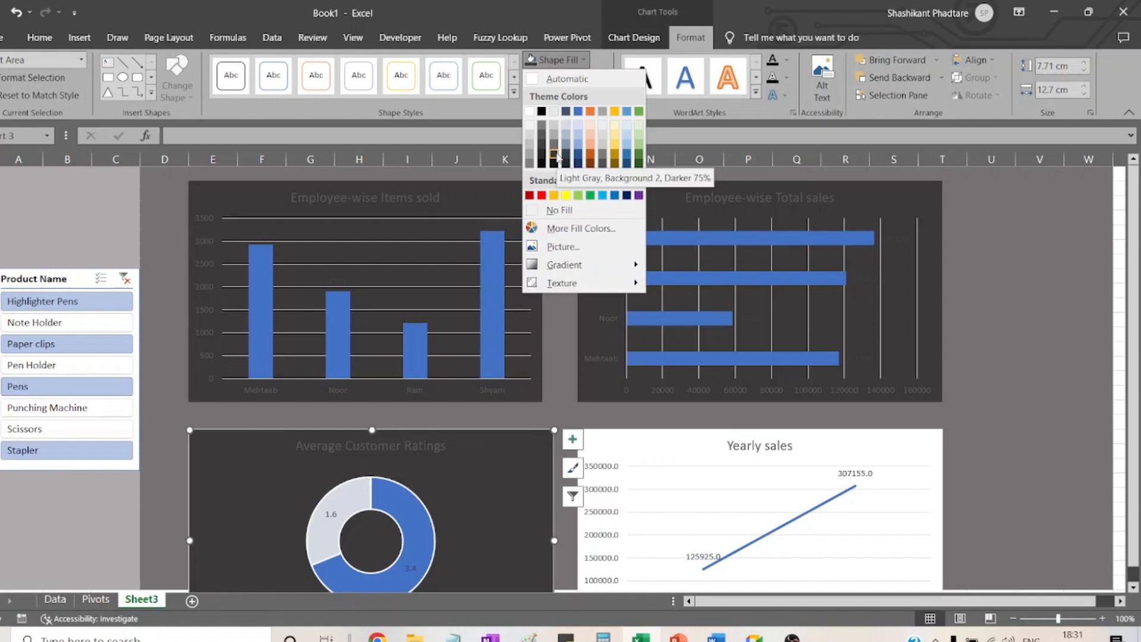
{"action": "left_click", "coordinate": [557, 156]}
{"action": "left_click", "coordinate": [601, 78]}
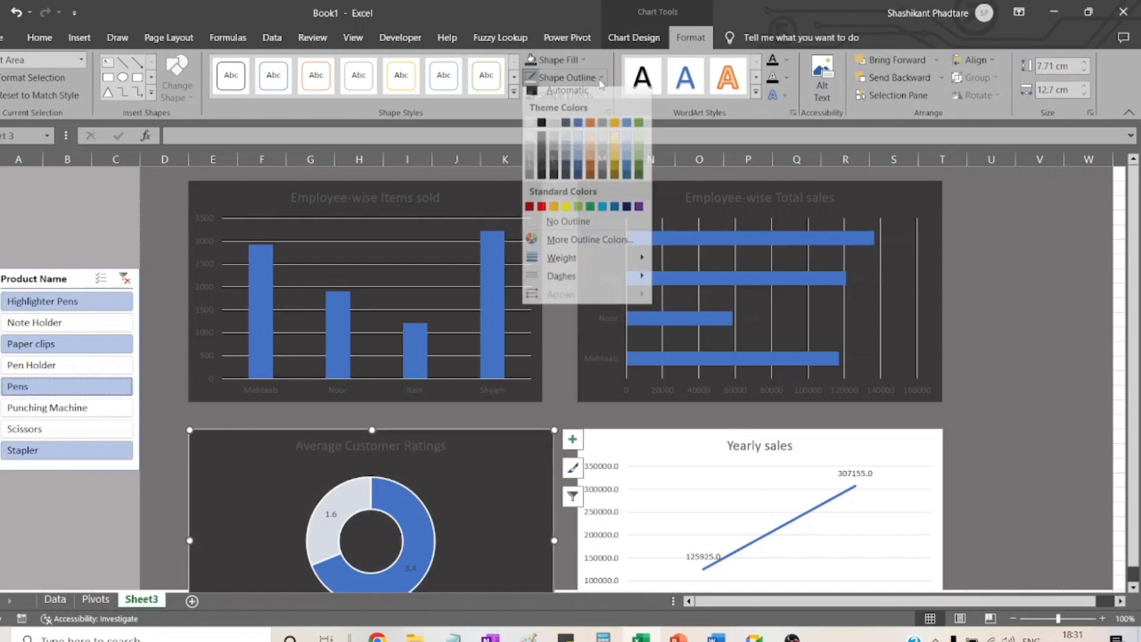
{"action": "left_click", "coordinate": [546, 227]}
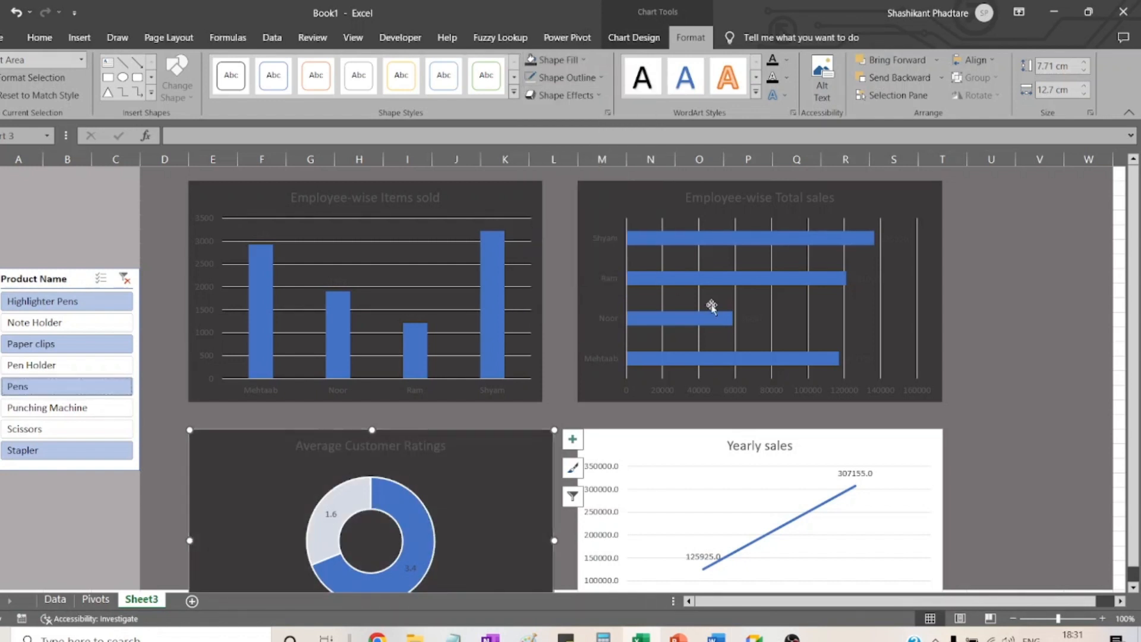
- Apply a Light Gray, Background 2, Darker 75% fill to the Yearly sales chart and remove its outline
{"action": "left_click", "coordinate": [895, 455]}
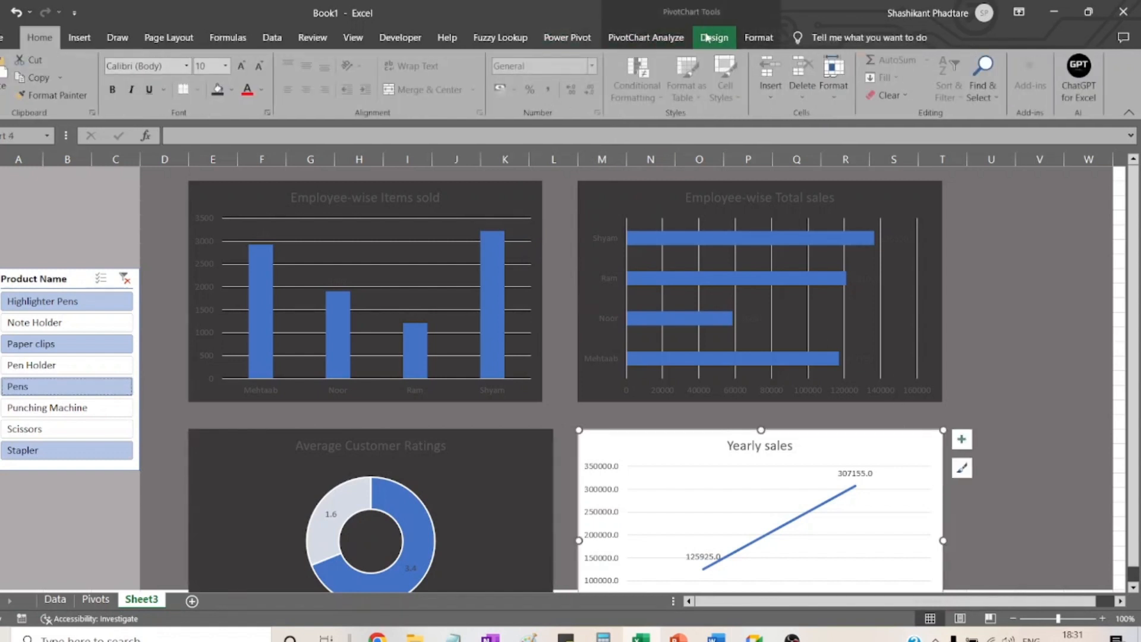
{"action": "left_click", "coordinate": [759, 39]}
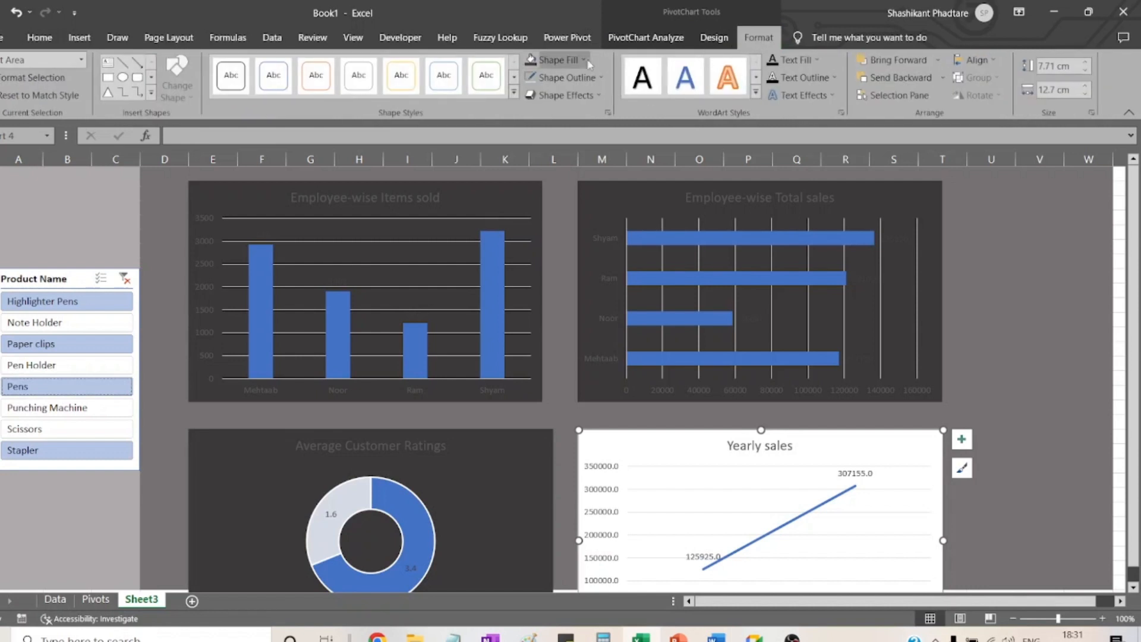
{"action": "left_click", "coordinate": [584, 60]}
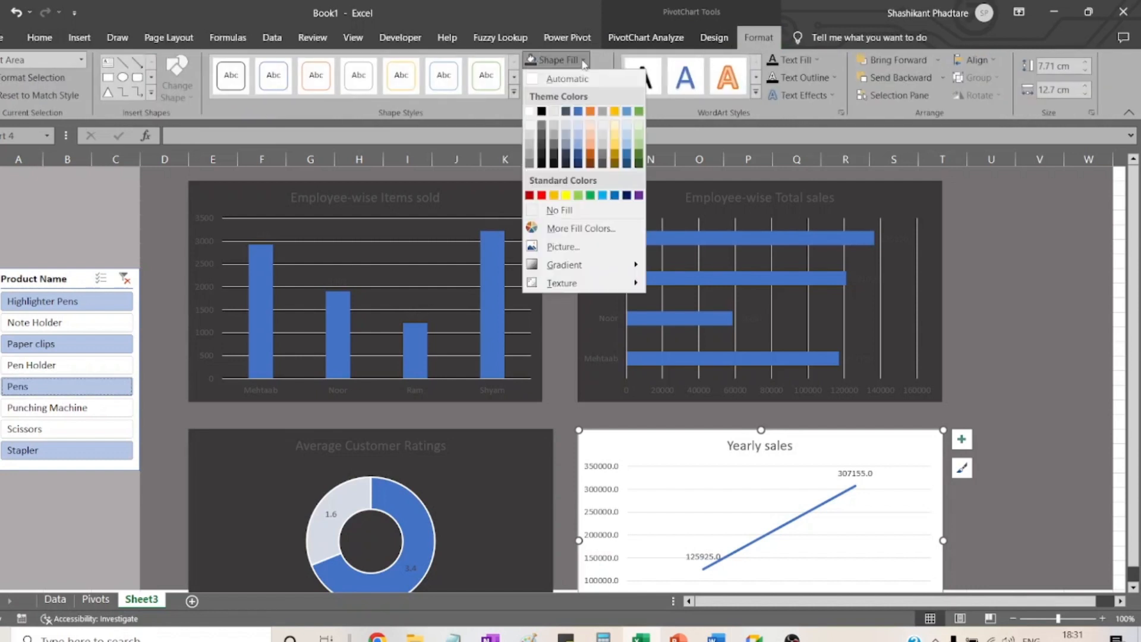
{"action": "left_click", "coordinate": [556, 156]}
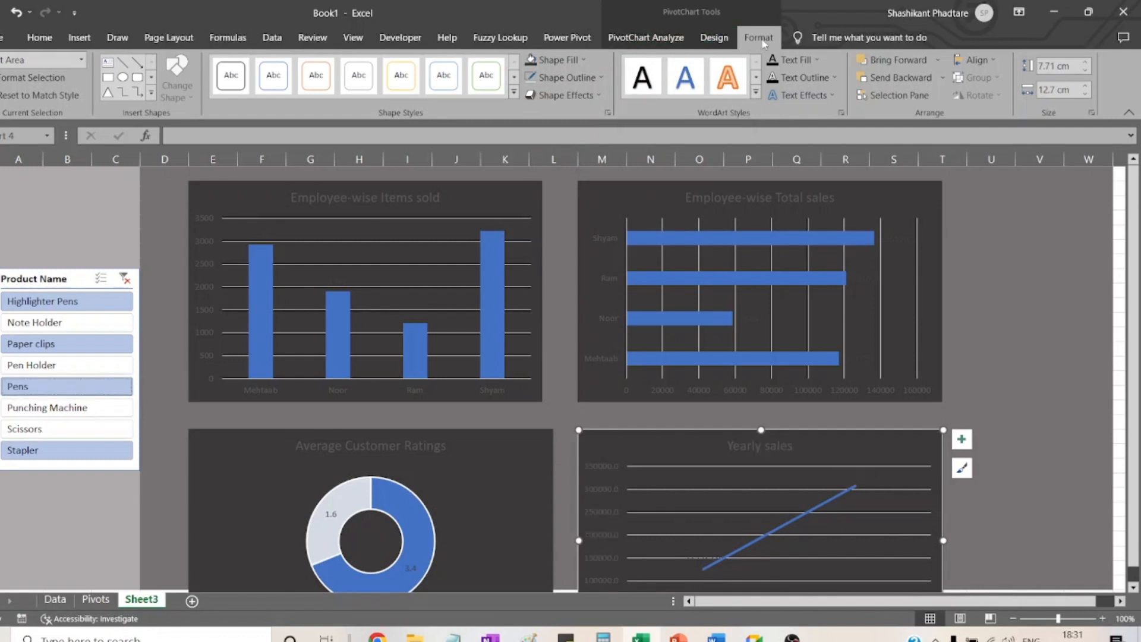
{"action": "left_click", "coordinate": [599, 79]}
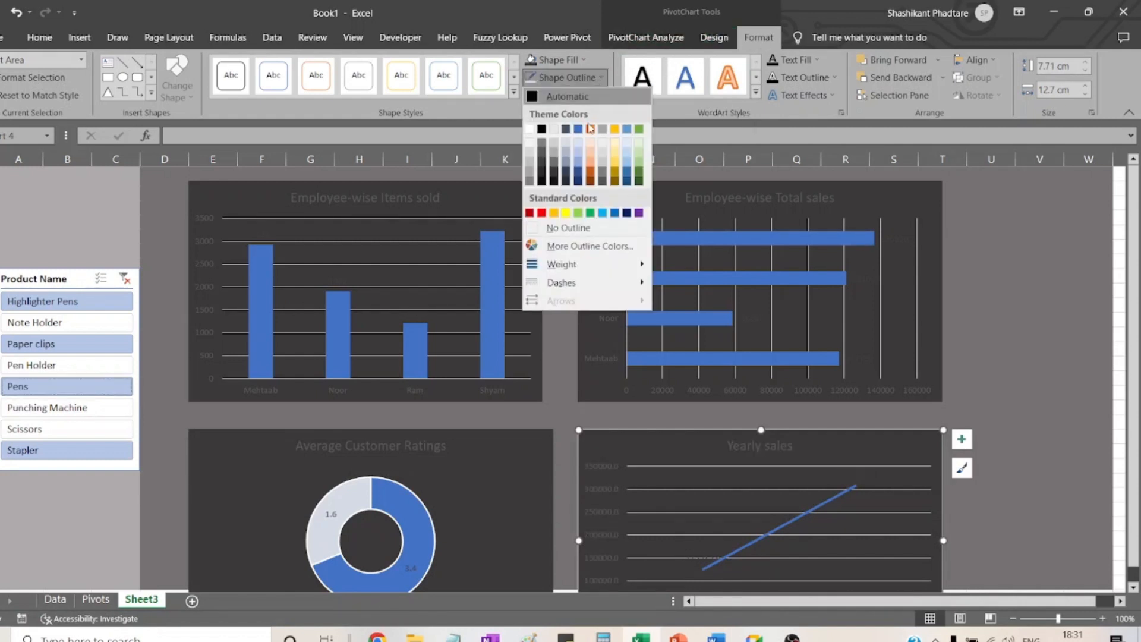
{"action": "left_click", "coordinate": [582, 230]}
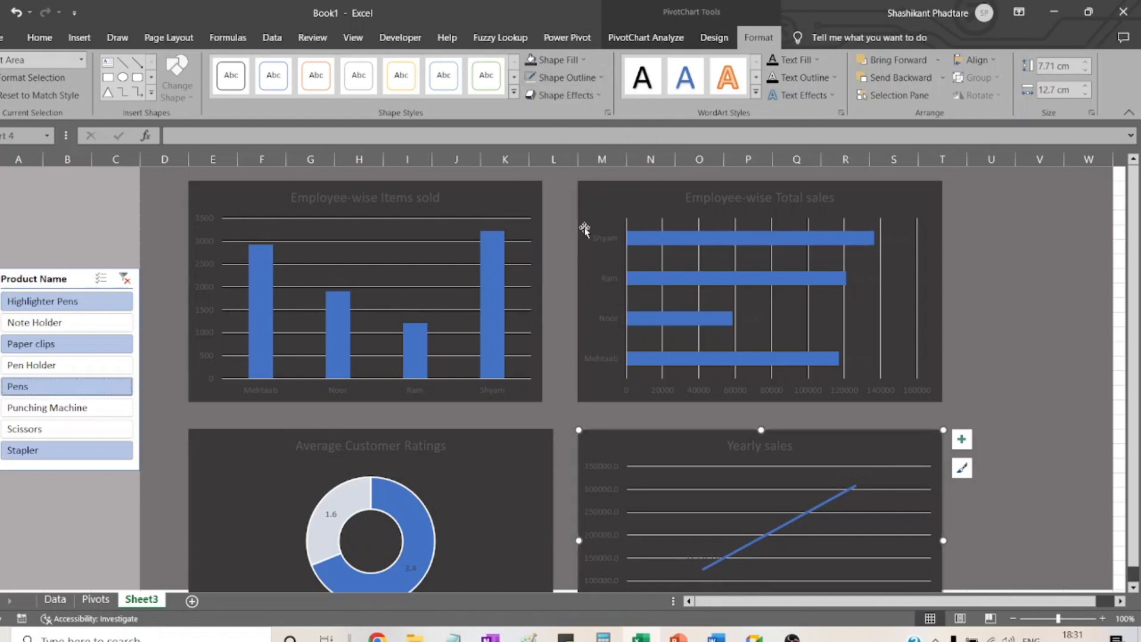
{"action": "left_click", "coordinate": [1016, 340]}
{"action": "left_click", "coordinate": [1016, 342]}
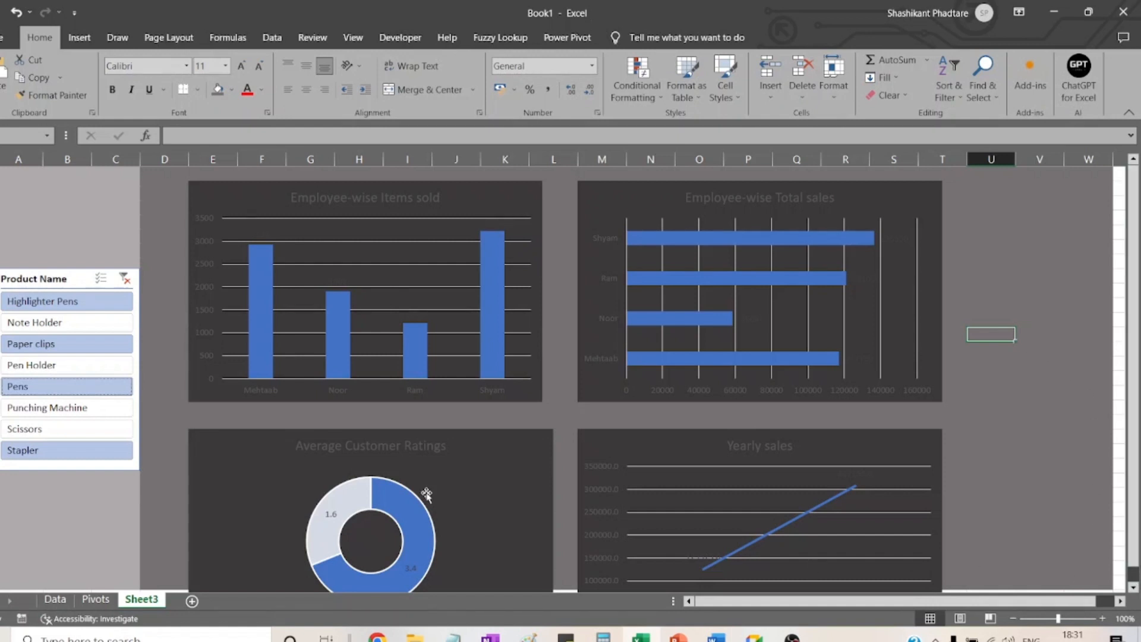
- Select all four dashboard charts together and set their height to 5 cm and width to 16 cm
{"action": "left_click", "coordinate": [421, 197]}
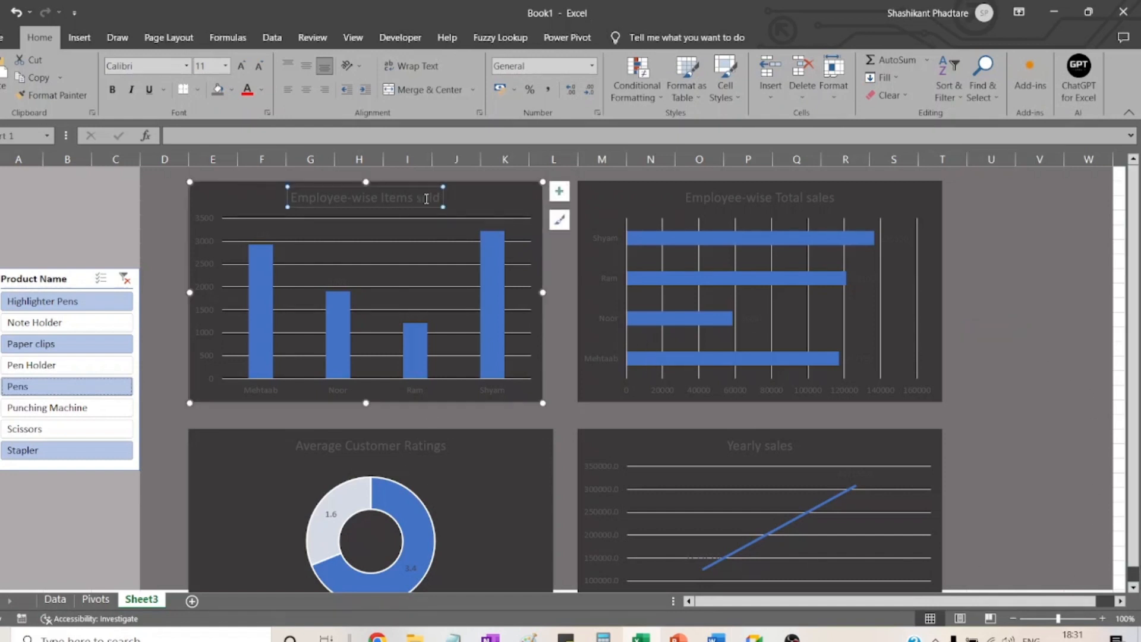
{"action": "left_click", "coordinate": [617, 196], "text": "ctrl"}
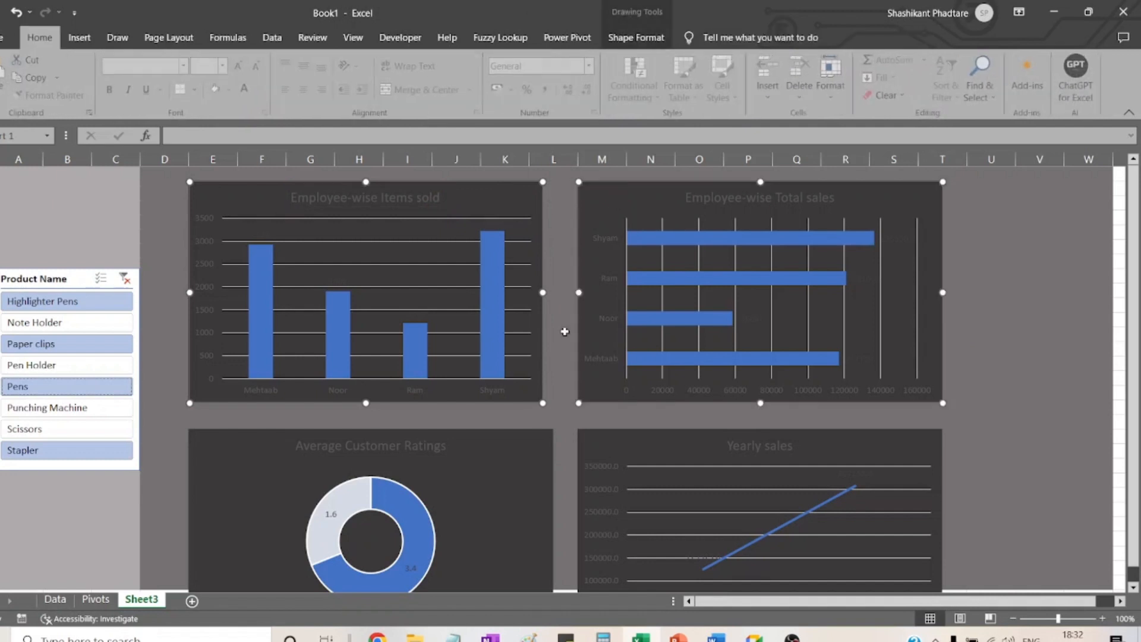
{"action": "left_click", "coordinate": [508, 438], "text": "ctrl"}
{"action": "left_click", "coordinate": [629, 448], "text": "ctrl"}
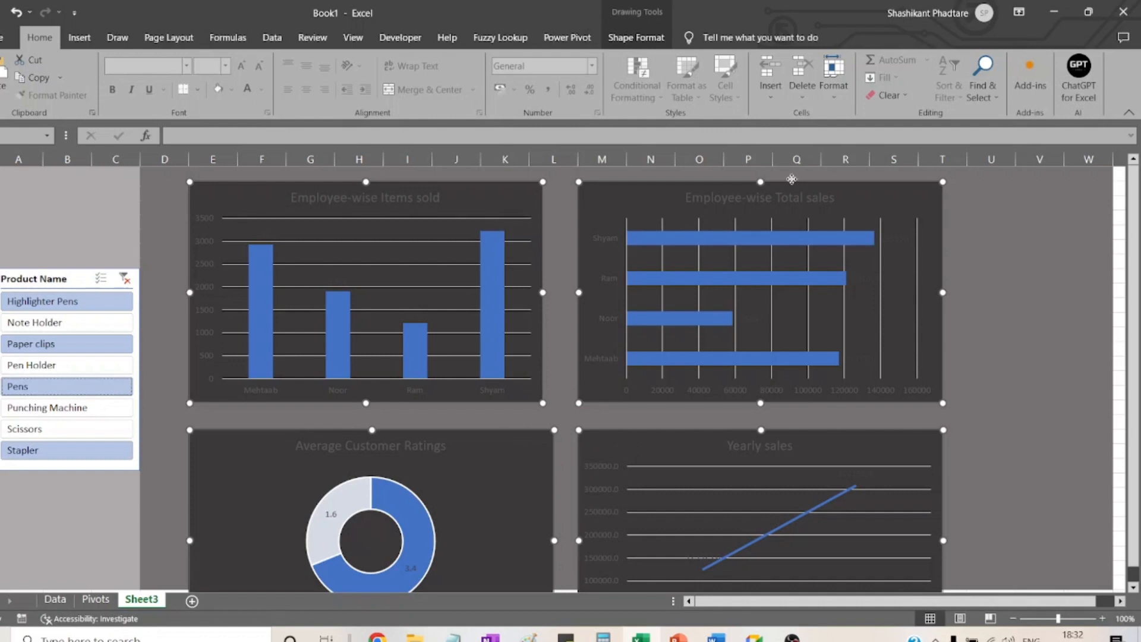
{"action": "left_click", "coordinate": [637, 39]}
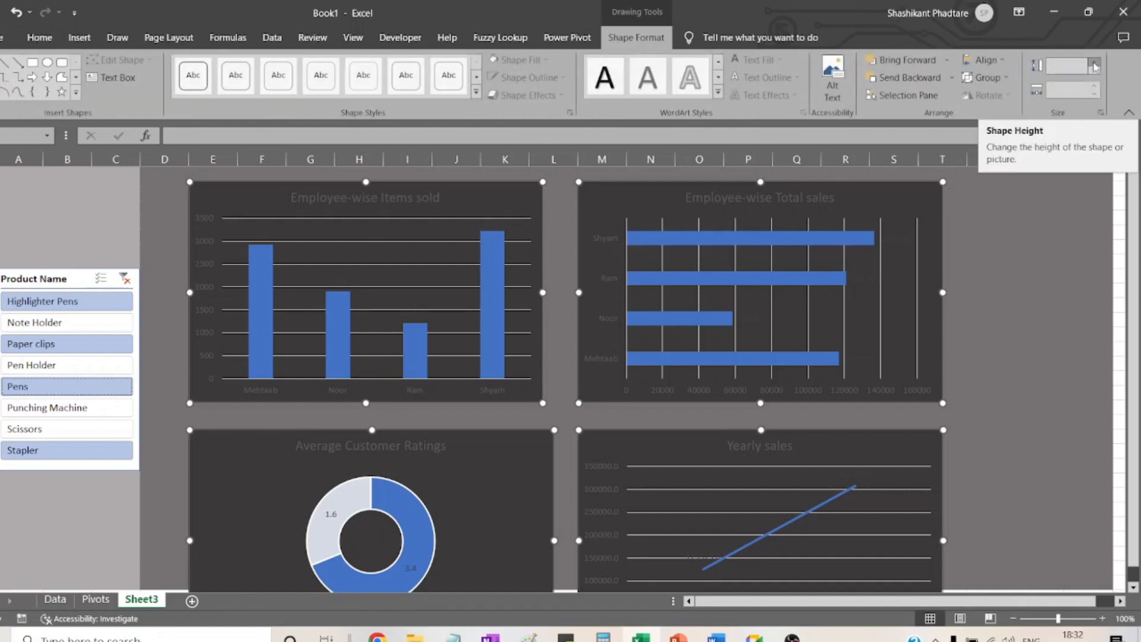
{"action": "left_click", "coordinate": [1067, 69]}
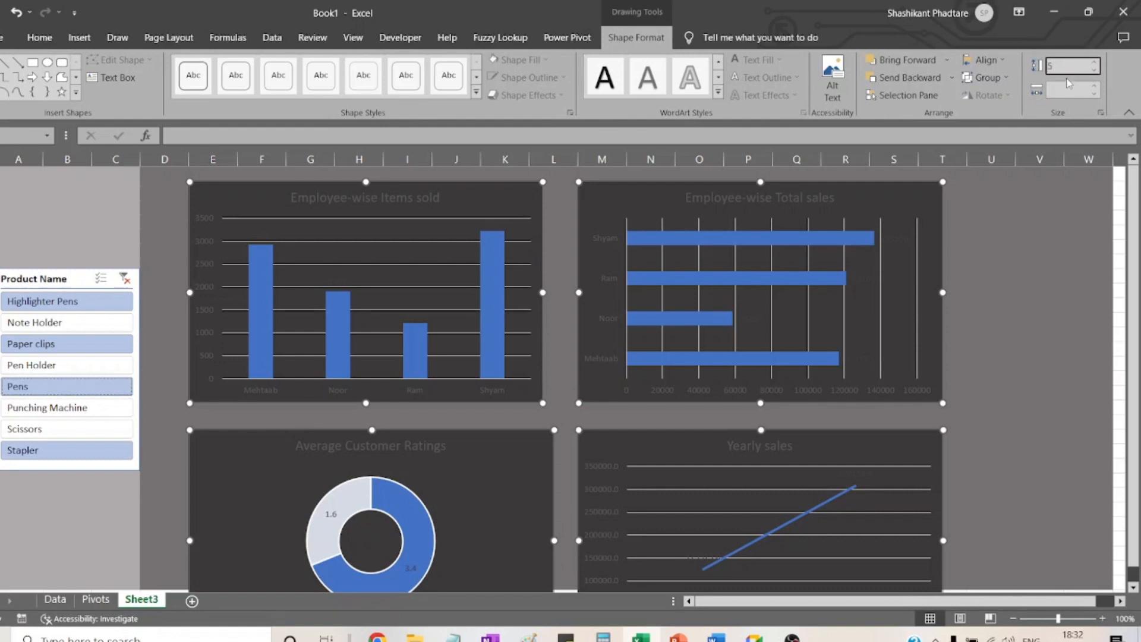
{"action": "type", "text": "5"}
{"action": "key", "text": "Tab"}
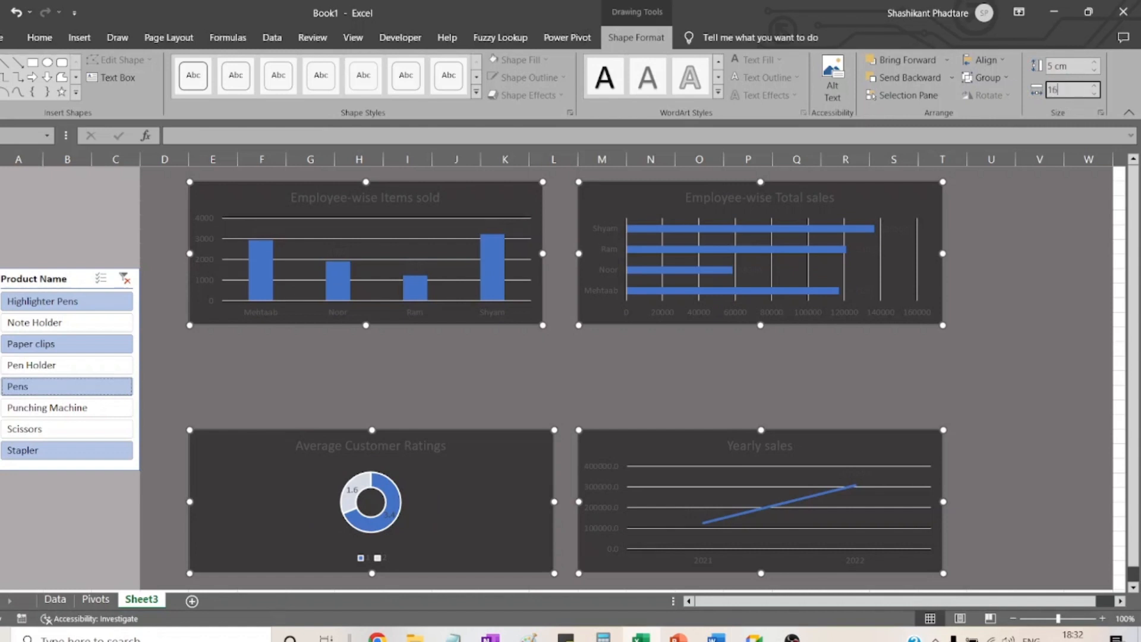
{"action": "key", "text": "Return"}
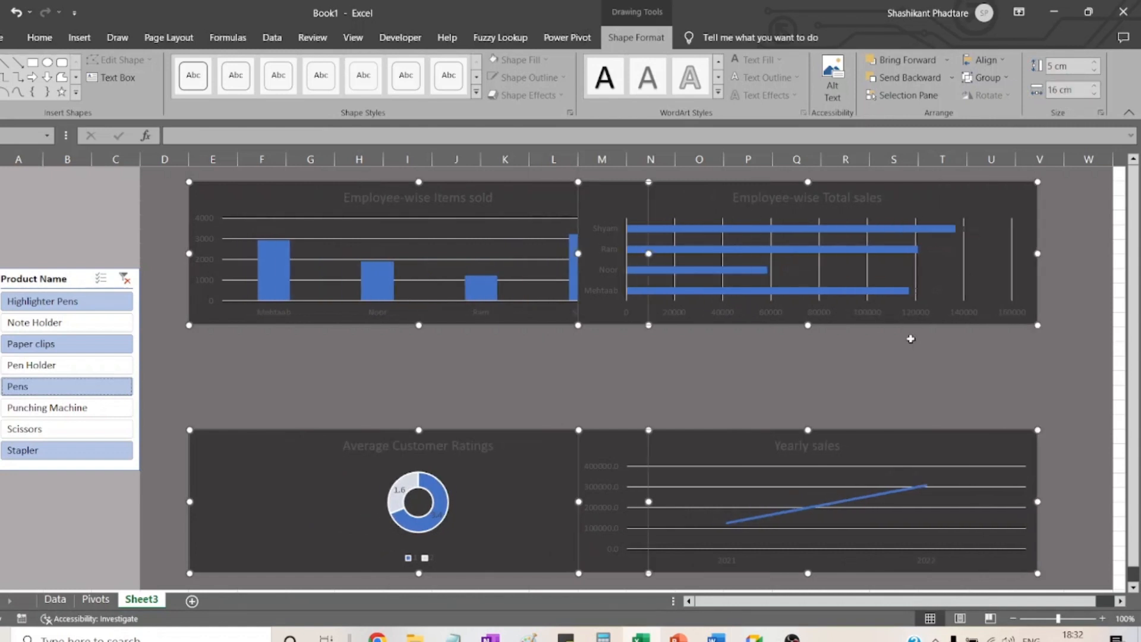
{"action": "left_click", "coordinate": [458, 351]}
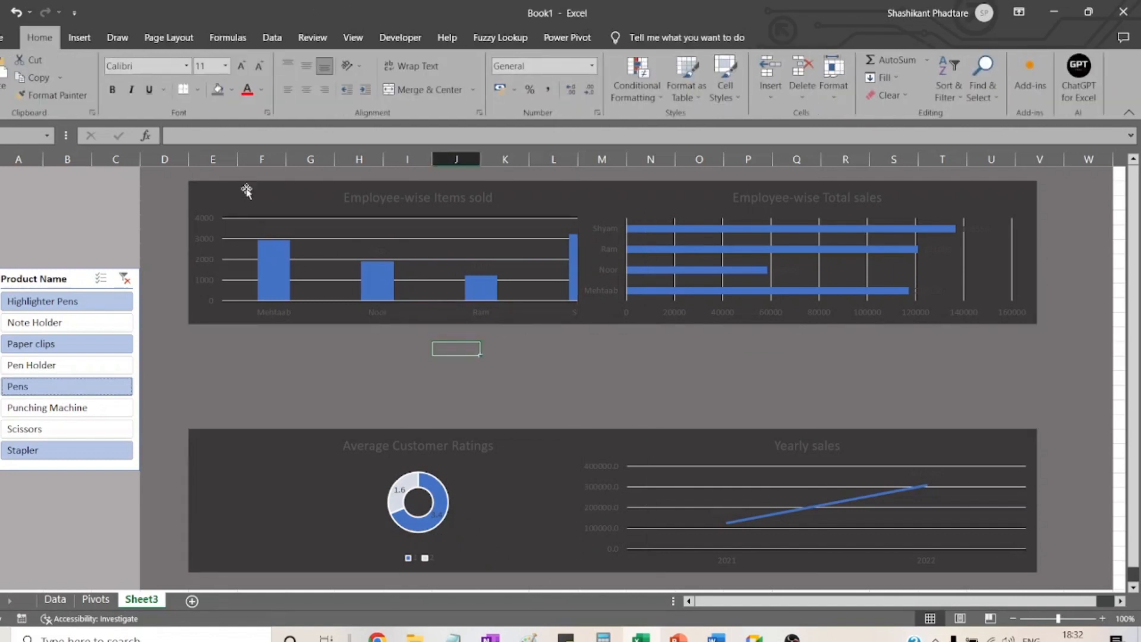
- Move the Employee-wise Items sold and Average Customer Ratings charts to start at column D, and the Employee-wise Total sales chart to column N
{"action": "left_click_drag", "start_coordinate": [244, 187], "coordinate": [197, 188]}
{"action": "left_click", "coordinate": [417, 428]}
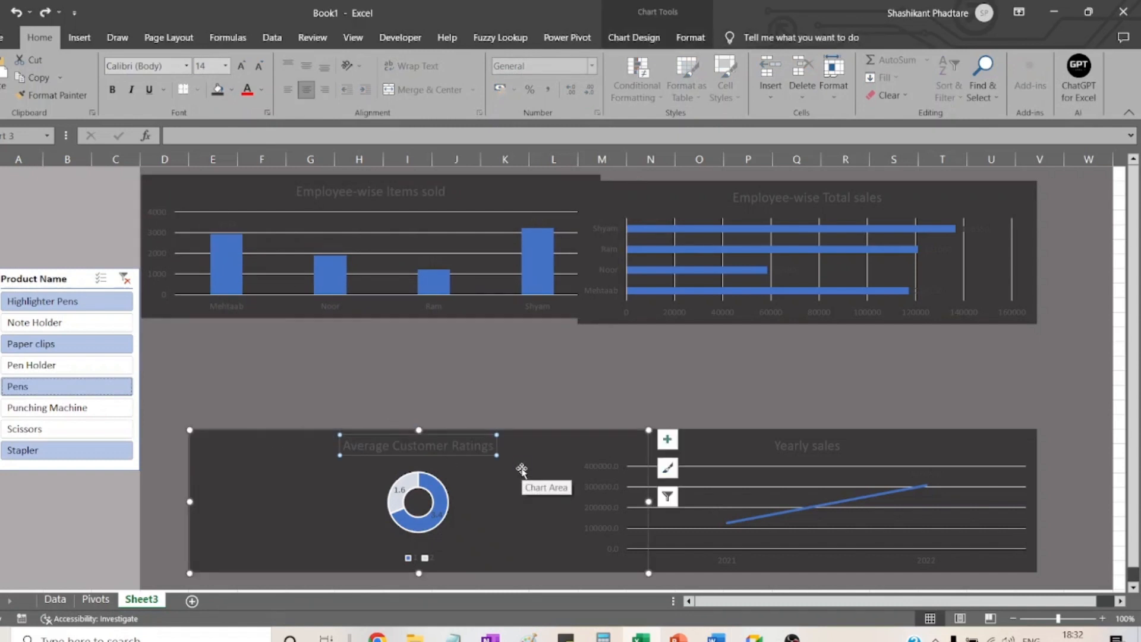
{"action": "left_click_drag", "start_coordinate": [565, 450], "coordinate": [519, 407]}
{"action": "left_click", "coordinate": [856, 332]}
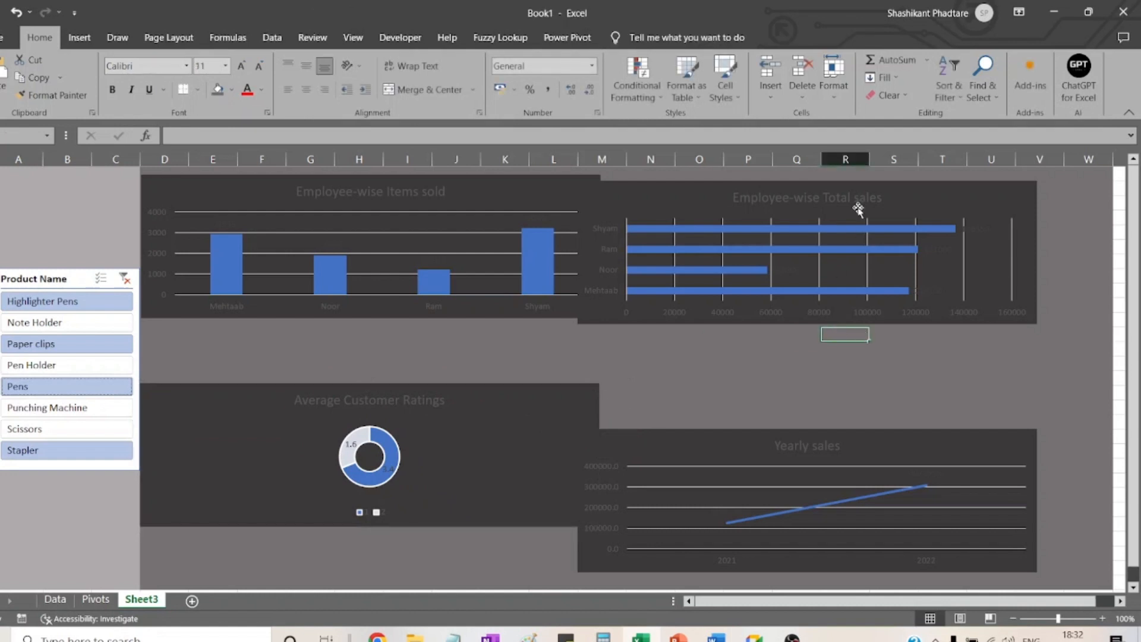
{"action": "left_click_drag", "start_coordinate": [911, 189], "coordinate": [958, 187]}
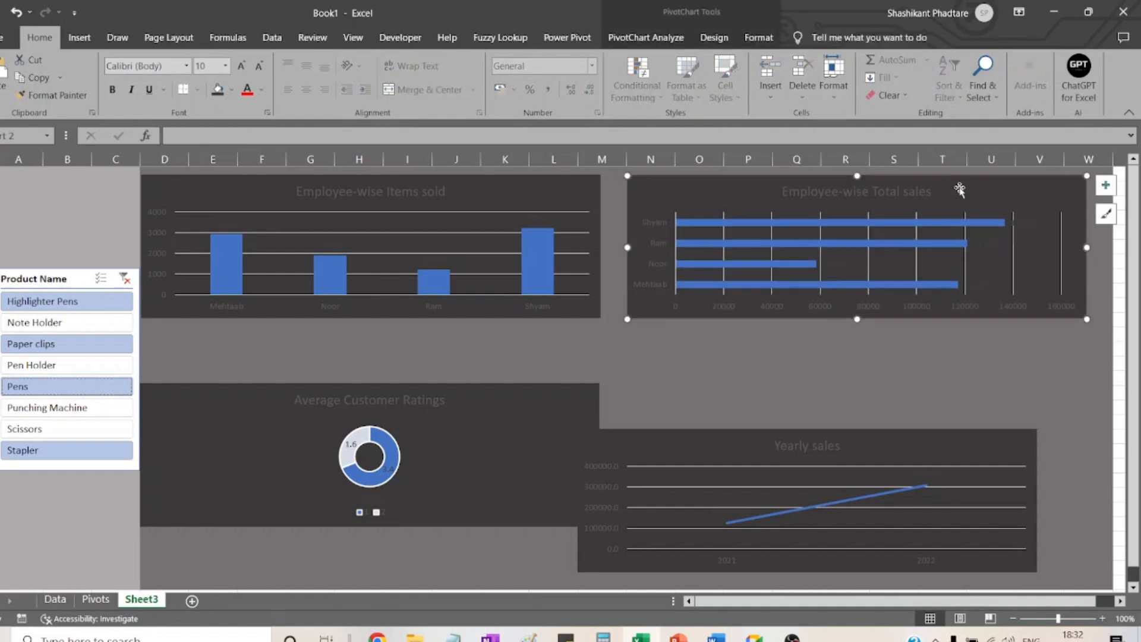
- Move the Yearly sales chart directly below the Employee-wise Total sales chart, level with the Average Customer Ratings chart
{"action": "left_click", "coordinate": [796, 334]}
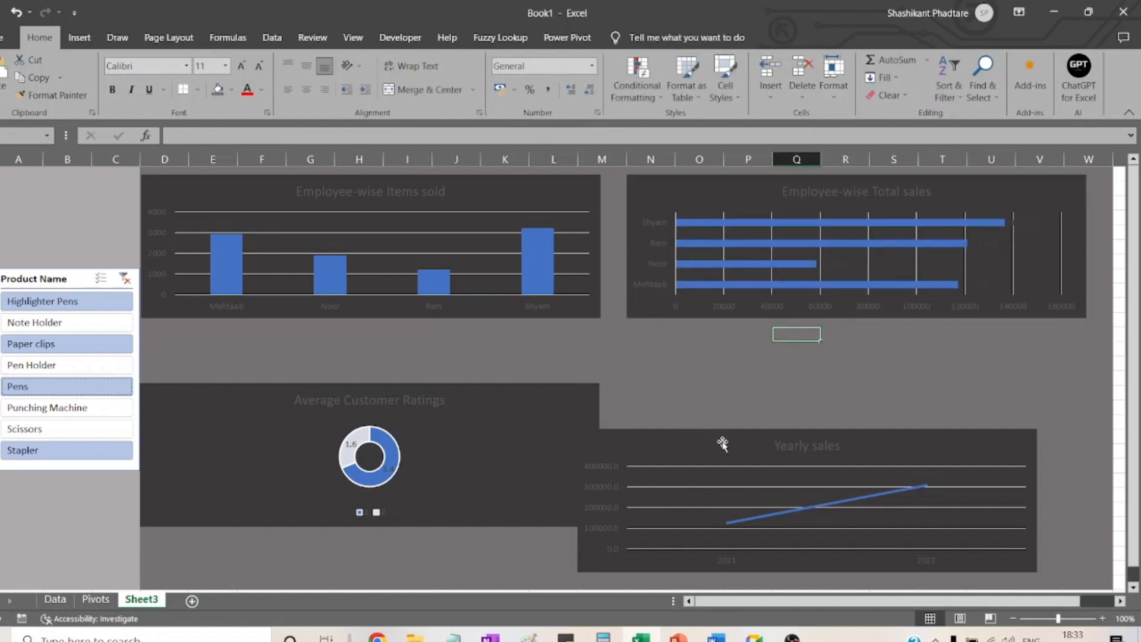
{"action": "left_click_drag", "start_coordinate": [728, 437], "coordinate": [781, 389]}
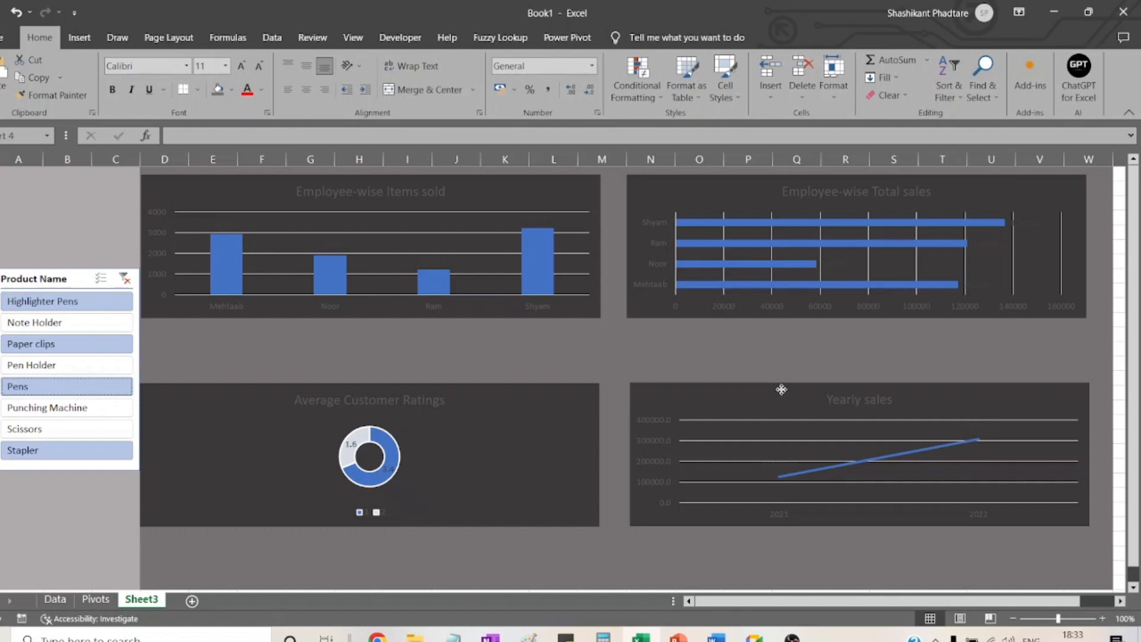
{"action": "left_click_drag", "start_coordinate": [781, 389], "coordinate": [780, 390]}
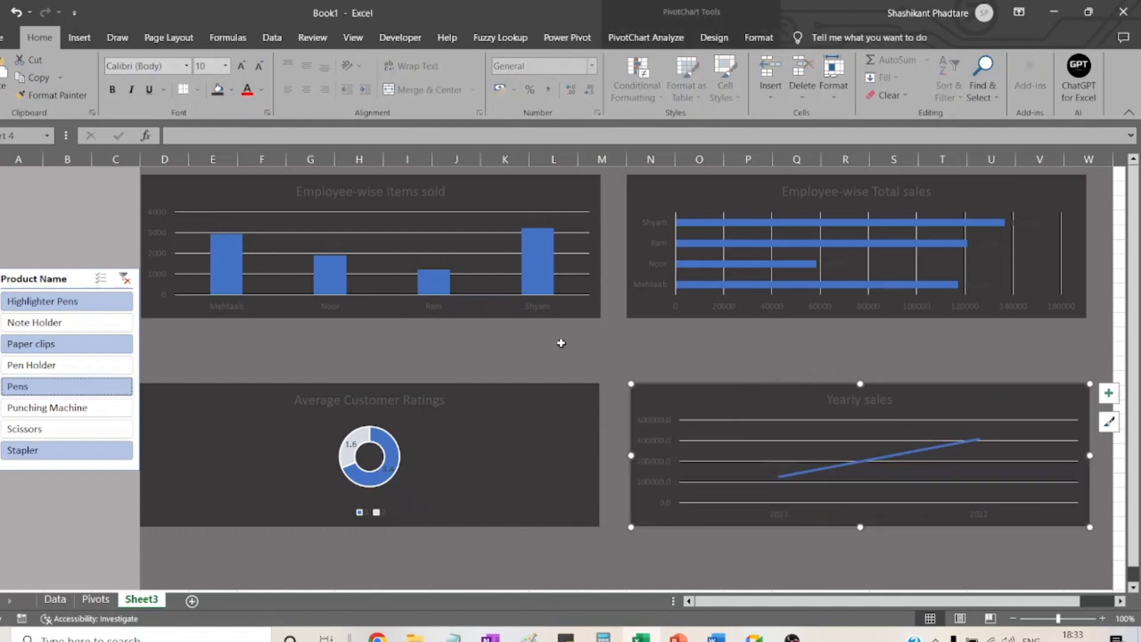
{"action": "left_click", "coordinate": [554, 345]}
- Select all four dashboard charts together and set their width to 16.5 cm
{"action": "left_click", "coordinate": [562, 224]}
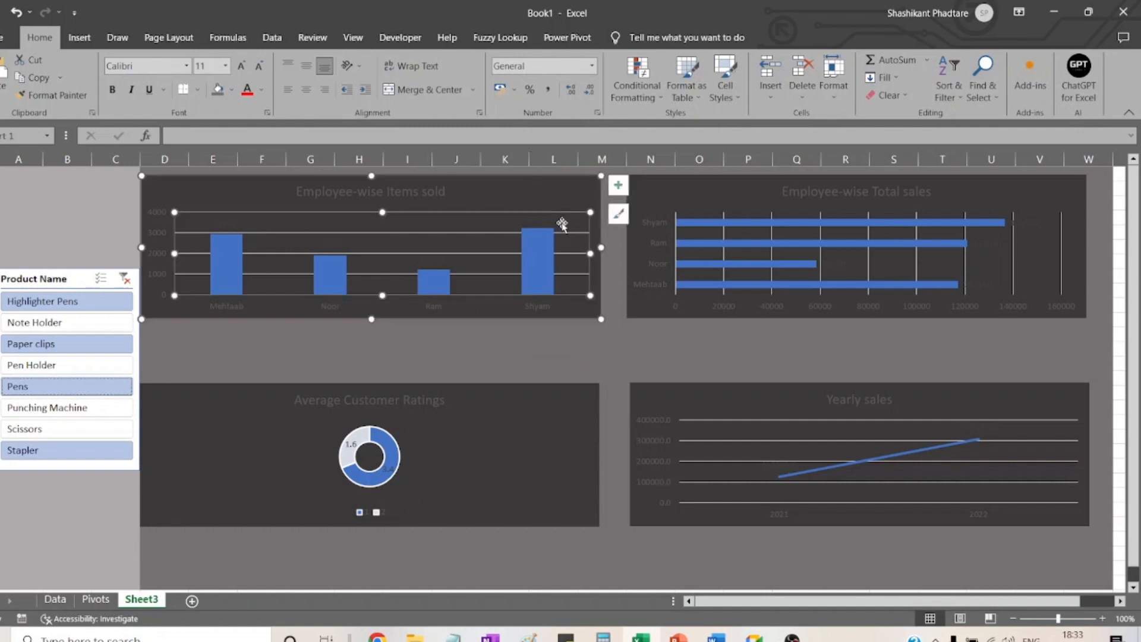
{"action": "left_click", "coordinate": [654, 212], "text": "ctrl"}
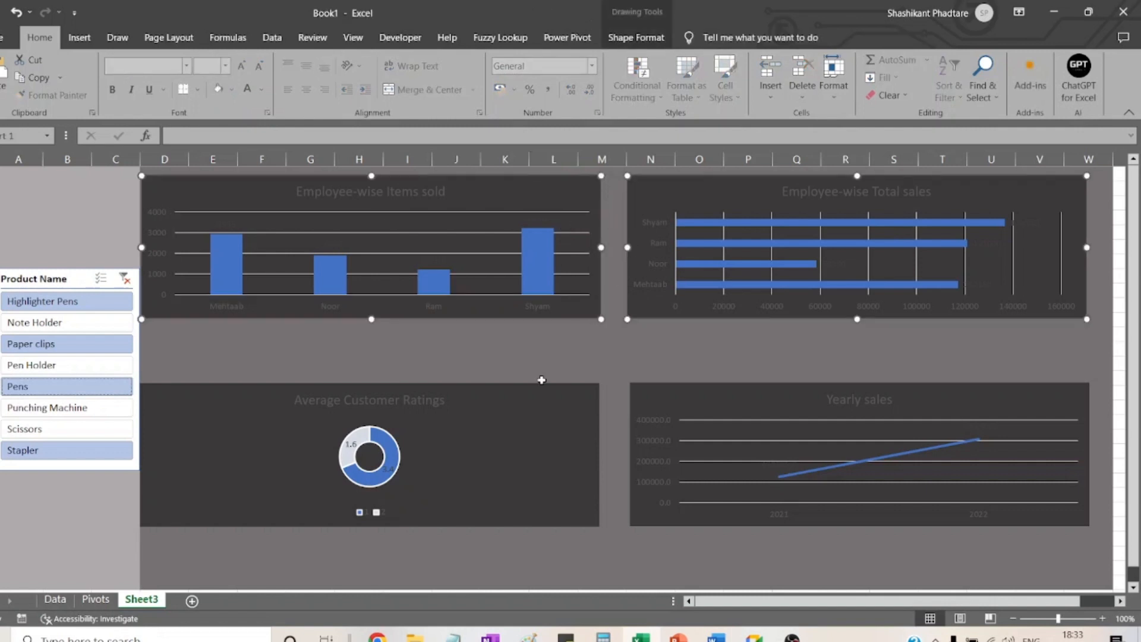
{"action": "left_click", "coordinate": [521, 420], "text": "ctrl"}
{"action": "left_click", "coordinate": [657, 410], "text": "ctrl"}
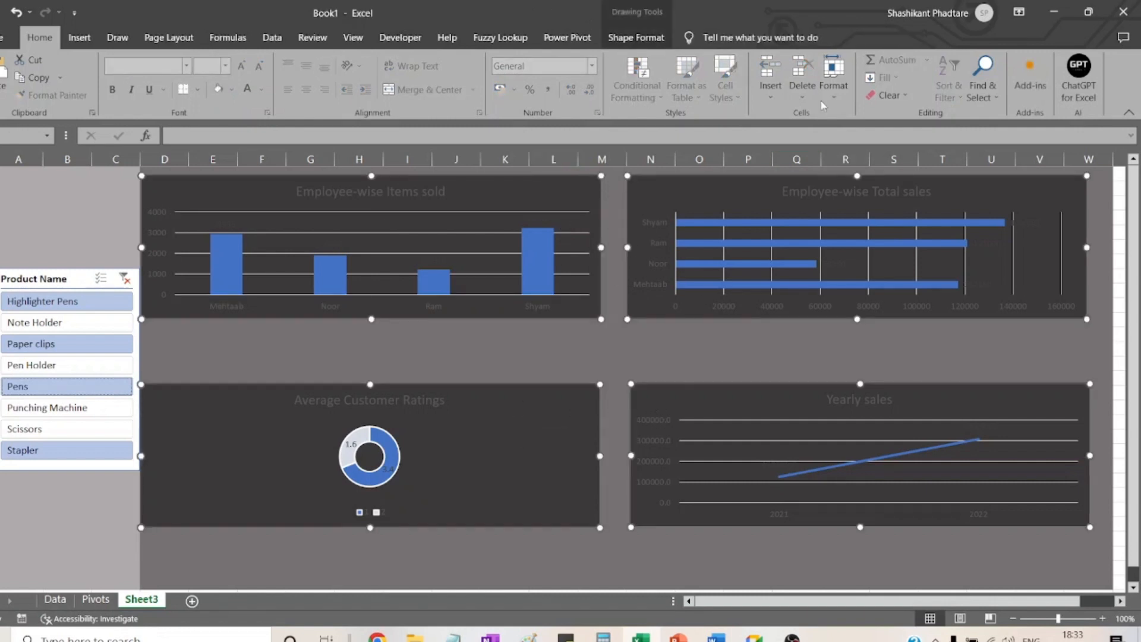
{"action": "left_click", "coordinate": [636, 37]}
{"action": "left_click", "coordinate": [1095, 85]}
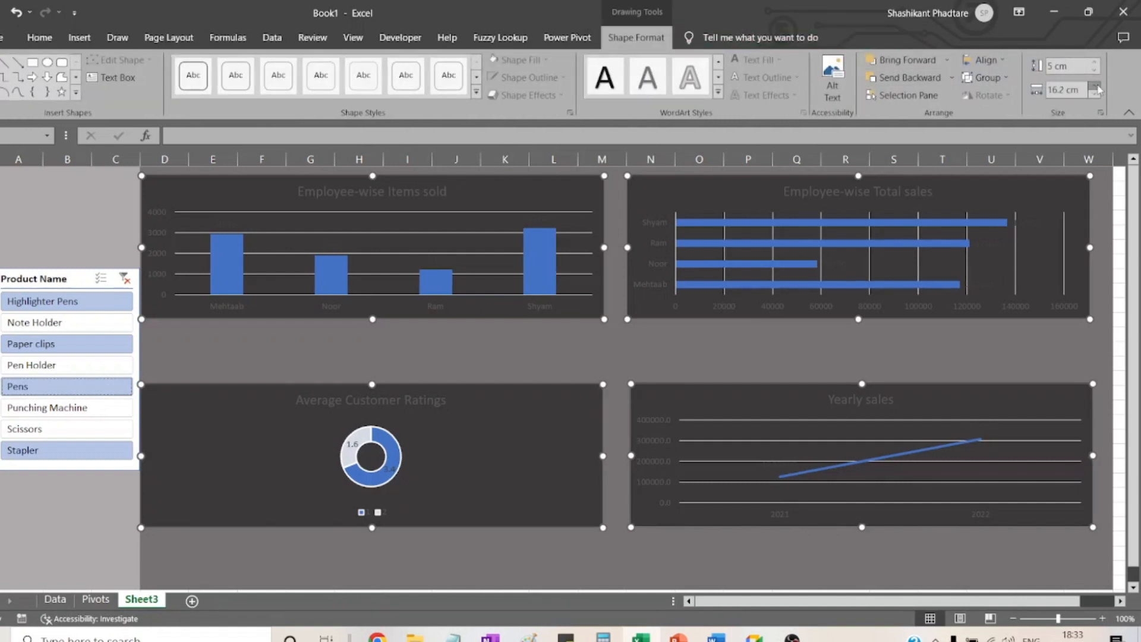
{"action": "left_click", "coordinate": [1096, 86]}
{"action": "left_click", "coordinate": [1095, 86]}
{"action": "left_click", "coordinate": [1095, 86]}
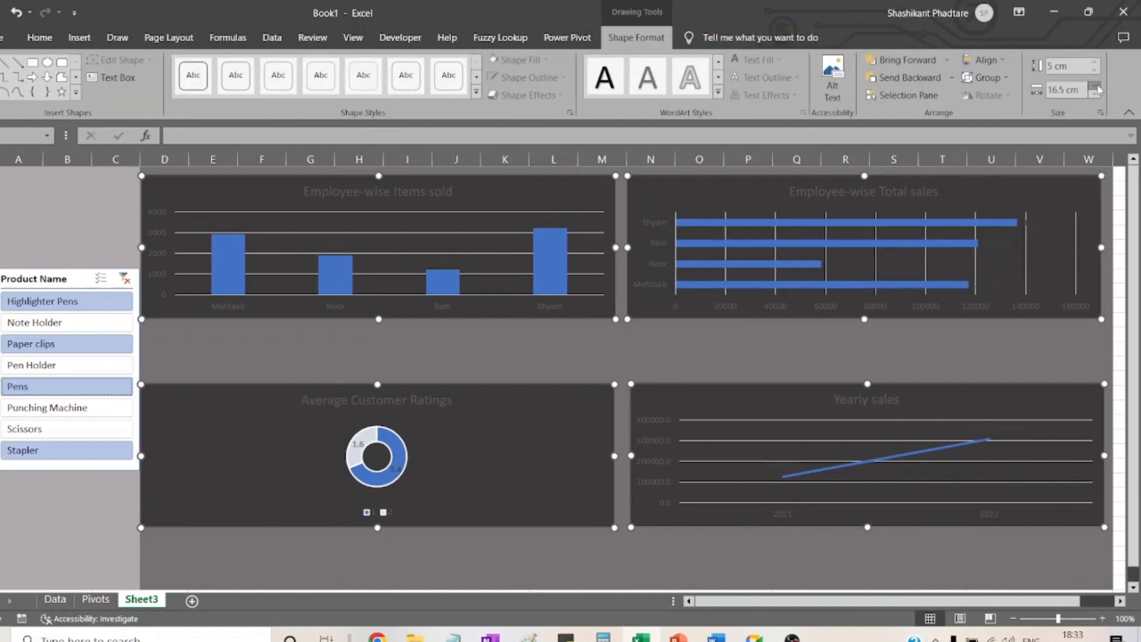
- Set the height of the four selected charts to 6.9 cm
{"action": "left_click", "coordinate": [1095, 63]}
{"action": "left_click", "coordinate": [1095, 63]}
{"action": "left_click", "coordinate": [1095, 63]}
{"action": "left_click", "coordinate": [1096, 63]}
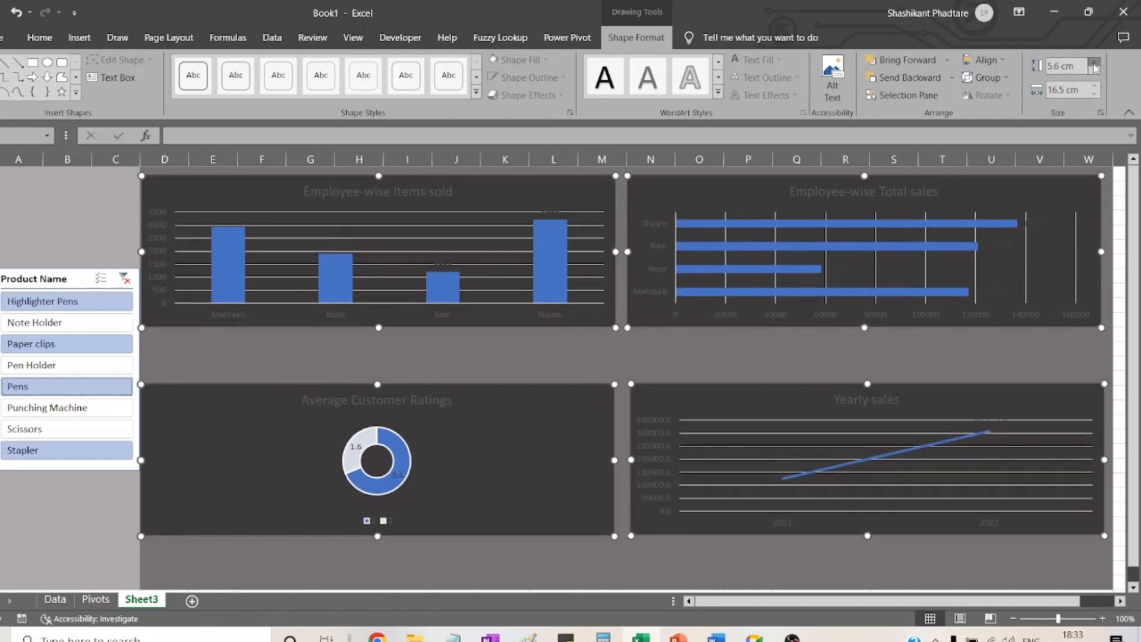
{"action": "left_click", "coordinate": [1096, 63]}
{"action": "left_click", "coordinate": [1095, 62]}
{"action": "left_click", "coordinate": [1095, 62]}
{"action": "left_click", "coordinate": [1095, 62]}
{"action": "left_click", "coordinate": [1095, 63]}
{"action": "left_click", "coordinate": [1096, 63]}
{"action": "left_click", "coordinate": [1096, 63]}
{"action": "left_click", "coordinate": [1096, 63]}
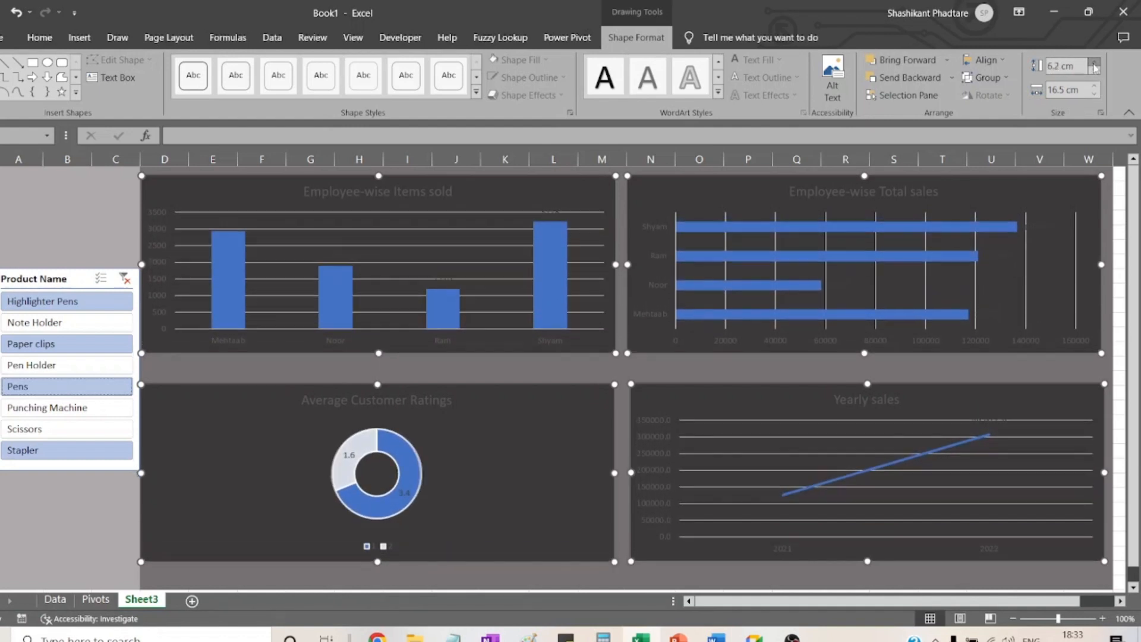
{"action": "left_click", "coordinate": [1096, 63]}
{"action": "left_click", "coordinate": [1095, 63]}
{"action": "left_click", "coordinate": [1095, 63]}
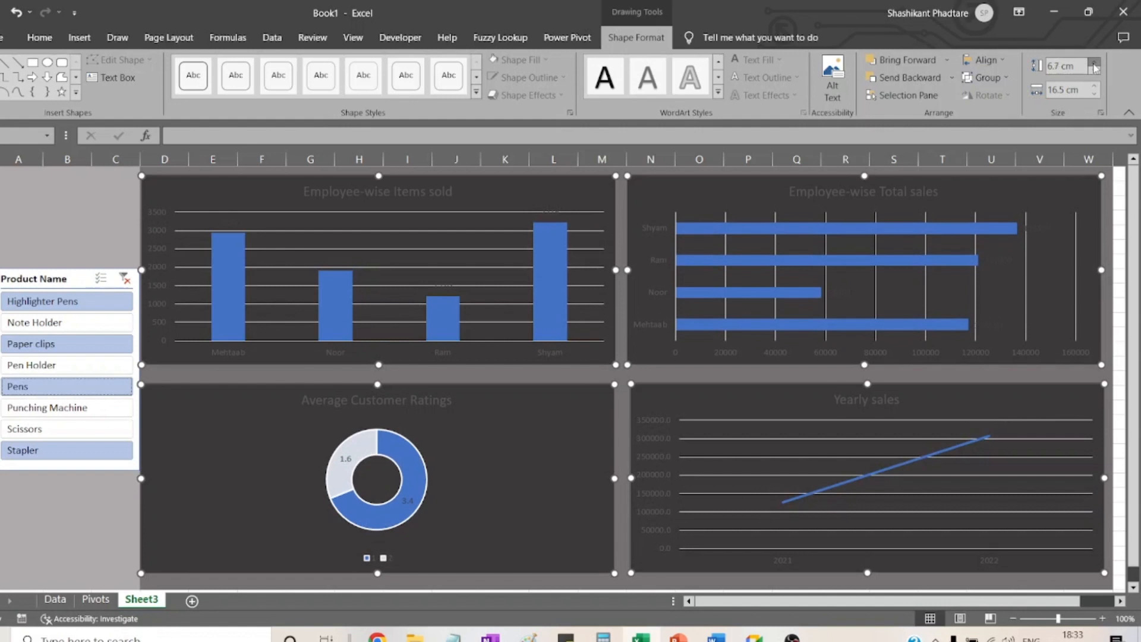
{"action": "left_click", "coordinate": [1096, 63]}
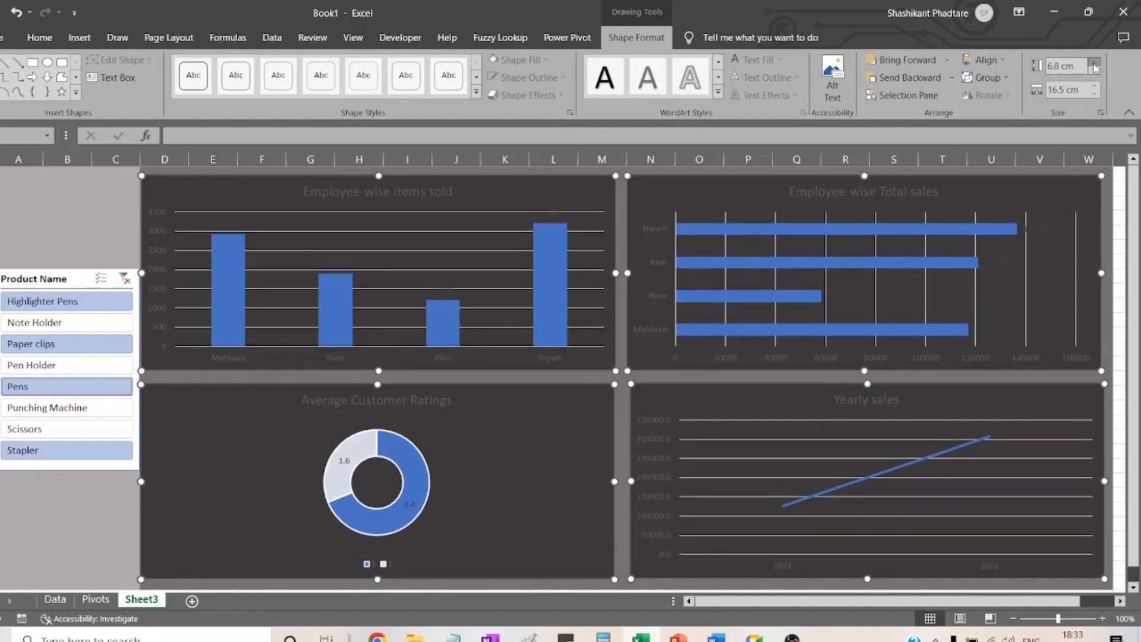
{"action": "left_click", "coordinate": [1095, 63]}
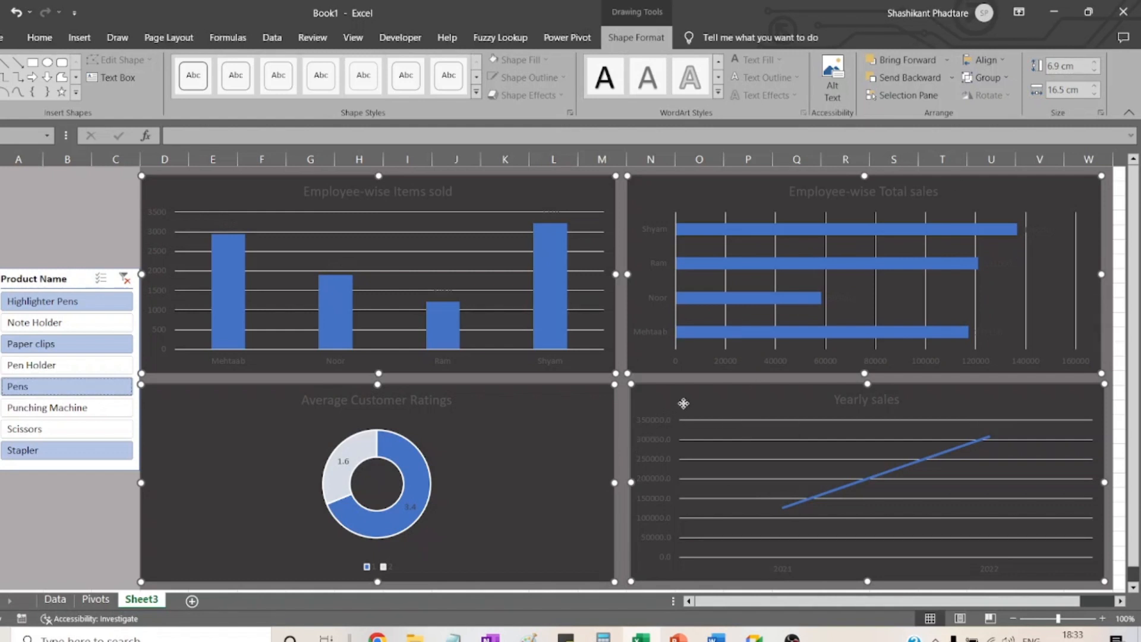
{"action": "left_click", "coordinate": [65, 537]}
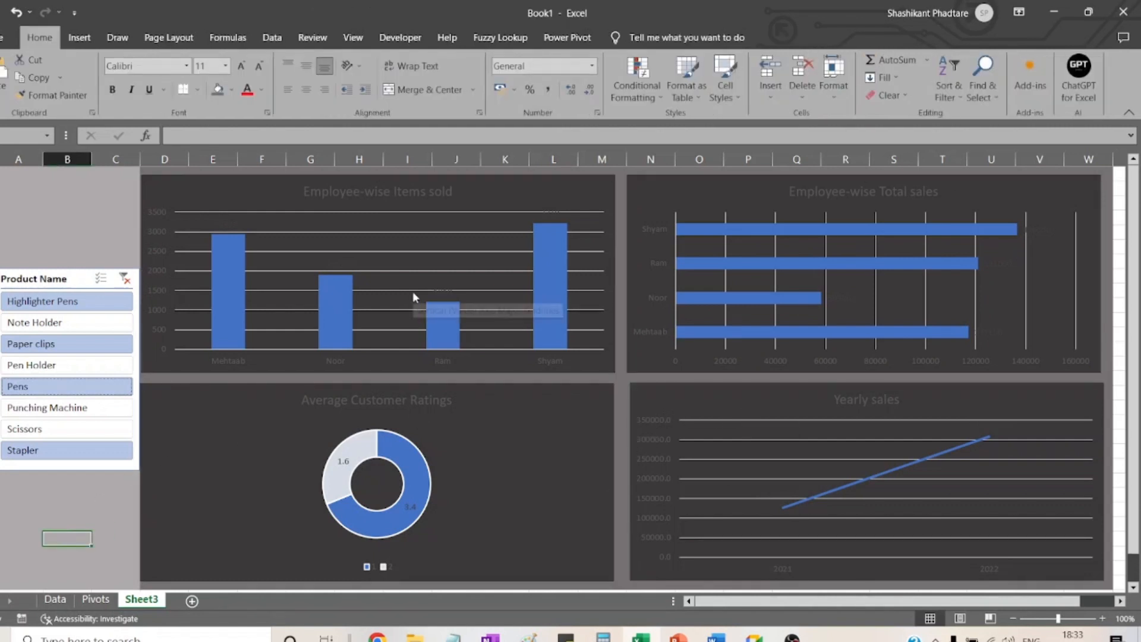
- Nudge the Yearly sales chart slightly left to line up its edge with the Employee-wise Total sales chart
{"action": "left_click", "coordinate": [685, 397]}
{"action": "key", "text": "Left"}
{"action": "key", "text": "Left"}
{"action": "key", "text": "Left"}
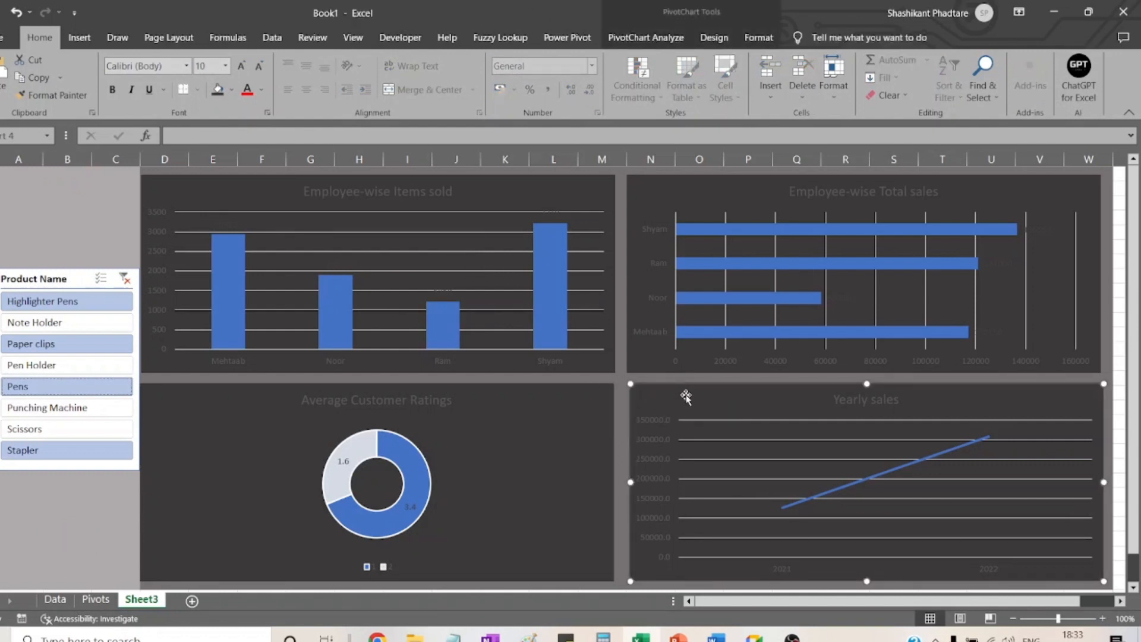
{"action": "key", "text": "Left"}
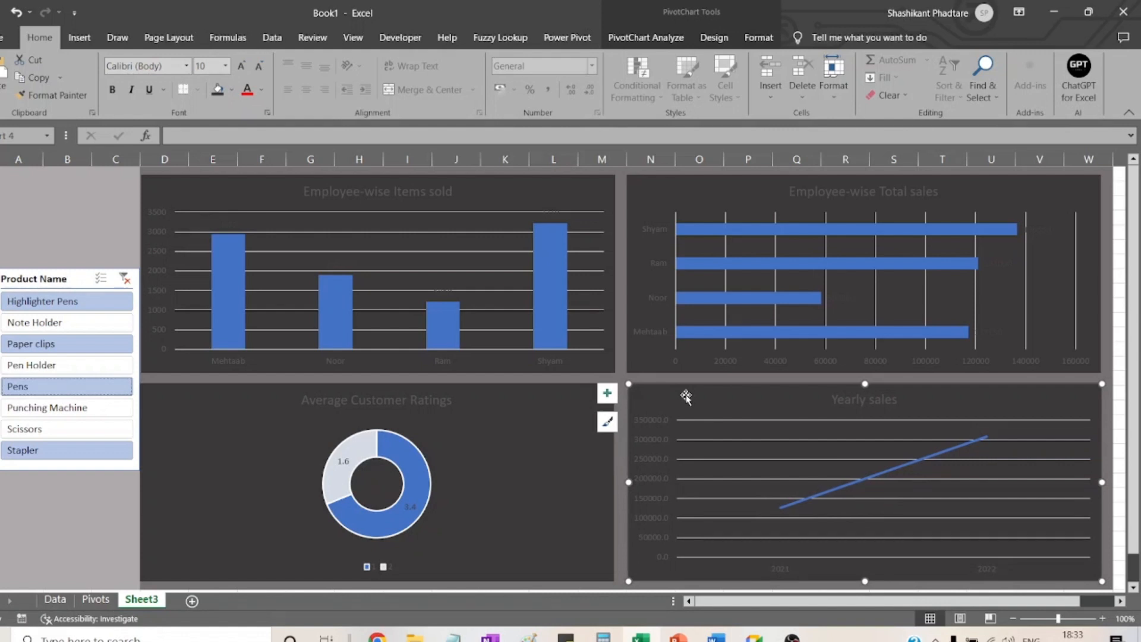
{"action": "left_click", "coordinate": [53, 204]}
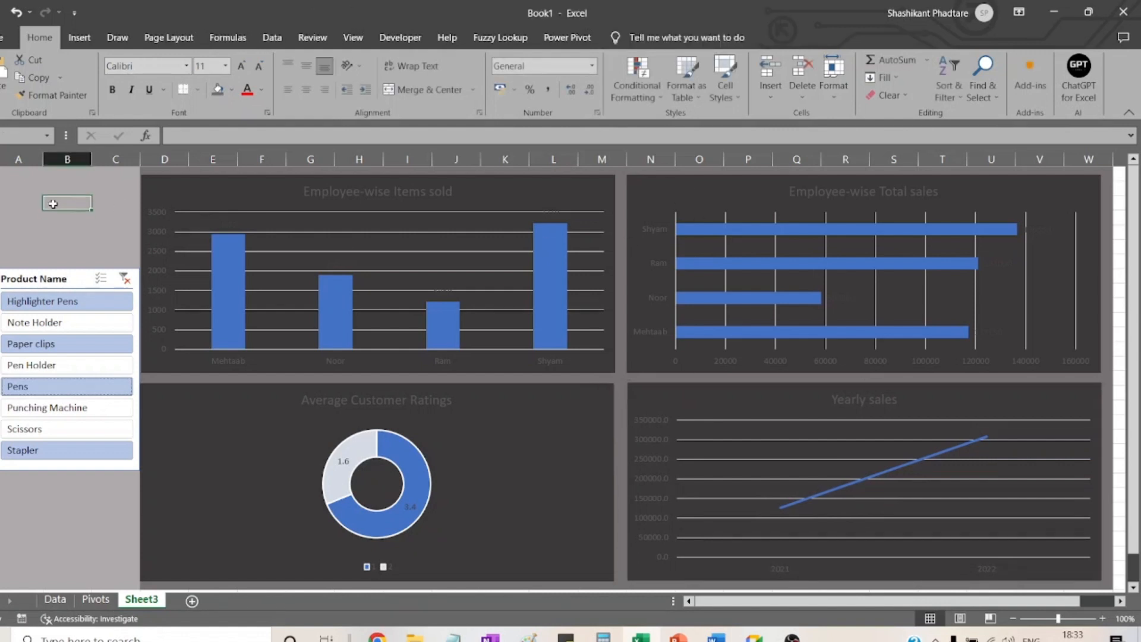
- Select all four charts together and nudge them slightly right, leaving a small gap beside the slicer column
{"action": "left_click", "coordinate": [382, 242]}
{"action": "left_click", "coordinate": [440, 436], "text": "ctrl"}
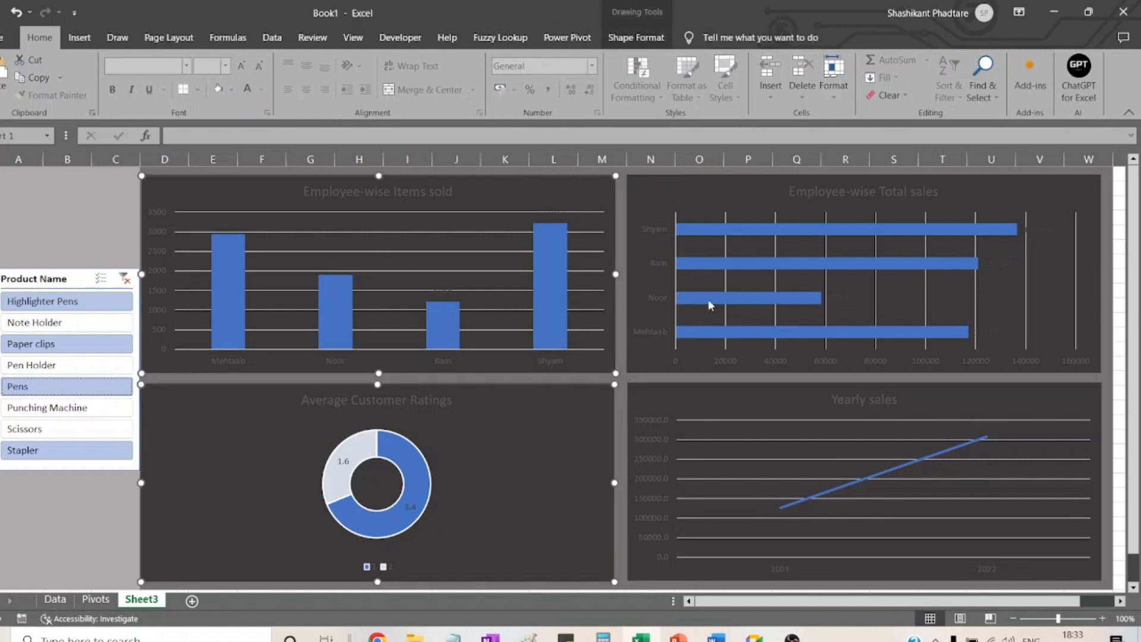
{"action": "left_click", "coordinate": [796, 238], "text": "ctrl"}
{"action": "left_click", "coordinate": [796, 439], "text": "ctrl"}
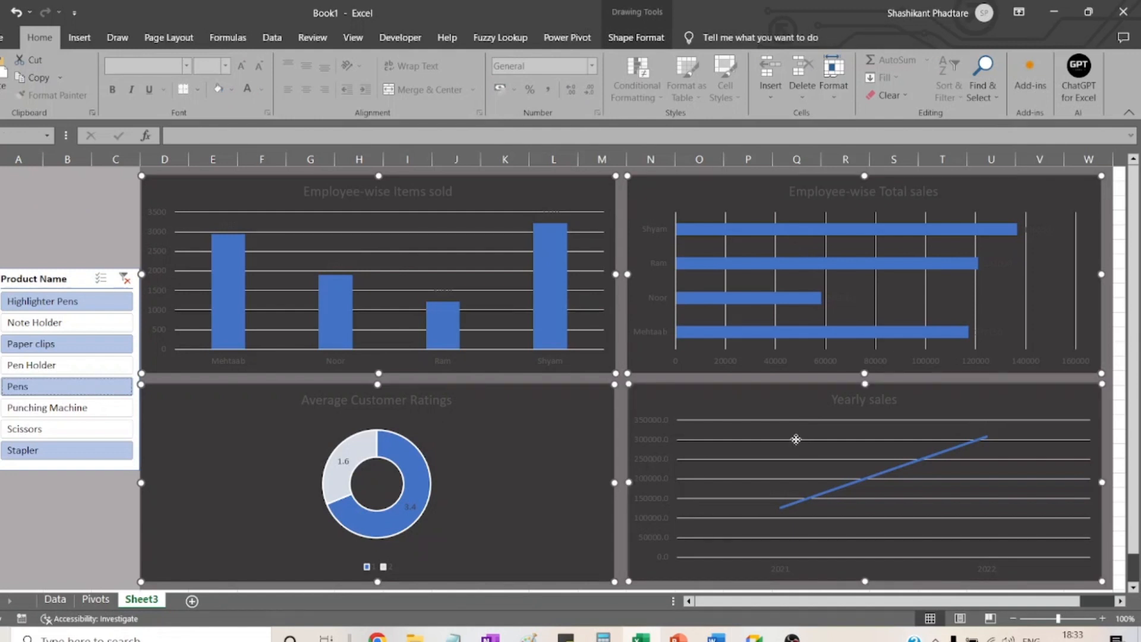
{"action": "key", "text": "Right"}
{"action": "key", "text": "Right"}
{"action": "key", "text": "Right"}
{"action": "key", "text": "Right"}
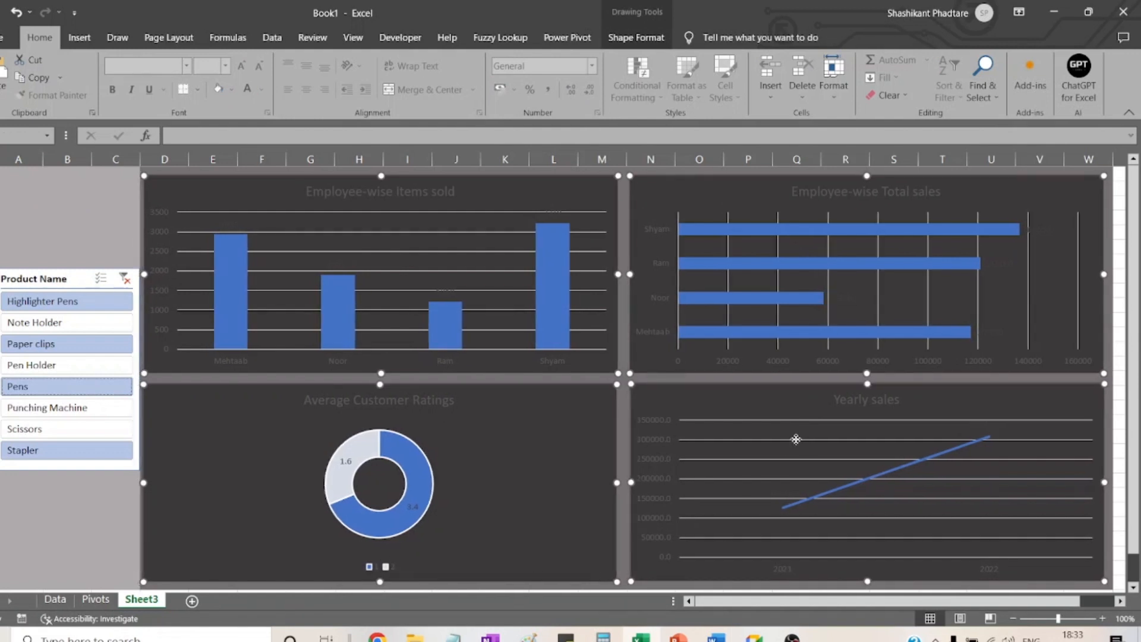
{"action": "key", "text": "Right"}
{"action": "key", "text": "Right"}
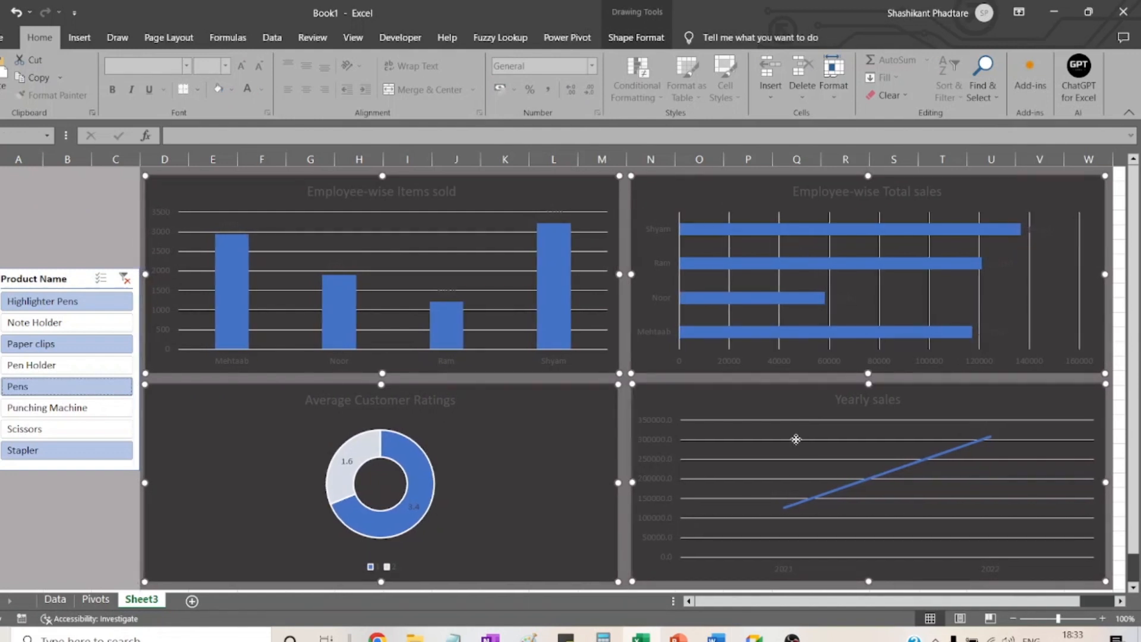
{"action": "left_click", "coordinate": [68, 204]}
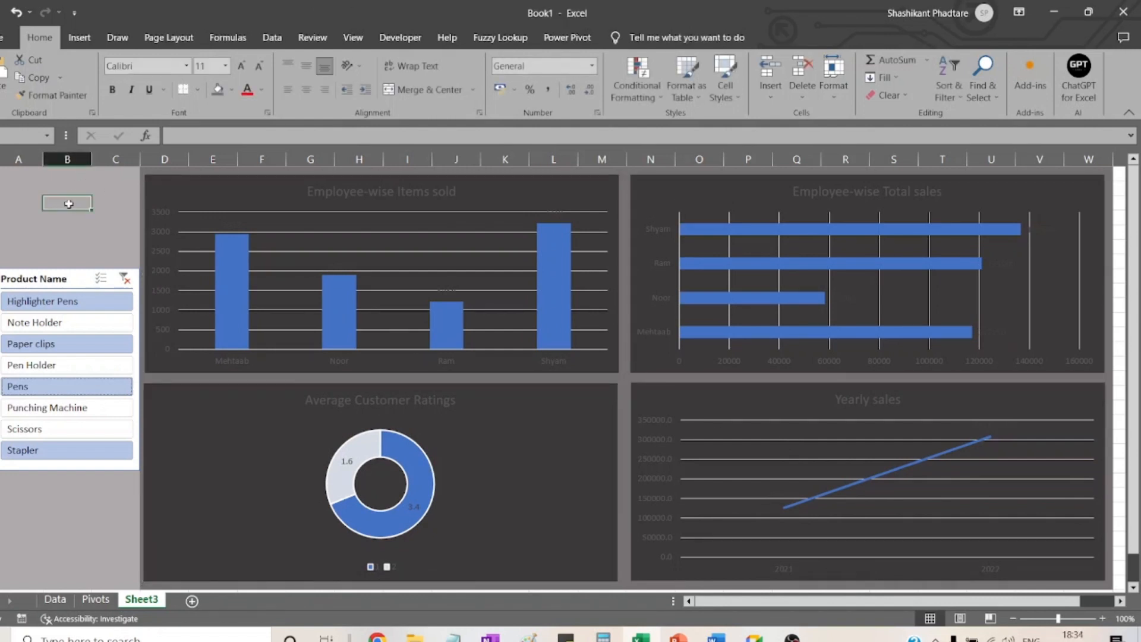
- Apply an off-white font color to the title and both axis labels of the Employee-wise Items sold chart
{"action": "left_click", "coordinate": [418, 199]}
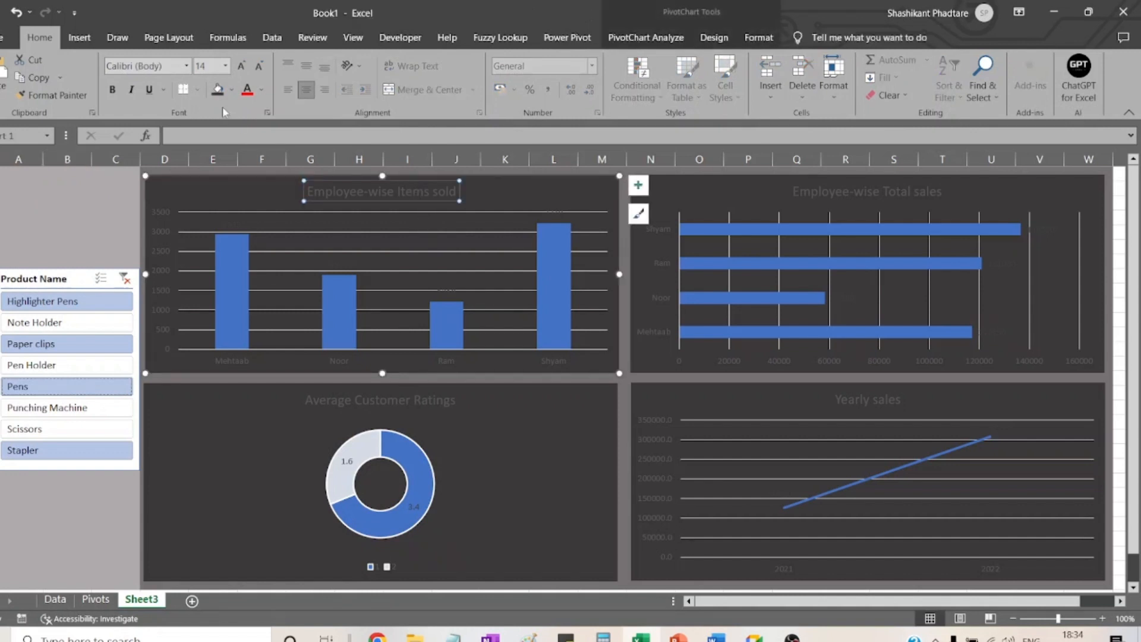
{"action": "left_click", "coordinate": [263, 91]}
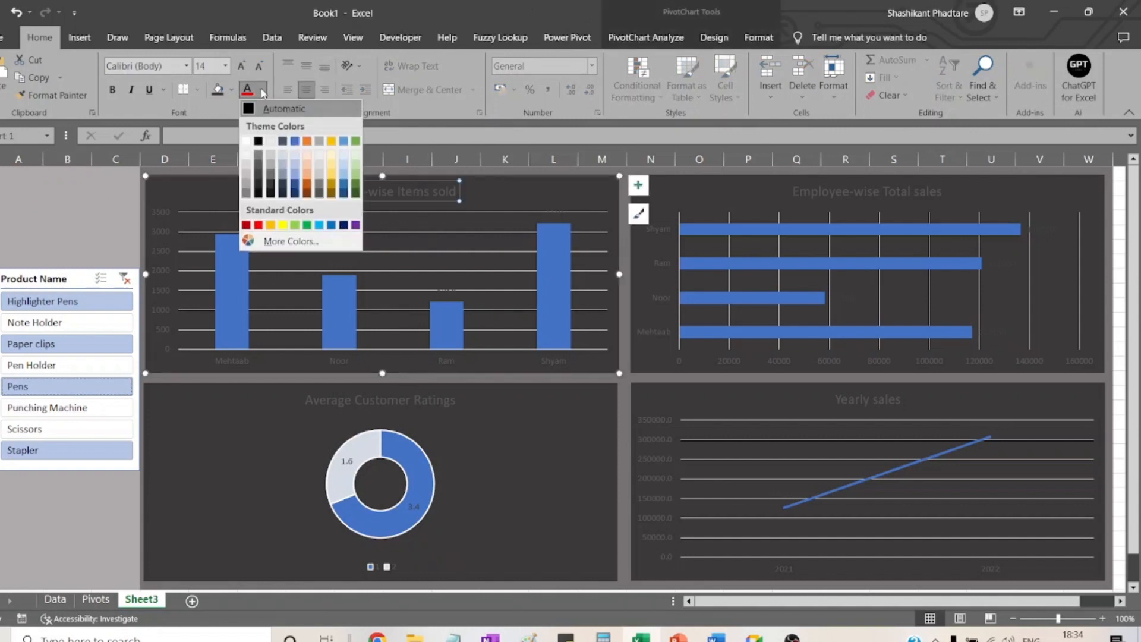
{"action": "left_click", "coordinate": [247, 155]}
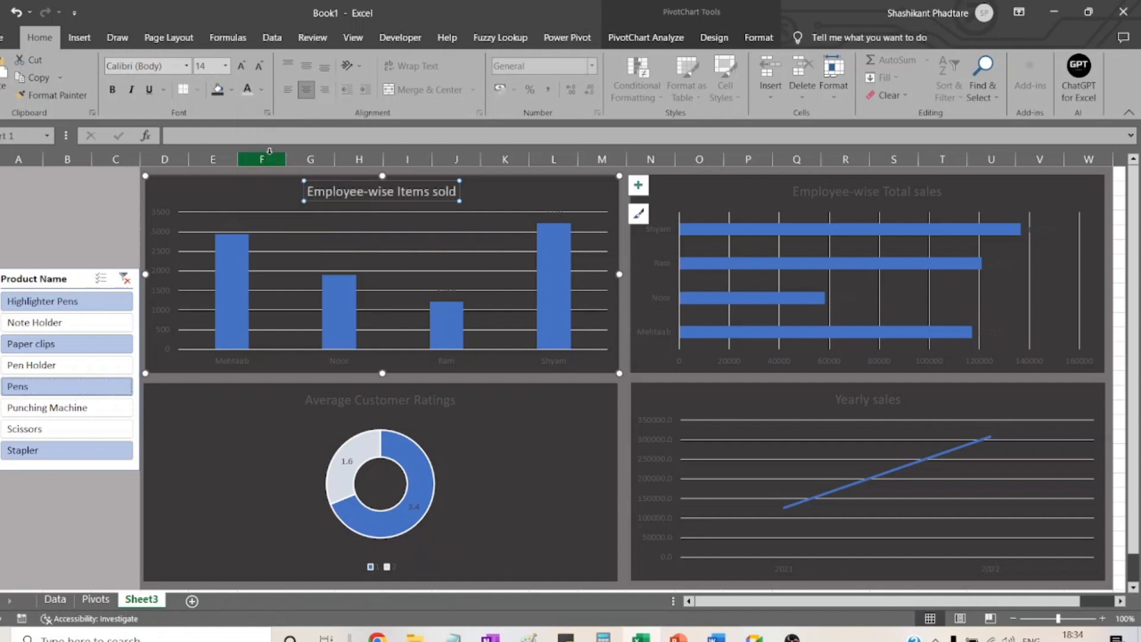
{"action": "left_click", "coordinate": [161, 237]}
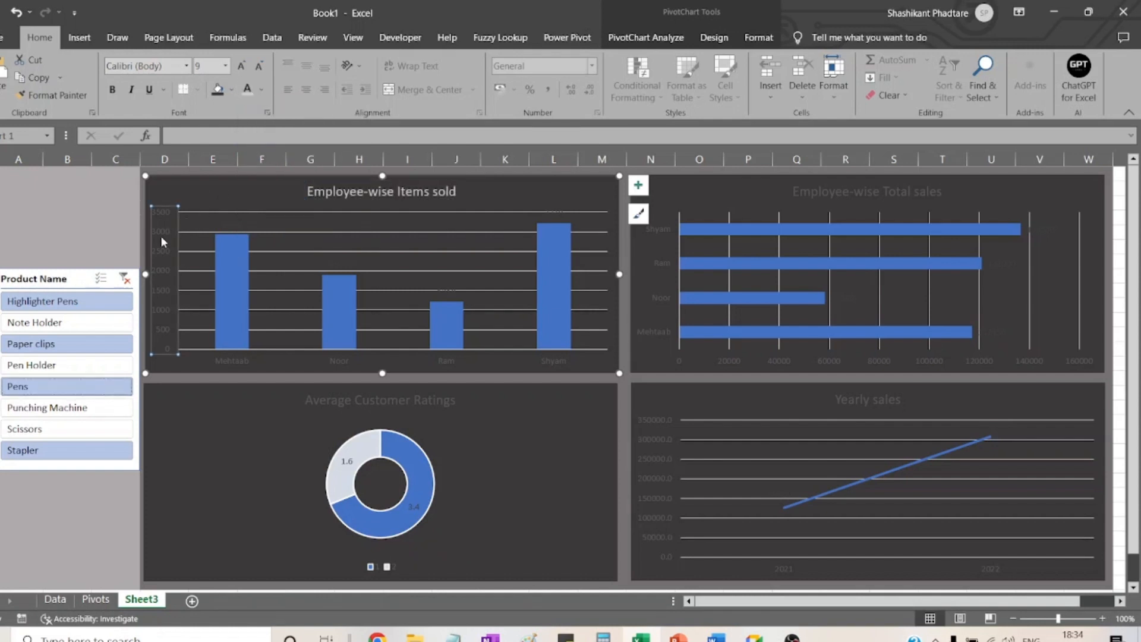
{"action": "left_click", "coordinate": [248, 91]}
{"action": "left_click", "coordinate": [345, 364]}
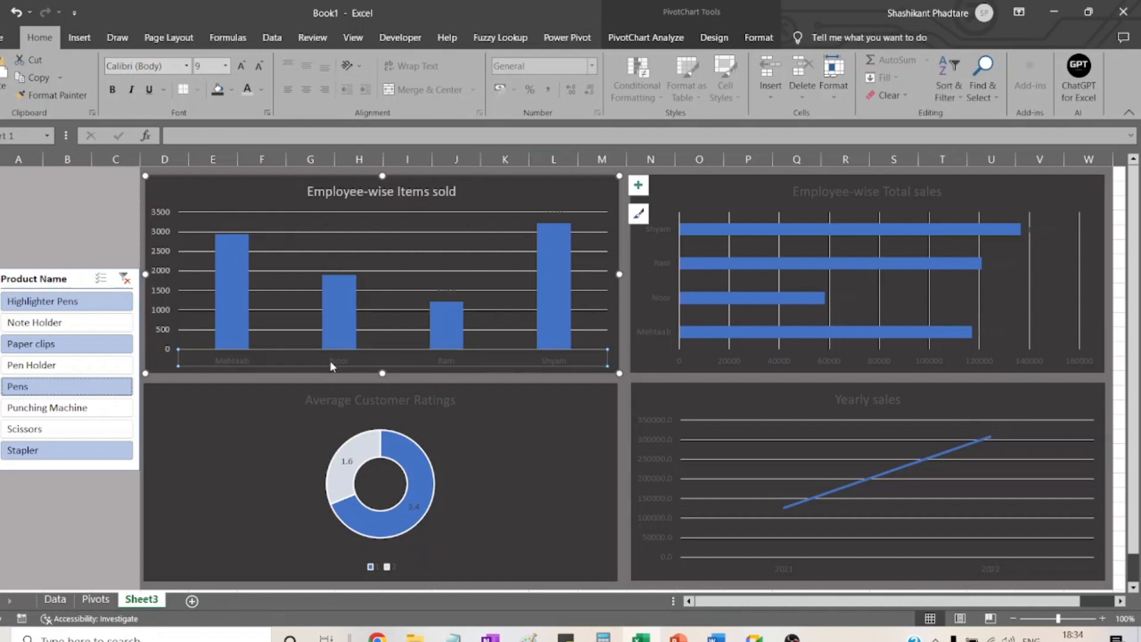
{"action": "left_click", "coordinate": [247, 90]}
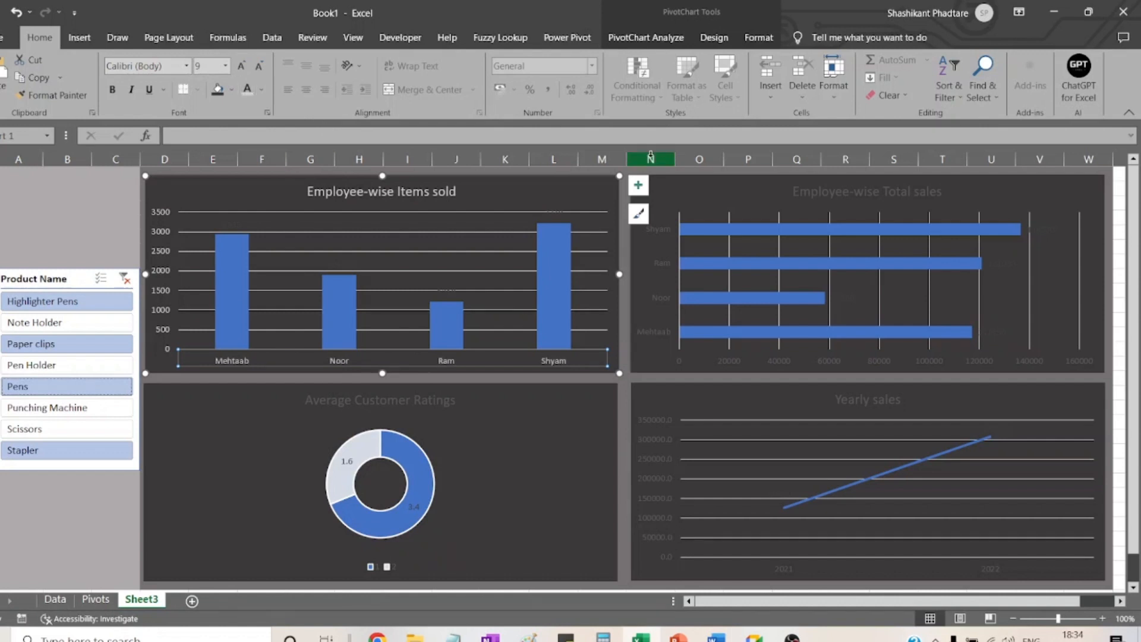
- Apply the same off-white font color to the title and both axis labels of the Employee-wise Total sales chart
{"action": "left_click", "coordinate": [810, 196]}
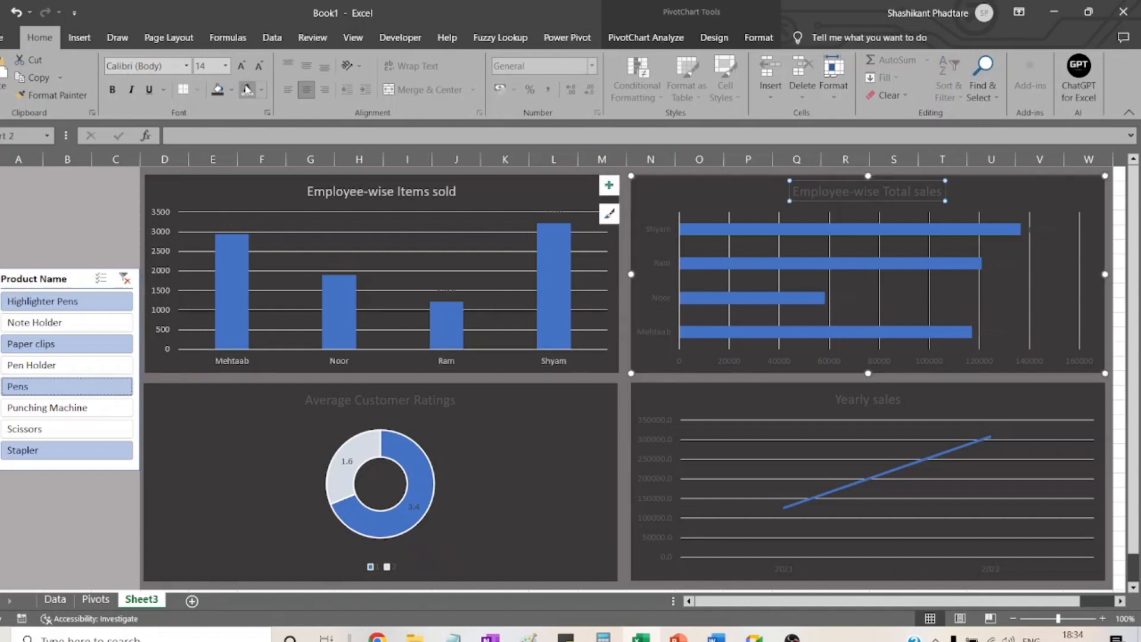
{"action": "left_click", "coordinate": [247, 91]}
{"action": "left_click", "coordinate": [652, 253]}
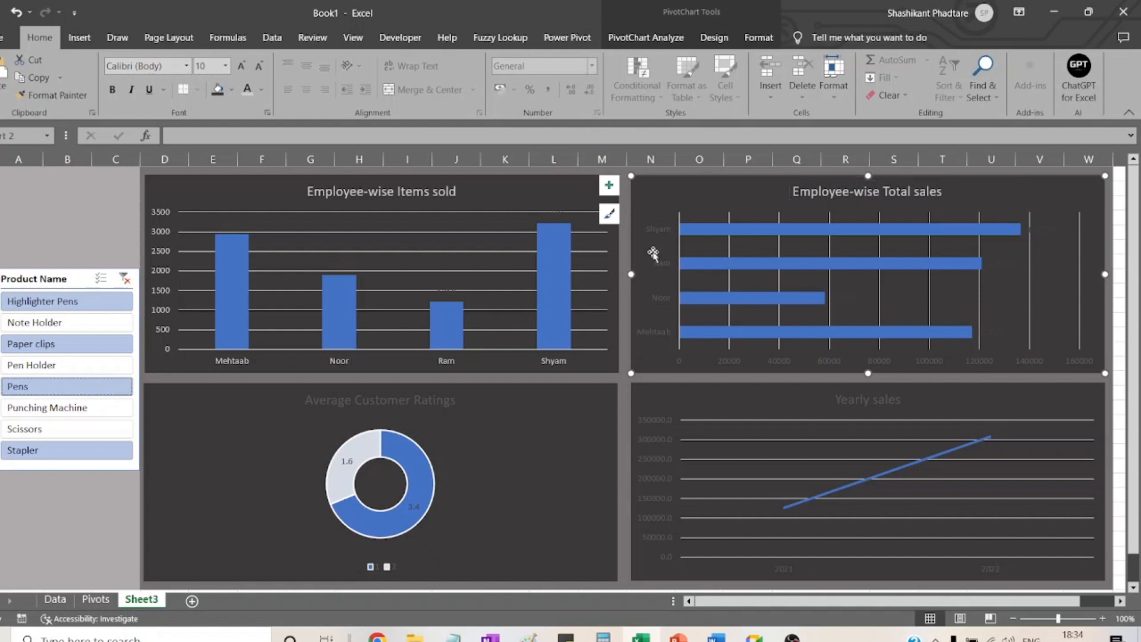
{"action": "left_click", "coordinate": [664, 261]}
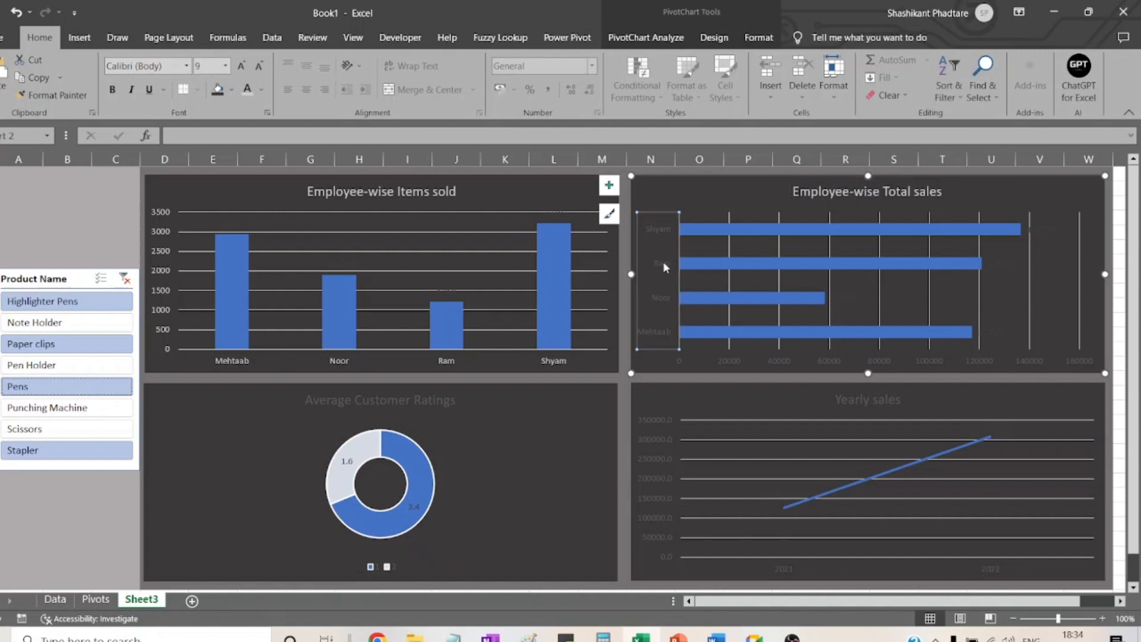
{"action": "left_click", "coordinate": [248, 93]}
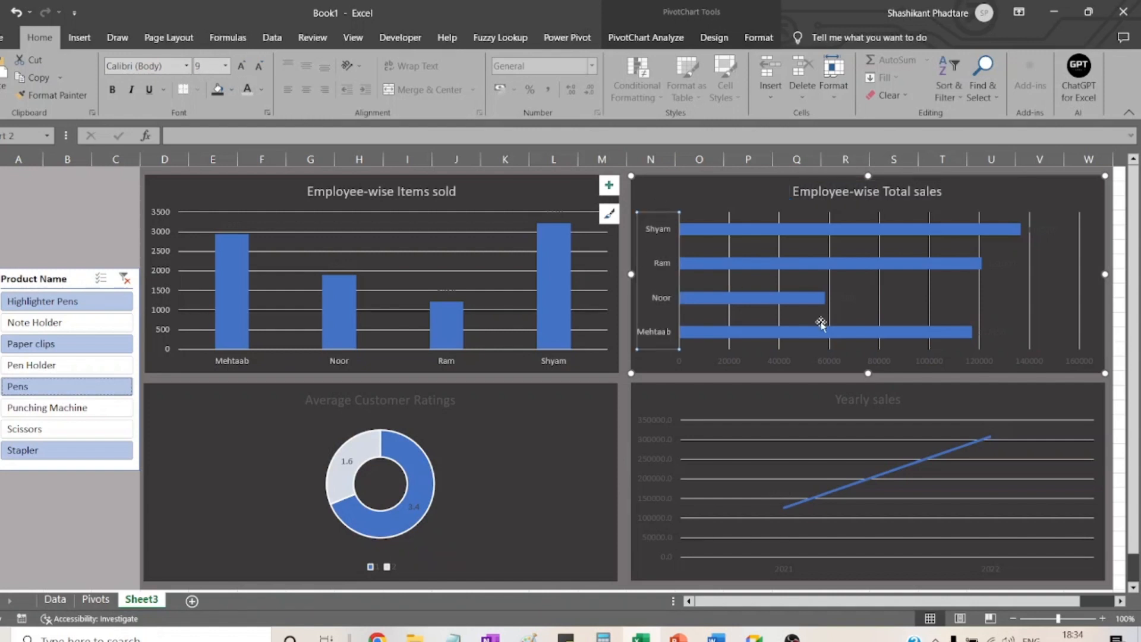
{"action": "left_click", "coordinate": [832, 355]}
{"action": "left_click", "coordinate": [248, 94]}
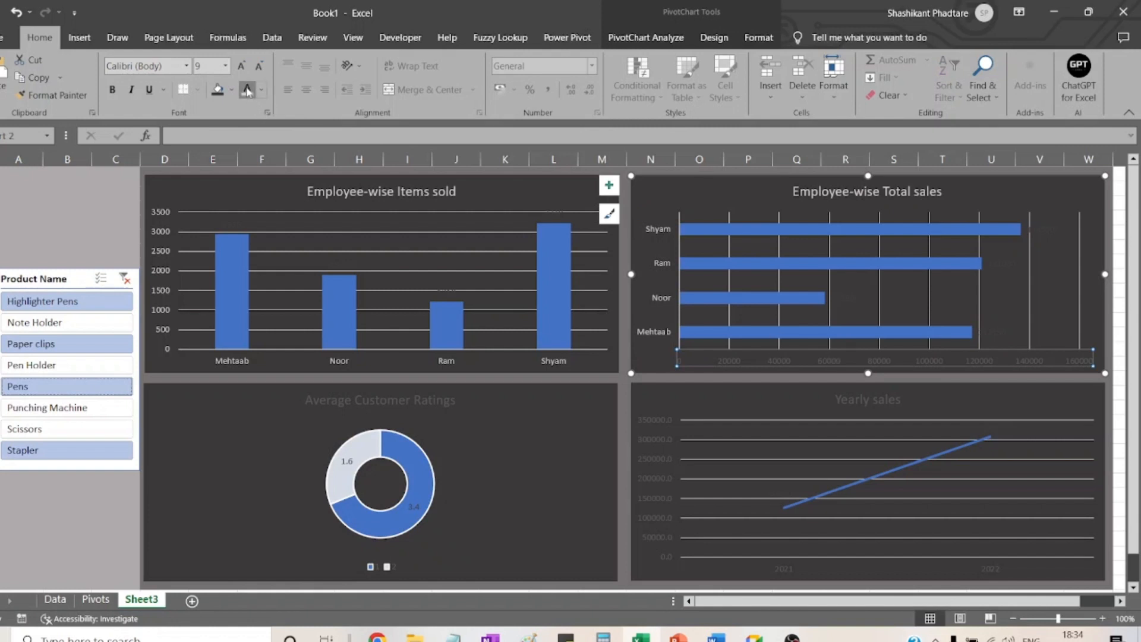
- Apply the off-white font color to the titles of the Average Customer Ratings and Yearly sales charts
{"action": "left_click", "coordinate": [395, 400]}
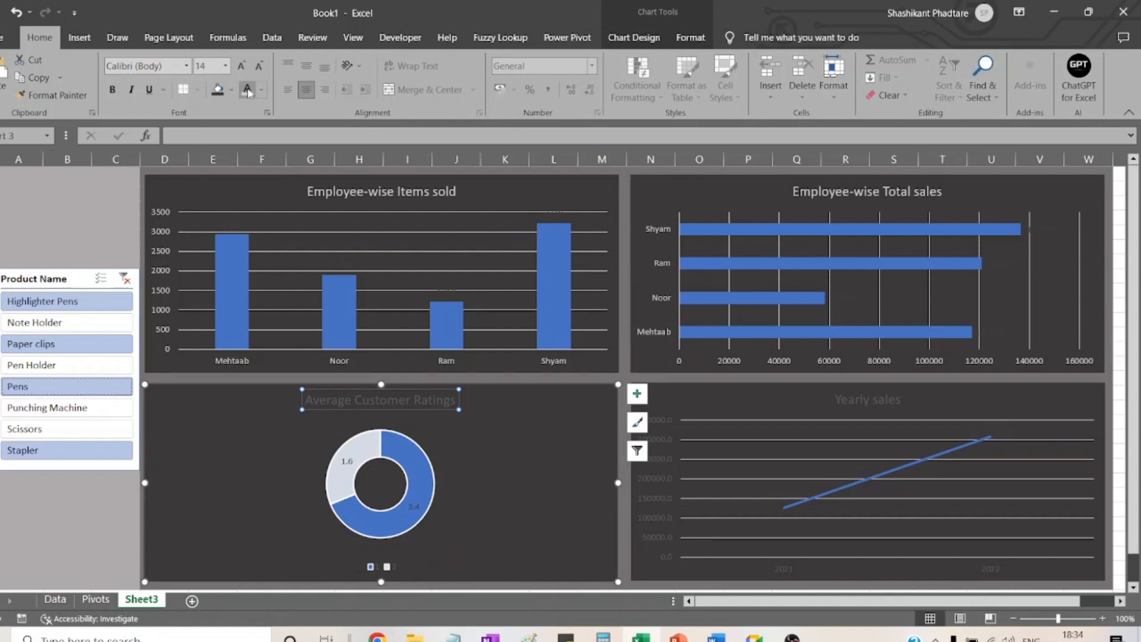
{"action": "left_click", "coordinate": [248, 93]}
{"action": "left_click", "coordinate": [881, 401]}
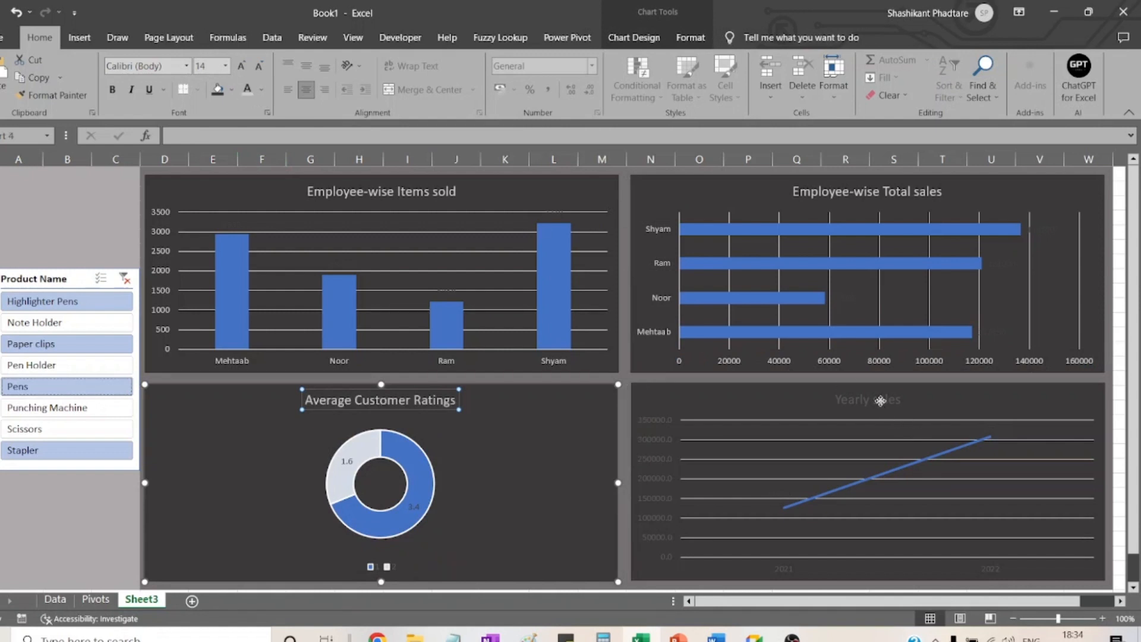
{"action": "left_click", "coordinate": [247, 88]}
- Apply the off-white font color to the vertical and horizontal axis labels of the Yearly sales chart, leaving the chart deselected
{"action": "left_click", "coordinate": [655, 455]}
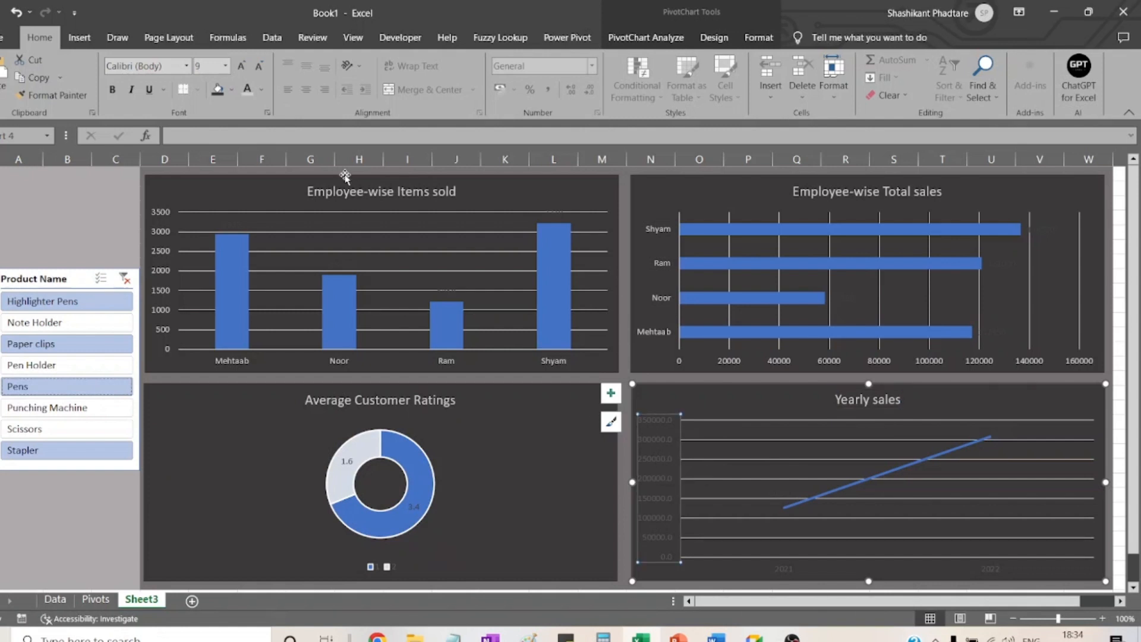
{"action": "left_click", "coordinate": [248, 89]}
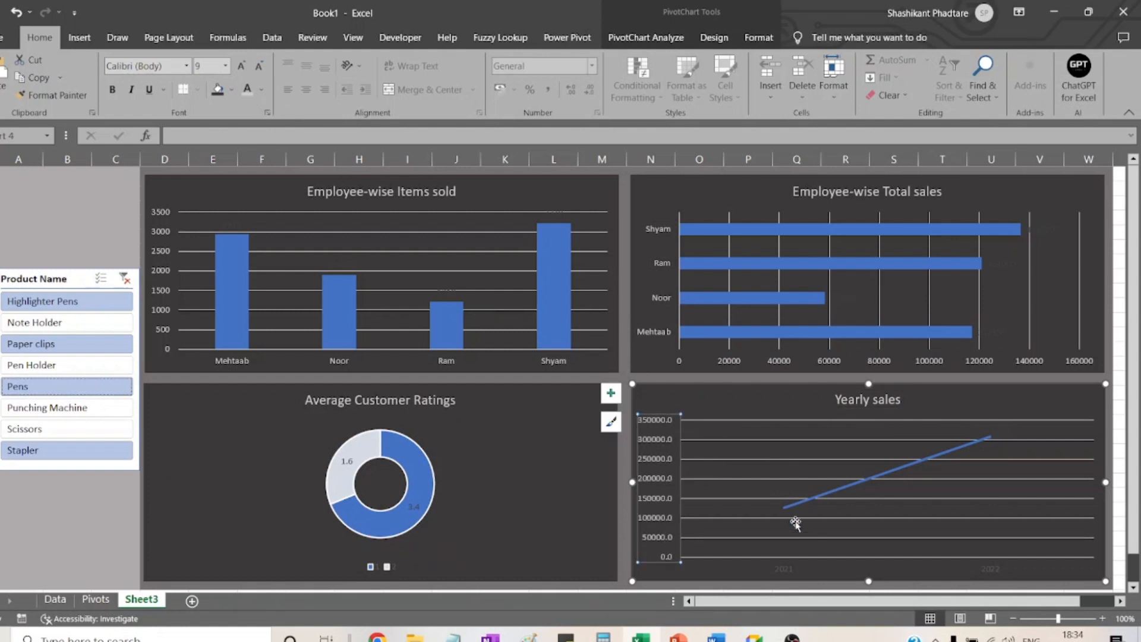
{"action": "left_click", "coordinate": [785, 567]}
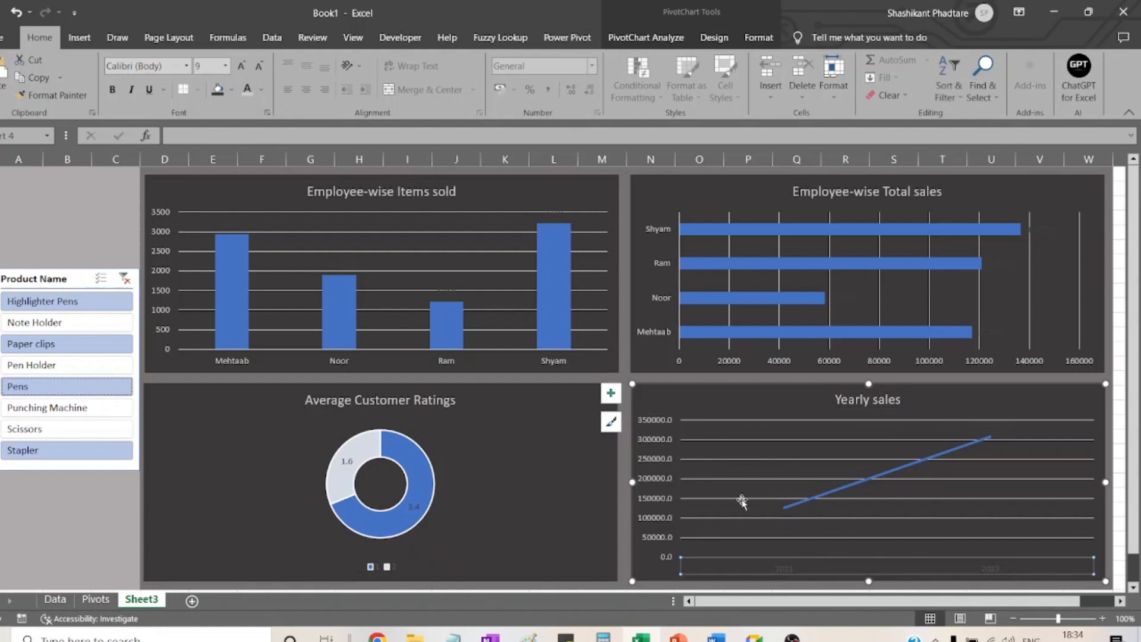
{"action": "left_click", "coordinate": [249, 89]}
{"action": "left_click", "coordinate": [68, 204]}
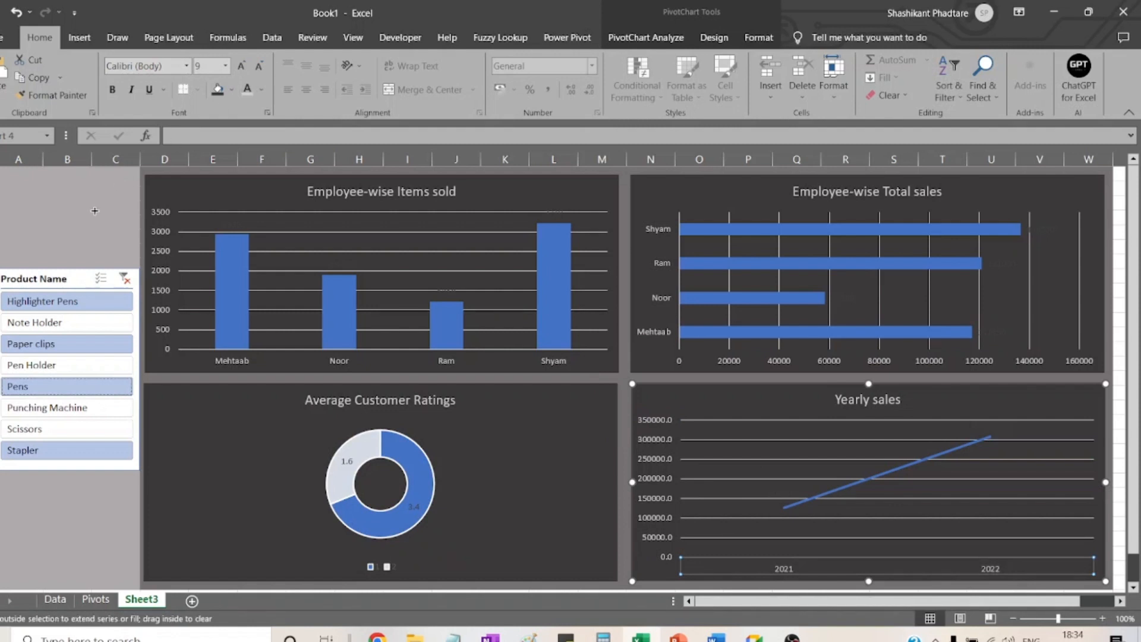
- Clear the Product Name slicer filter so that all products are included in the charts
{"action": "left_click", "coordinate": [125, 278]}
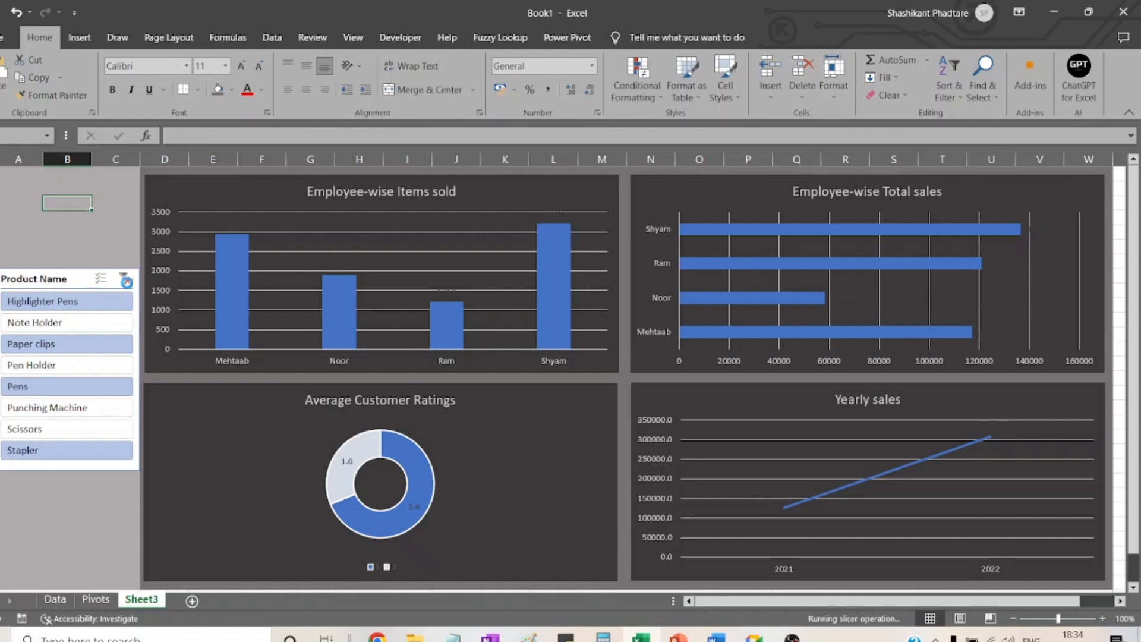
{"action": "left_click", "coordinate": [83, 243]}
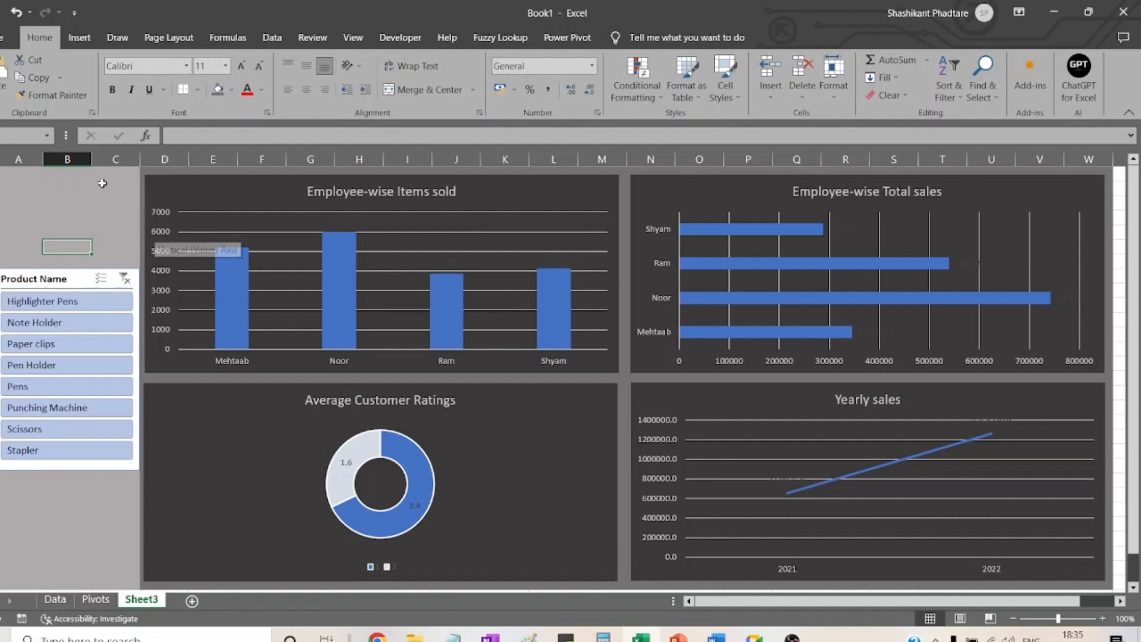
{"action": "left_click", "coordinate": [45, 198]}
{"action": "left_click", "coordinate": [42, 199]}
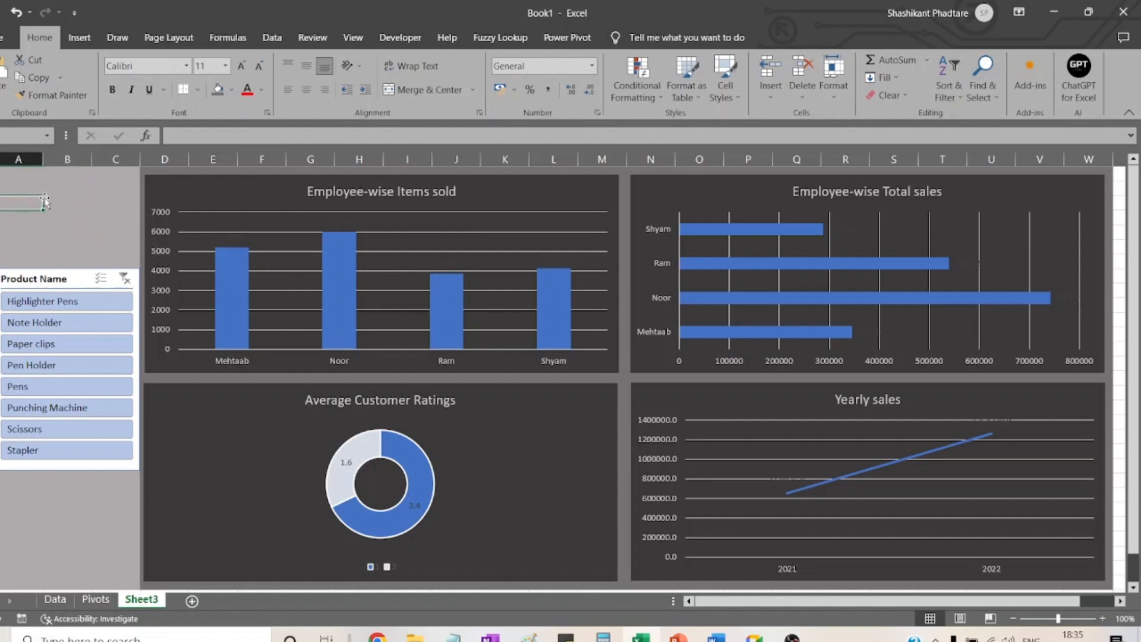
{"action": "left_click", "coordinate": [85, 183]}
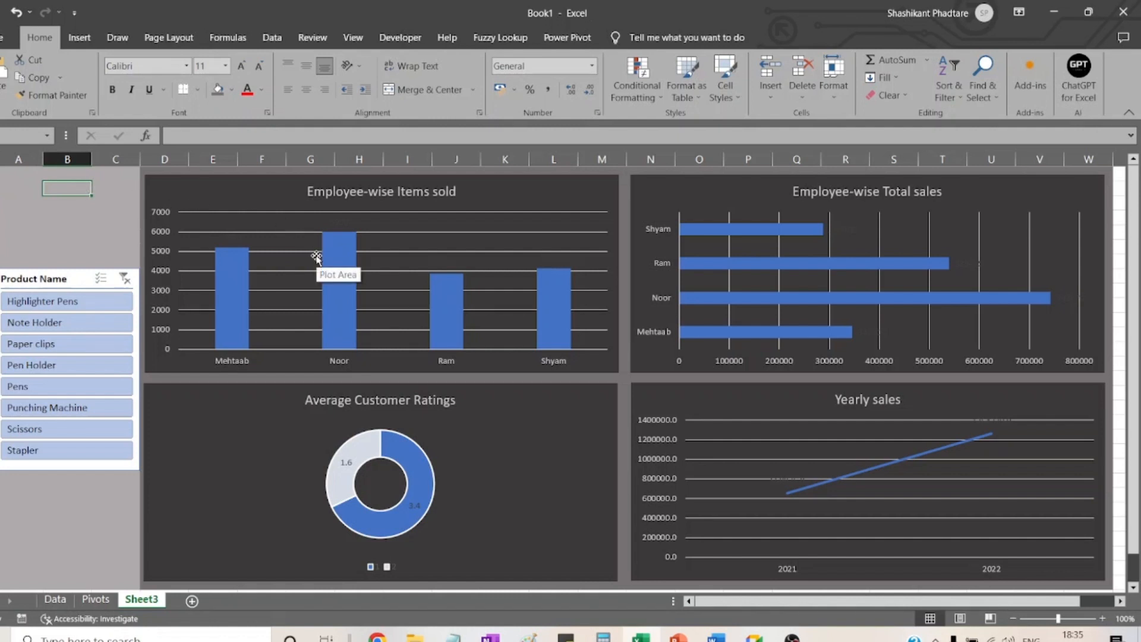
- Apply the off-white font color to the data labels of the Employee-wise Items sold and Employee-wise Total sales charts
{"action": "left_click", "coordinate": [336, 227]}
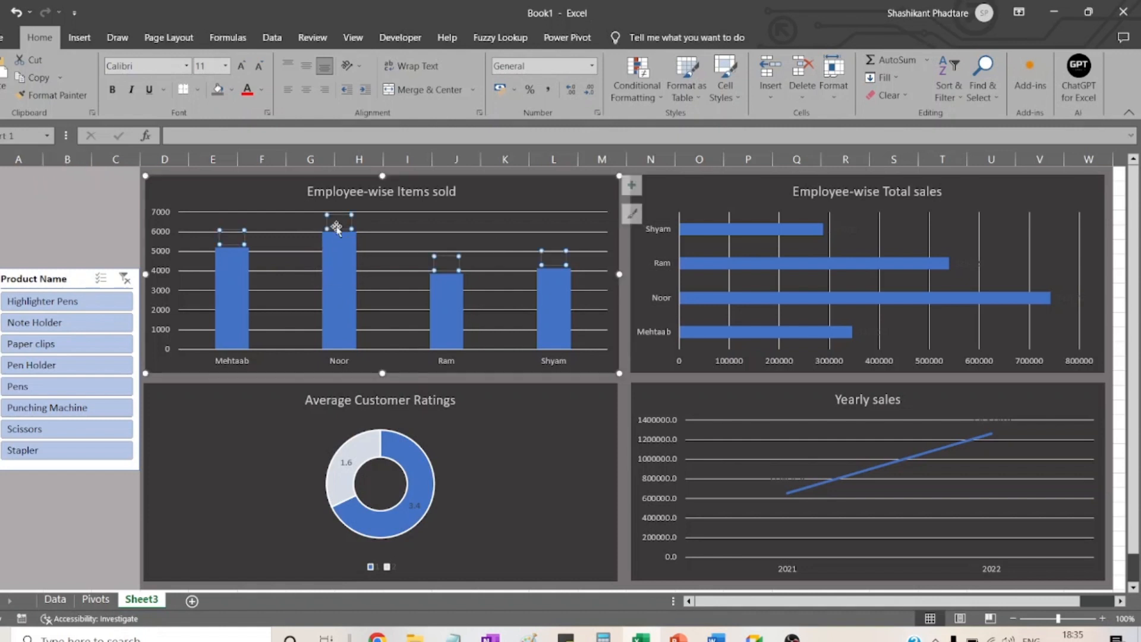
{"action": "left_click", "coordinate": [249, 89]}
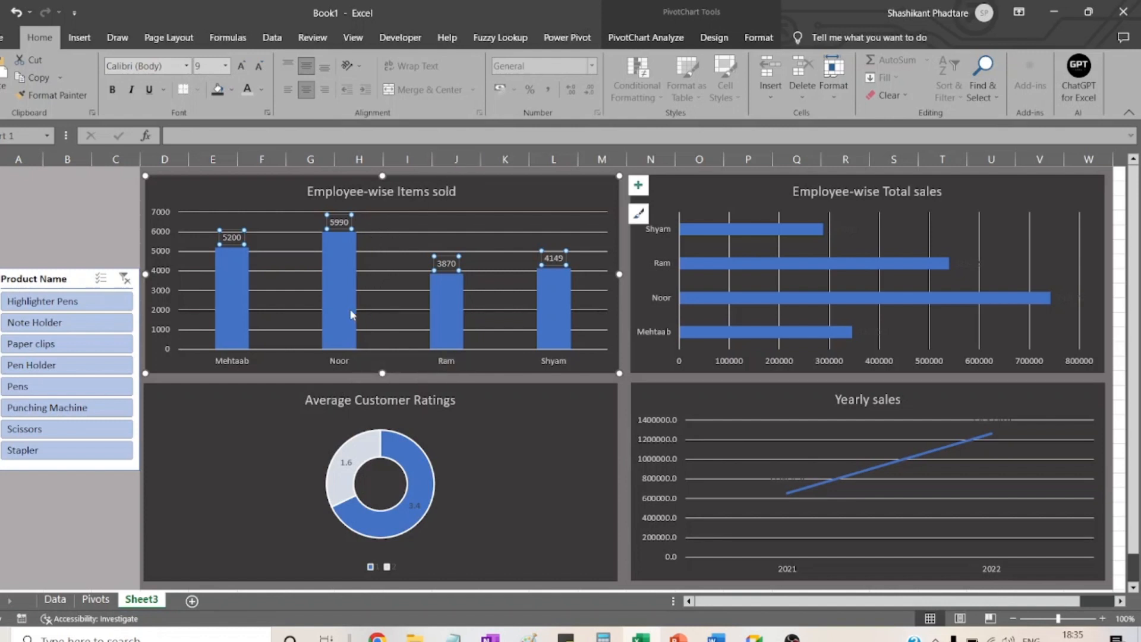
{"action": "mouse_move", "coordinate": [351, 315]}
{"action": "left_click", "coordinate": [844, 230]}
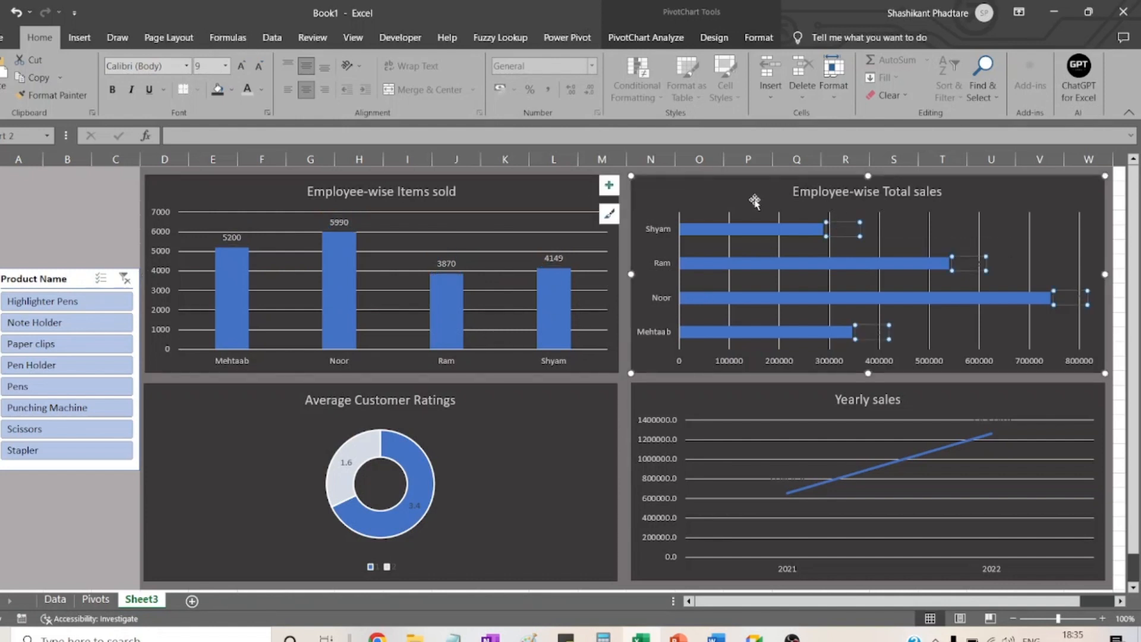
{"action": "left_click", "coordinate": [248, 94]}
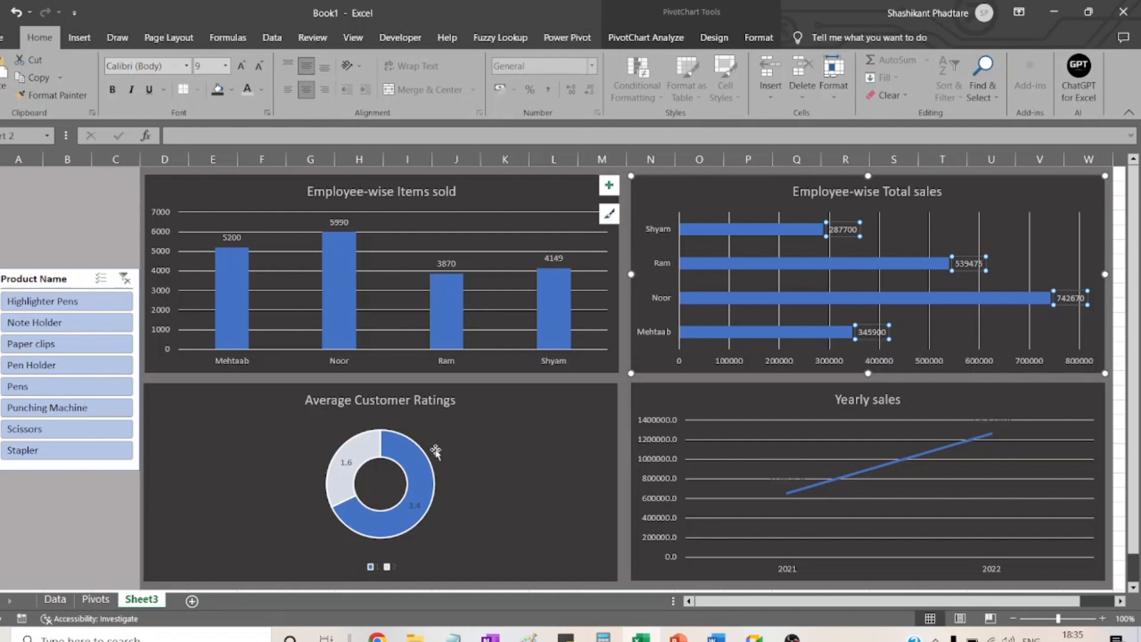
- Apply the off-white font color to the data labels of the Yearly sales line and deselect the chart
{"action": "left_click", "coordinate": [779, 497]}
{"action": "left_click", "coordinate": [786, 481]}
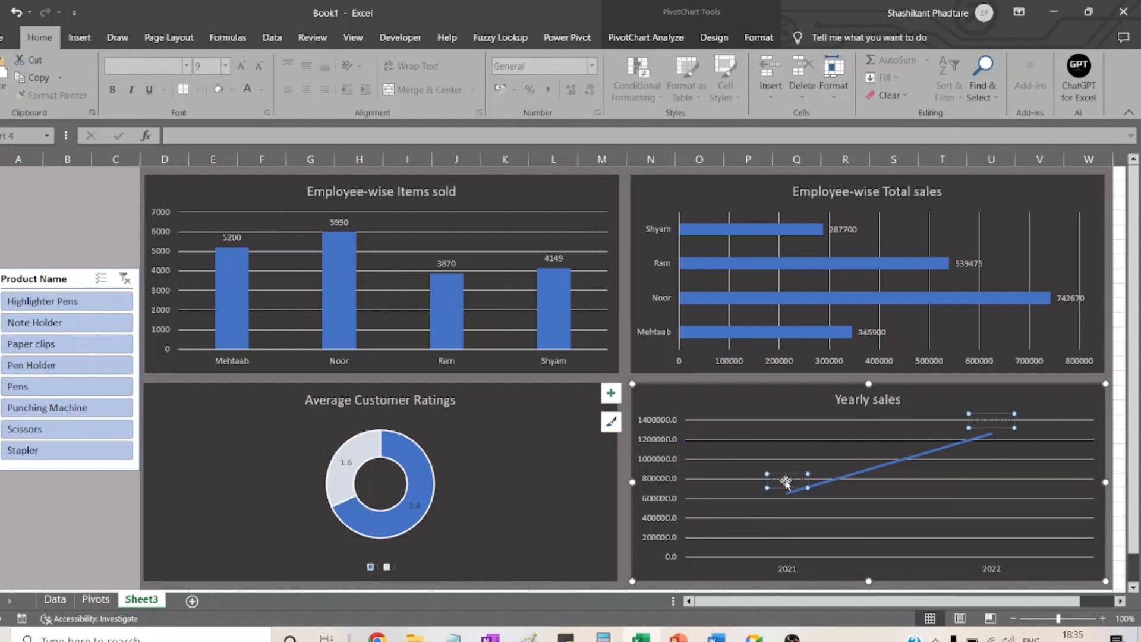
{"action": "left_click", "coordinate": [246, 90]}
{"action": "left_click", "coordinate": [30, 509]}
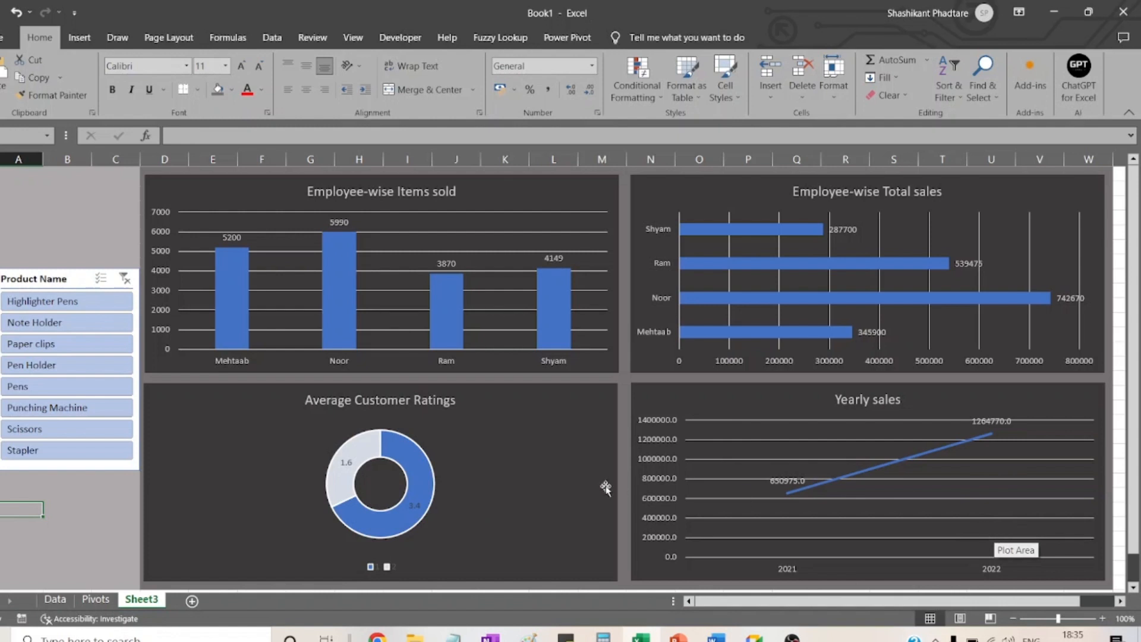
{"action": "left_click", "coordinate": [69, 521]}
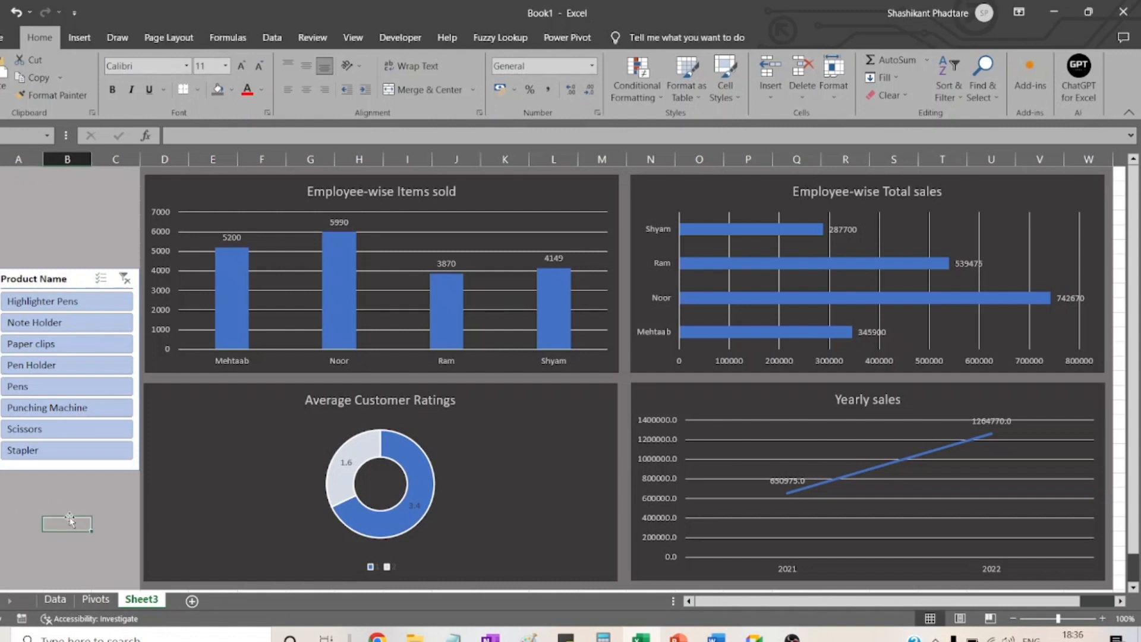